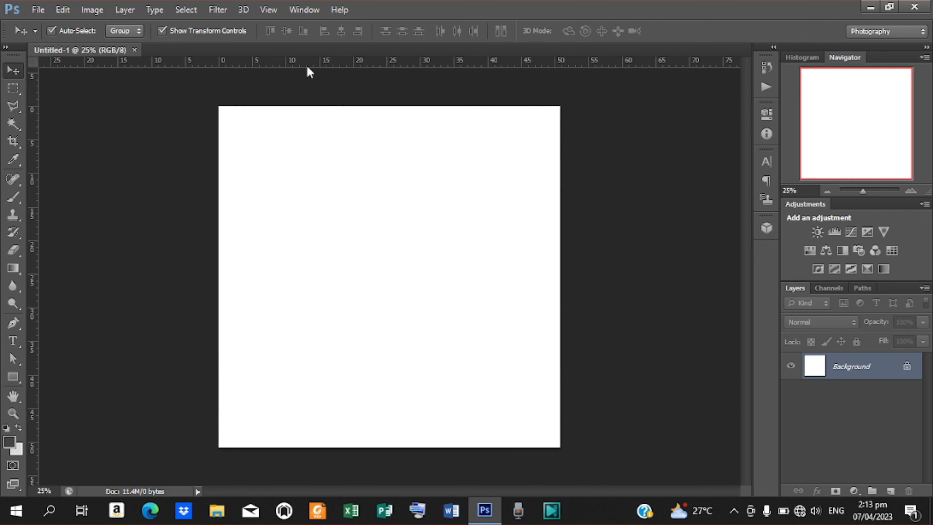
Add a horizontal guide at about 36 cm and a vertical guide at 50% of the canvas width
left_click_drag(307, 67, 352, 348)
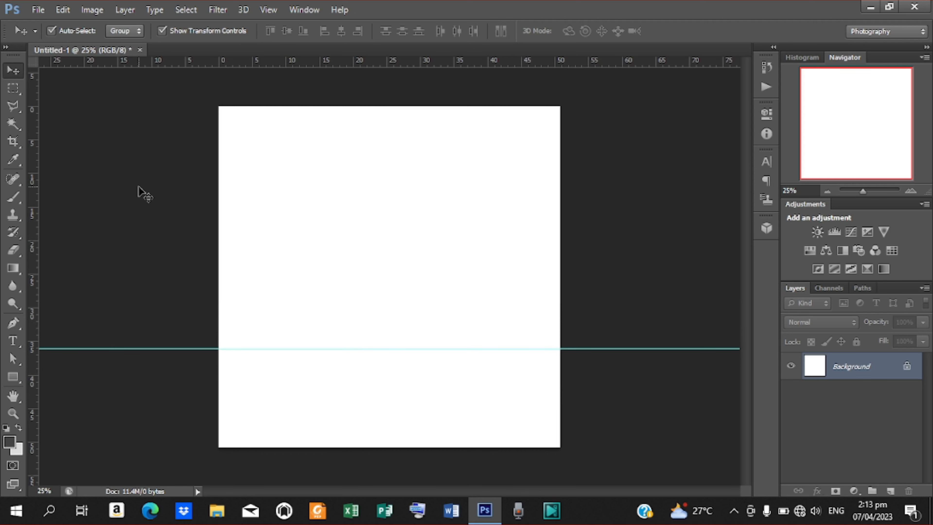
left_click(277, 10)
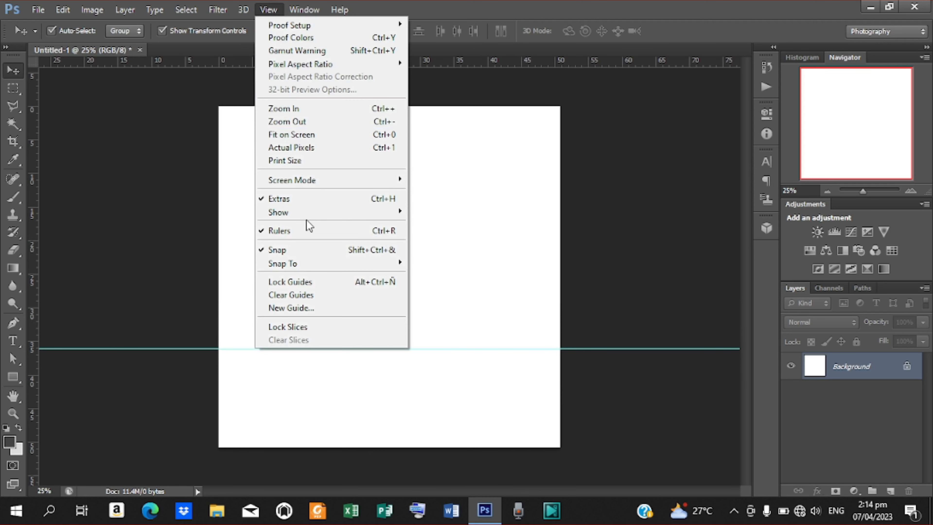
left_click(291, 309)
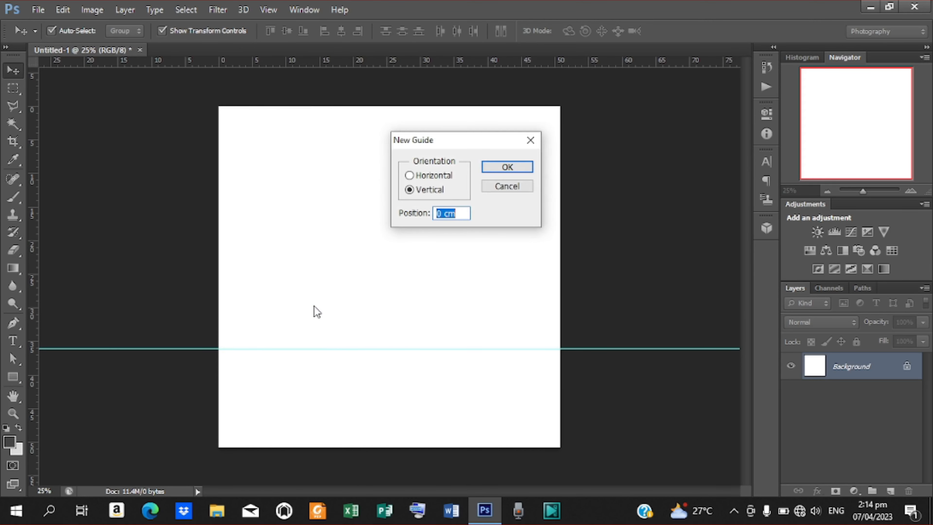
type("50")
key("Return")
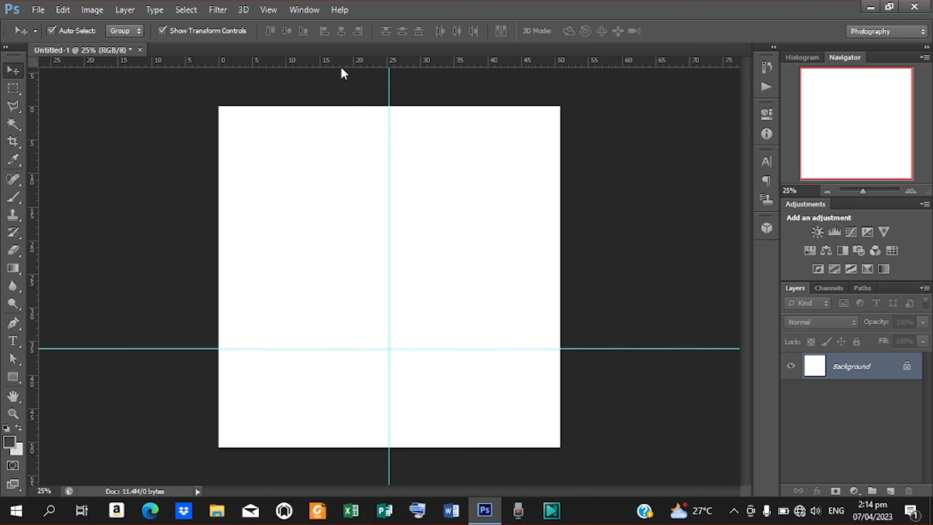
Add two more horizontal guides above the existing one, at about 19 cm and 29 cm
left_click_drag(341, 66, 372, 323)
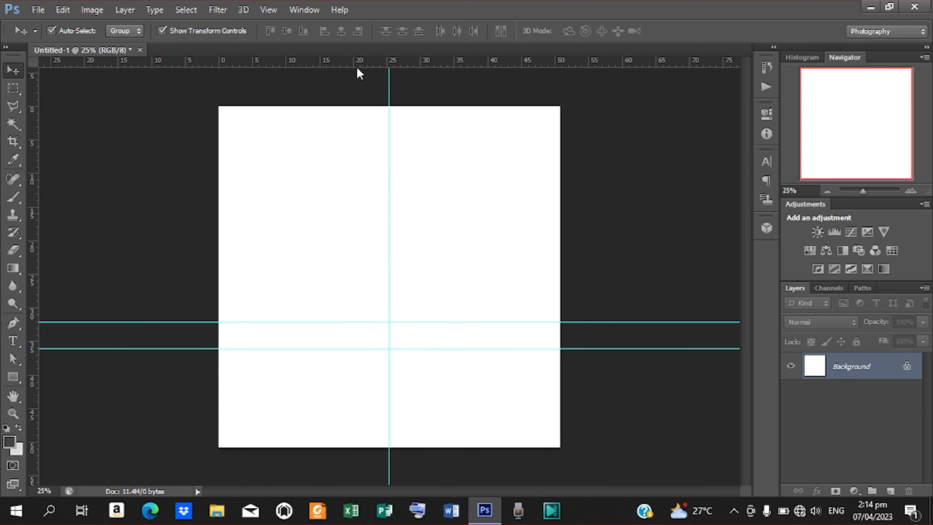
left_click_drag(357, 67, 397, 236)
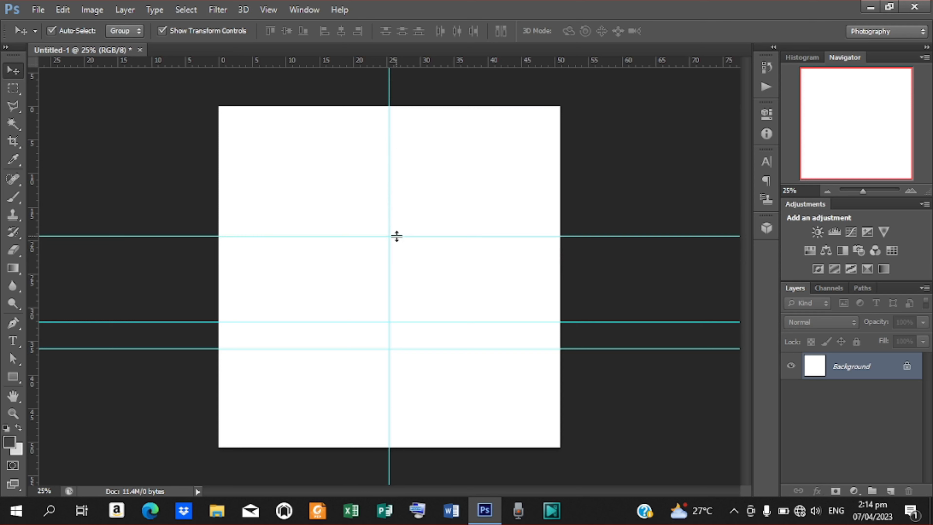
left_click_drag(397, 322, 396, 302)
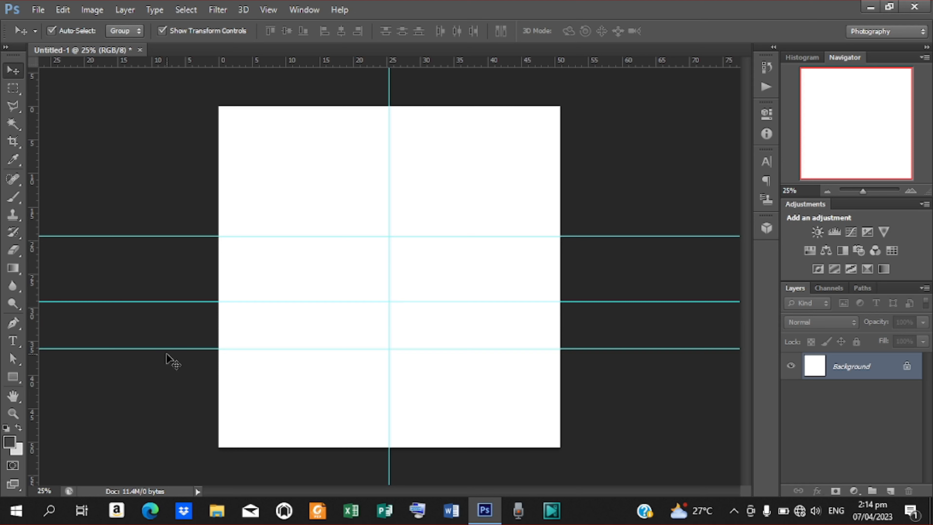
Draw a rectangle shape about 2228 × 772 px covering the canvas below the lowest guide
left_click(15, 376)
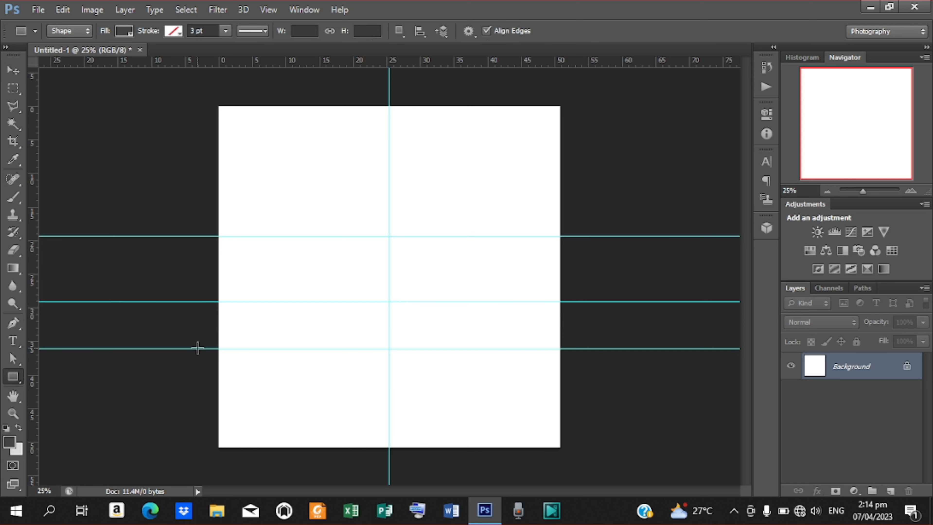
left_click_drag(198, 348, 577, 479)
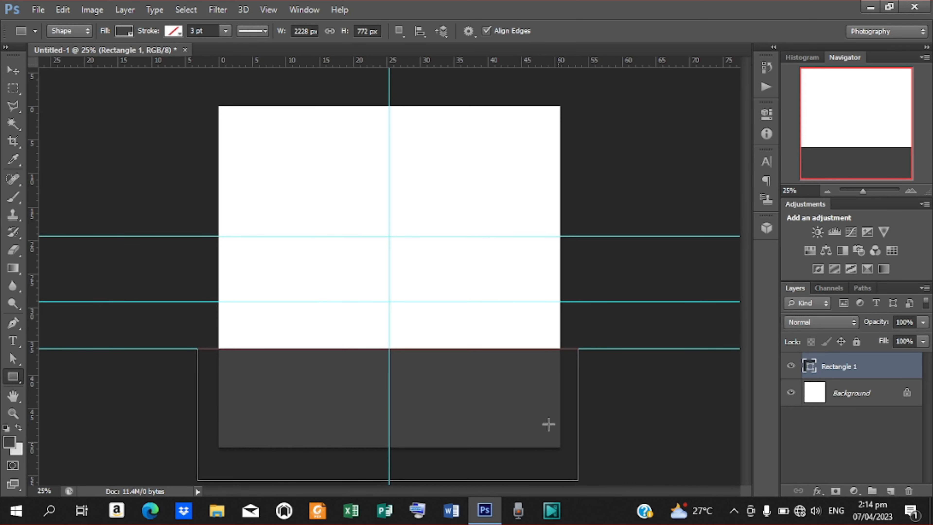
In File Explorer, open the Text file from the easter picnic folder and copy the shape colour code 110e0e
left_click(221, 511)
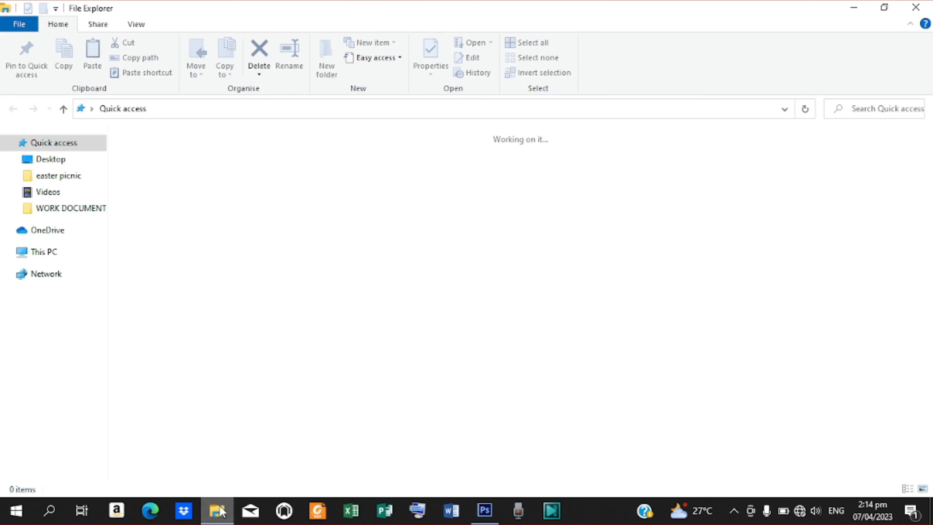
left_click(61, 176)
double_click(692, 166)
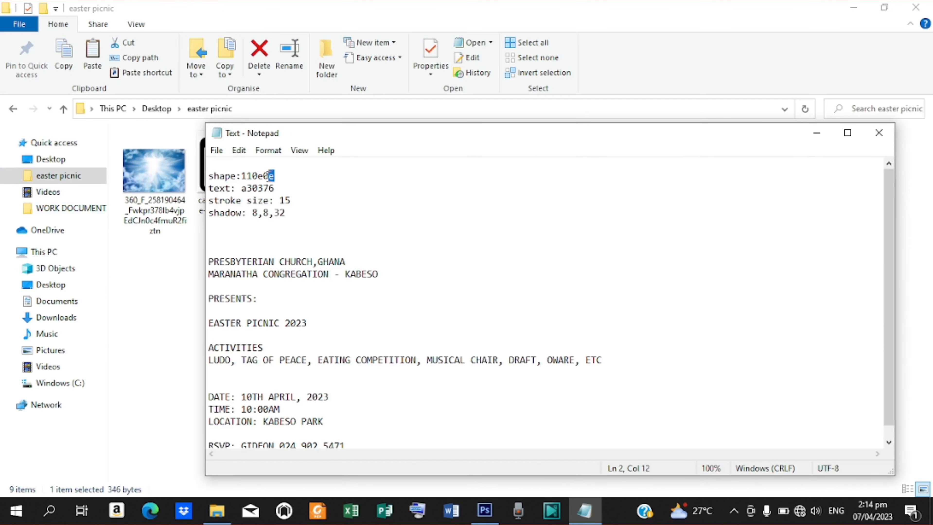
left_click_drag(270, 176, 242, 178)
right_click(250, 178)
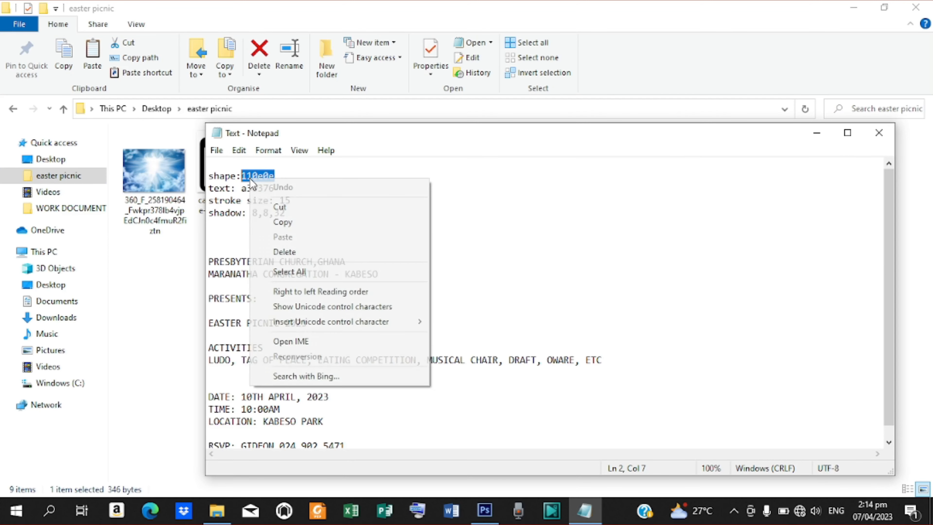
left_click(313, 222)
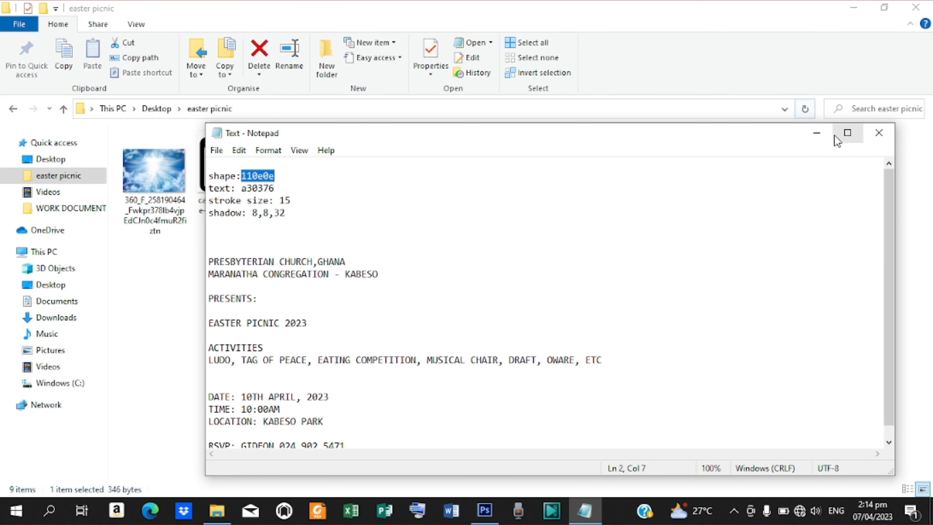
left_click(817, 133)
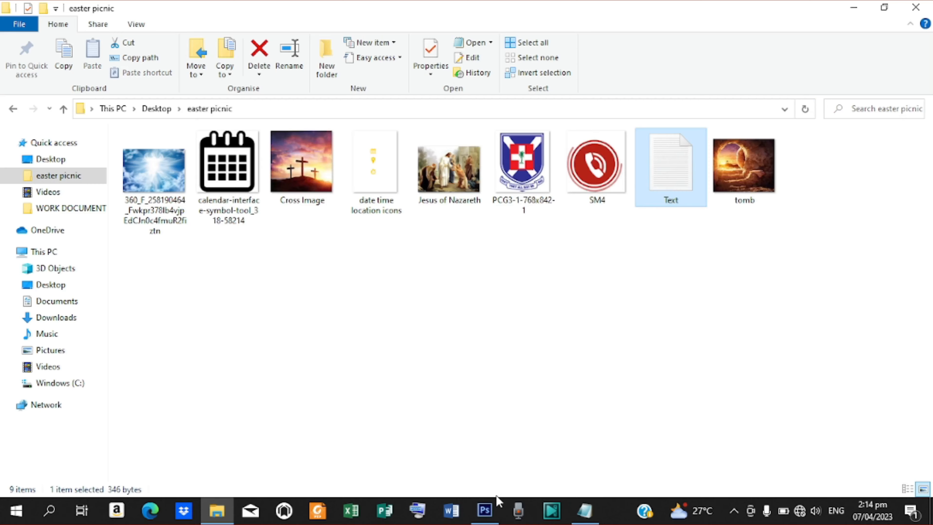
Switch back to Photoshop and set the rectangle's fill colour to 110e0e
left_click(484, 510)
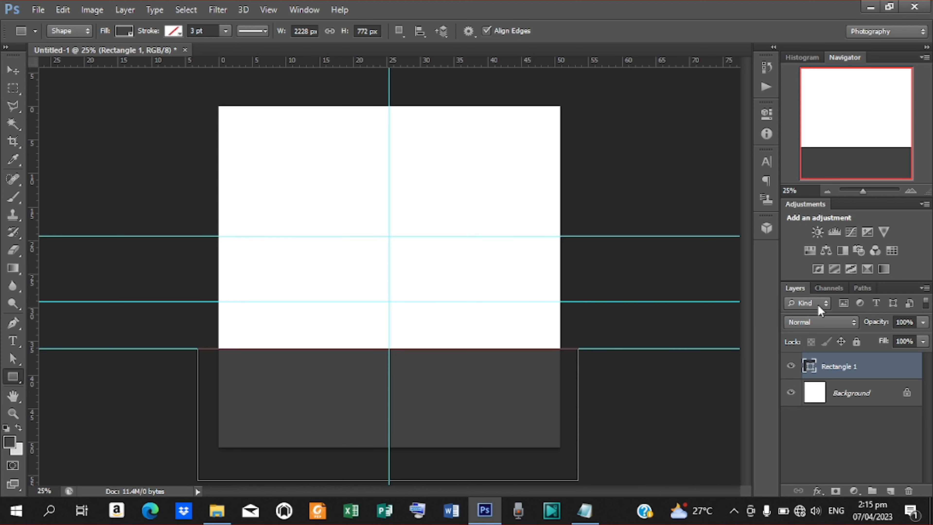
double_click(811, 368)
left_click(759, 227)
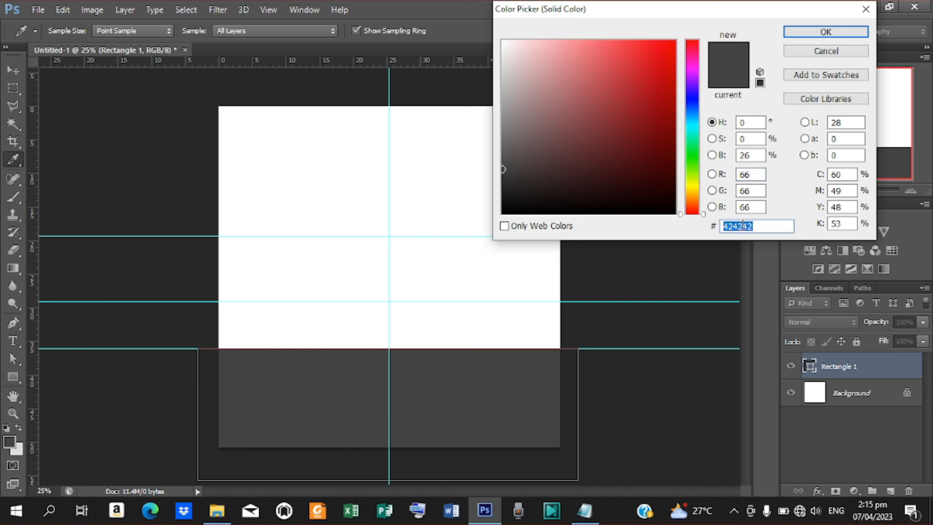
type("110e0e")
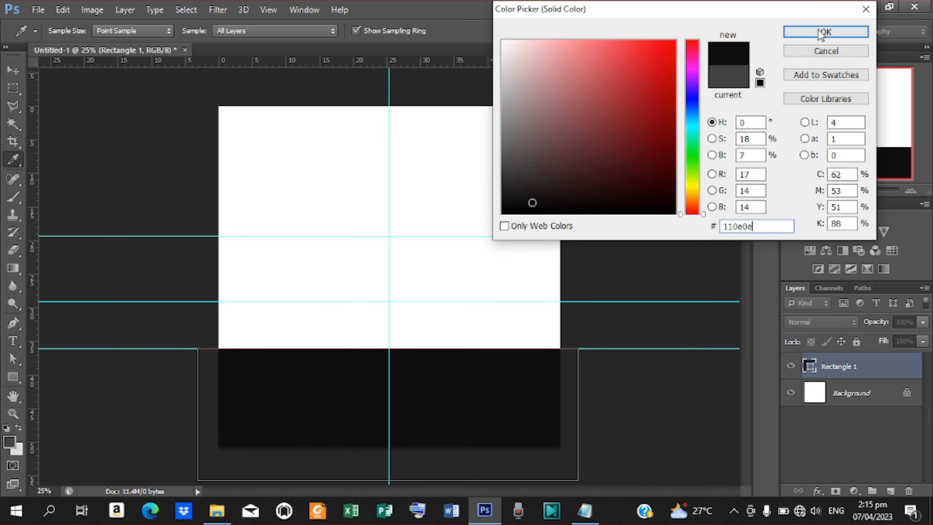
left_click(818, 33)
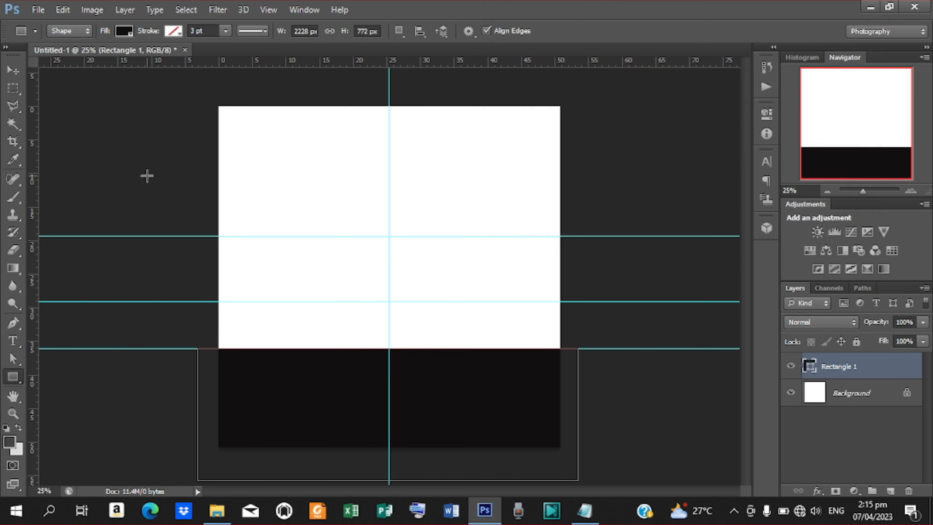
Place the blue sky image 360_F_258190464 from the easter picnic folder into the document
left_click(17, 75)
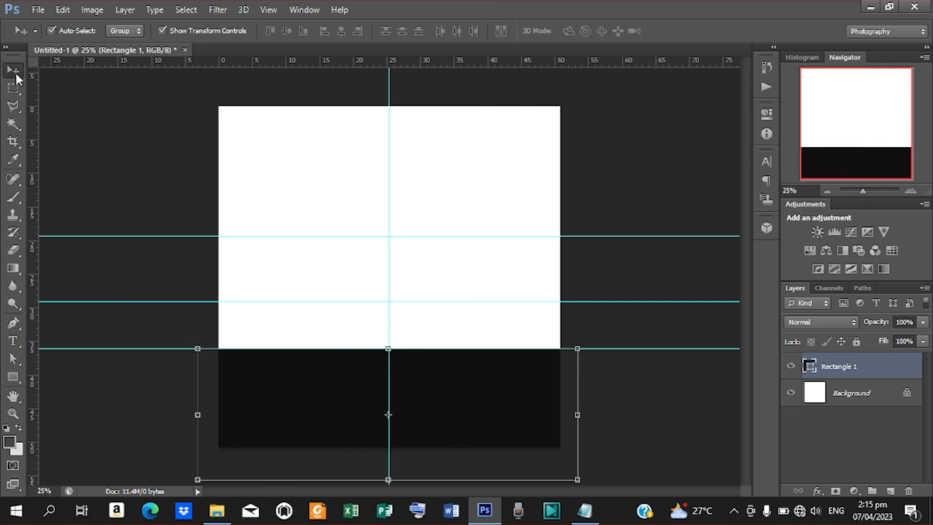
left_click(38, 10)
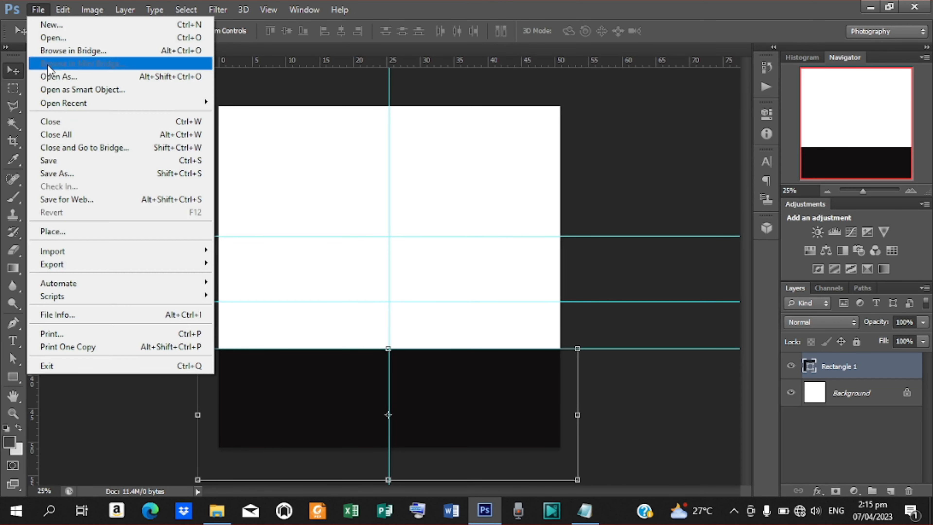
left_click(80, 230)
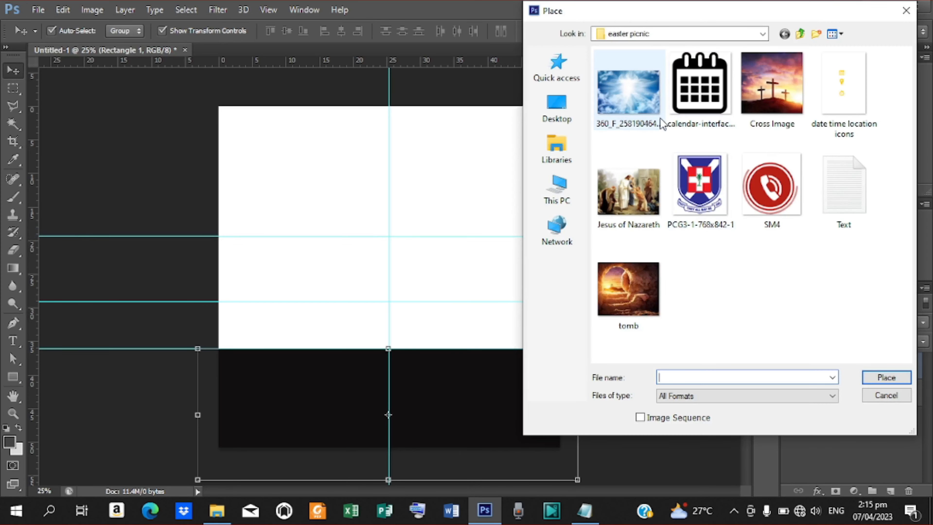
left_click(644, 105)
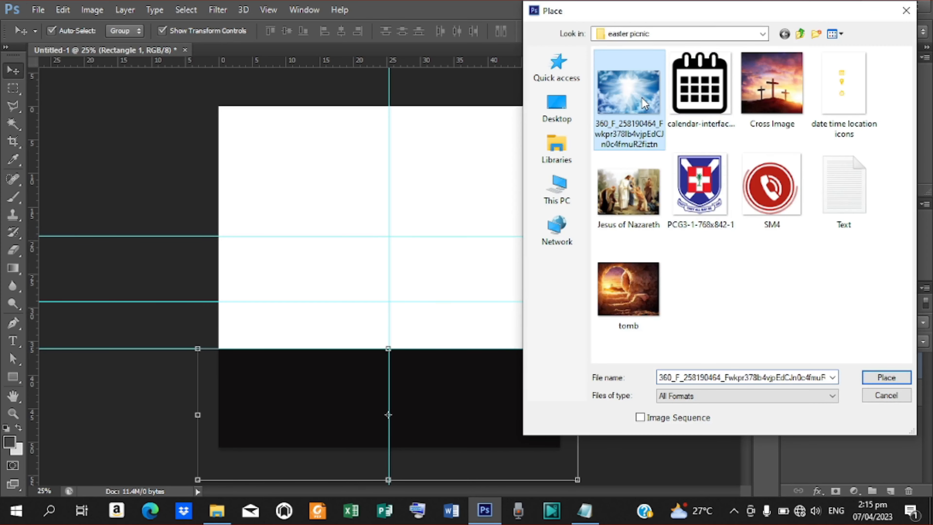
left_click(885, 378)
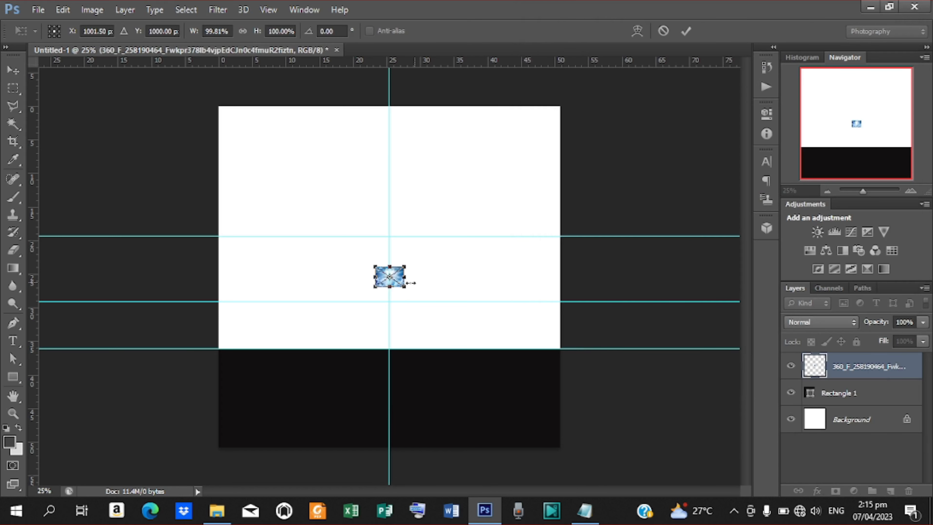
Enlarge the sky image to about 1600%, centre it at about X 1000, Y 846 px, and move its layer below the rectangle
left_click_drag(405, 289, 631, 425)
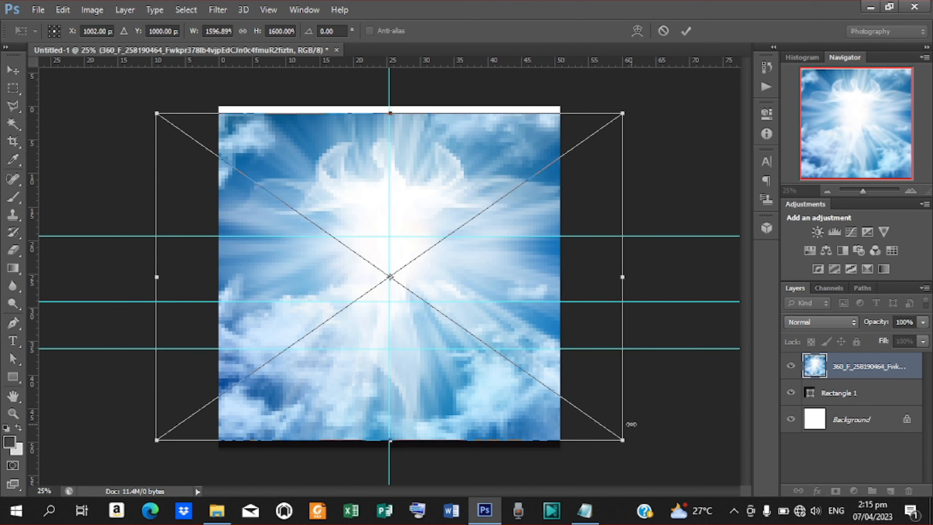
left_click_drag(471, 370, 470, 344)
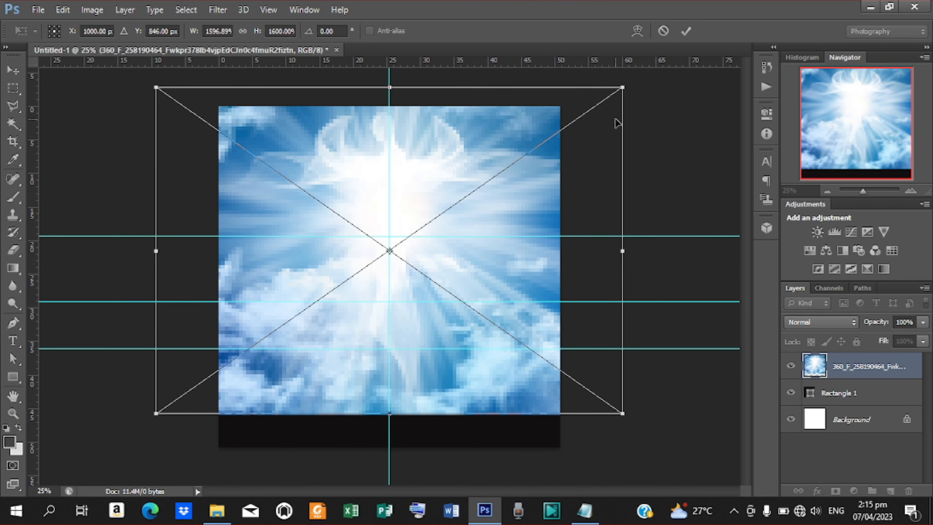
left_click(686, 31)
left_click_drag(875, 362, 875, 399)
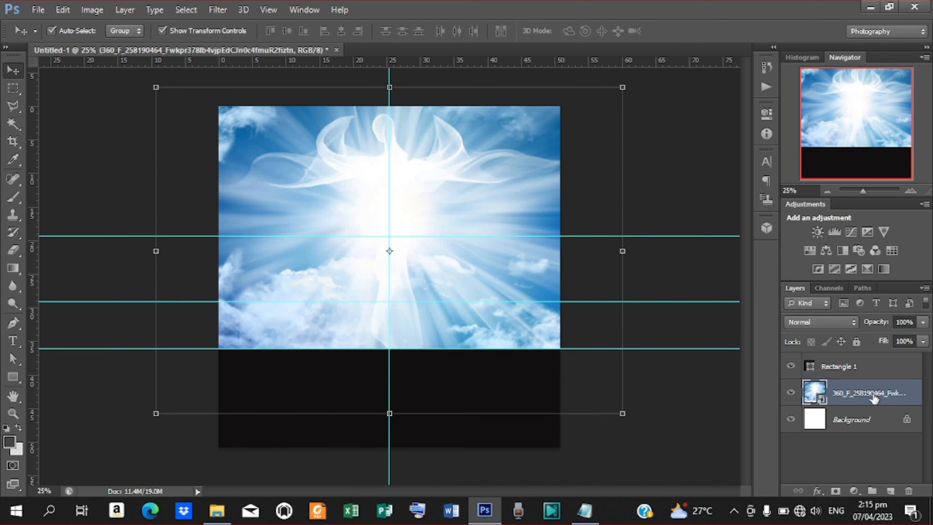
Add a Black & White adjustment layer with default settings above the sky image
left_click(853, 492)
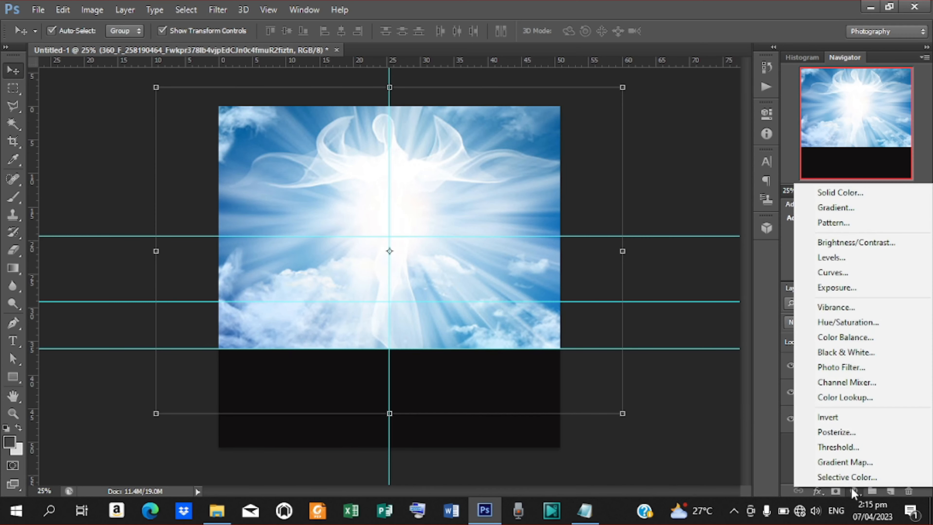
left_click(847, 351)
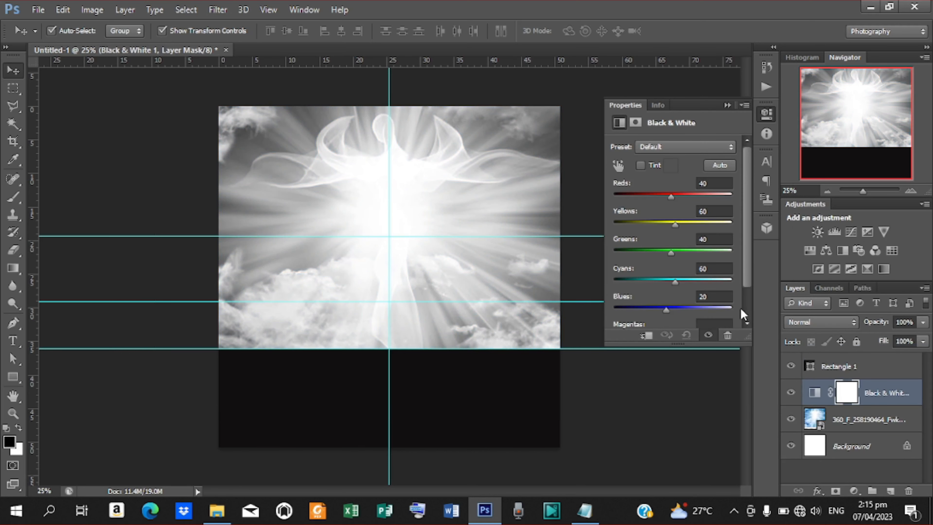
left_click(726, 106)
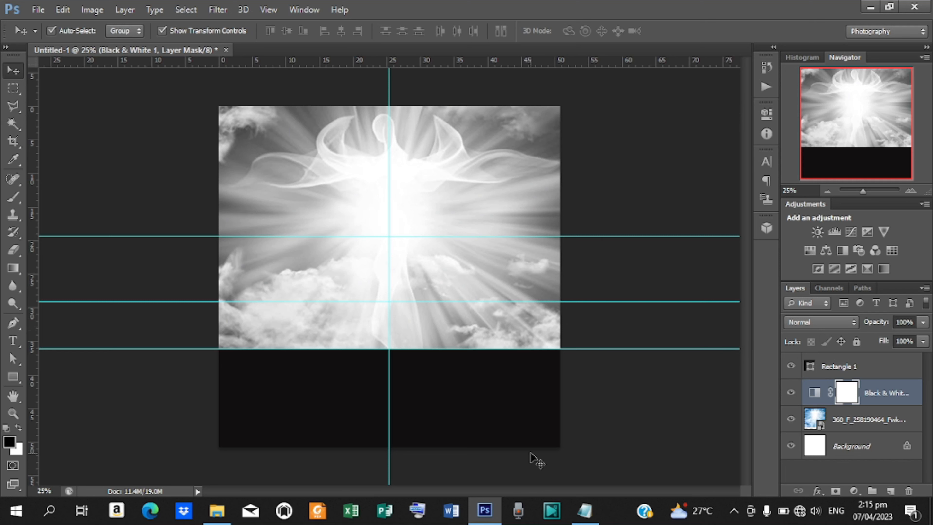
Place the tomb image from the easter picnic folder into the document, above the Black & White adjustment layer
left_click(47, 11)
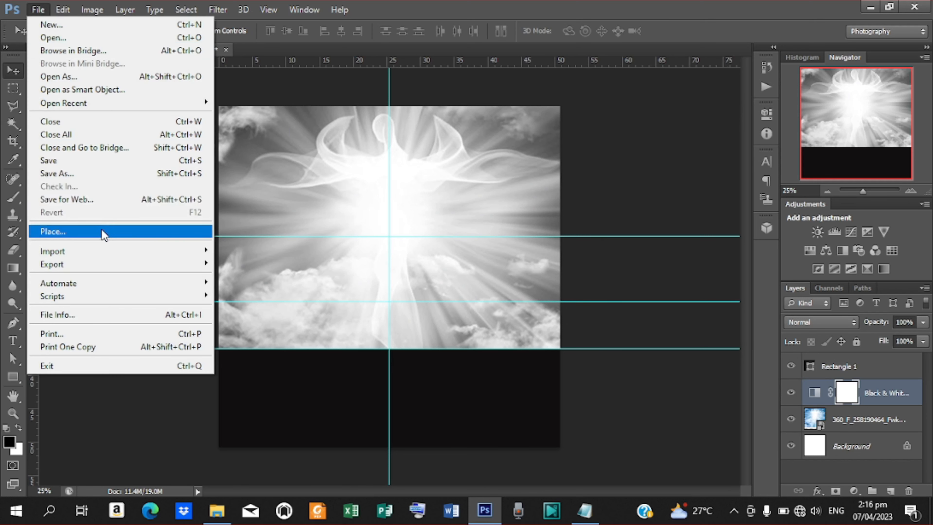
left_click(104, 231)
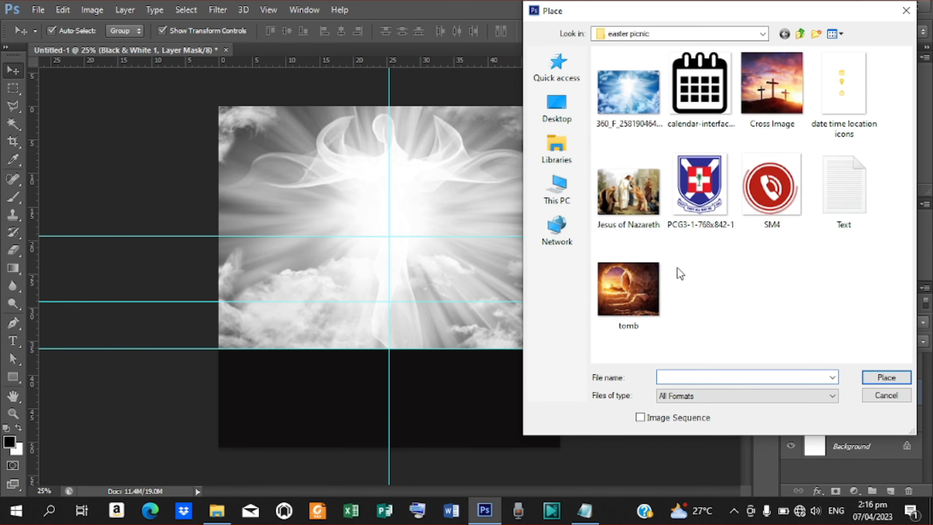
left_click(640, 285)
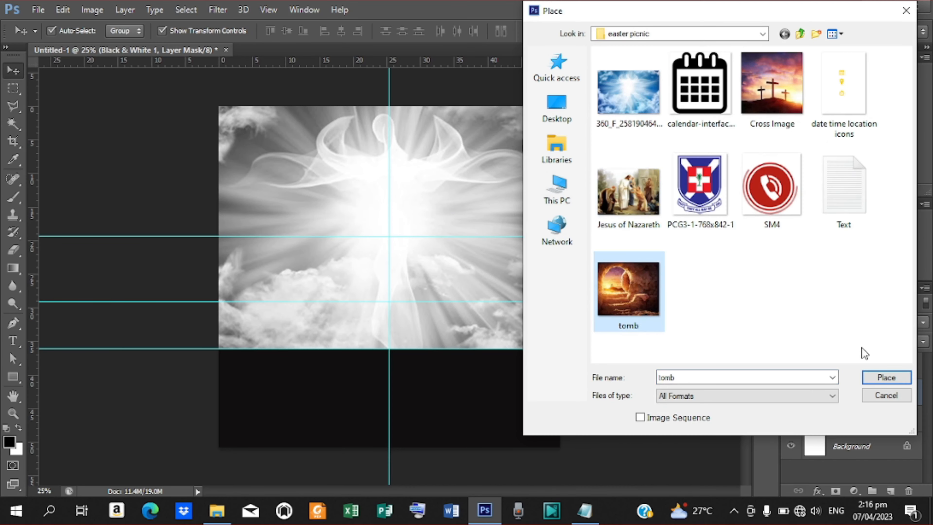
left_click(877, 377)
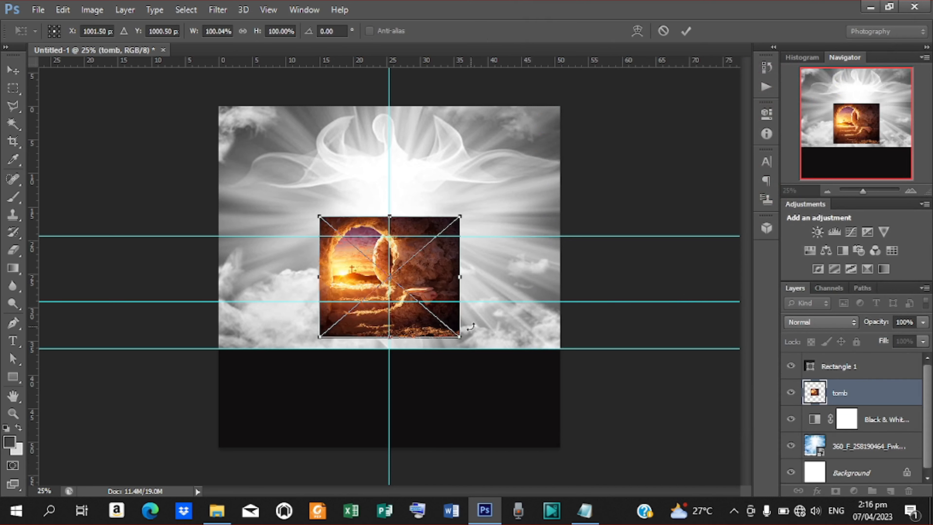
Enlarge the tomb image to about 283.5% and centre it at about X 990, Y 846 px
left_click_drag(462, 340, 606, 431)
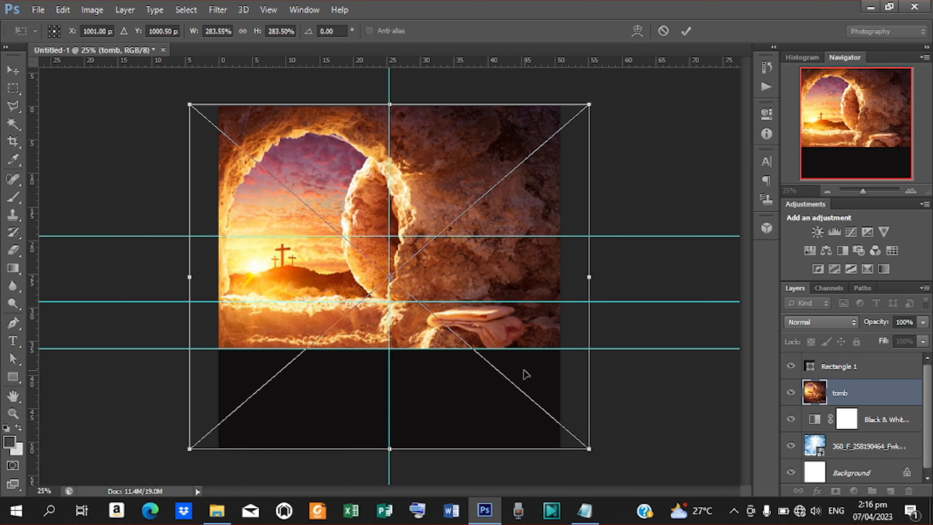
left_click_drag(496, 320, 494, 299)
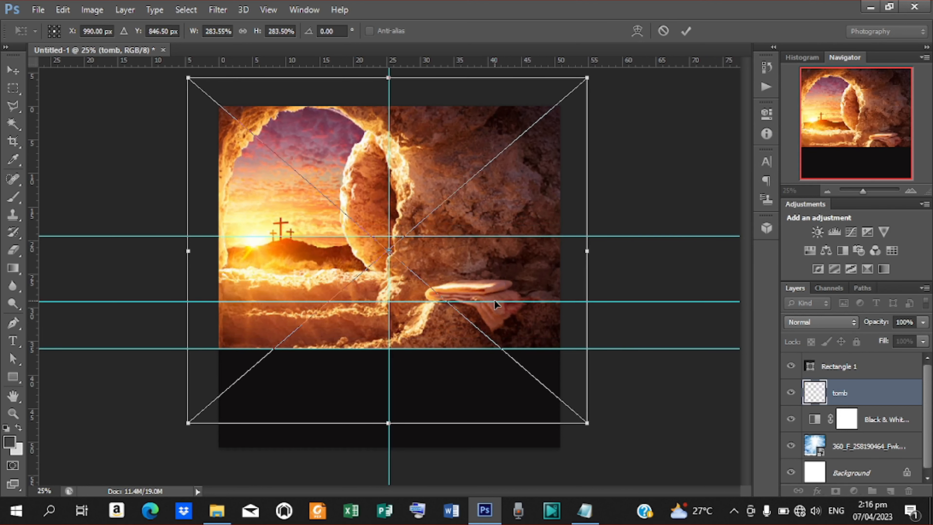
left_click(686, 31)
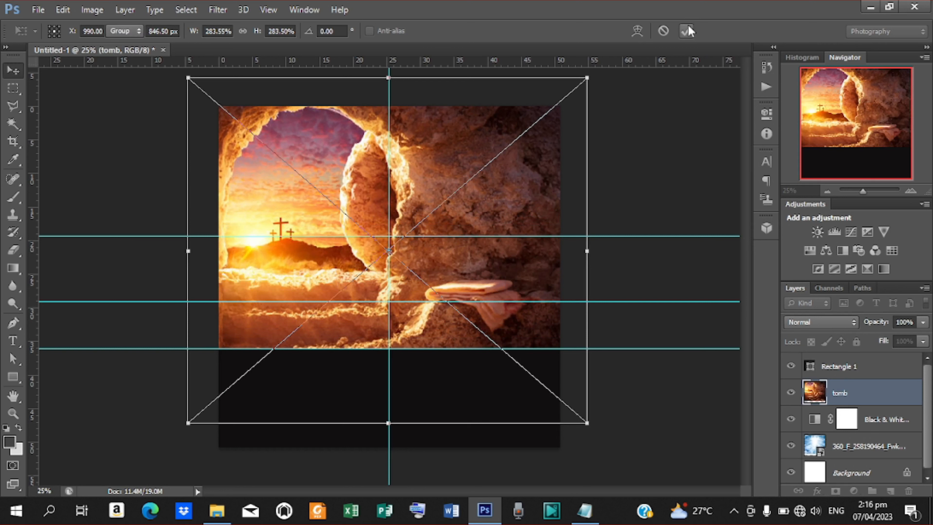
Add a Black & White adjustment layer with default settings above the tomb image
left_click(854, 490)
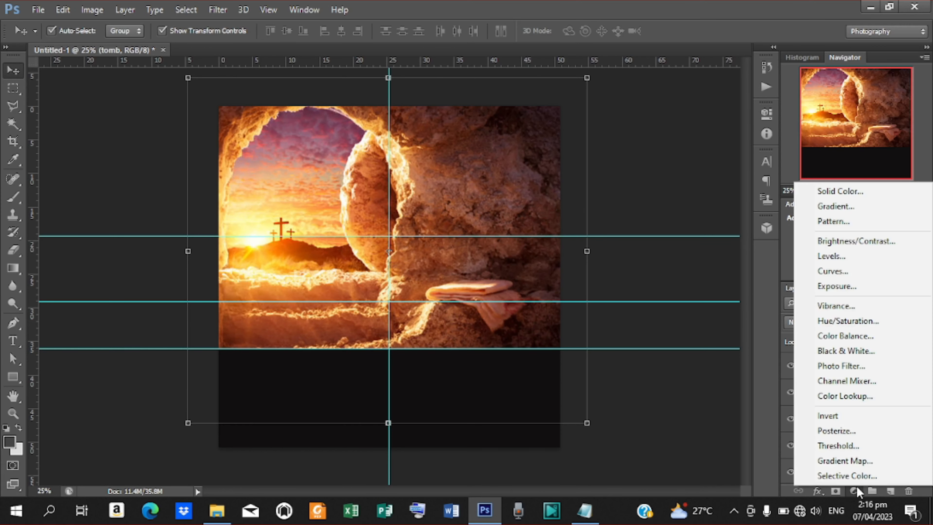
left_click(855, 354)
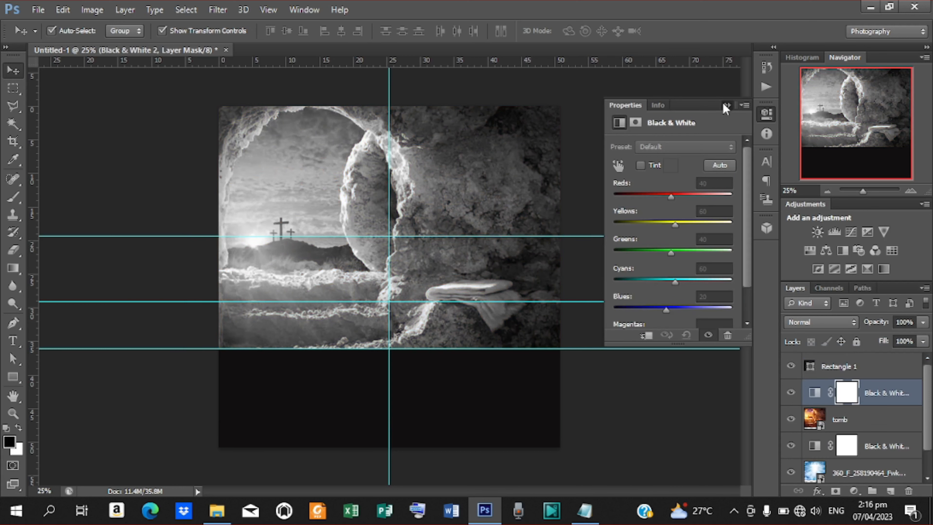
left_click(726, 106)
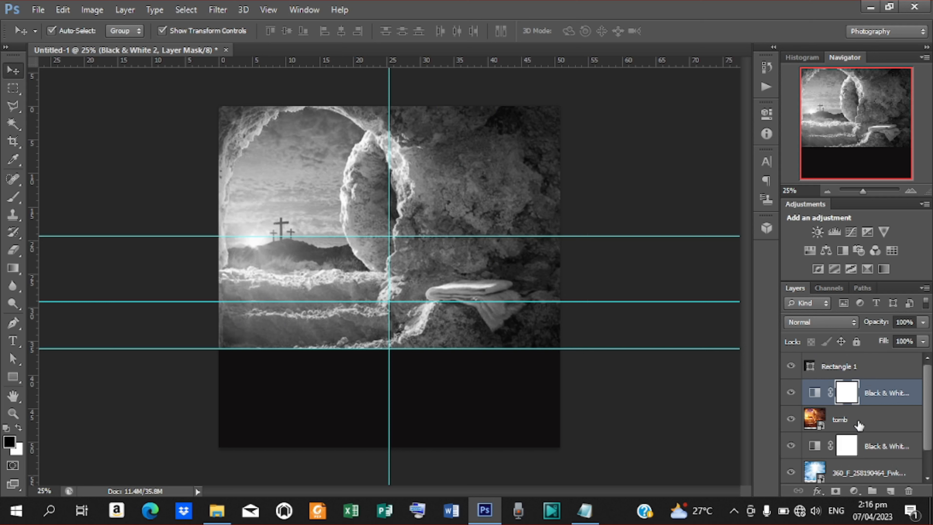
Set the tomb layer's blend mode to Soft Light
left_click(859, 425)
left_click(853, 324)
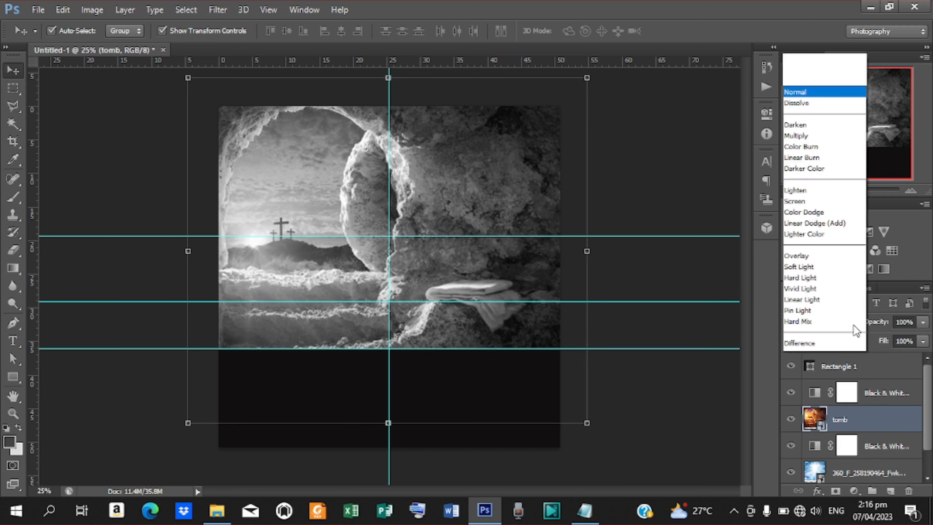
left_click(799, 182)
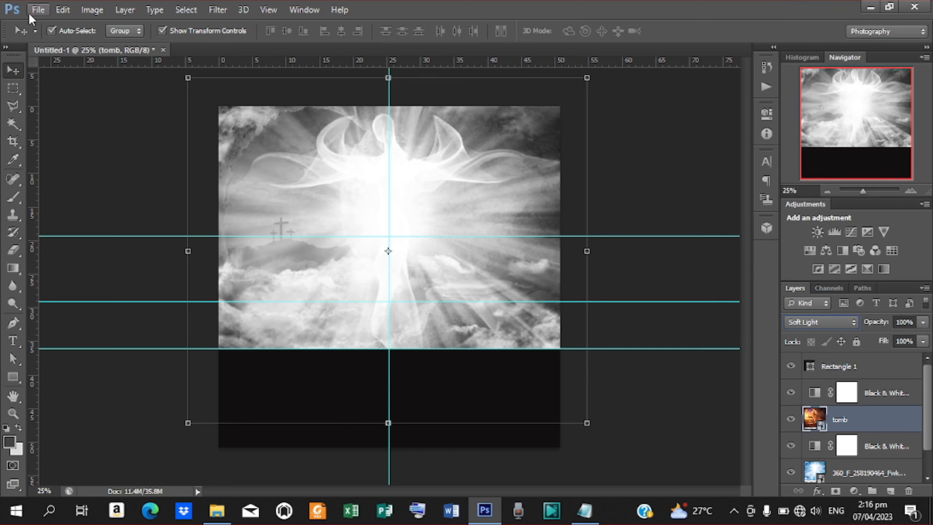
left_click(37, 10)
left_click(52, 204)
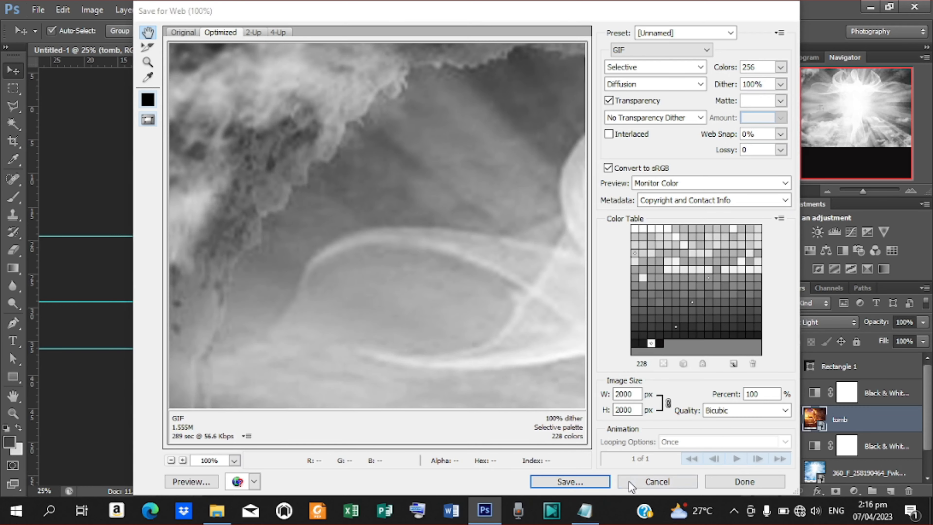
left_click(639, 483)
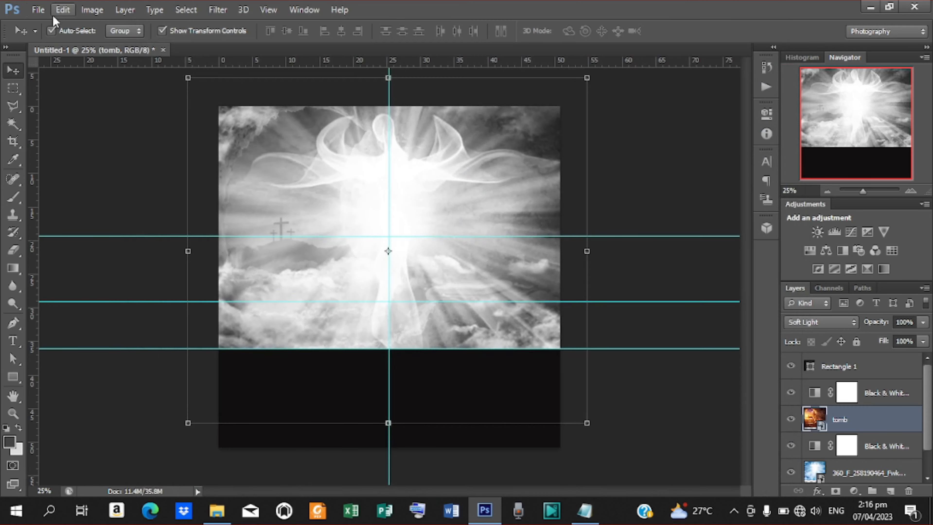
Place Cross Image from the easter picnic folder into the document, above the tomb layer
left_click(46, 11)
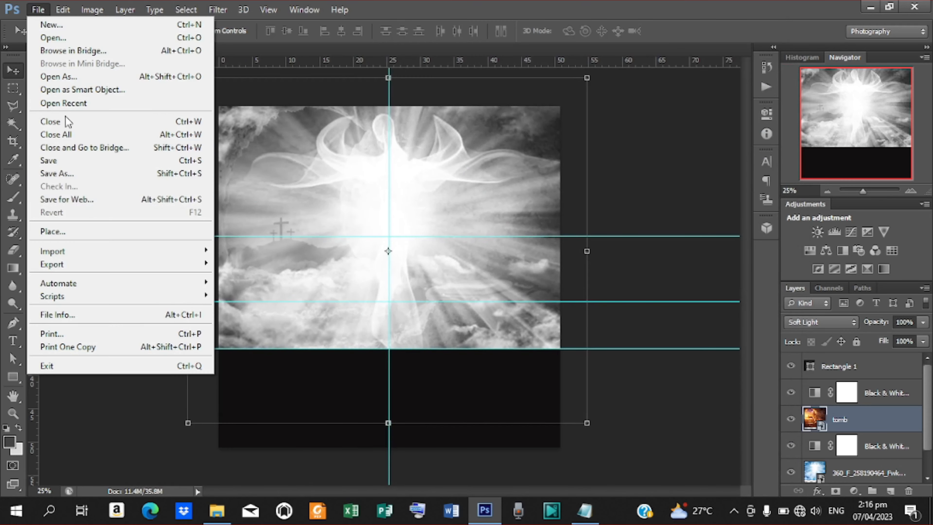
left_click(84, 230)
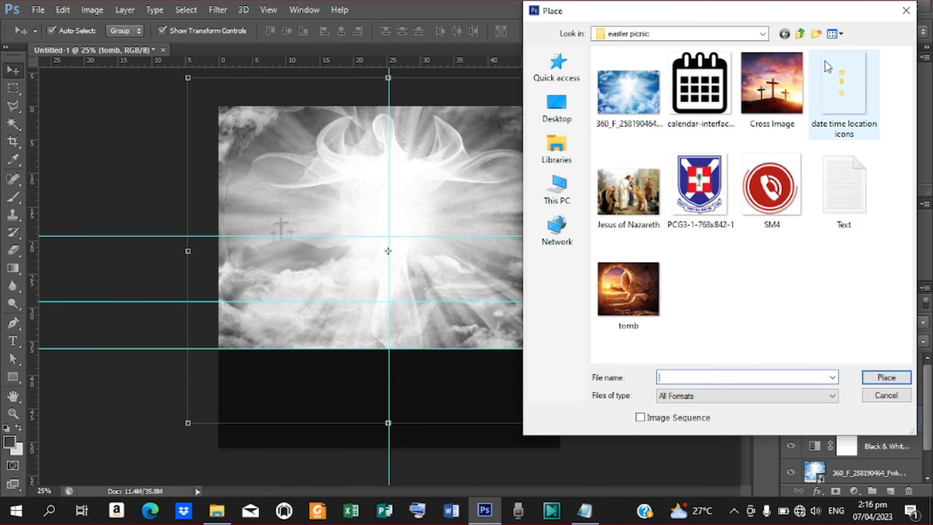
left_click(787, 68)
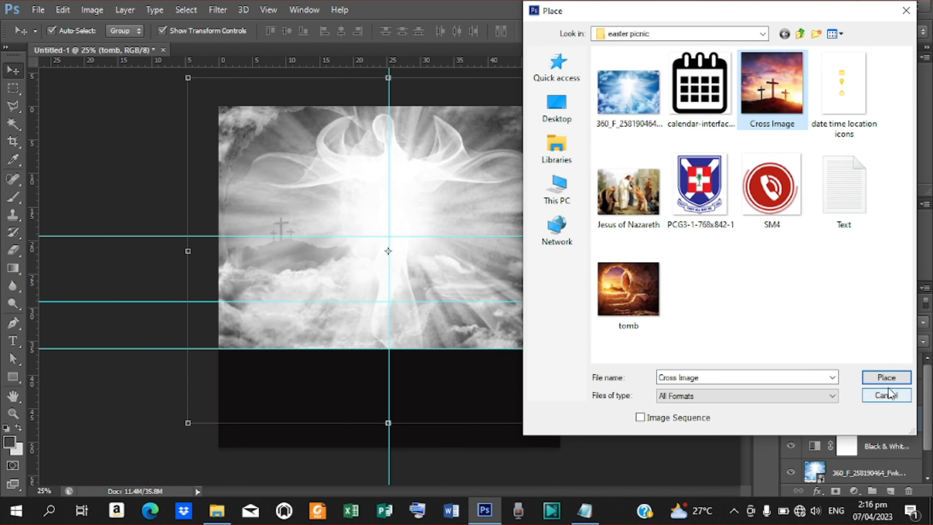
left_click(892, 379)
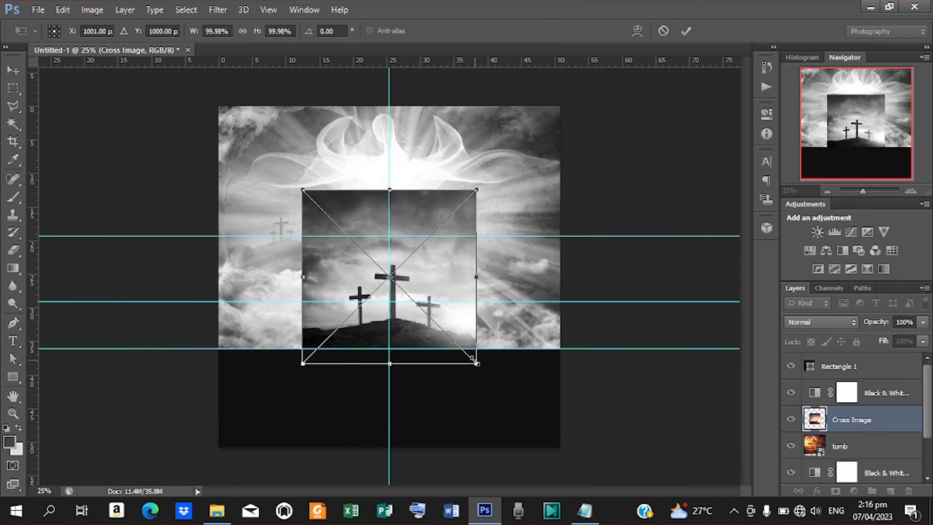
Enlarge the cross image to about 253%, centre it at about X 990, Y 344 px, and move its layer below the tomb layer
left_click_drag(472, 359, 620, 429)
left_click_drag(488, 329, 484, 219)
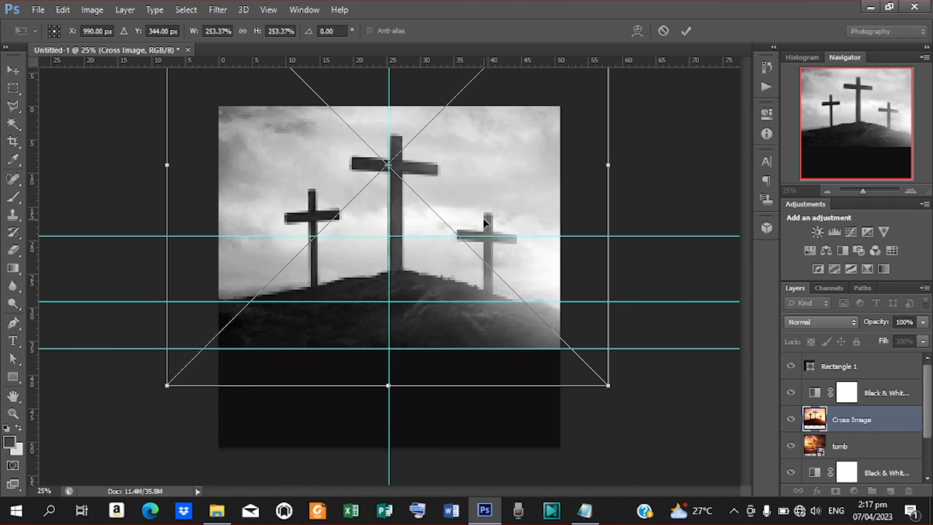
left_click(686, 31)
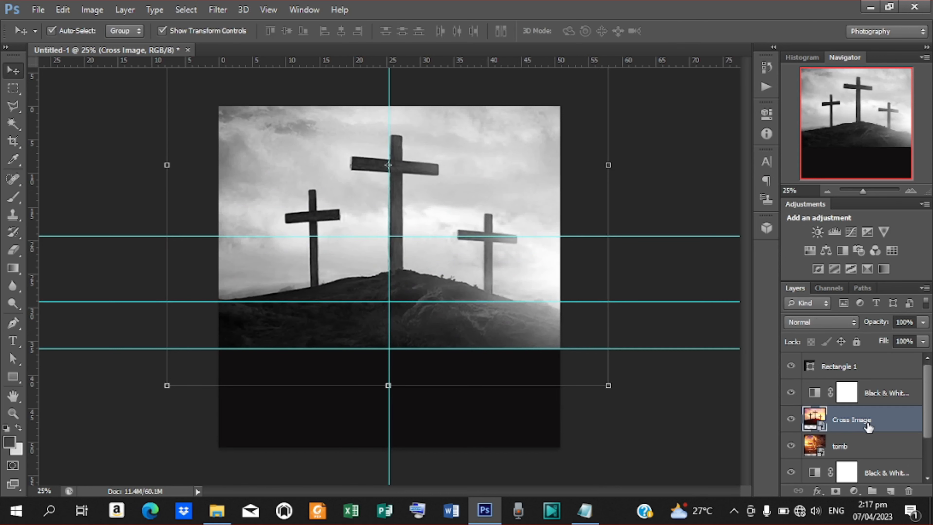
left_click_drag(867, 419, 867, 459)
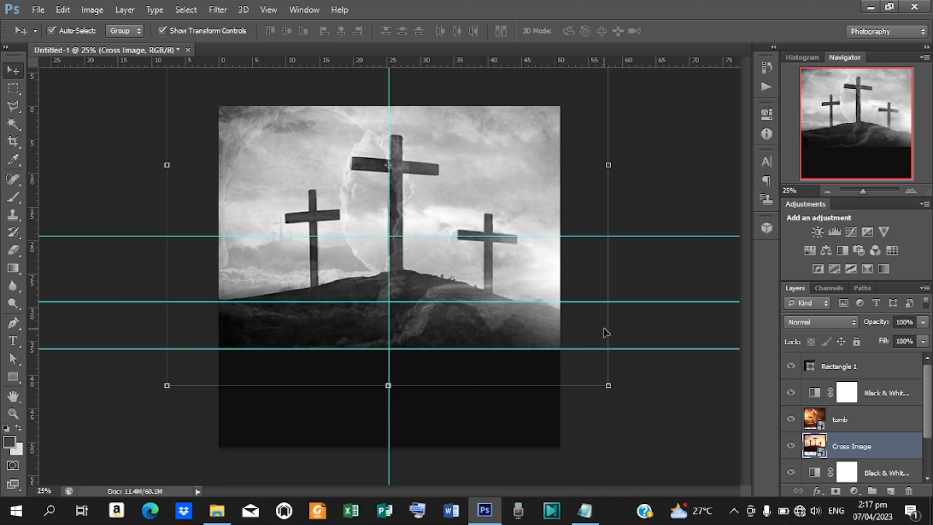
Nudge the cross image about 60 px left and slightly down so its tall middle cross sits near the vertical centre guide
left_click_drag(401, 219, 400, 220)
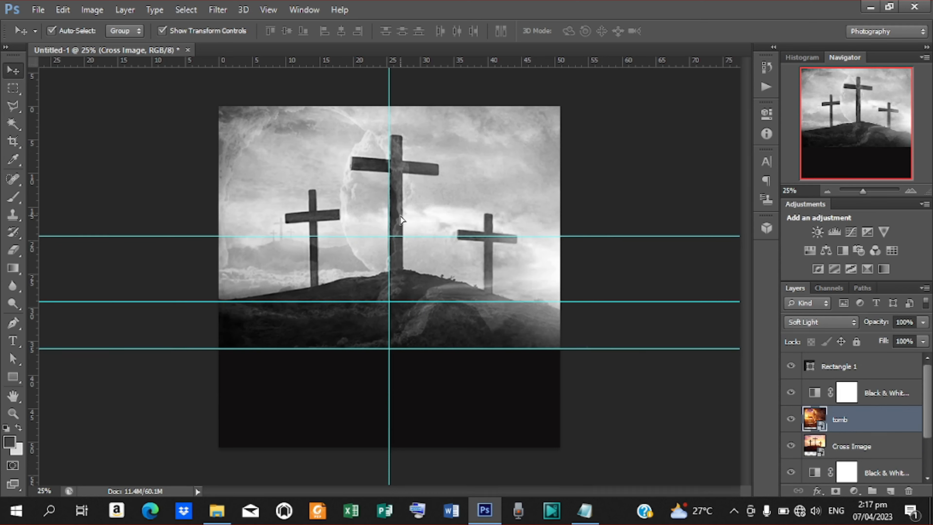
left_click(854, 445)
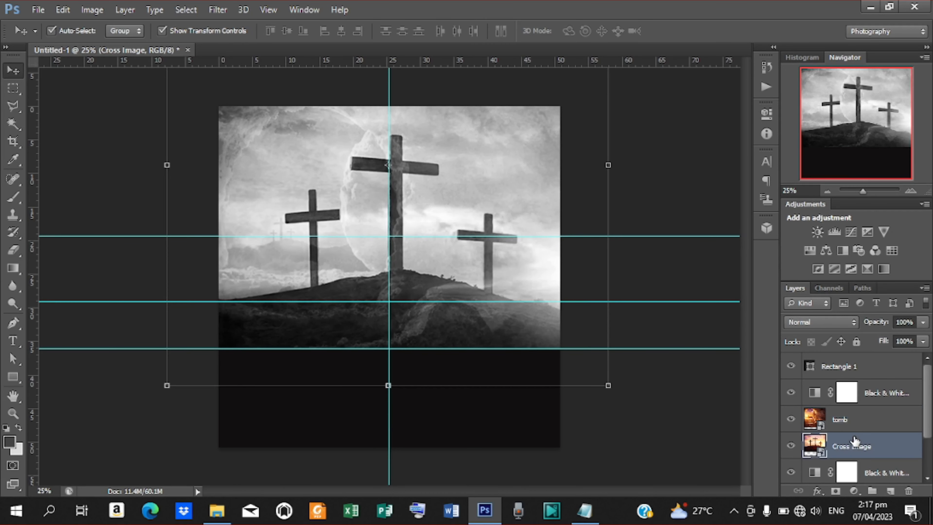
key("shift+Left")
key("shift+Left")
key("shift+Left")
key("shift+Left")
key("shift+Left")
key("shift+Left")
key("shift+Left")
key("shift+Left")
key("shift+Left")
key("shift+Left")
key("shift+Left")
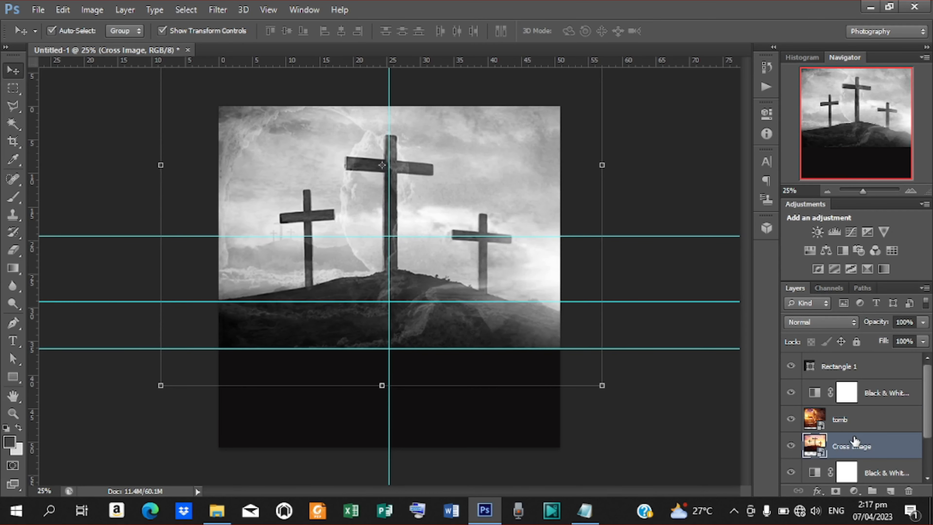
key("shift+Down")
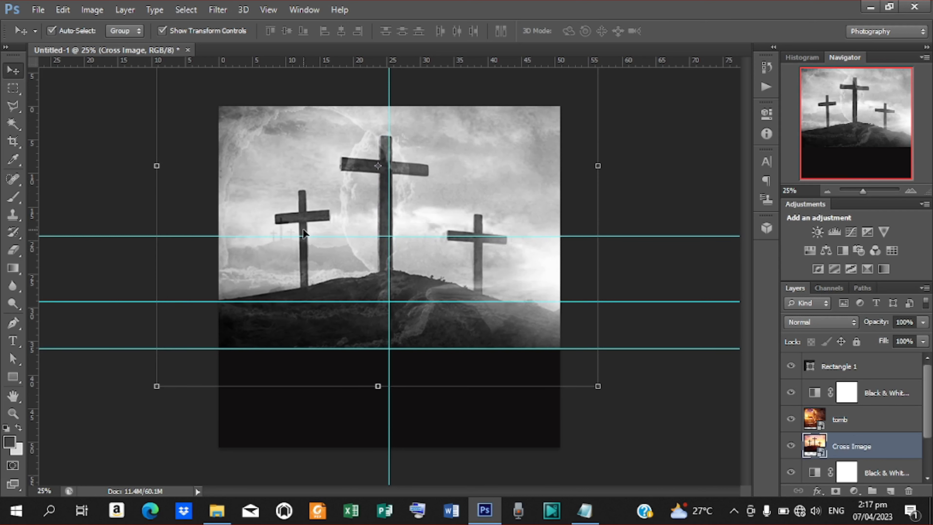
Place the Jesus of Nazareth image from the easter picnic folder into the document
left_click(41, 12)
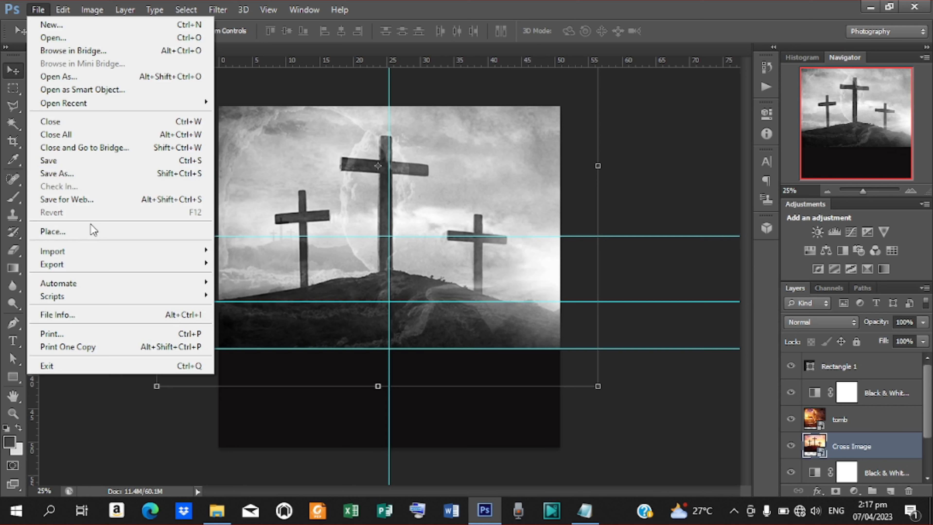
left_click(83, 234)
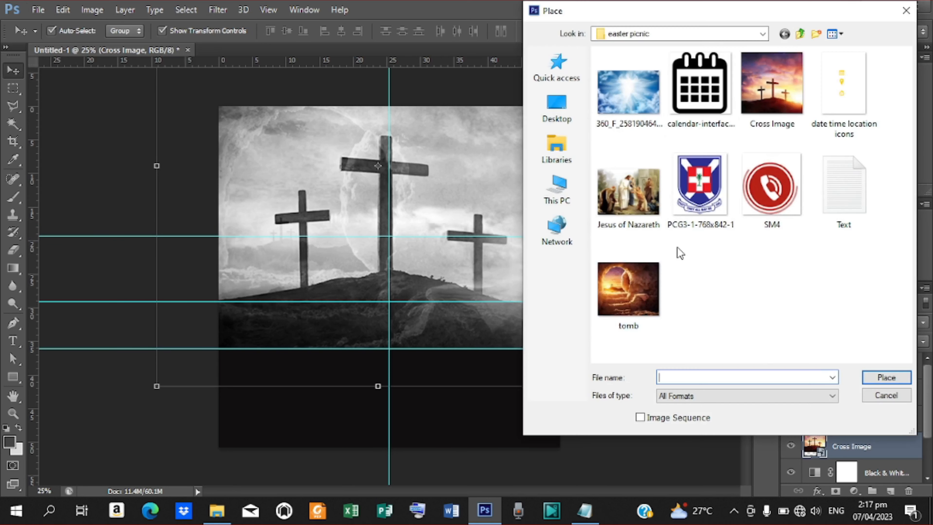
left_click(618, 192)
left_click(895, 378)
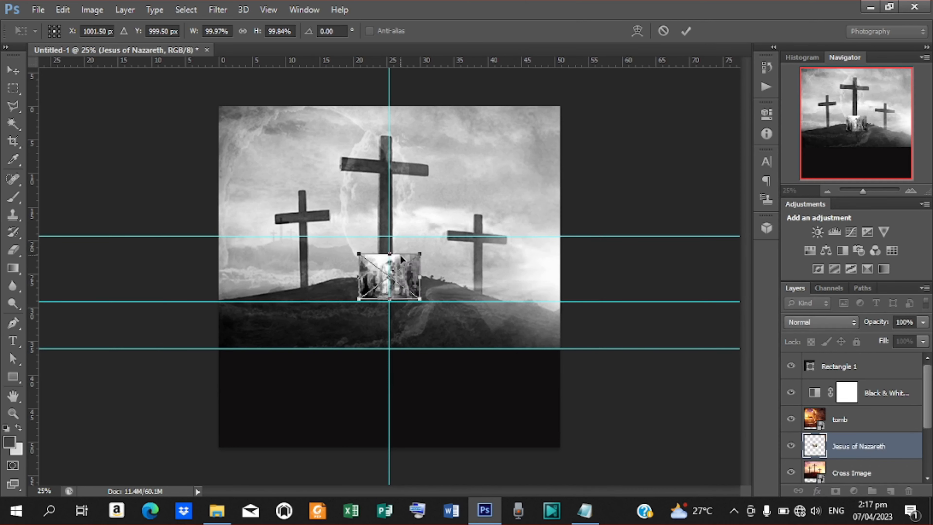
Enlarge the Jesus of Nazareth image to about 362% and centre it at about X 1406, Y 423 px, in the canvas's upper right
left_click_drag(406, 269, 476, 160)
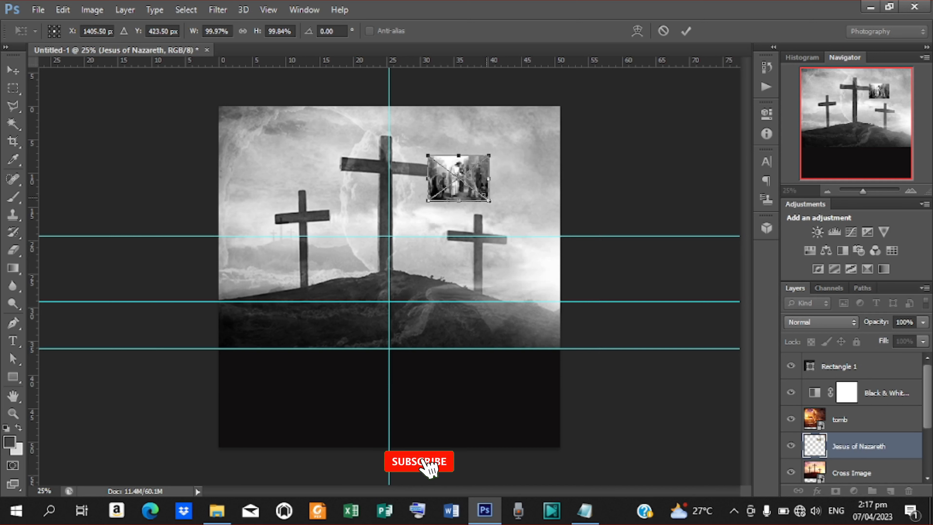
left_click_drag(489, 200, 571, 257)
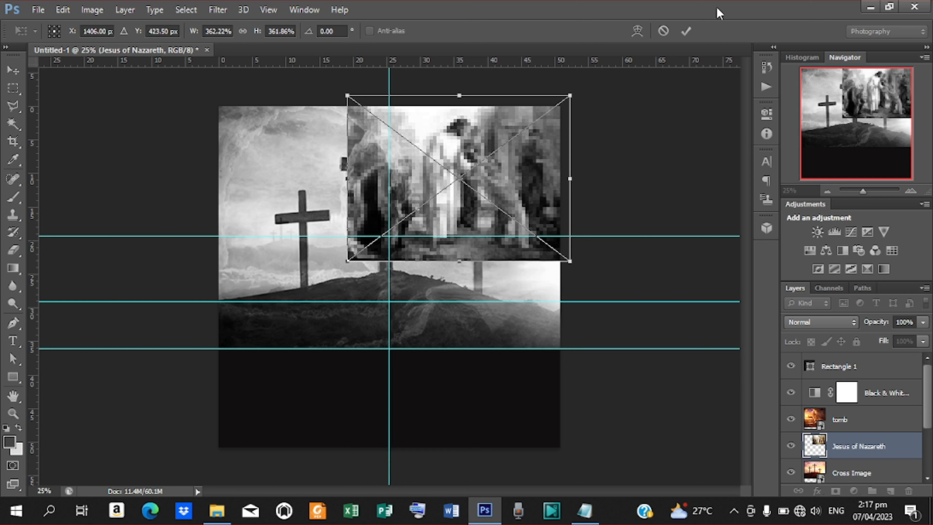
left_click(689, 27)
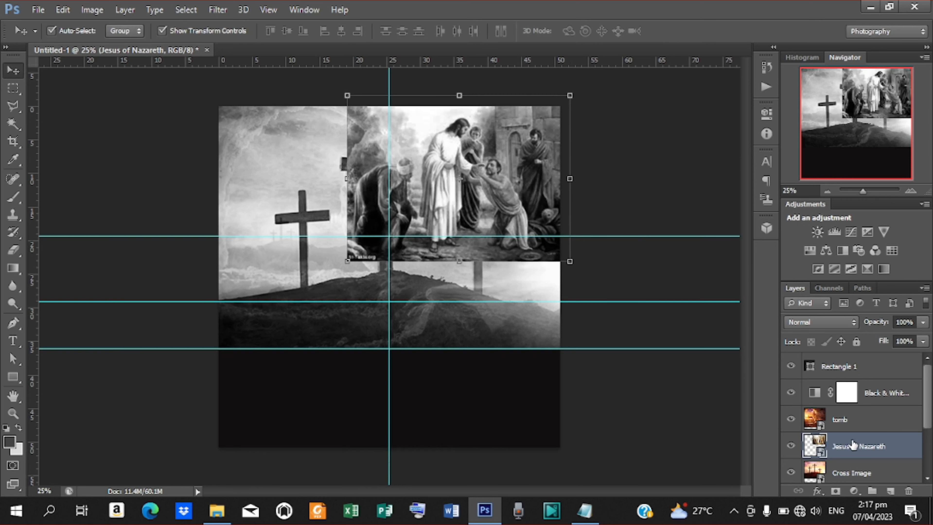
Move the Jesus of Nazareth layer above the upper Black & White adjustment layer, directly below the rectangle
mouse_move(852, 446)
left_mouse_down()
mouse_move(856, 466)
mouse_move(862, 460)
left_mouse_up()
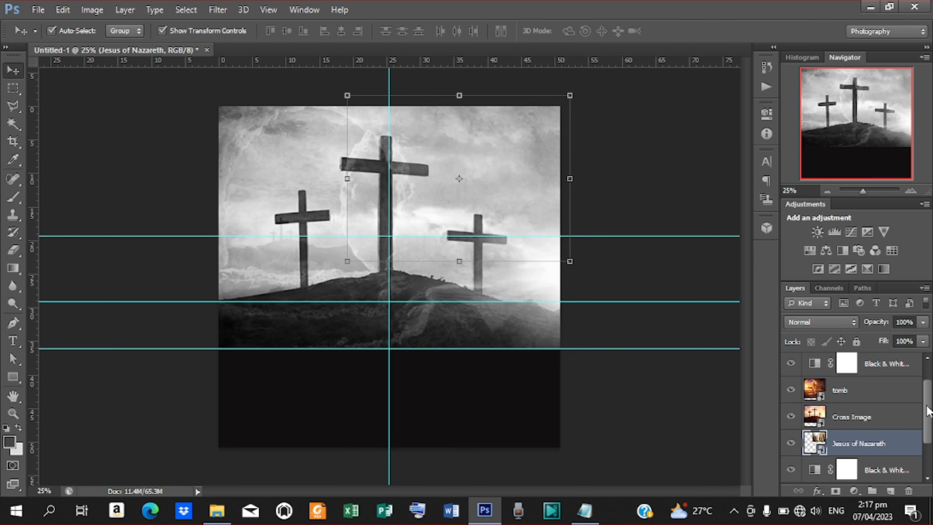
left_click_drag(931, 408, 930, 440)
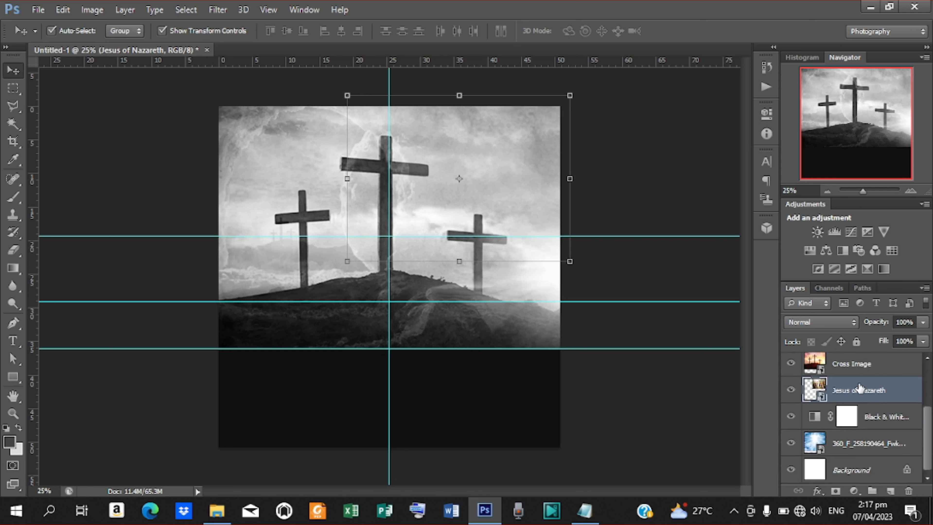
mouse_move(859, 388)
left_mouse_down()
mouse_move(852, 323)
mouse_move(858, 386)
mouse_move(859, 347)
mouse_move(862, 375)
left_mouse_up()
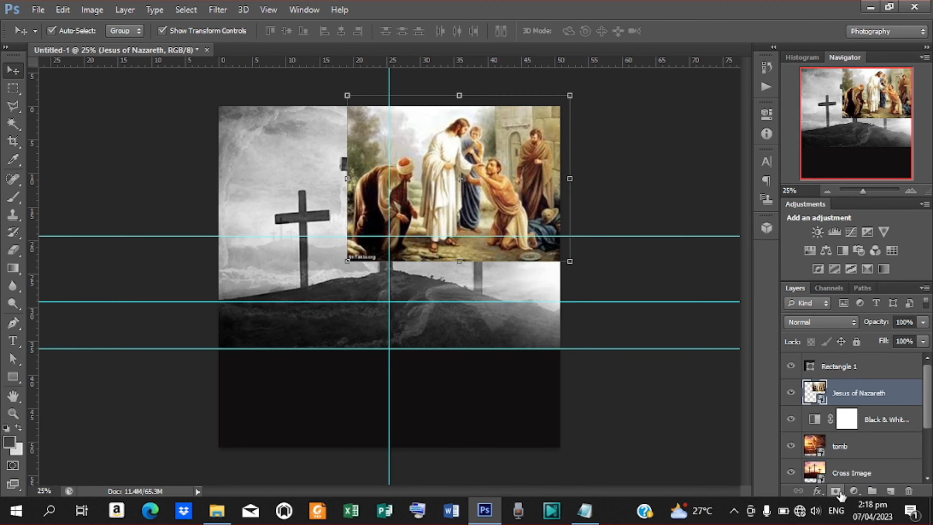
Add a Black & White adjustment layer with the Default preset directly above the Jesus of Nazareth layer
left_click(854, 492)
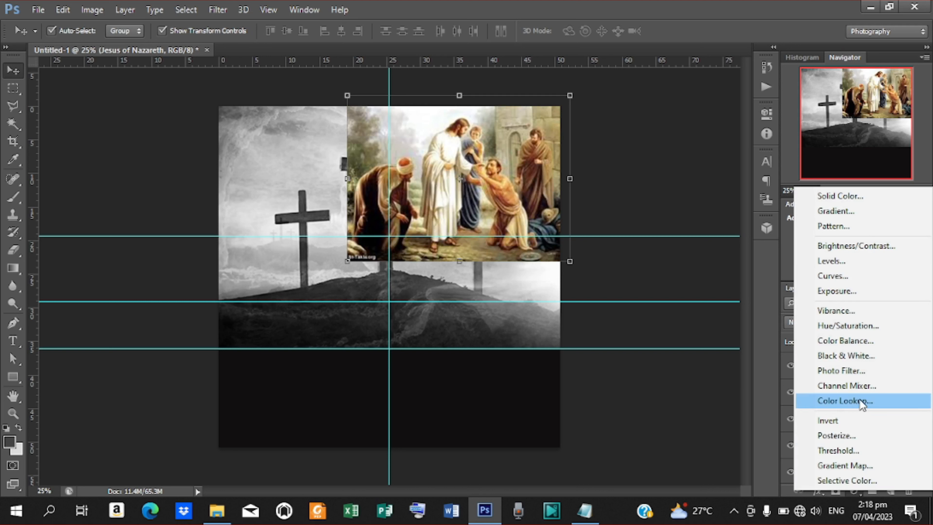
left_click(850, 353)
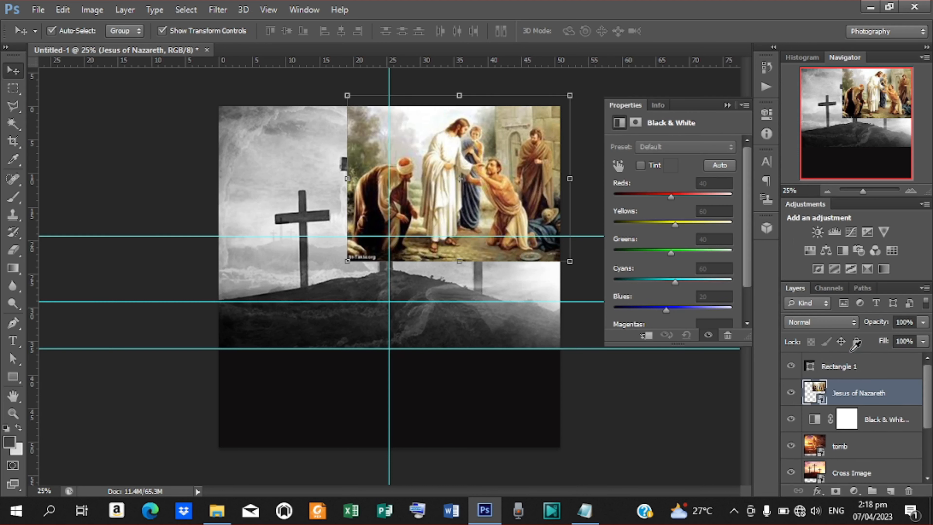
left_click(727, 106)
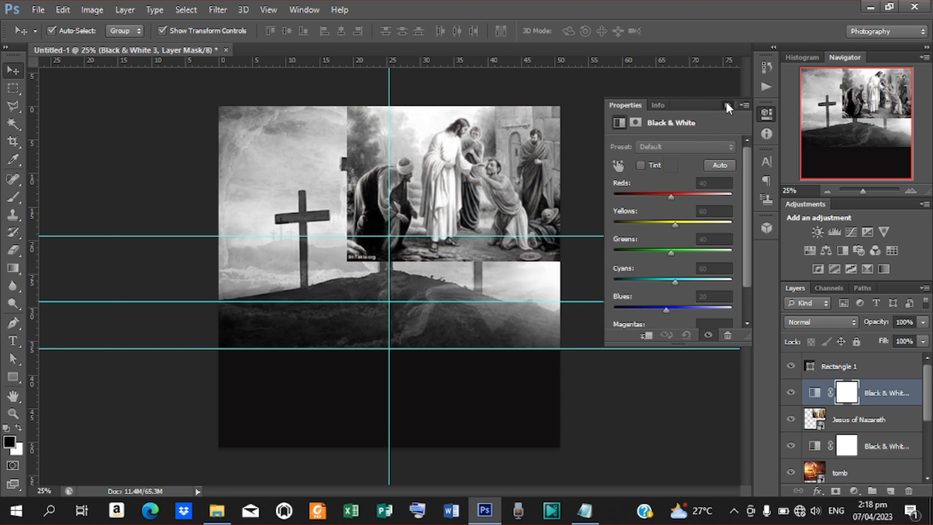
Mask the Jesus of Nazareth layer and fade its left and lower edges with an 800 px soft black brush at 100% opacity
left_click(849, 423)
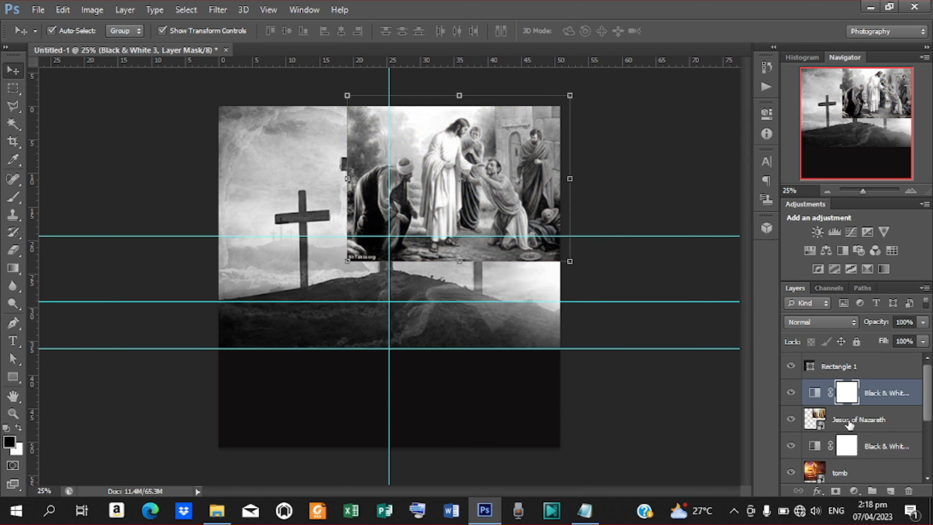
left_click(836, 491)
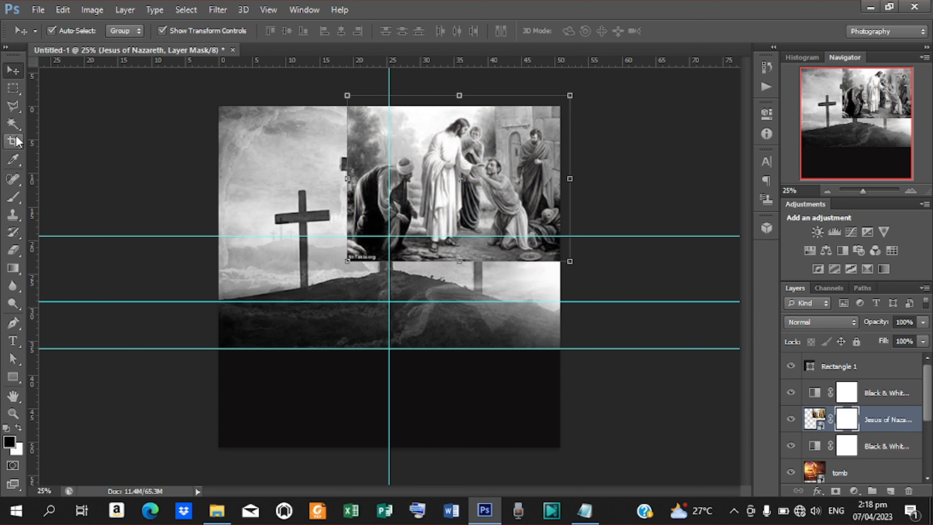
left_click(14, 197)
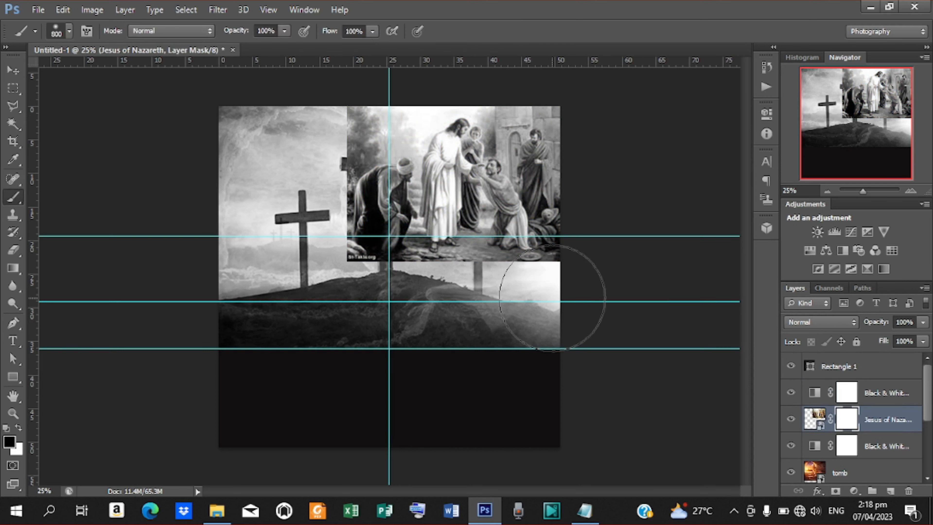
mouse_move(557, 302)
left_mouse_down()
mouse_move(486, 318)
mouse_move(566, 314)
mouse_move(399, 310)
mouse_move(377, 298)
mouse_move(412, 309)
mouse_move(345, 293)
mouse_move(403, 315)
mouse_move(340, 275)
mouse_move(355, 297)
mouse_move(353, 135)
mouse_move(347, 177)
mouse_move(369, 89)
mouse_move(351, 198)
mouse_move(366, 252)
left_mouse_up()
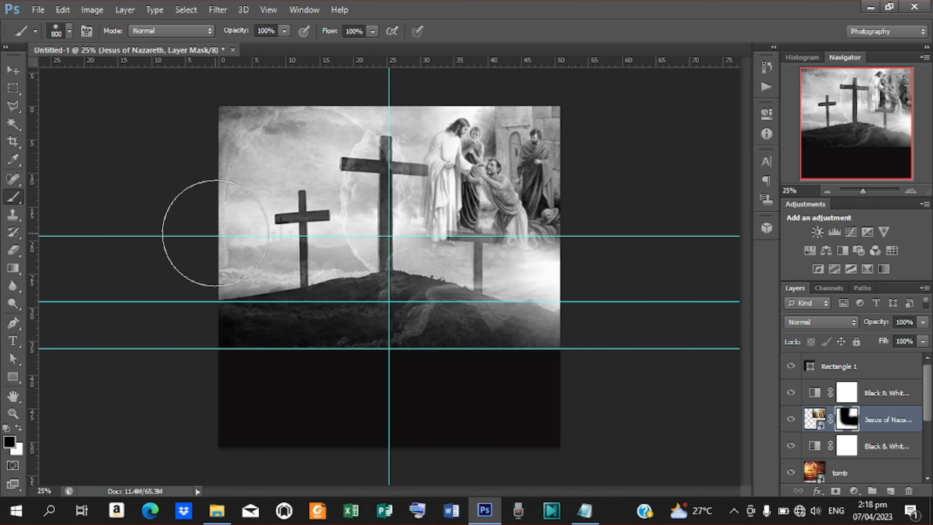
left_click(12, 70)
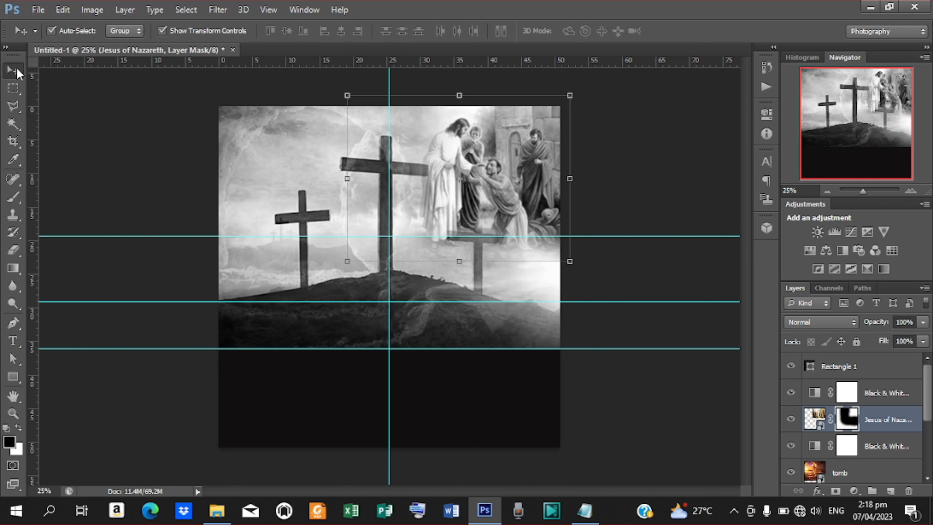
left_click(675, 167)
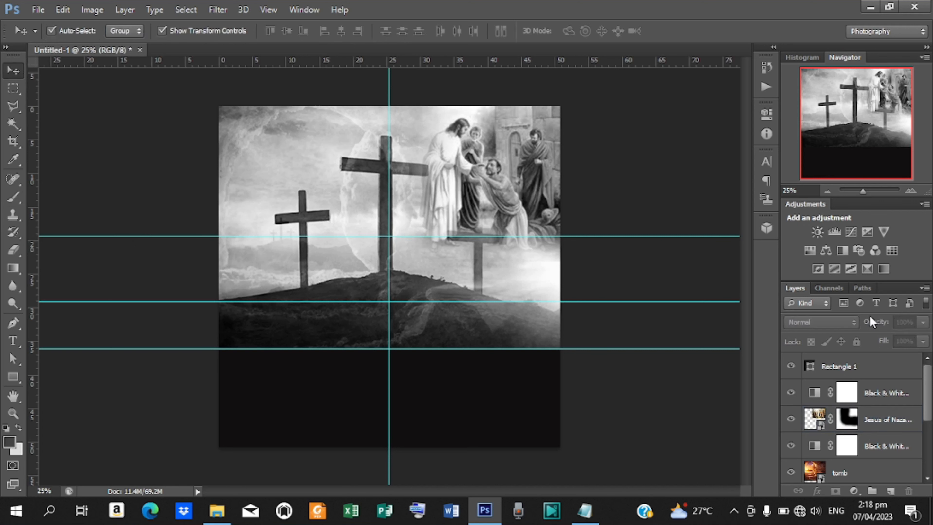
Group all layers from Rectangle 1 down to the sky image and name the group background
left_click(869, 367)
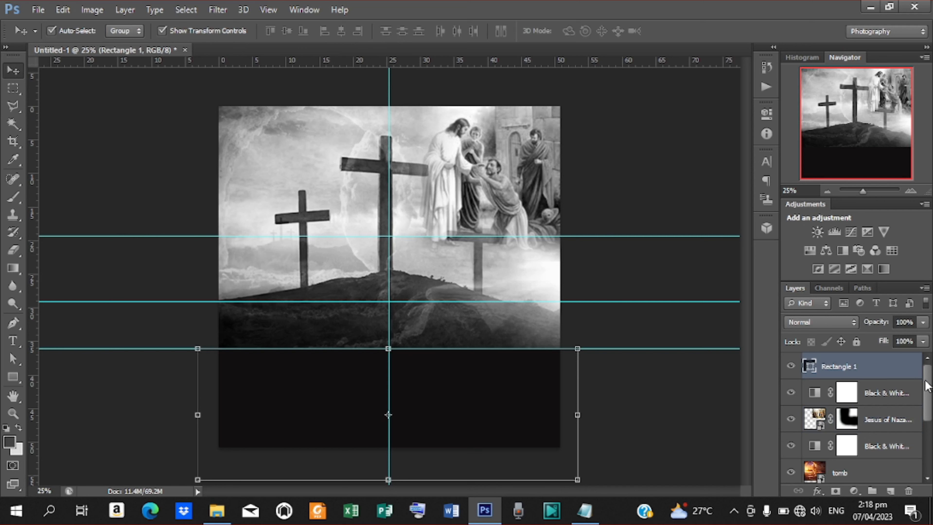
scroll(927, 386, "down", 4)
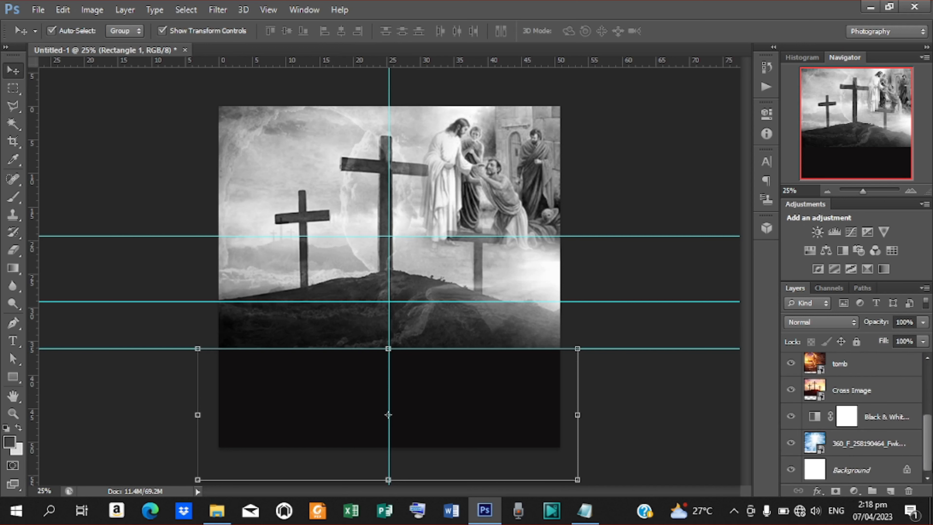
left_click(891, 444, "shift")
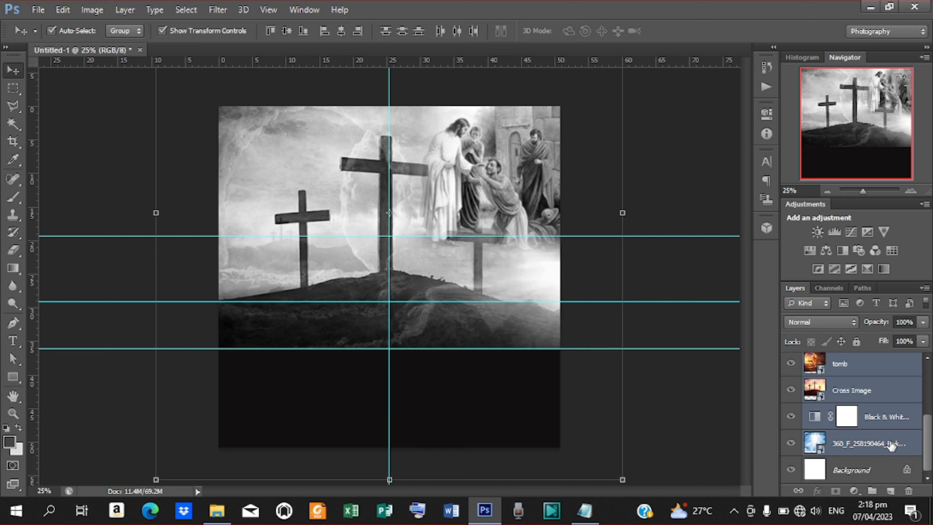
key("ctrl+g")
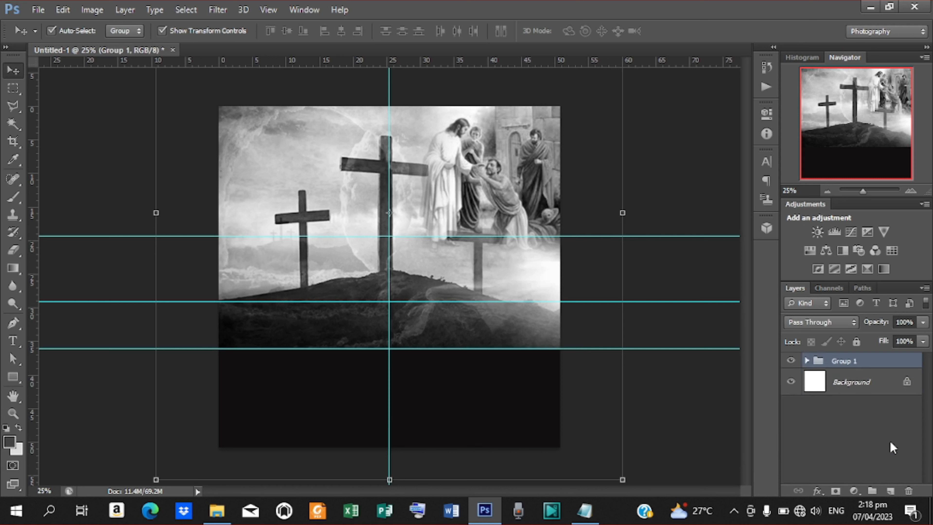
double_click(843, 362)
type("background")
key("Return")
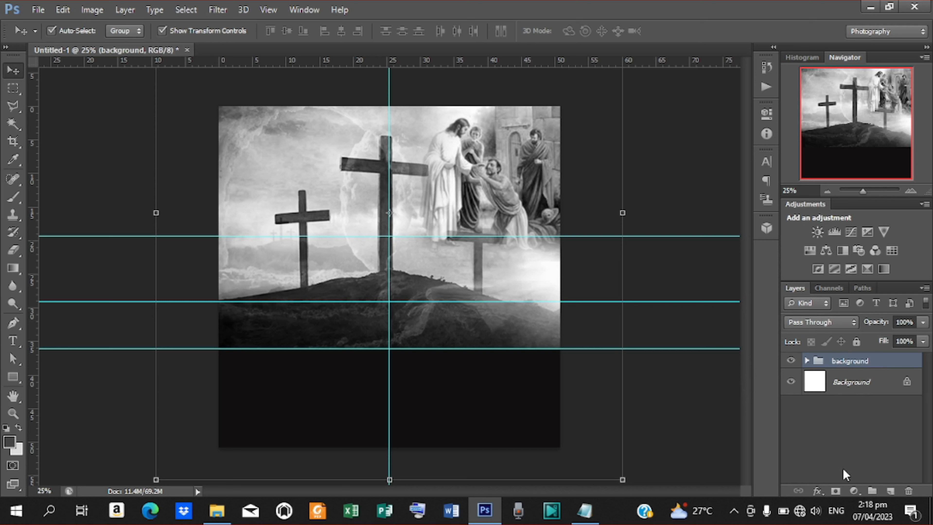
Add a Curves adjustment layer above the background group and raise the RGB curve's midtones to input 108, output 138
left_click(854, 492)
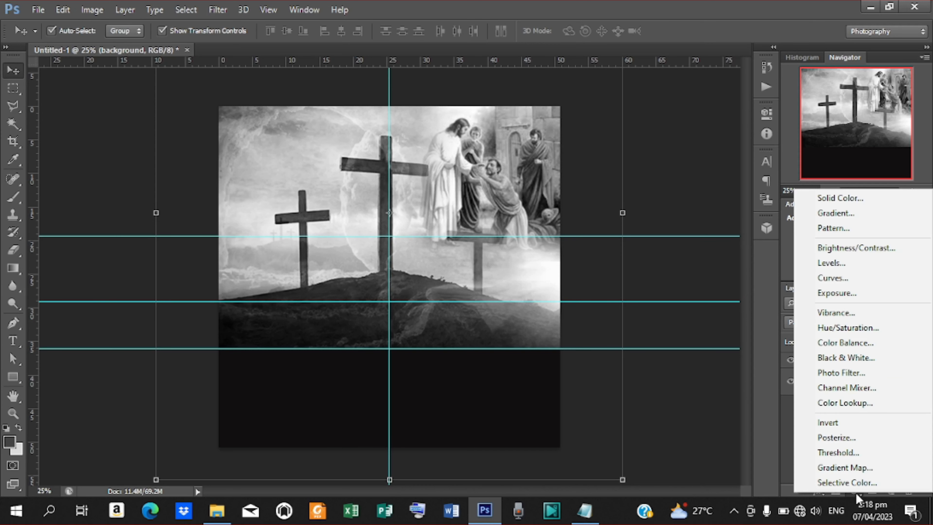
left_click(838, 278)
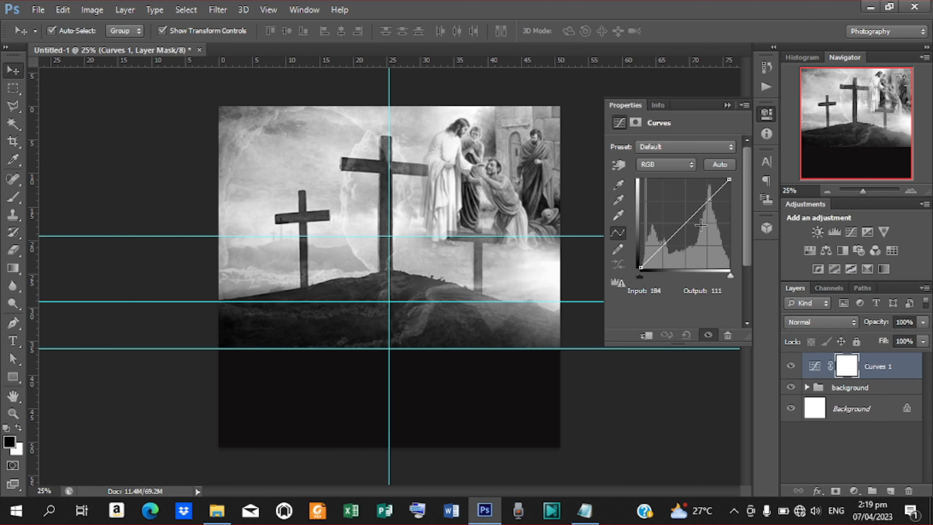
mouse_move(685, 222)
left_mouse_down()
mouse_move(680, 209)
mouse_move(678, 220)
left_mouse_up()
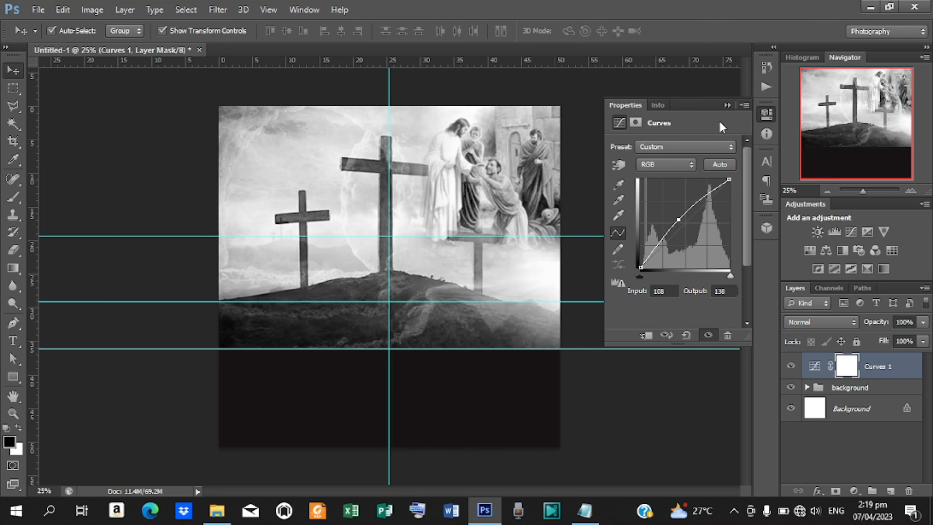
left_click(727, 106)
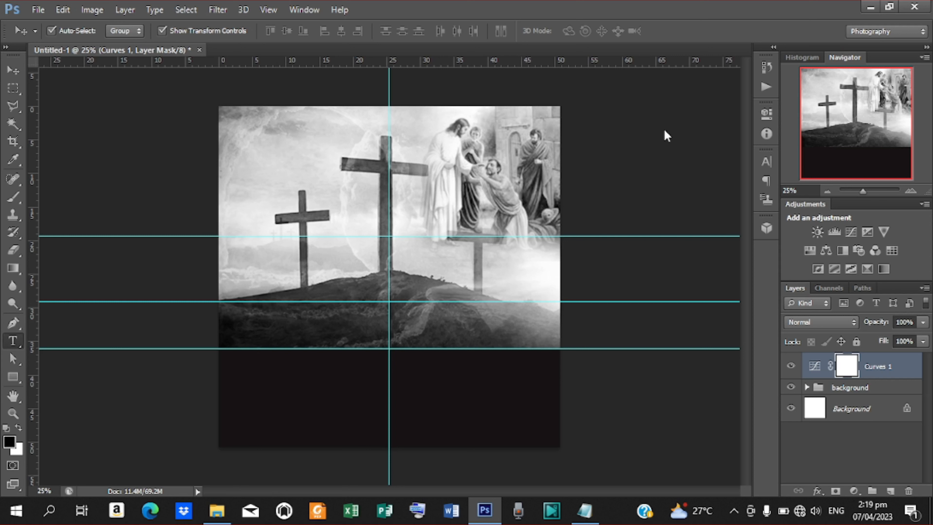
Add the text EASTER in Lato Black at 95.3 pt near the base of the middle cross, copying the word from the Text file in Notepad
left_click(766, 162)
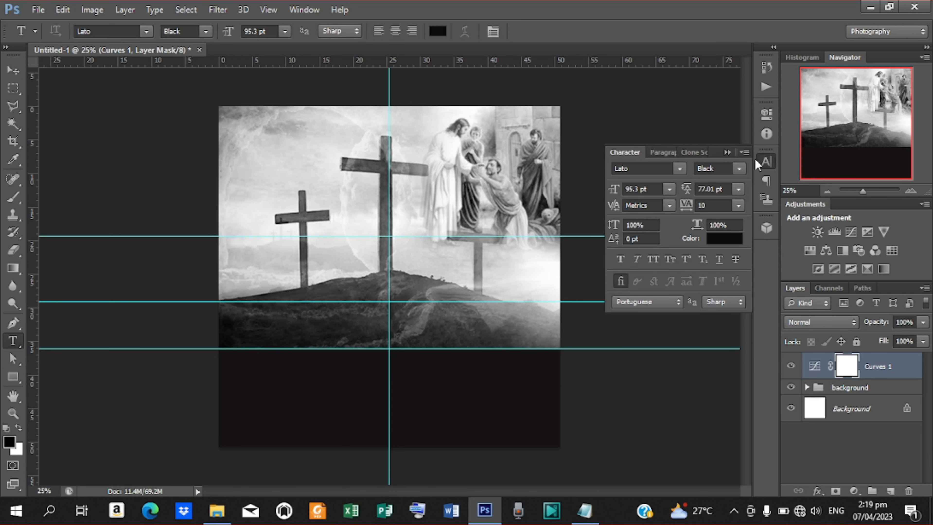
left_click(369, 248)
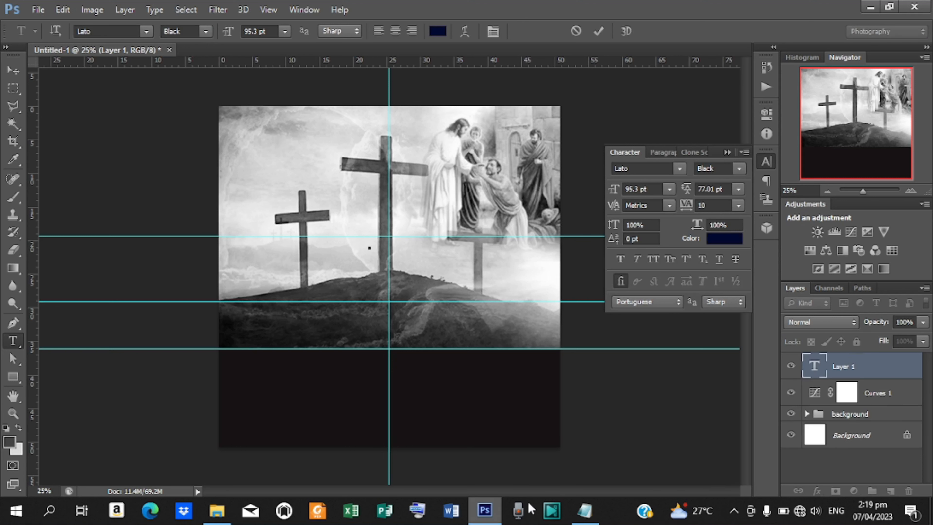
left_click(586, 511)
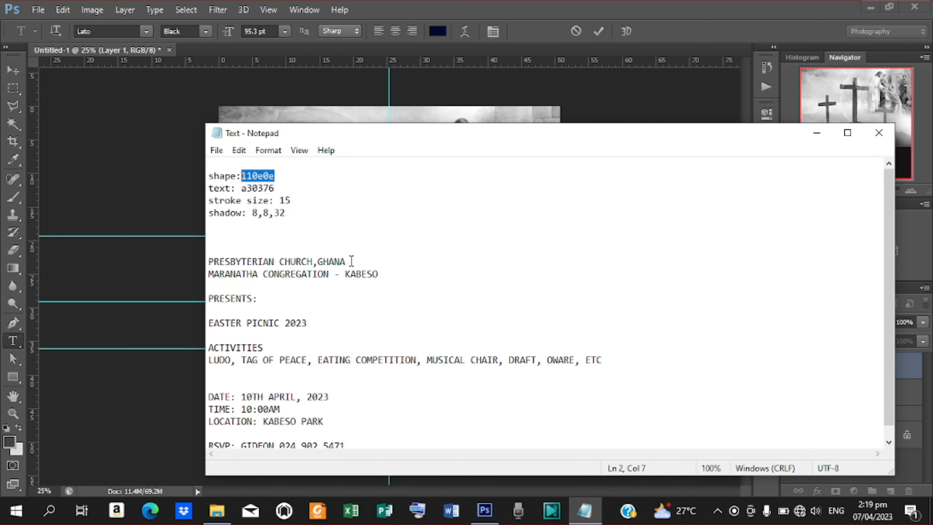
left_click_drag(352, 261, 260, 263)
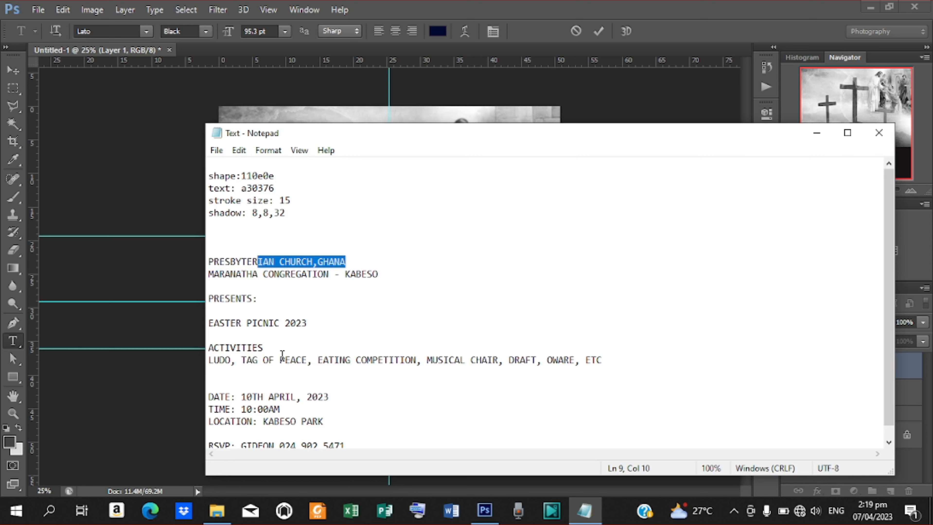
left_click_drag(247, 323, 200, 325)
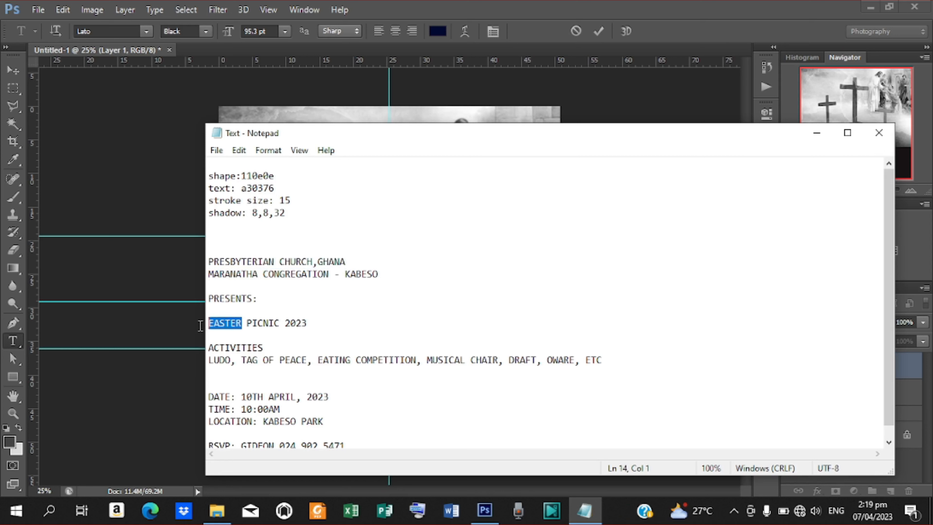
right_click(220, 323)
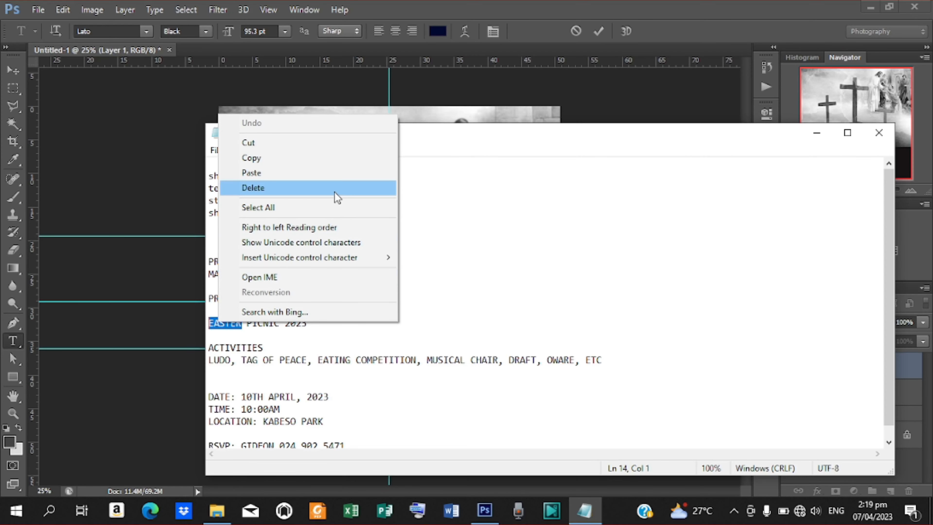
left_click(318, 158)
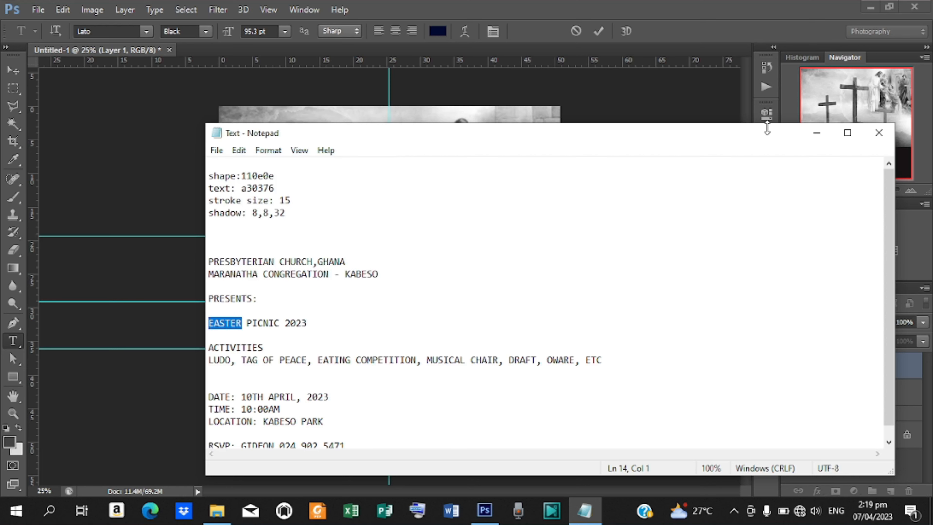
left_click(817, 133)
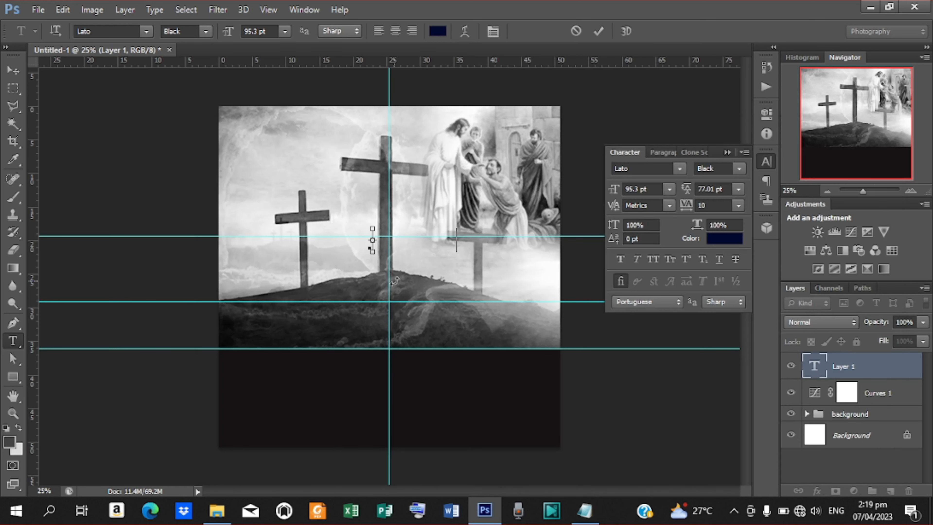
key("ctrl+v")
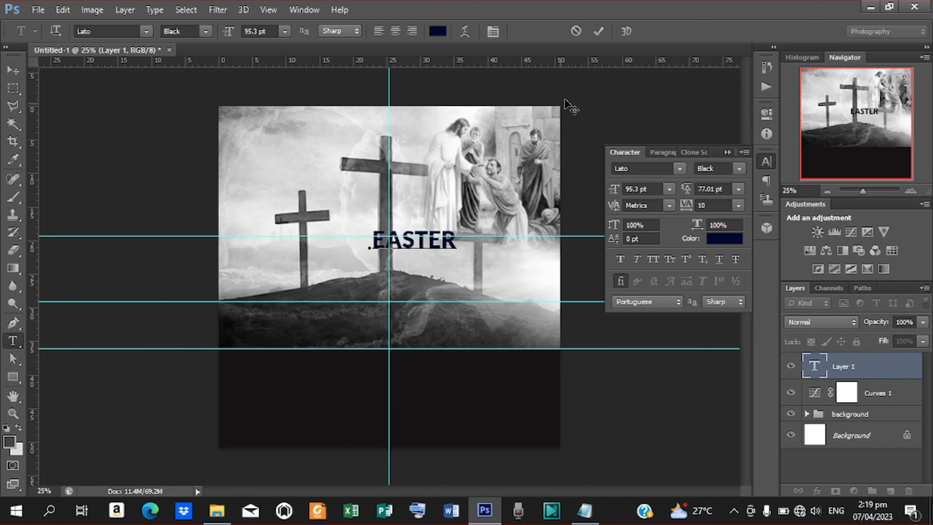
left_click(599, 31)
Centre the EASTER text on the vertical guide and enlarge it to about 275%, centred at about X 1000, Y 800 px
key("v")
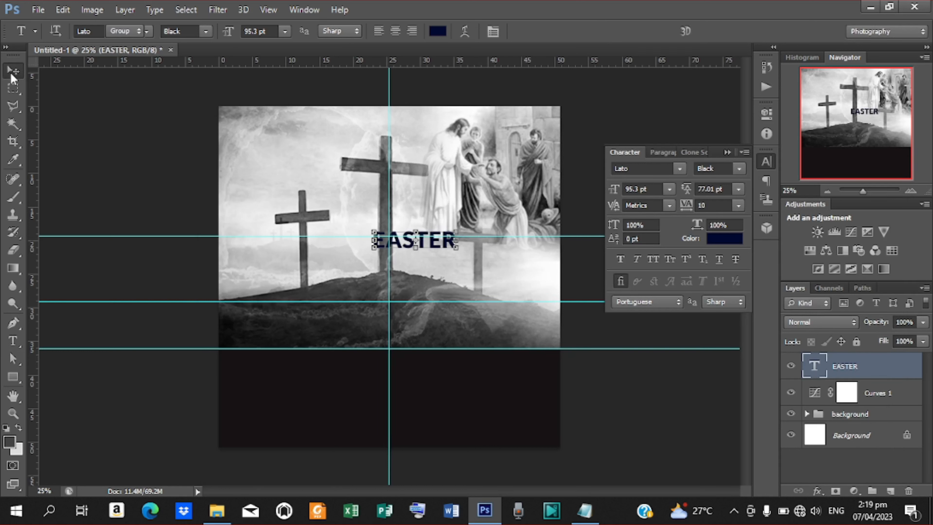
left_click_drag(434, 247, 412, 250)
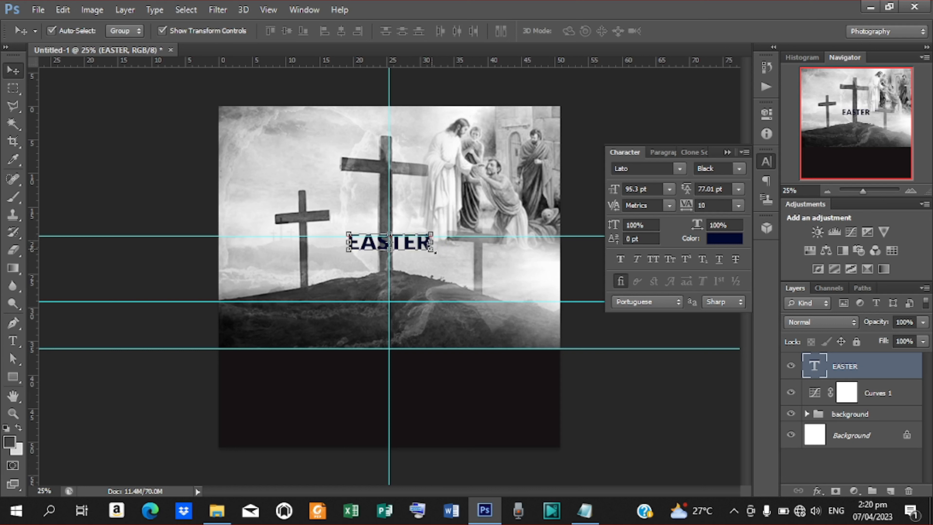
key("ctrl+t")
left_click_drag(432, 250, 502, 283)
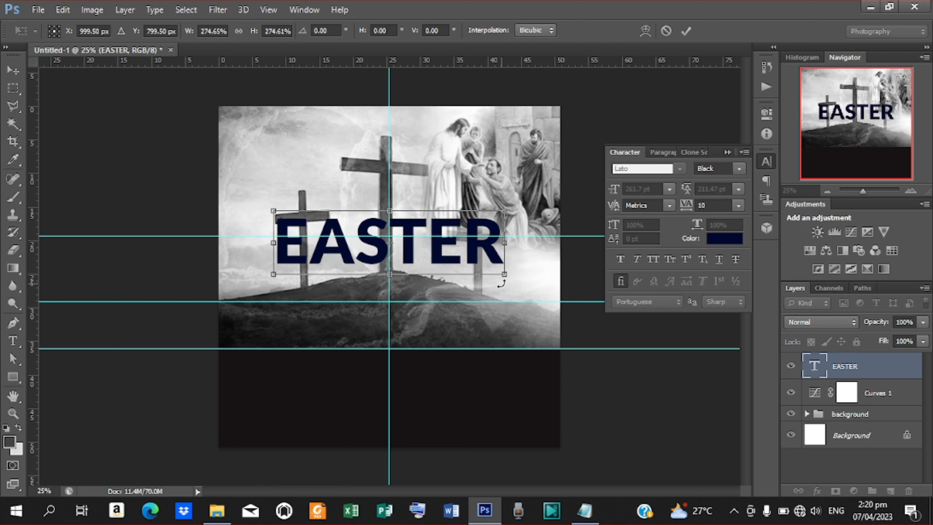
left_click(686, 31)
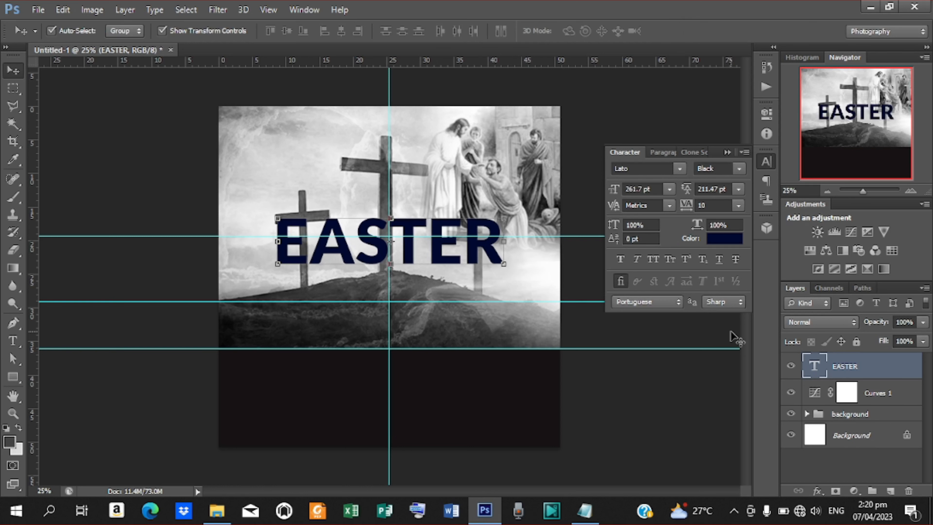
Set the EASTER text colour to a30376, copying the text colour code from the Text file in Notepad
left_click(723, 239)
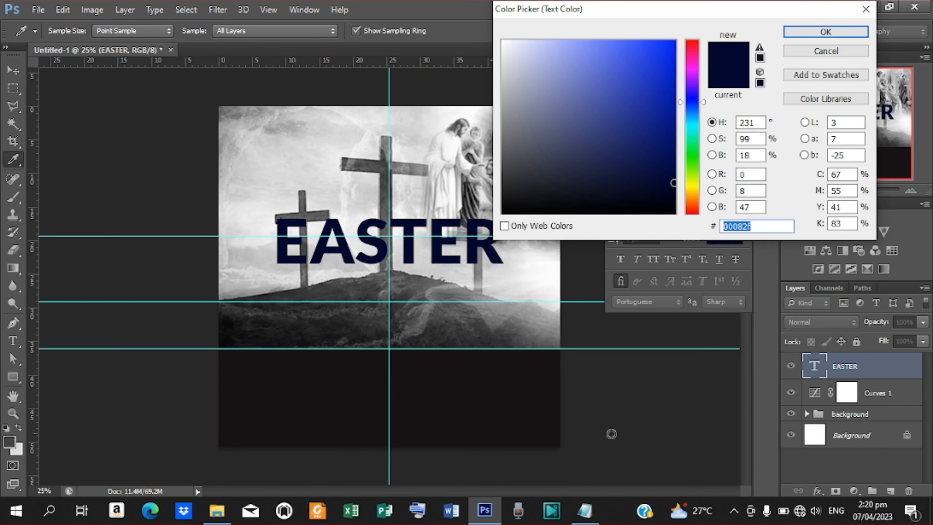
left_click(584, 511)
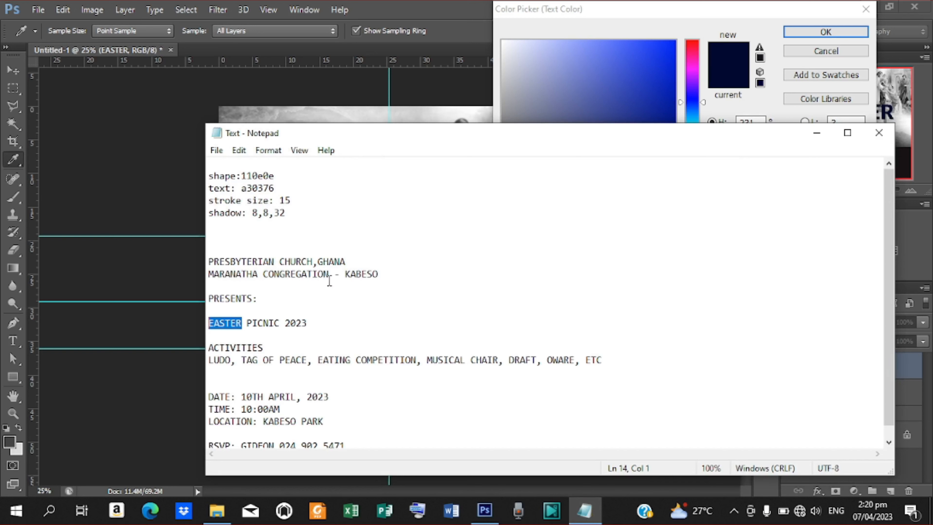
left_click_drag(278, 189, 240, 189)
right_click(255, 188)
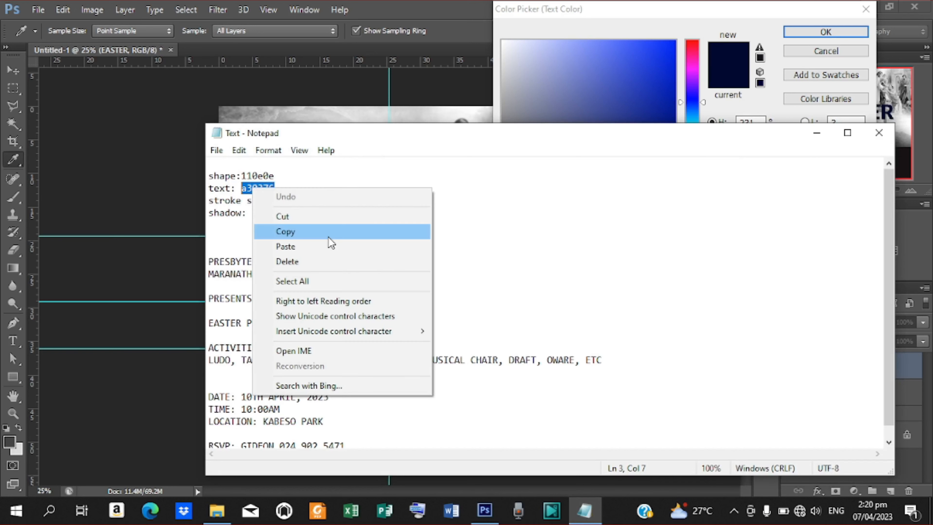
left_click(327, 231)
left_click(327, 237)
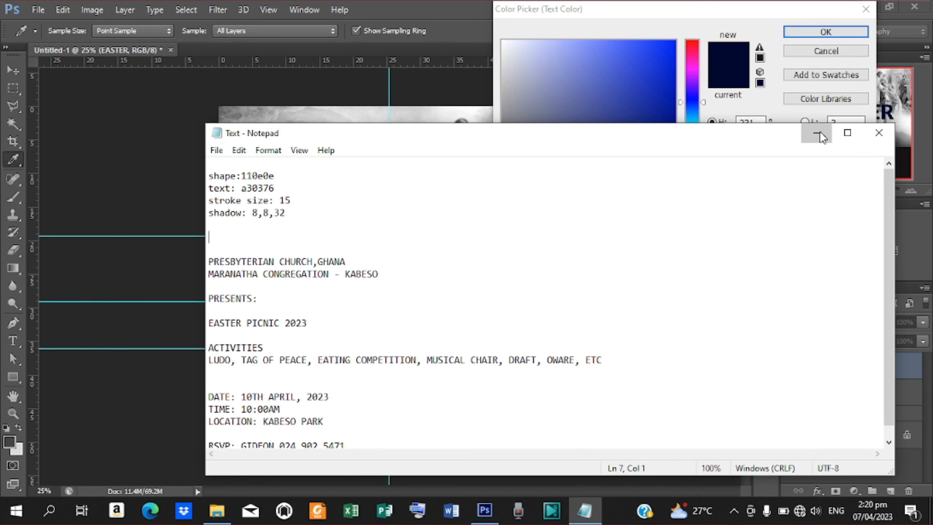
left_click(827, 136)
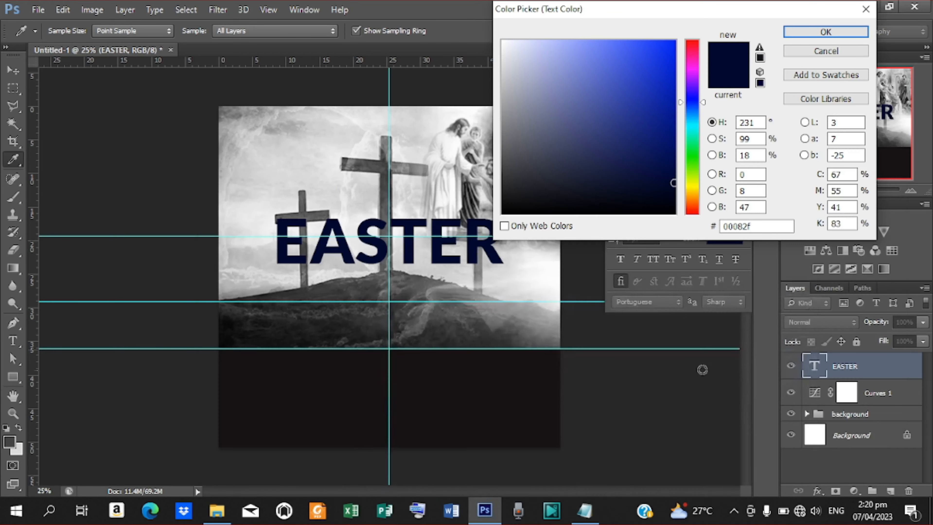
double_click(764, 225)
key("ctrl+v")
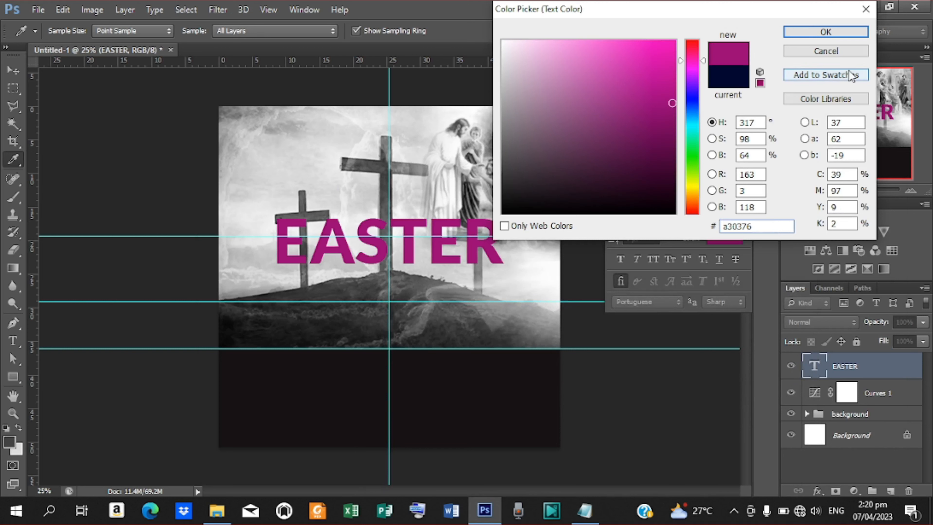
left_click(838, 29)
Nudge the EASTER text slightly left so it is centred on the vertical guide
key("v")
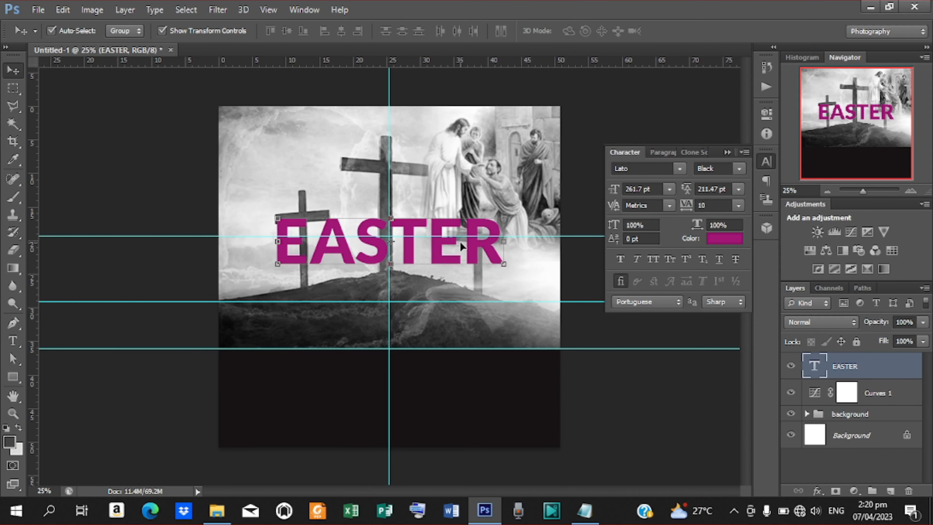
key("shift+Left")
key("shift+Left")
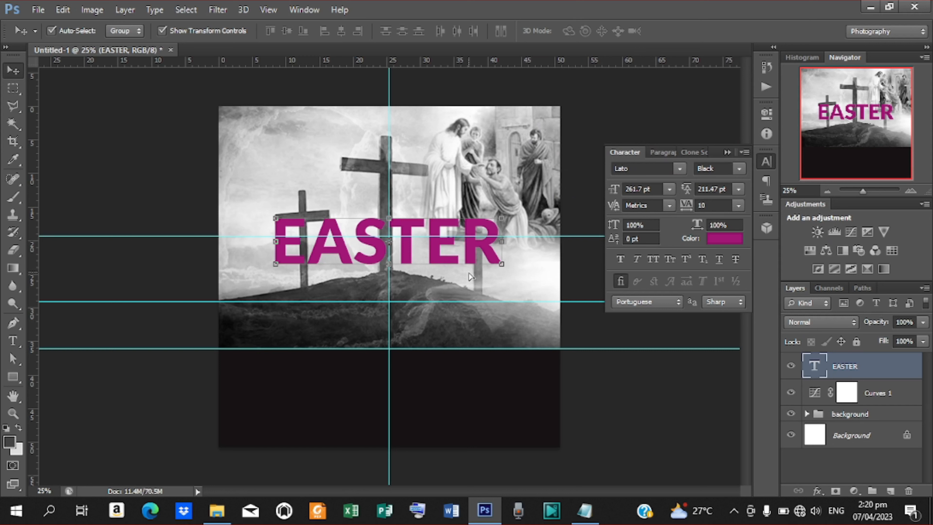
Duplicate the EASTER text layer and move the copy straight down until it sits just below the original word
key("ctrl+j")
key("shift+Down")
key("shift+Down")
key("shift+Down")
key("shift+Down")
key("shift+Down")
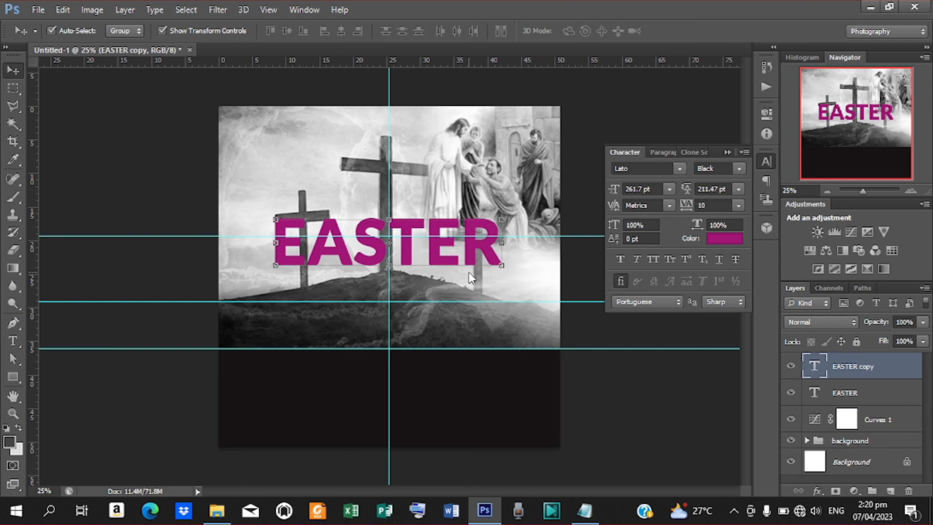
key("shift+Down")
key("shift+Down")
key("shift+Down")
key("shift+Down")
key("shift+Down")
key("shift+Down")
key("shift+Down")
key("shift+Down")
key("shift+Down")
key("shift+Down")
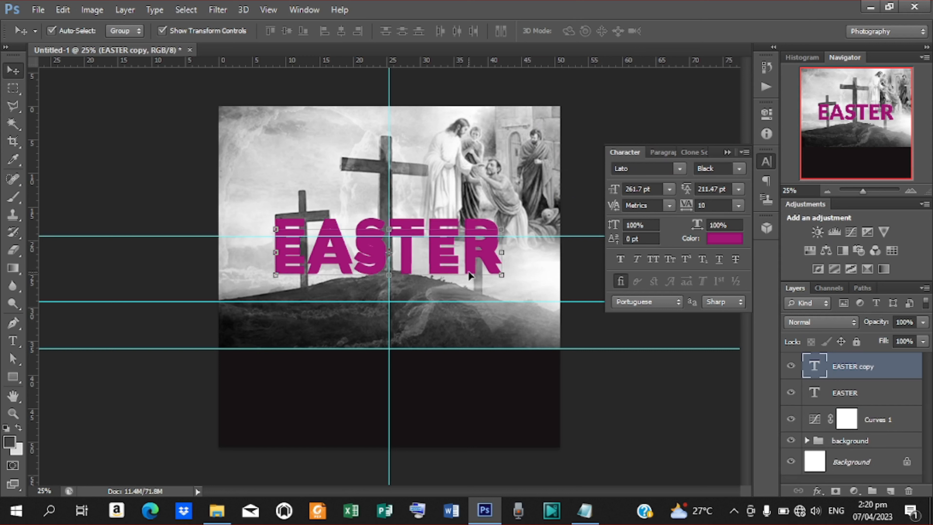
key("shift+Down")
left_click_drag(469, 275, 470, 311)
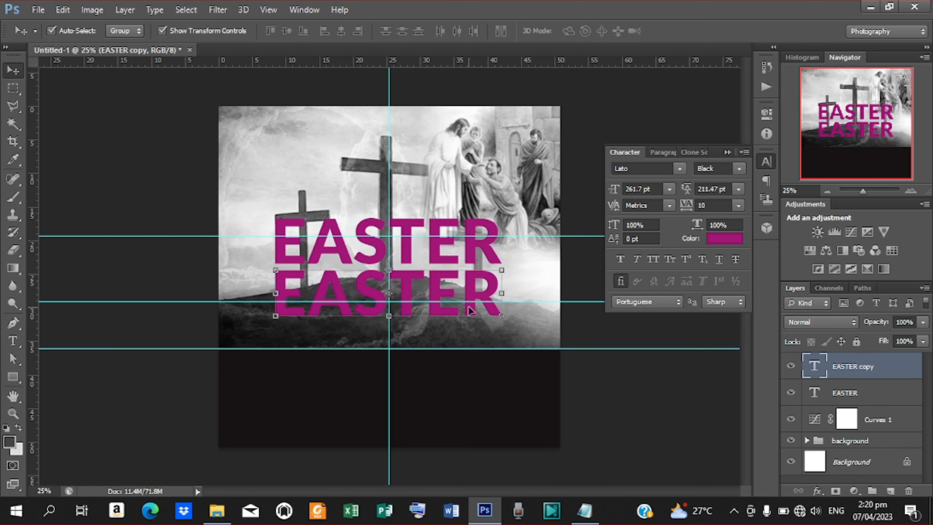
Replace the lower EASTER copy's text with PICNIC, copied from the Text file in Notepad
key("t")
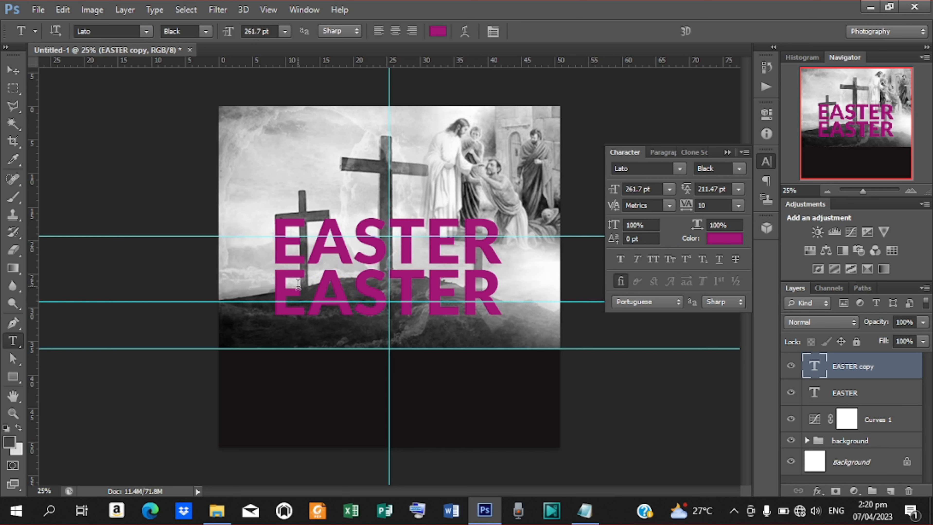
double_click(273, 278)
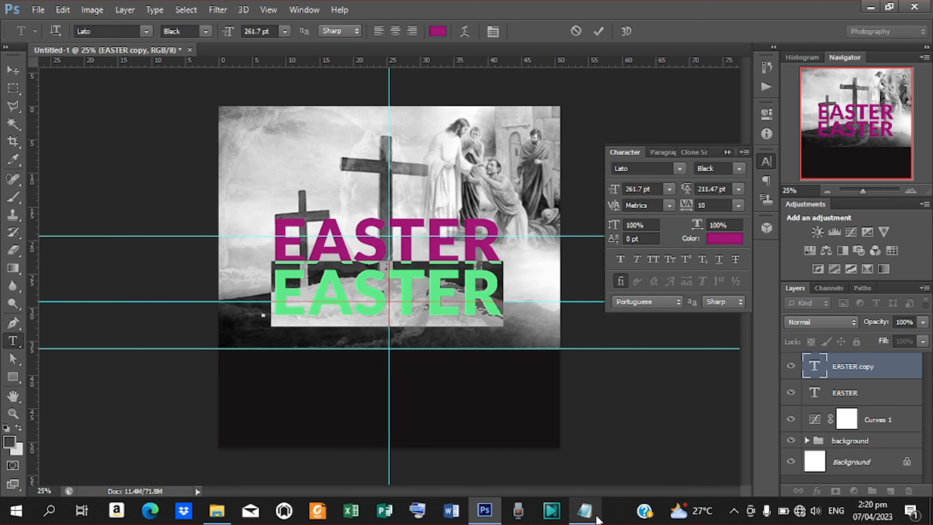
left_click(585, 510)
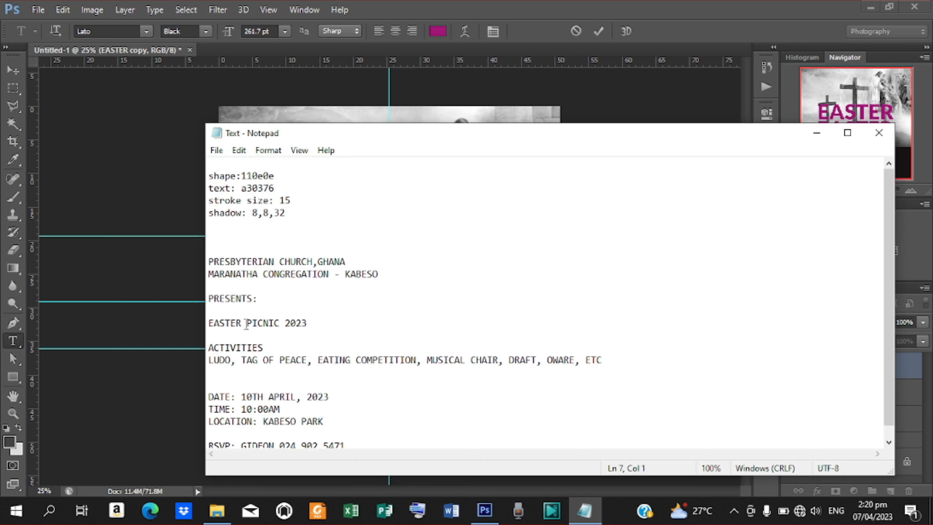
left_click_drag(246, 324, 284, 324)
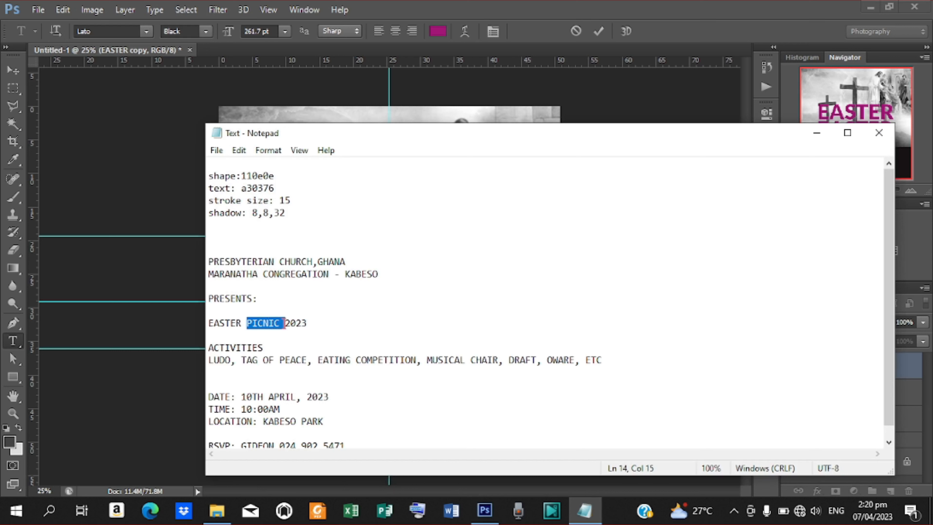
right_click(271, 323)
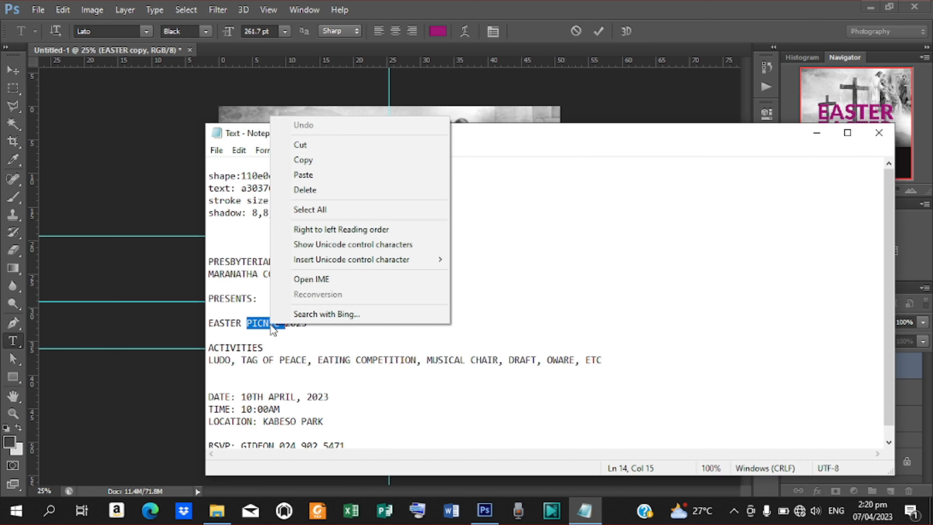
left_click(325, 160)
left_click(817, 133)
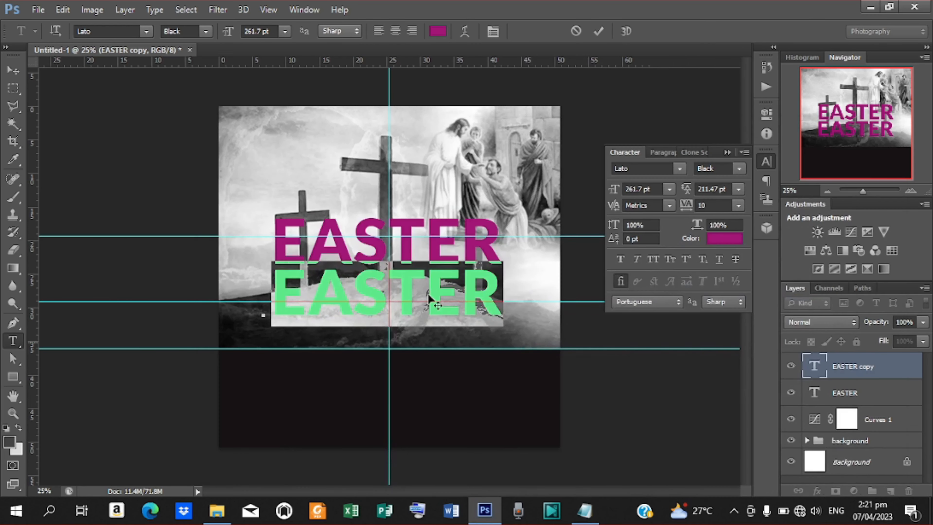
key("ctrl+v")
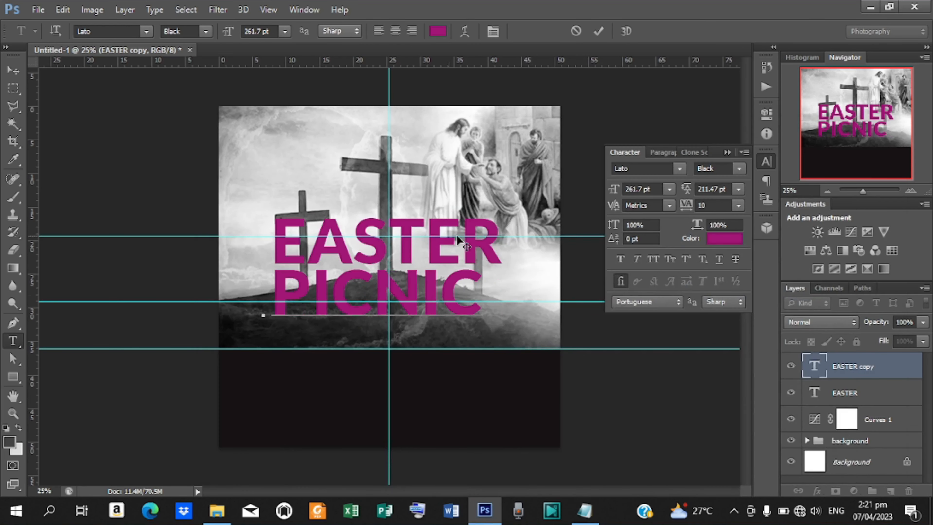
left_click(598, 30)
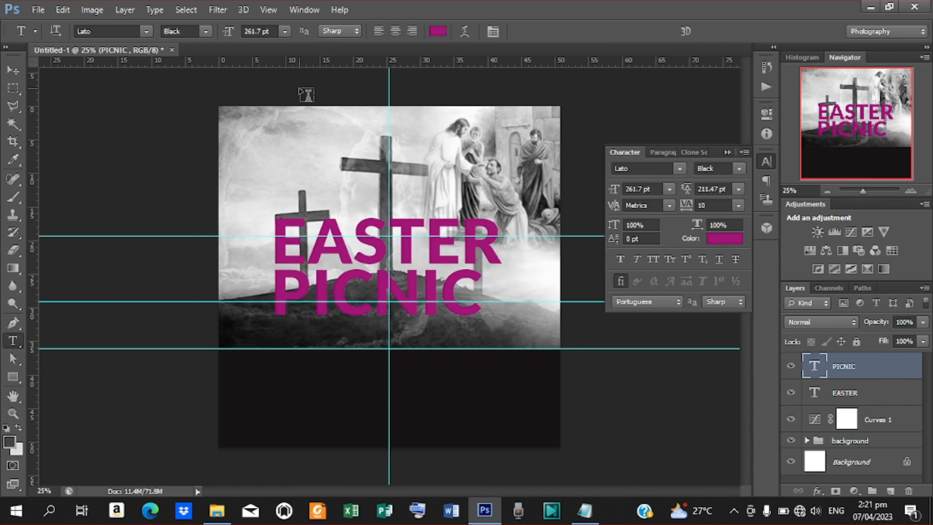
Narrow the PICNIC text to 96.37% width, align its left edge with EASTER and nudge it slightly up
left_click(13, 70)
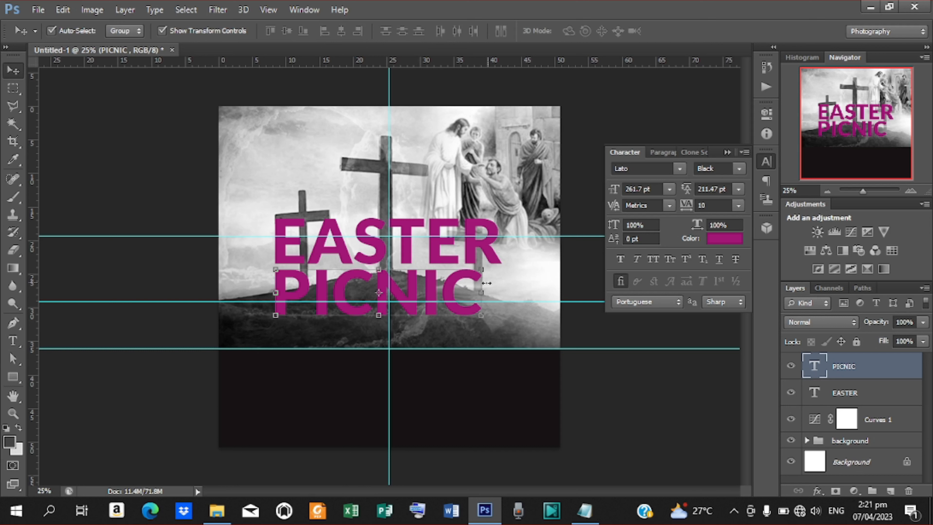
left_click_drag(482, 290, 480, 295)
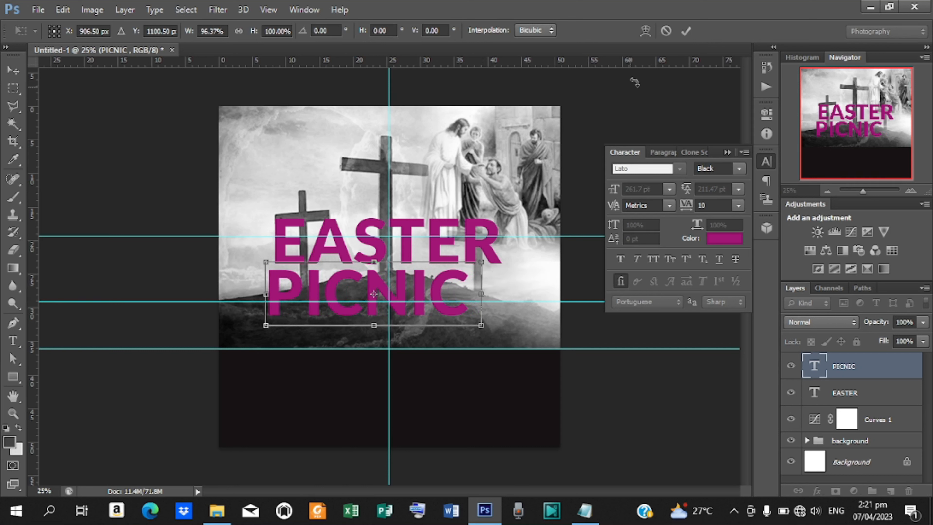
left_click(685, 31)
key("shift+Right")
key("shift+Right")
key("shift+Right")
key("shift+Right")
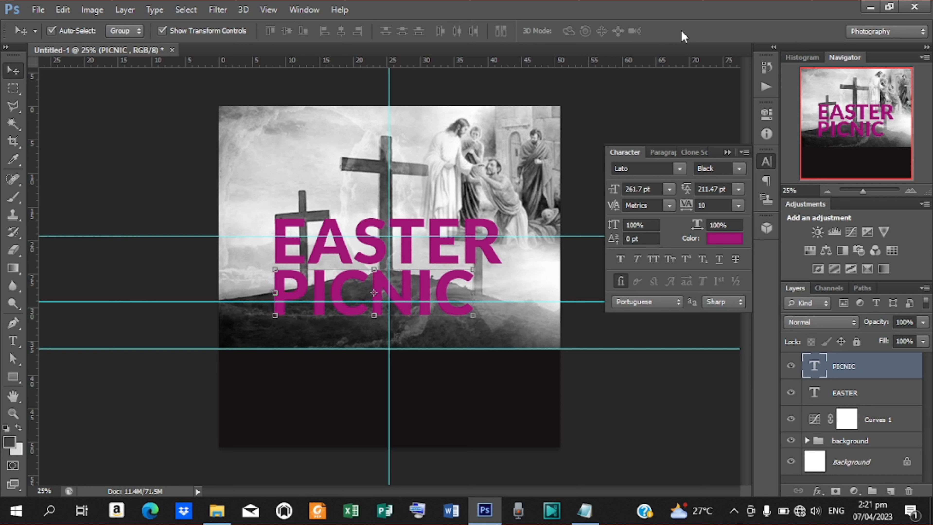
key("shift+Up")
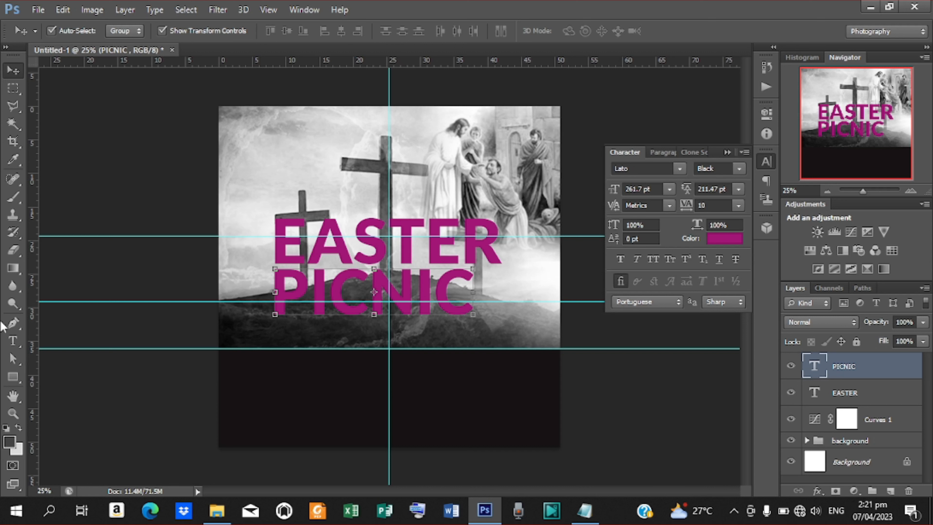
Add the text 2023 in Lato Black at 95.3 pt over the Jesus figure, copying it from the Text file in Notepad
left_click(19, 341)
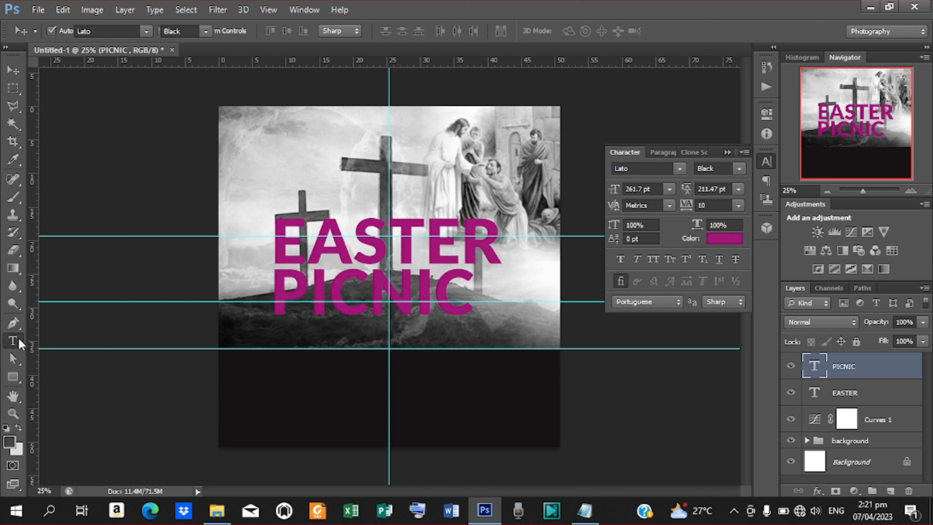
left_click(437, 175)
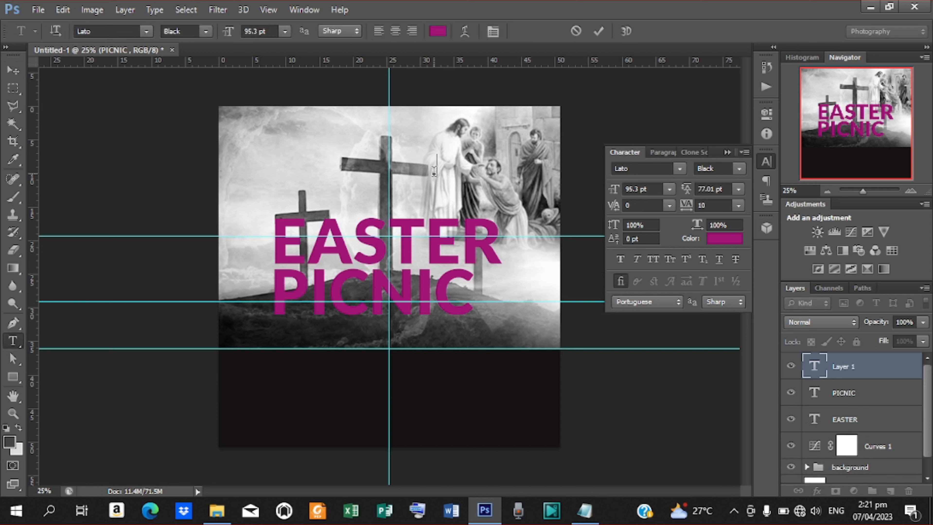
left_click(585, 510)
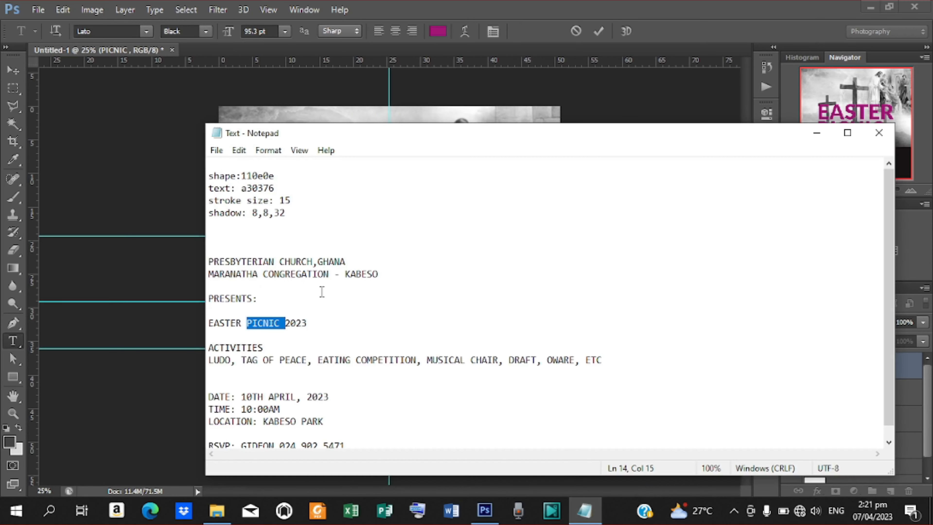
mouse_move(285, 323)
left_mouse_down()
mouse_move(328, 317)
mouse_move(293, 324)
left_mouse_up()
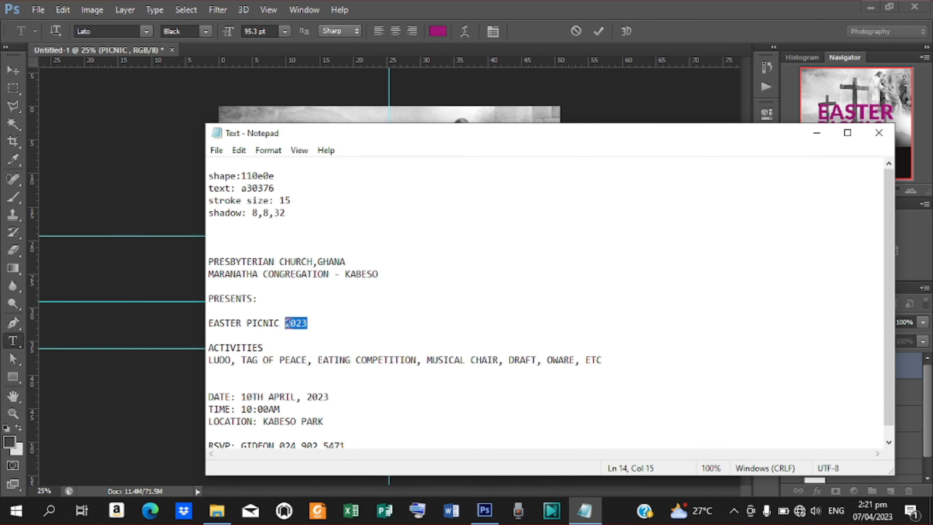
right_click(286, 324)
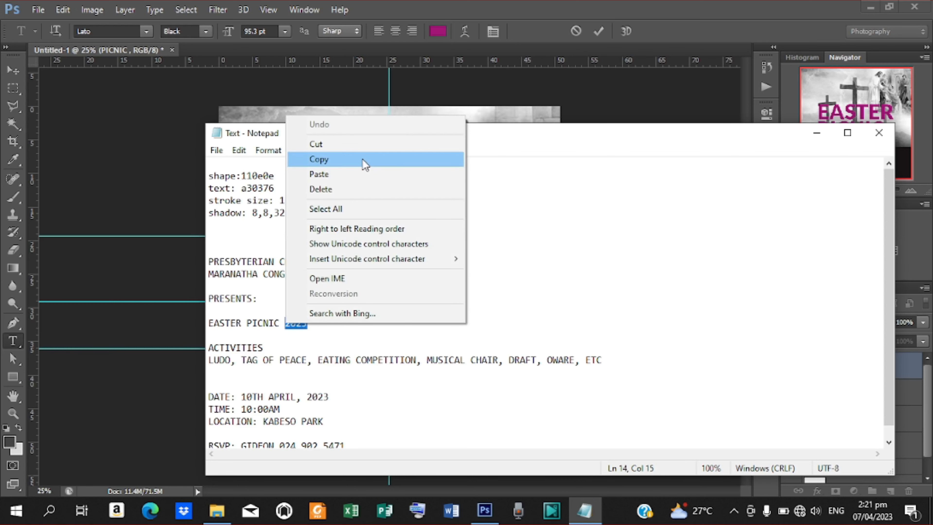
left_click(362, 158)
left_click(816, 133)
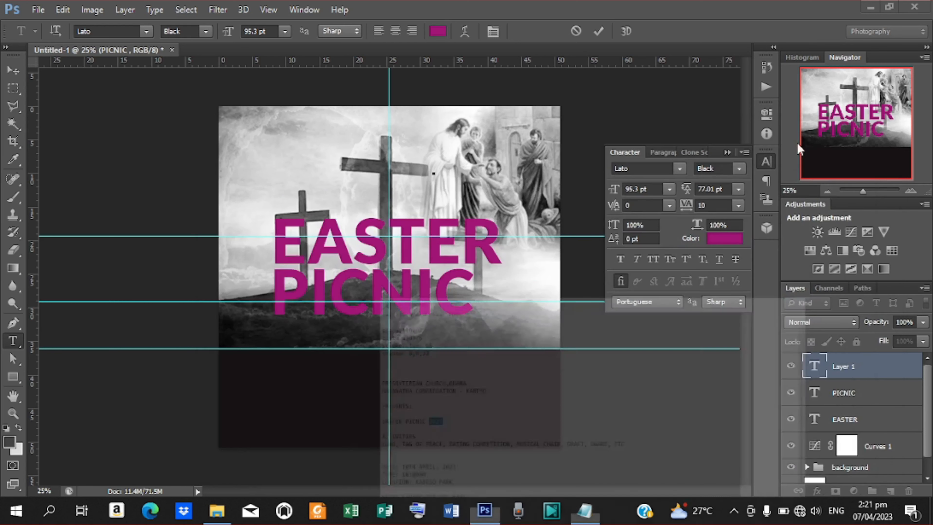
key("ctrl+v")
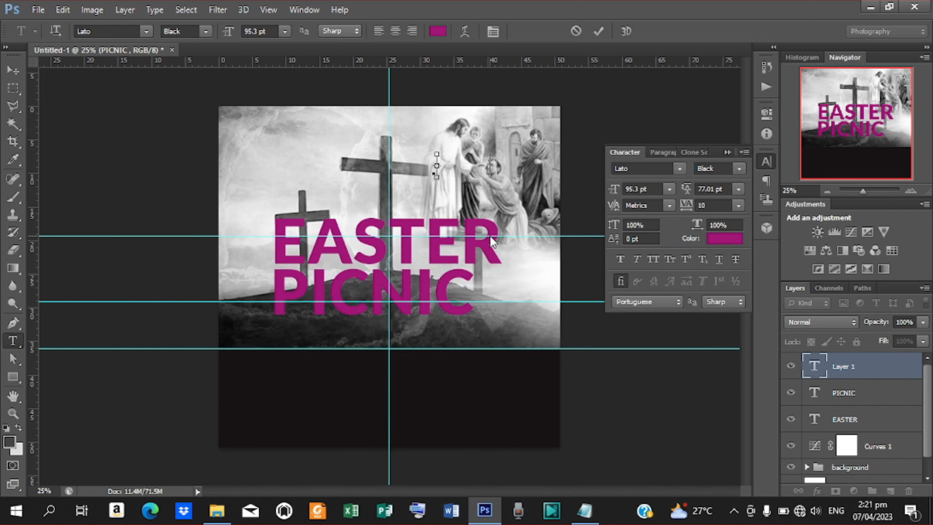
left_click(600, 31)
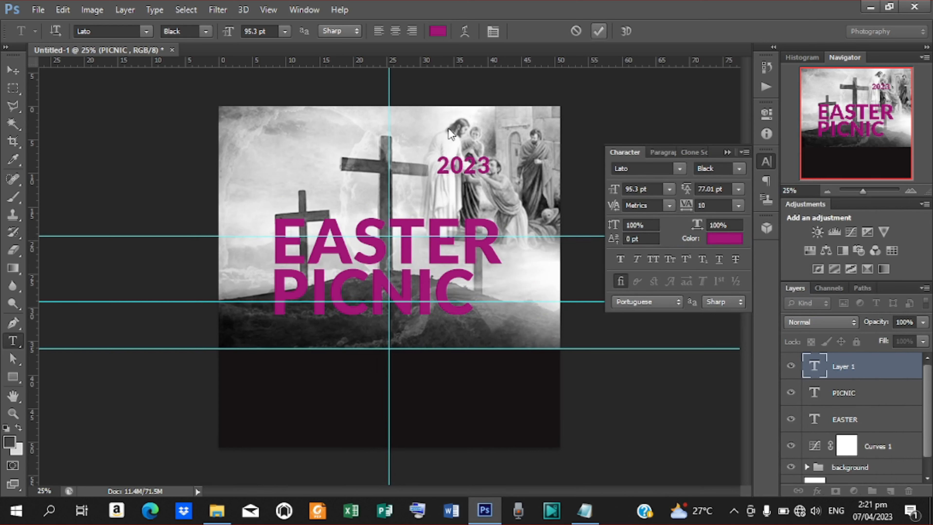
Break the 2023 text into two lines, 20 above 23
left_click(464, 165)
key("Return")
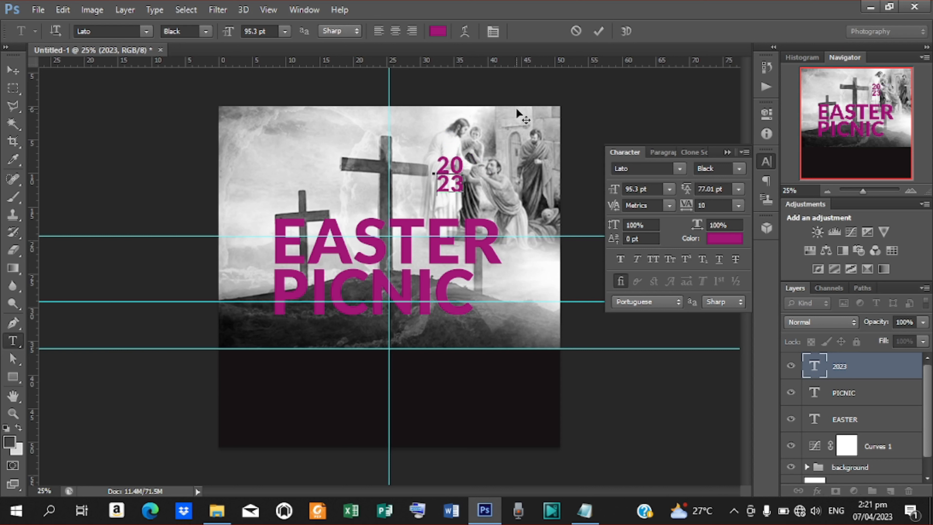
left_click(599, 30)
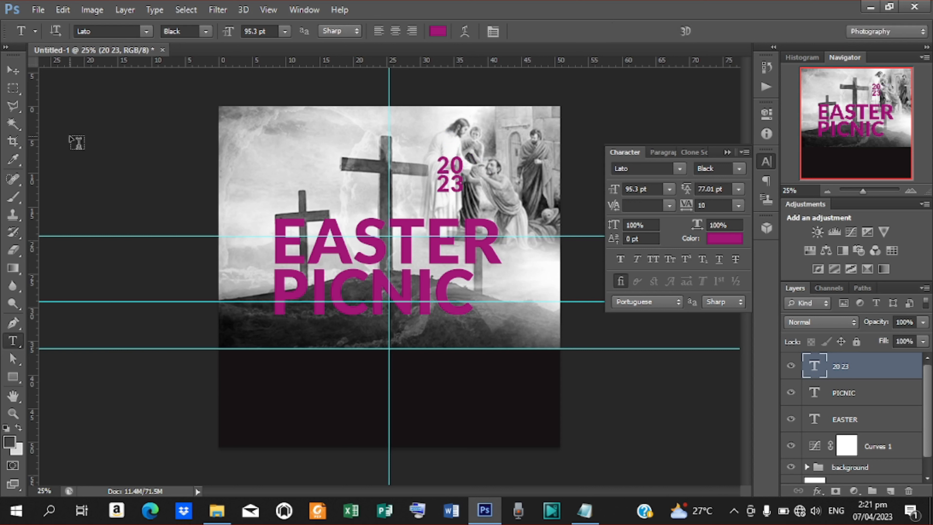
Move the stacked 20 23 text into the gap beside PICNIC's final C, beneath the R of EASTER
left_click(13, 70)
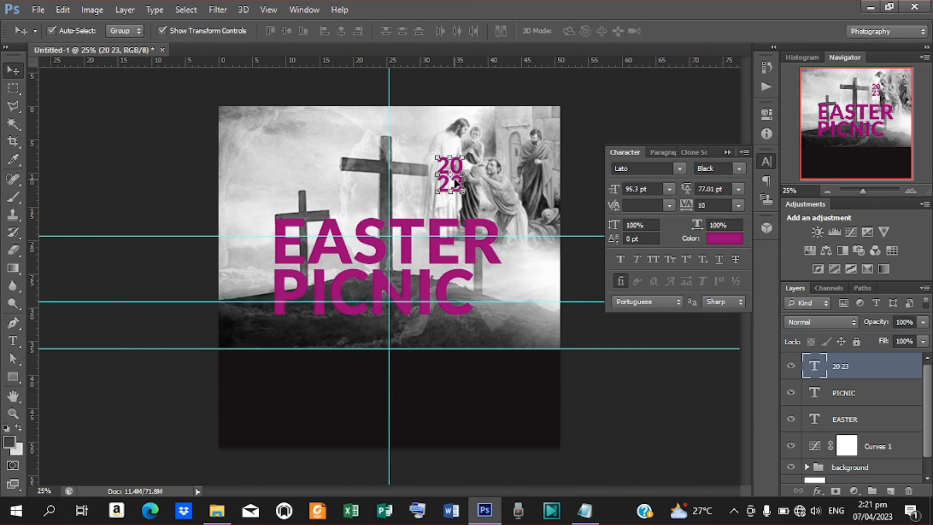
left_click_drag(454, 178, 473, 291)
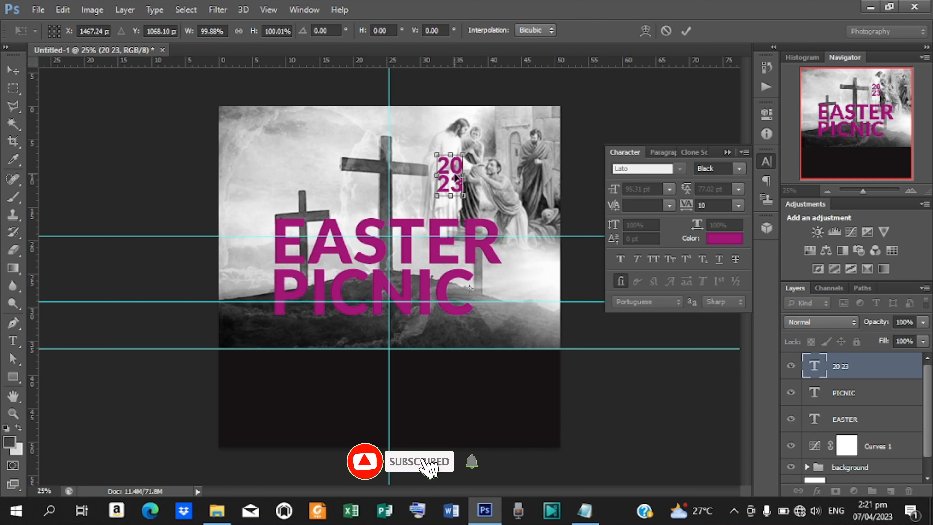
left_click_drag(456, 178, 491, 288)
key("Right")
key("Right")
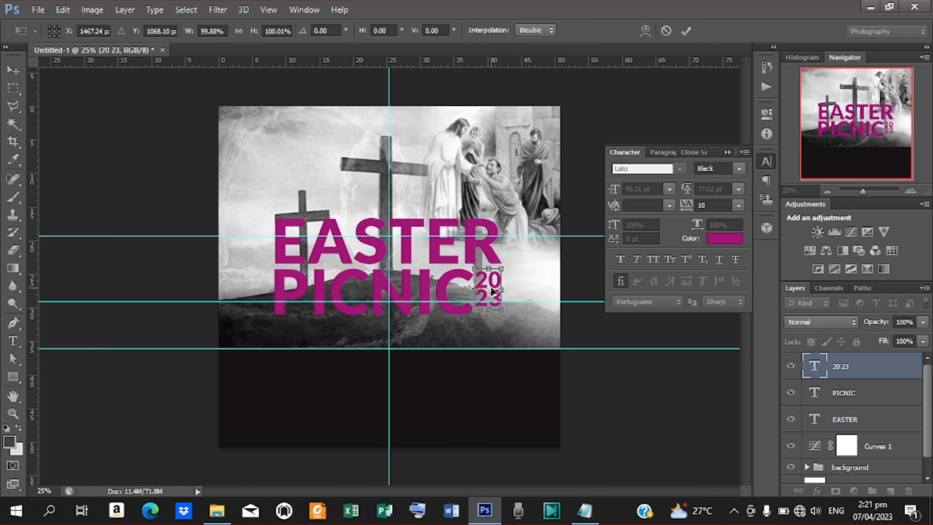
key("Down")
key("Down")
key("Down")
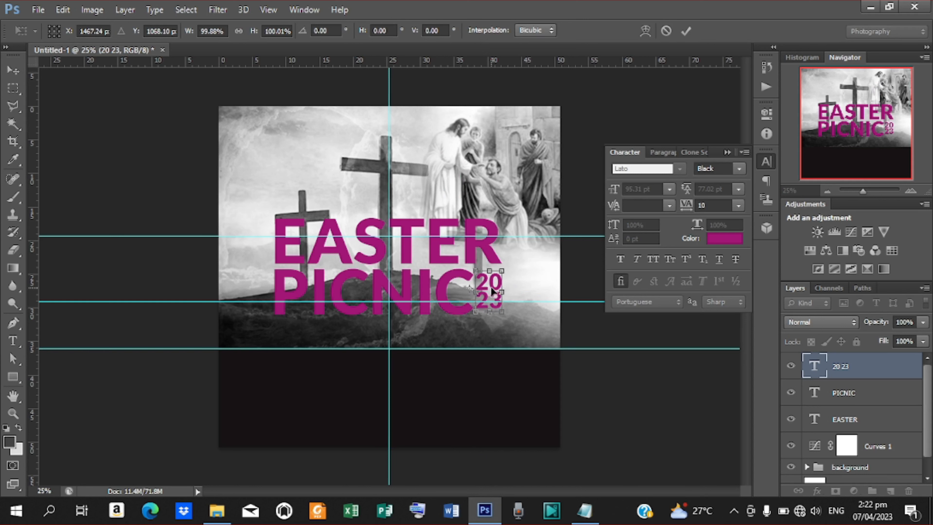
left_click(683, 33)
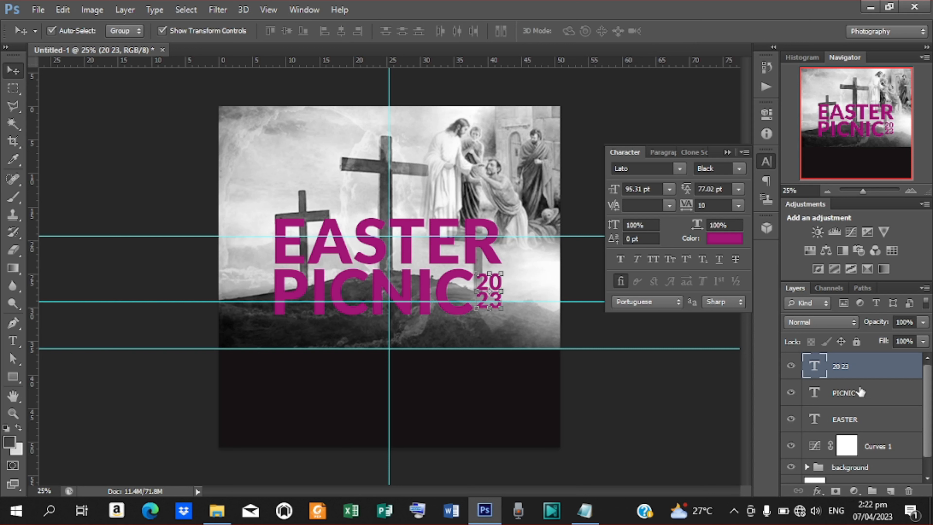
Add an outside stroke to the EASTER text layer in light grey eaeaea, sampled from the background photo
left_click(856, 422)
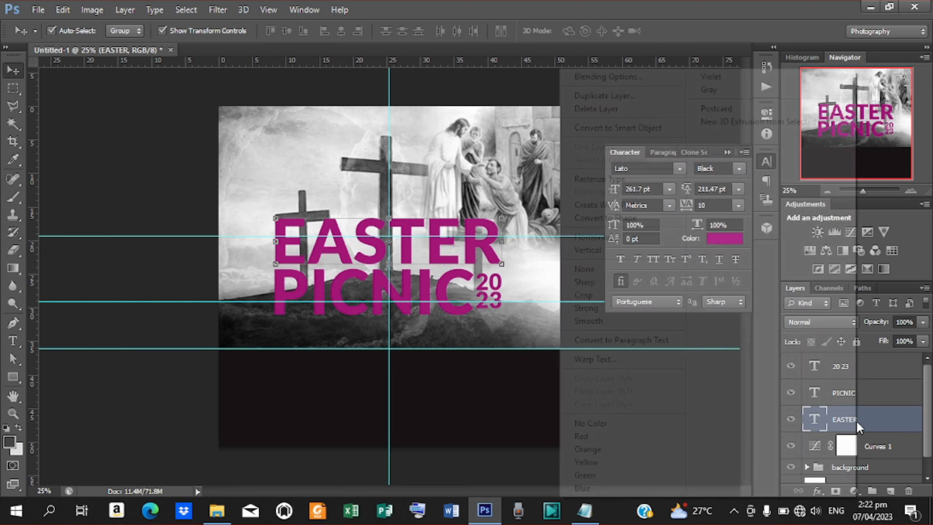
right_click(846, 421)
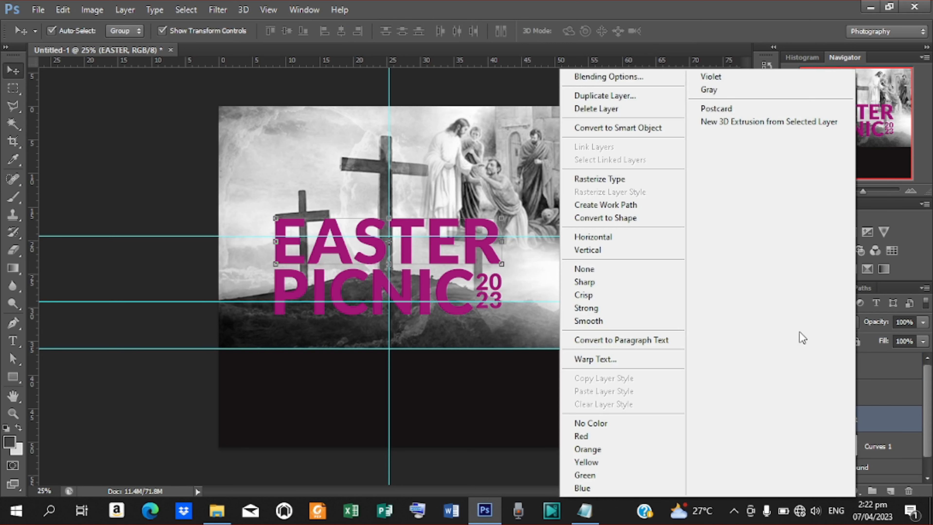
left_click(626, 78)
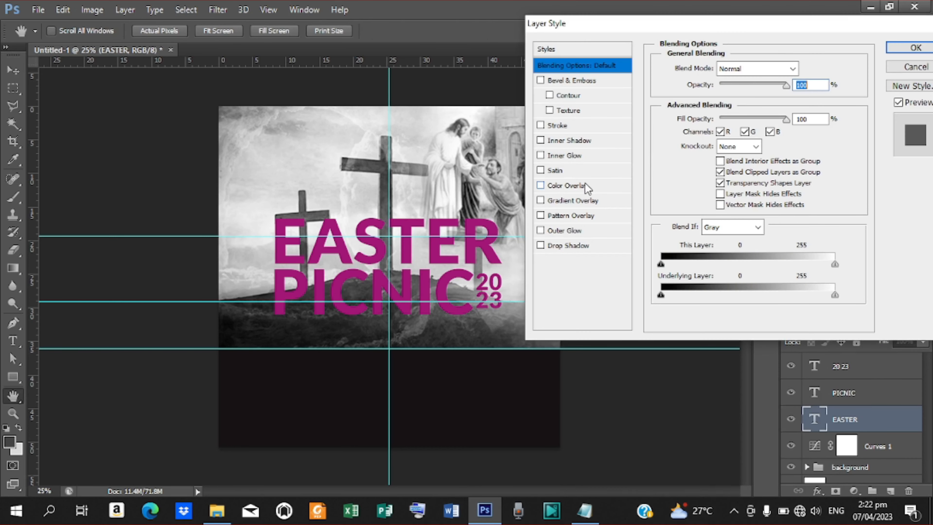
left_click(566, 125)
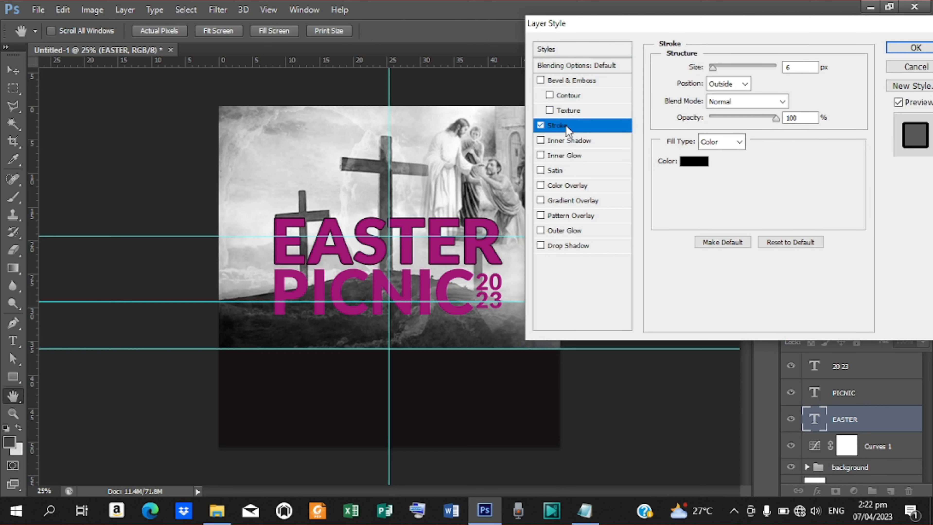
left_click(694, 162)
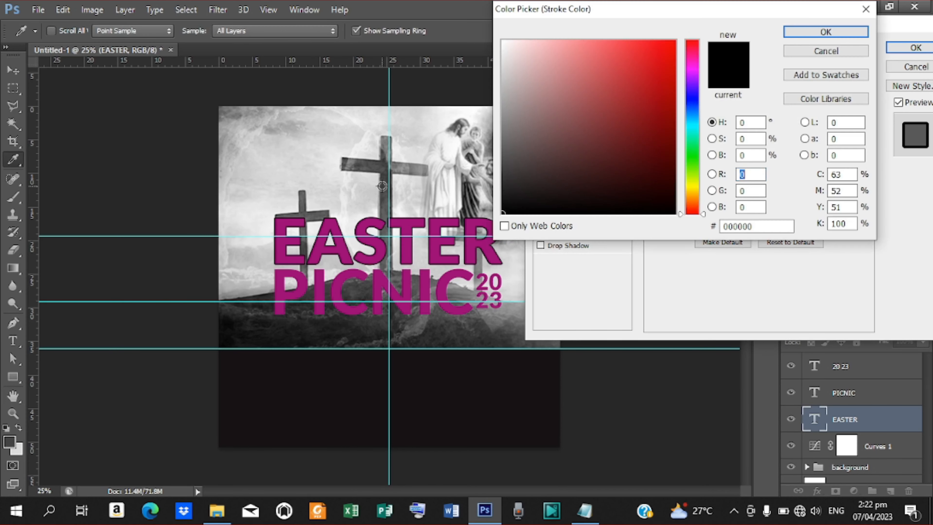
left_click(345, 207)
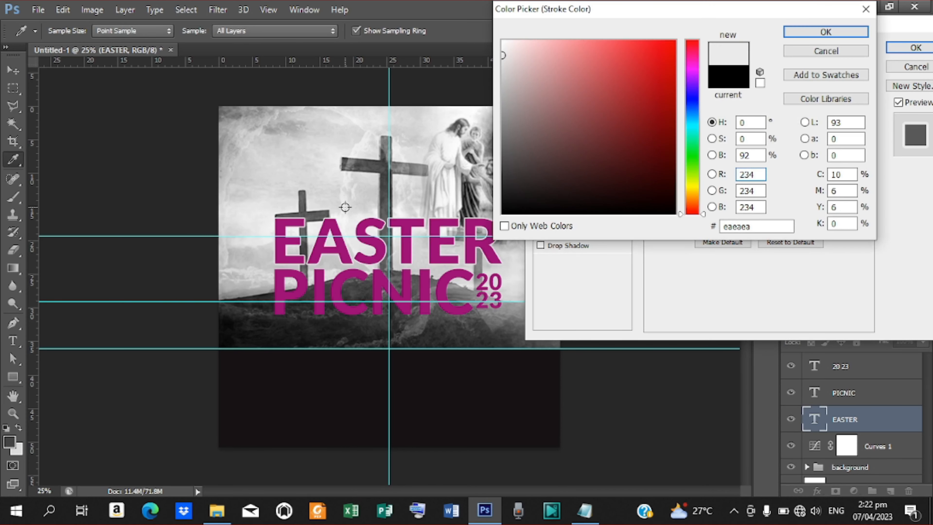
left_click(816, 34)
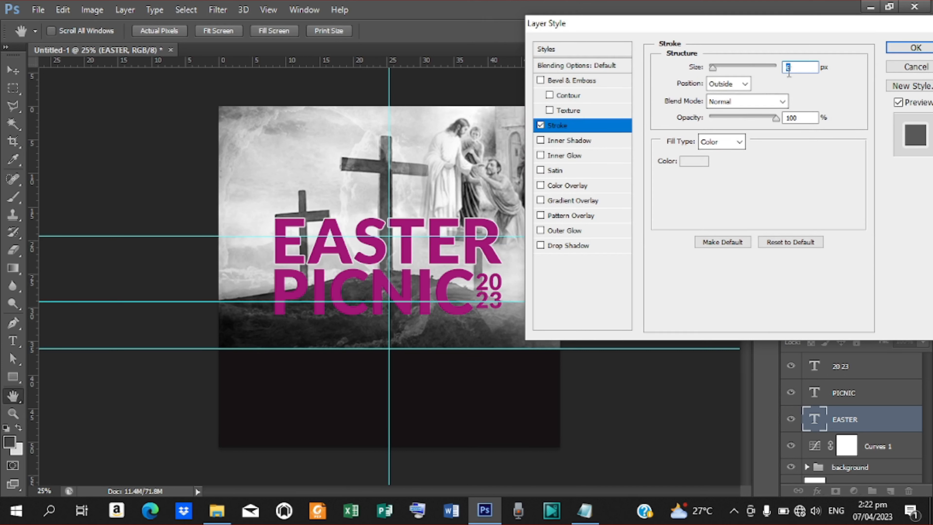
Set the EASTER stroke size to 15 px
type("111111111")
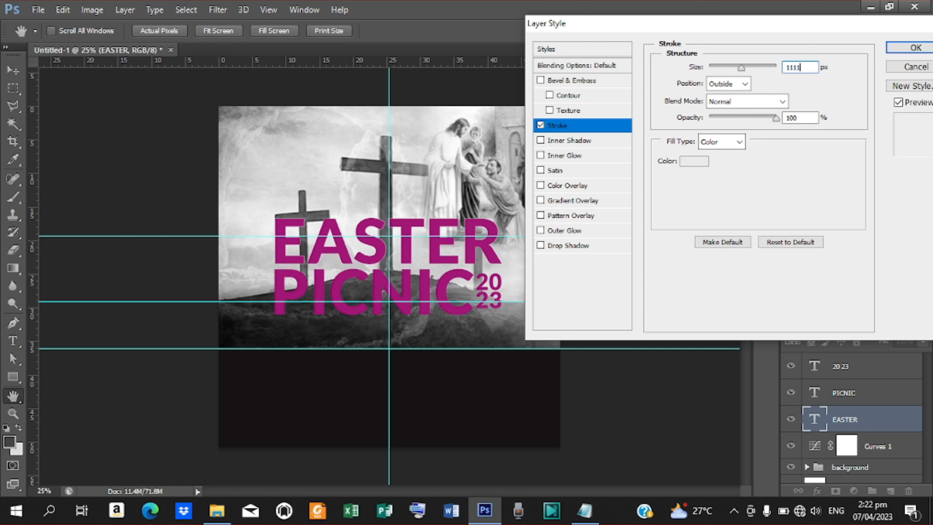
key("BackSpace")
key("BackSpace")
key("BackSpace")
key("BackSpace")
key("BackSpace")
key("BackSpace")
key("BackSpace")
key("BackSpace")
key("BackSpace")
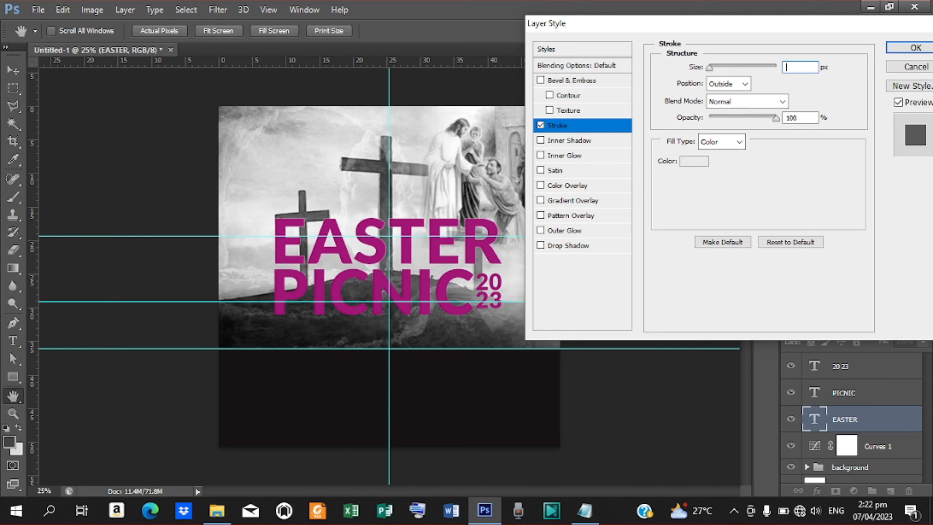
type("15")
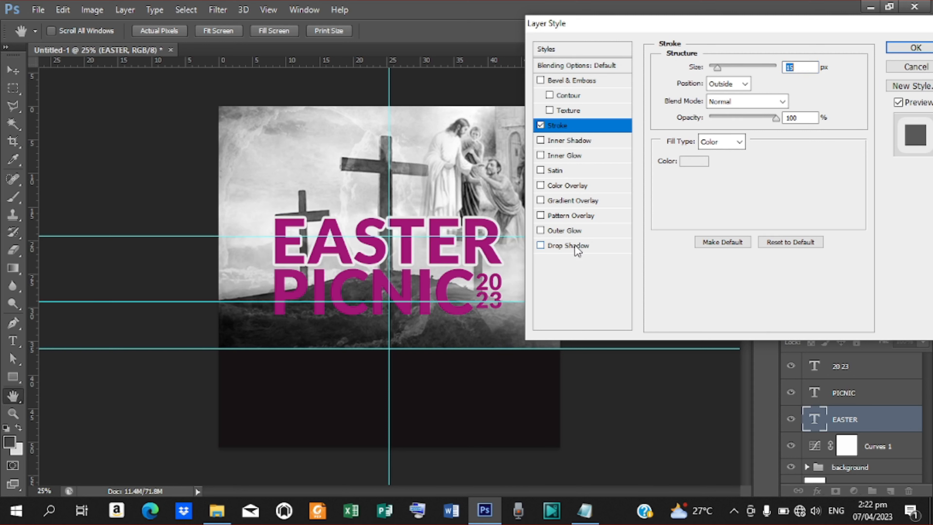
Add a drop shadow to EASTER with a size of 32 px and a spread of 8%
left_click(574, 245)
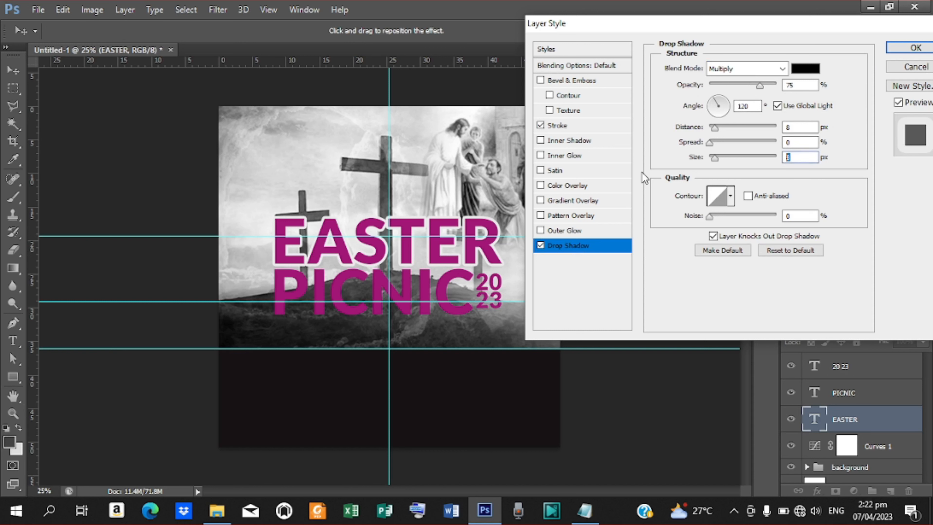
type("32")
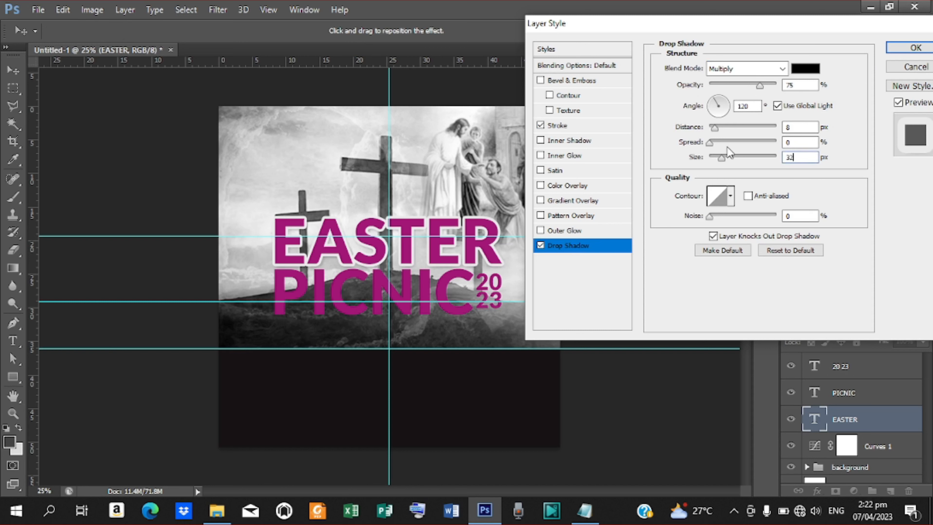
key("shift+Tab")
type("8")
left_click(915, 48)
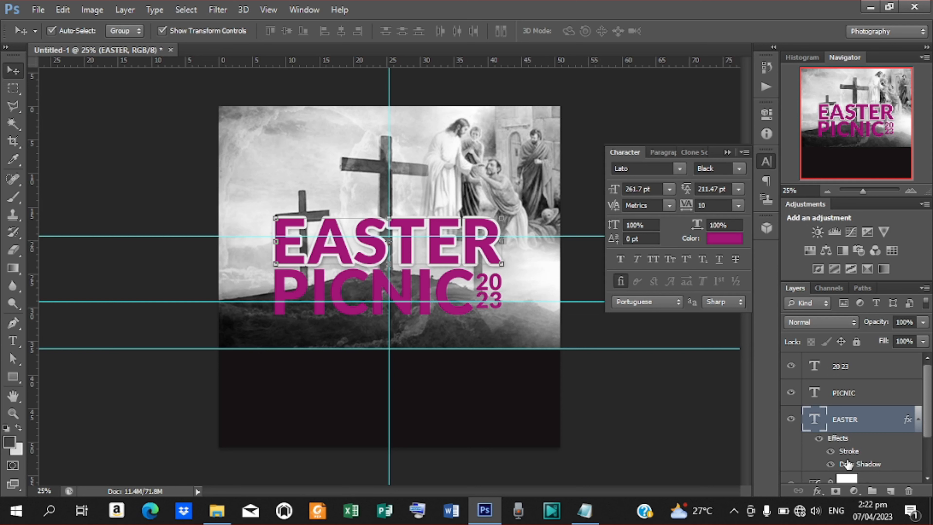
Change the contour of EASTER's drop shadow to the V-shaped inverted cone preset
double_click(847, 464)
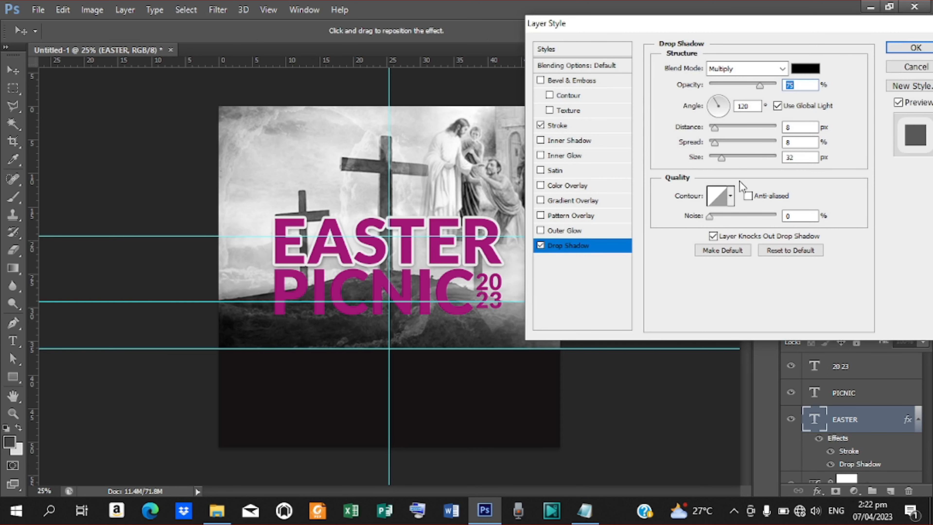
left_click(732, 199)
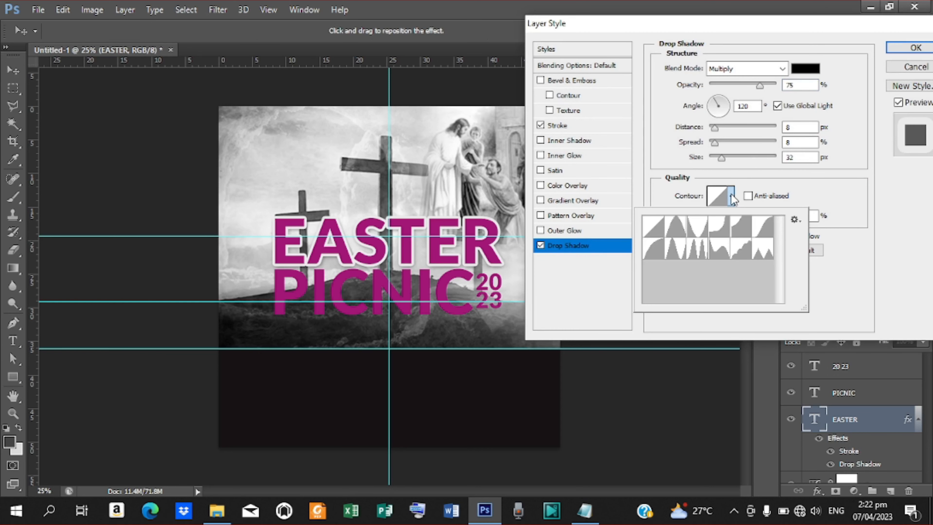
left_click(692, 233)
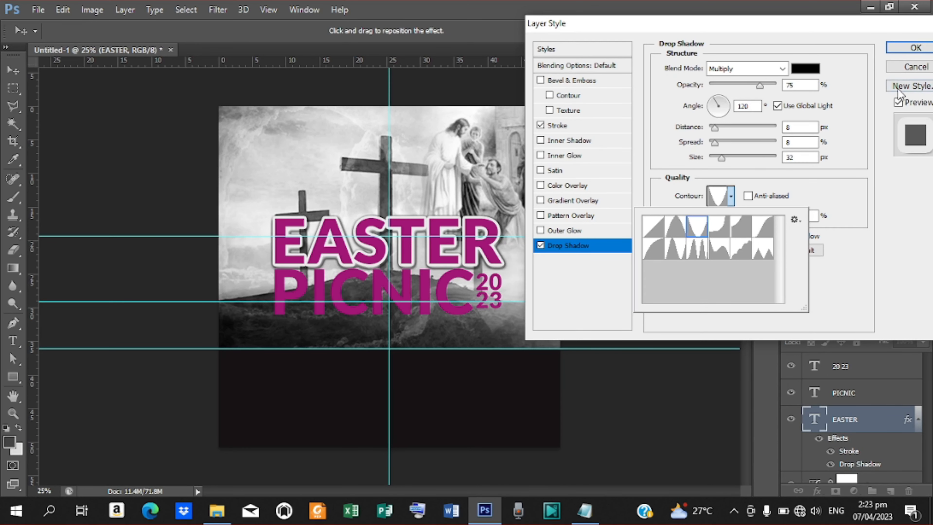
left_click(912, 47)
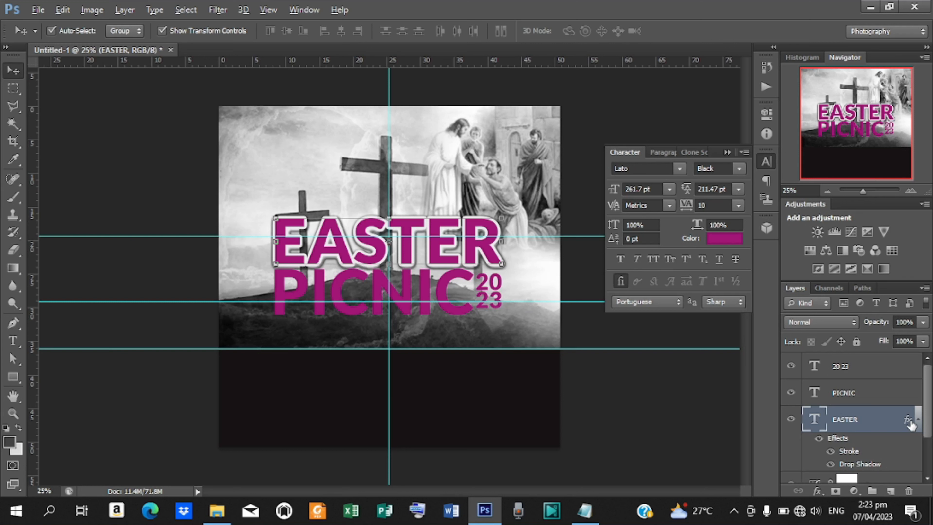
Copy EASTER's stroke and drop shadow to the PICNIC and 20 23 layers, and shift 20 23 slightly away from PICNIC
left_click_drag(910, 425, 908, 392)
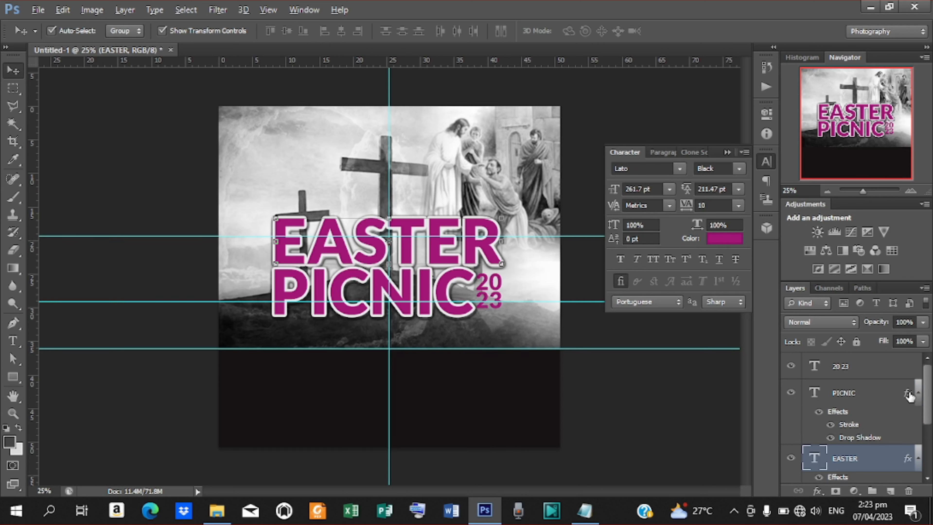
left_click_drag(909, 395, 911, 366)
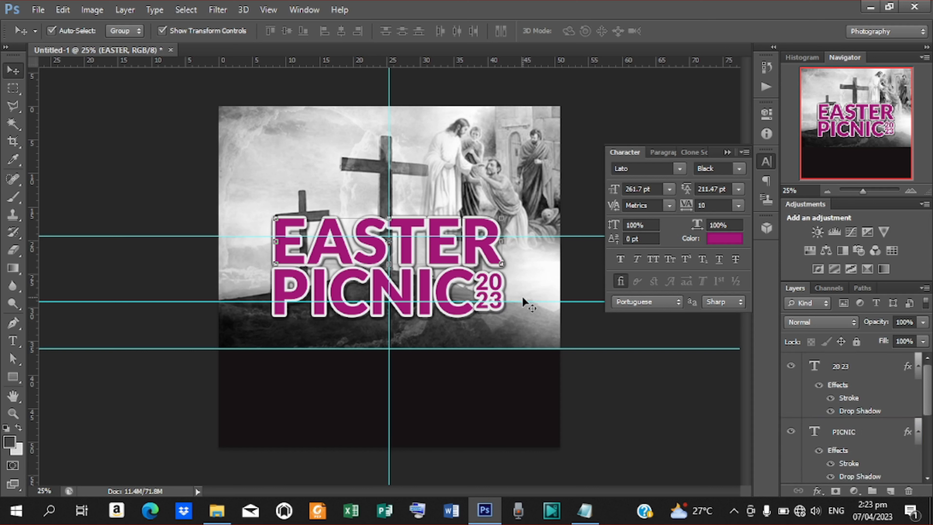
left_click(500, 293)
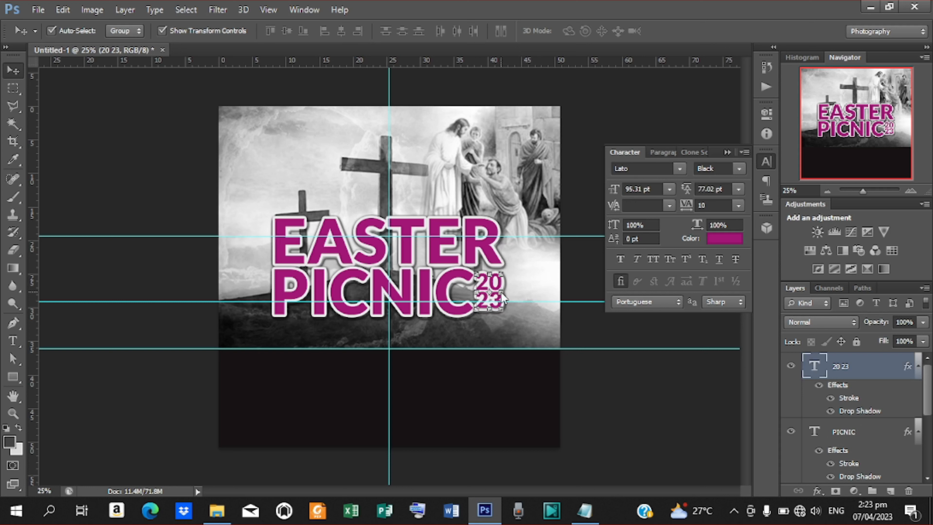
left_click_drag(499, 292, 505, 292)
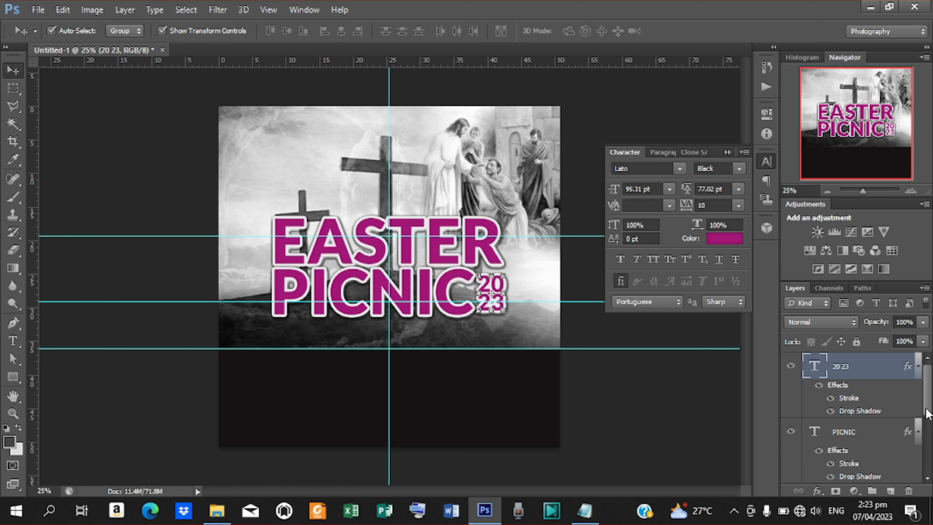
Rotate the EASTER, PICNIC and 20 23 text layers together by -8.41°
scroll(928, 414, "down", 5)
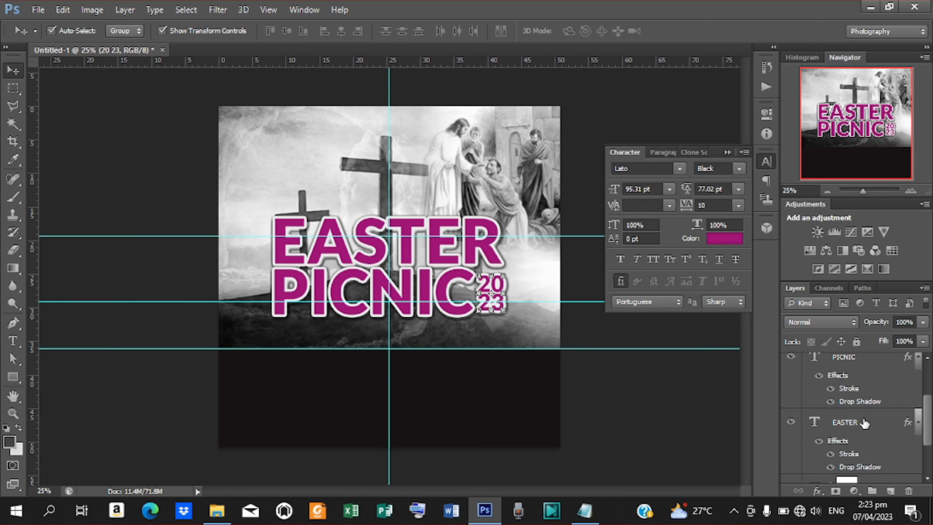
left_click(860, 422, "shift")
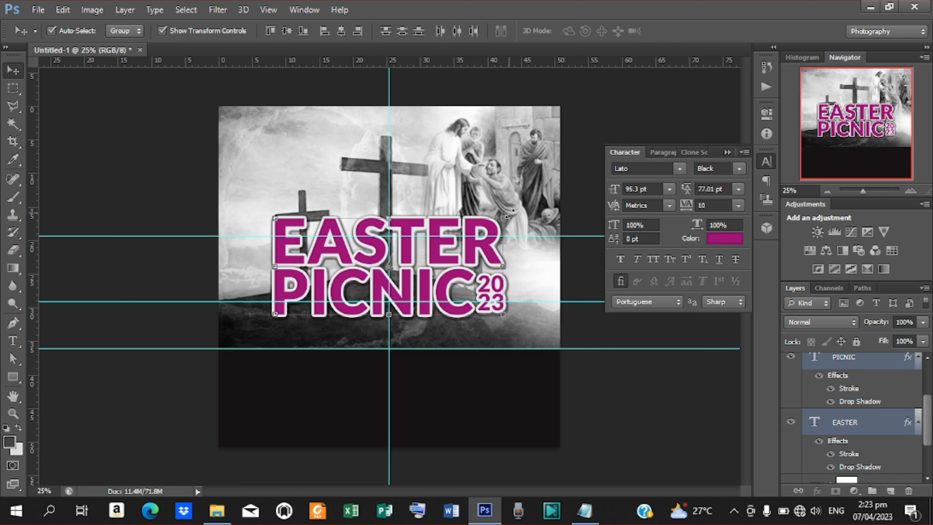
left_click_drag(515, 219, 503, 200)
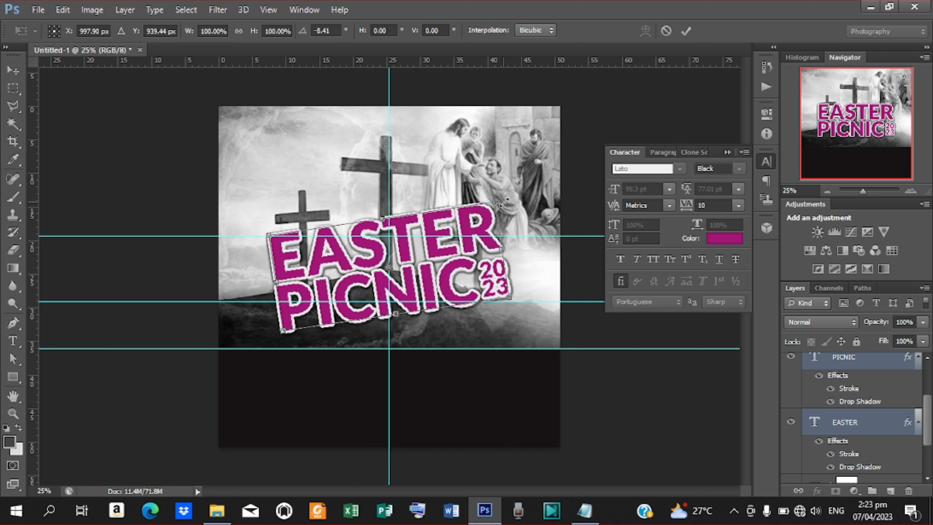
left_click(687, 30)
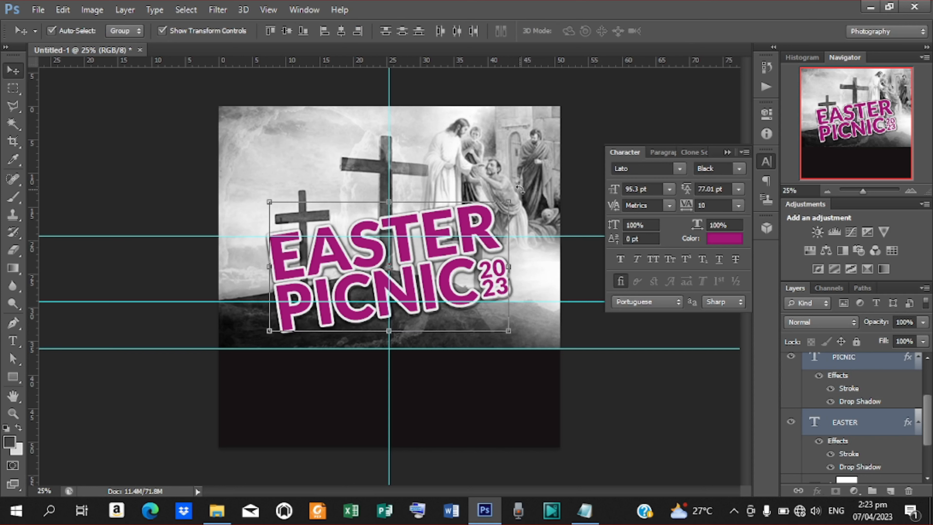
Rotate the selected title layers back by 2.75° and move them up to Y 892.20 px
left_click_drag(519, 189, 522, 197)
key("Up")
key("Up")
key("Up")
key("Up")
key("Up")
key("Up")
key("Up")
key("Up")
key("Up")
key("Up")
key("Up")
key("Up")
key("Up")
key("Up")
key("Up")
key("Up")
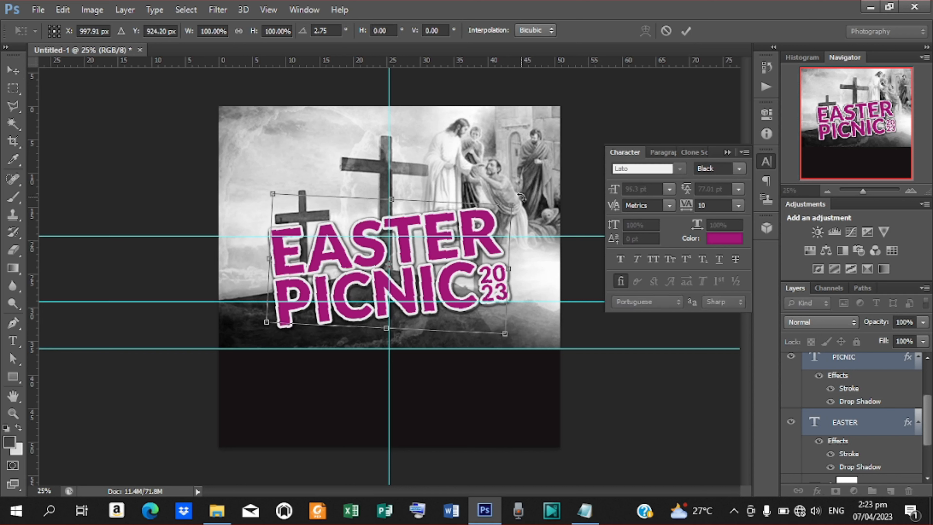
key("Up")
key("Up")
key("Up")
key("Up")
key("Up")
key("Up")
key("Up")
key("Up")
key("Up")
key("Up")
key("Up")
key("Up")
key("Up")
key("Up")
key("Up")
key("Up")
key("Up")
key("Up")
key("Up")
key("Up")
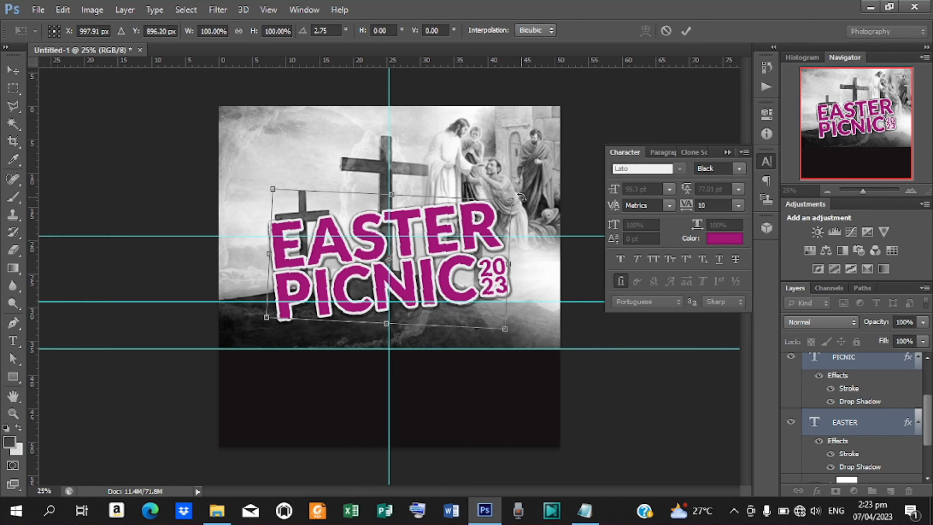
key("Up")
key("Up")
key("Up")
key("Up")
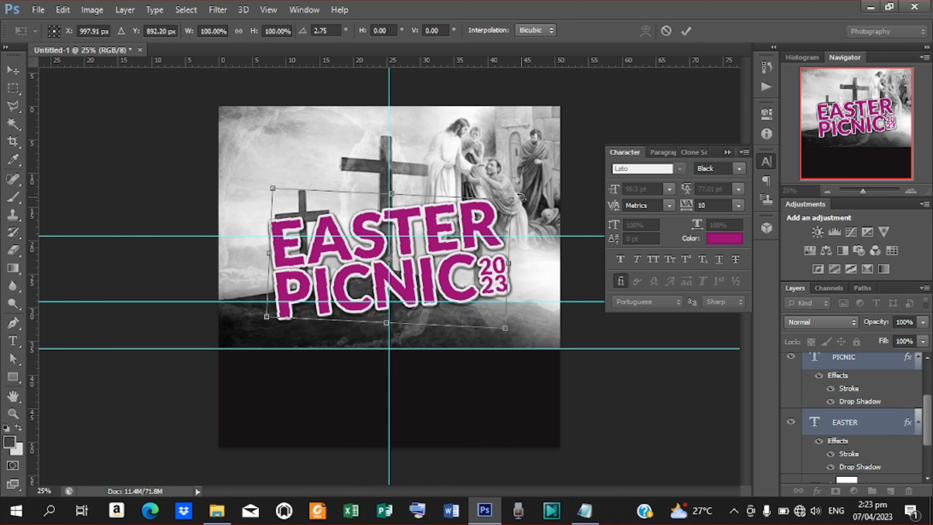
left_click(688, 30)
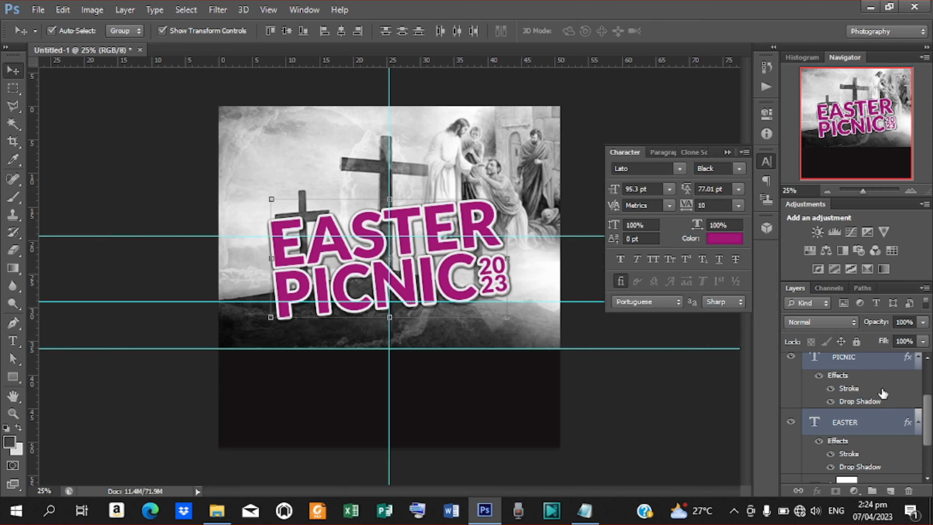
Group the EASTER, PICNIC and 20 23 text layers
key("ctrl+g")
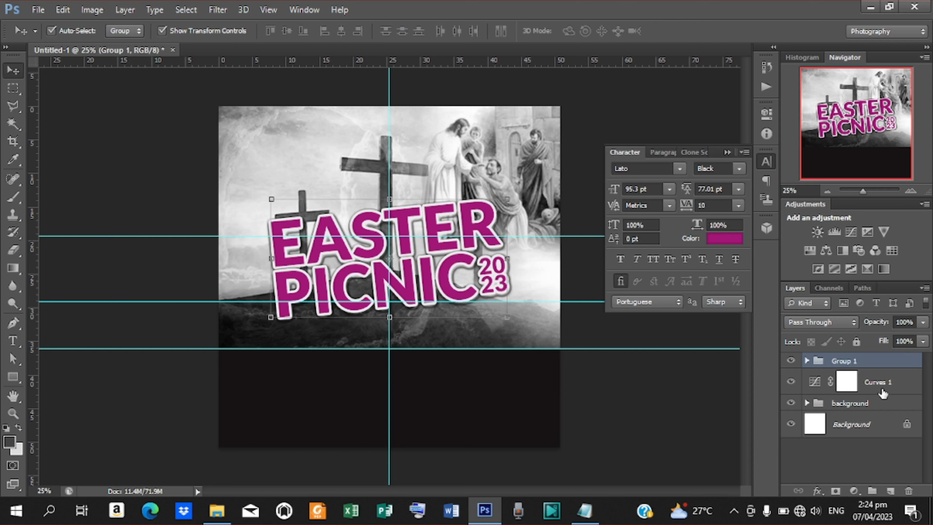
Rename the title layers' group as THEME
double_click(855, 361)
type("THEME")
key("Return")
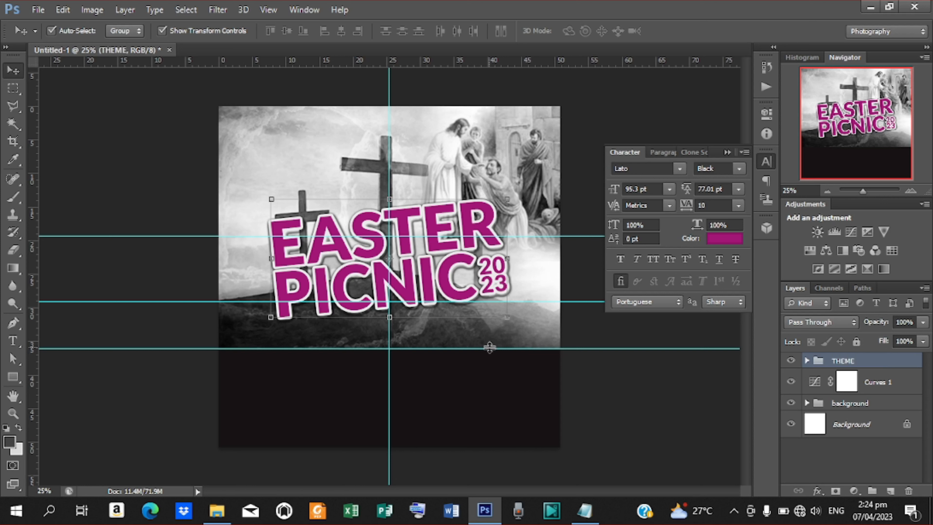
Draw a closed, curved swoosh shape about 1156 px wide and 160 px high beneath PICNIC with the Pen tool
left_click(13, 322)
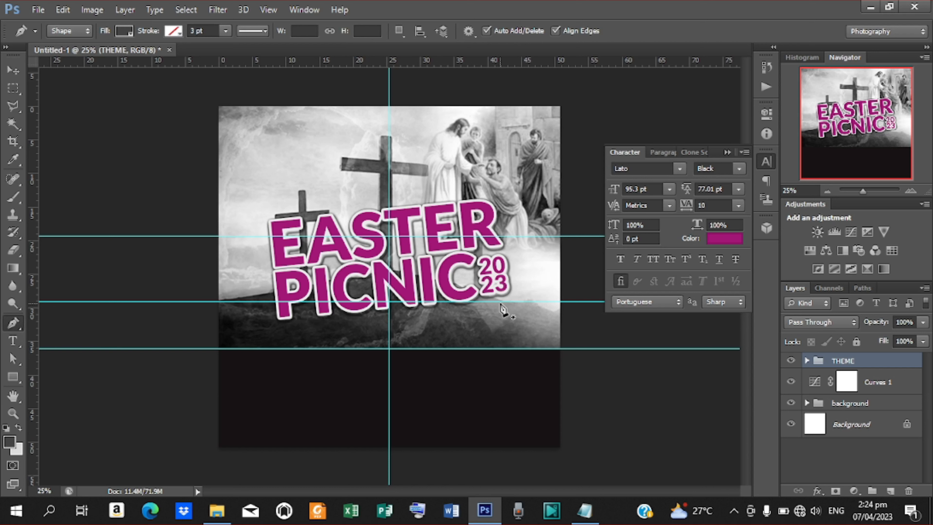
left_click(500, 301)
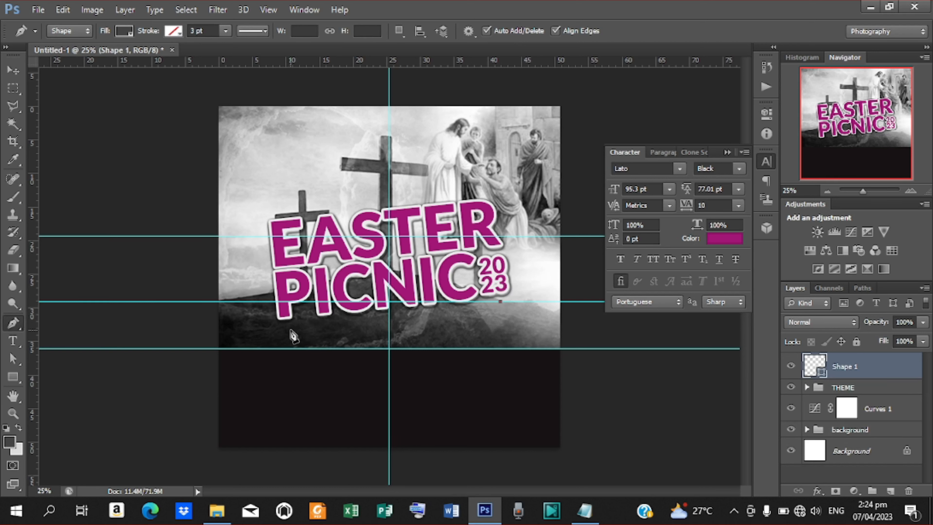
left_click(304, 324)
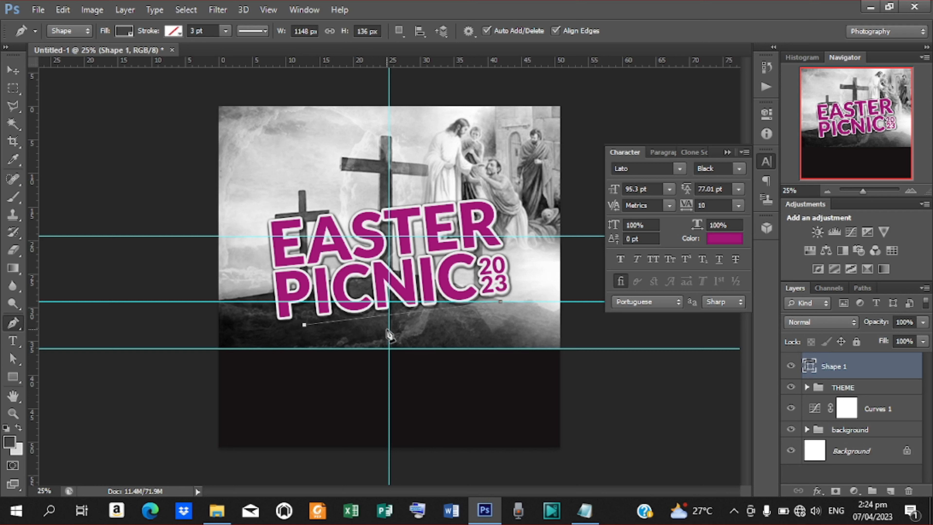
left_click_drag(389, 324, 439, 314)
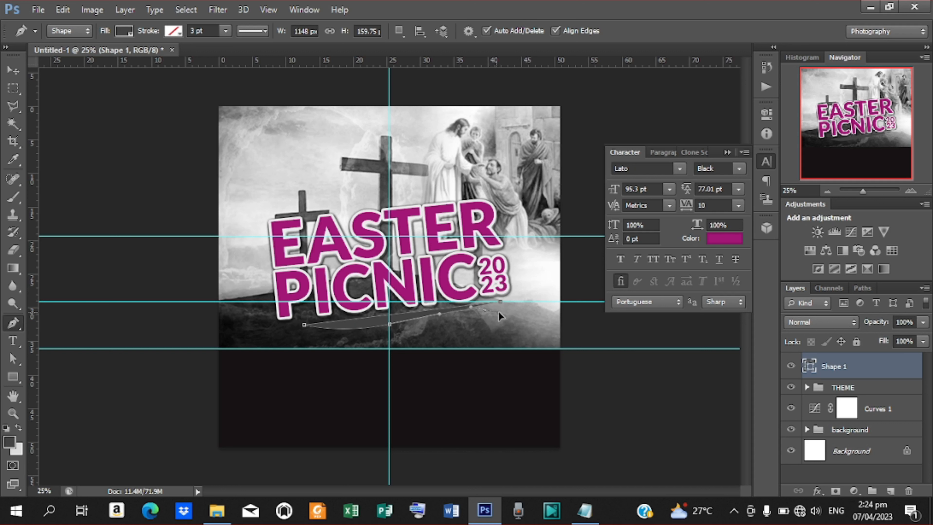
left_click_drag(498, 315, 509, 317)
left_click(501, 304)
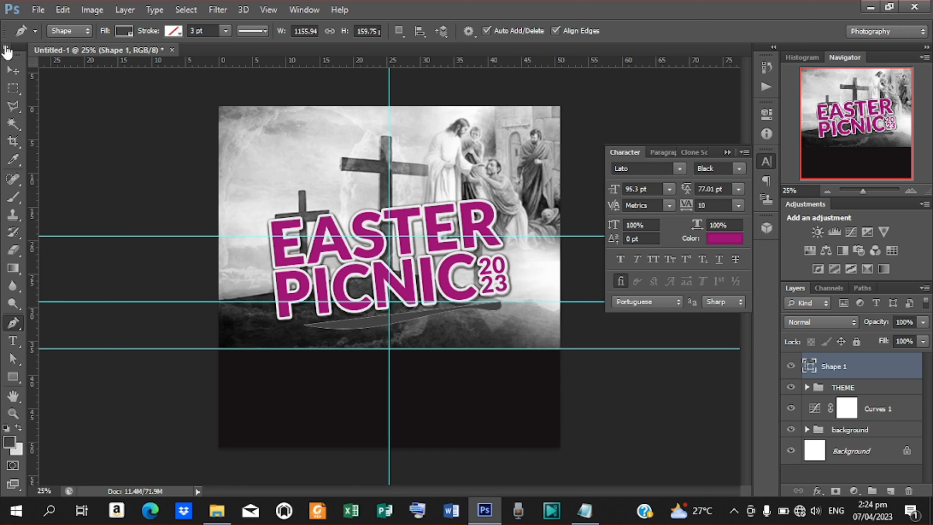
Fill the swoosh with the title's magenta a30376 and copy the 20 23 layer's stroke and drop shadow onto it
left_click(127, 31)
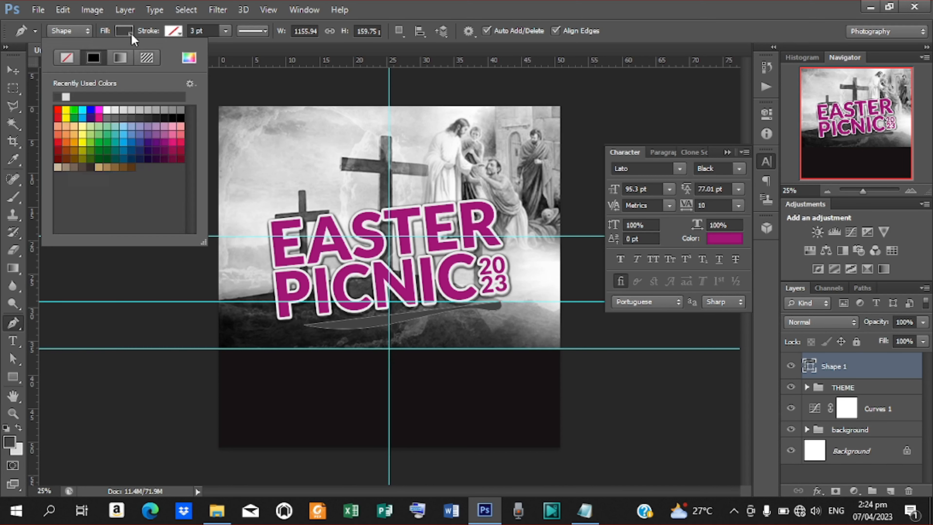
left_click(189, 58)
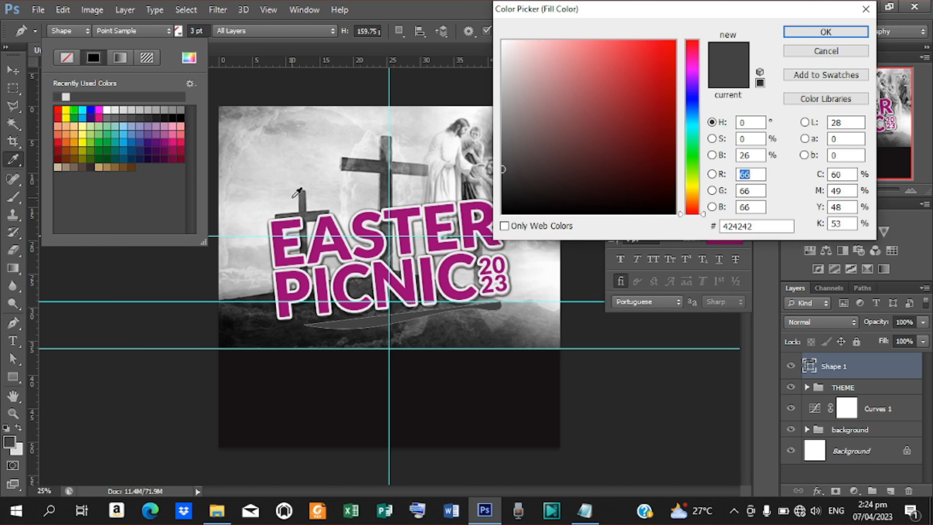
left_click(331, 220)
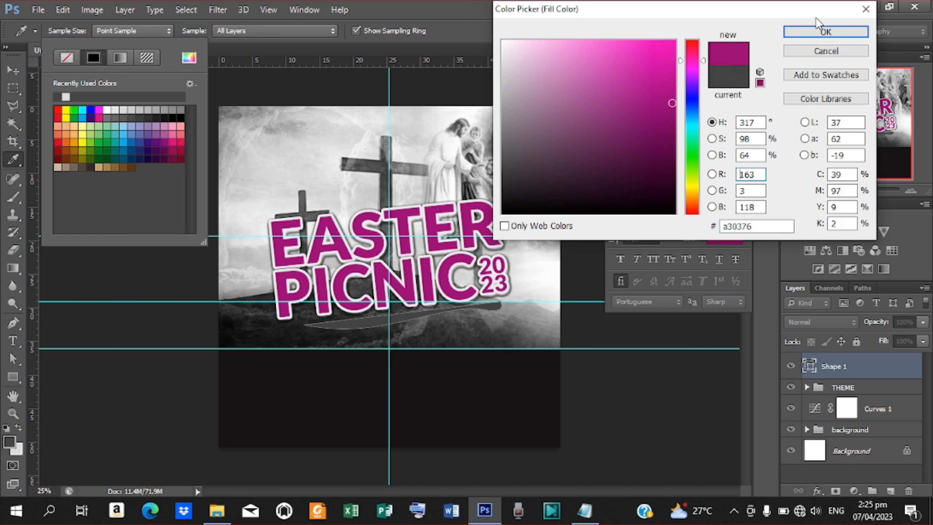
left_click(825, 32)
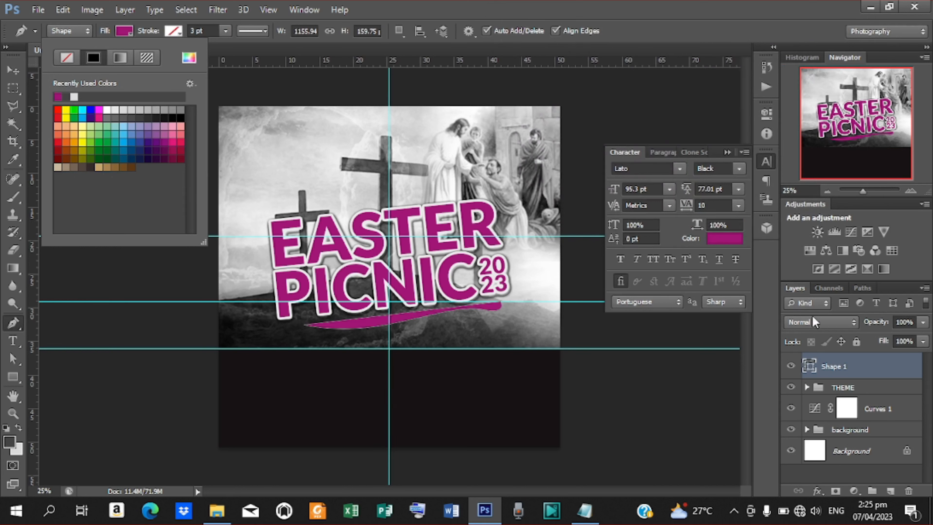
left_click(807, 388)
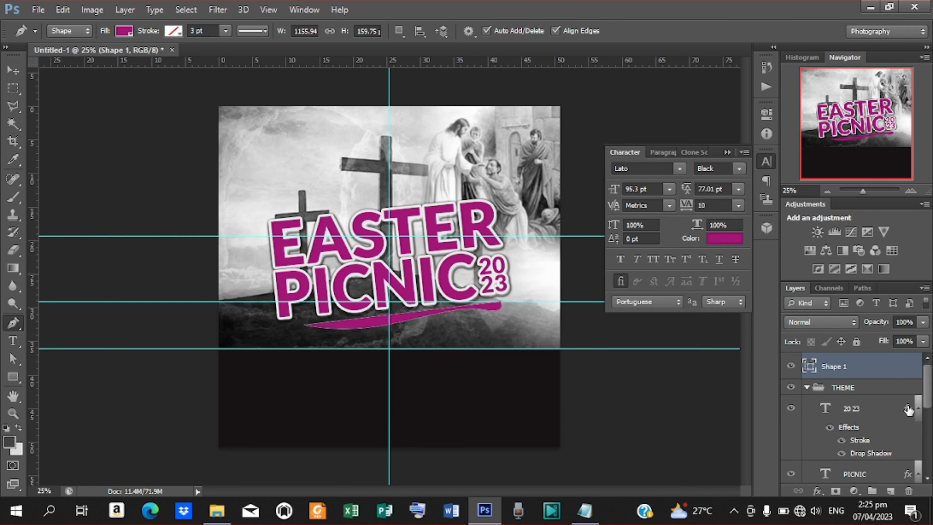
left_click_drag(908, 409, 910, 370)
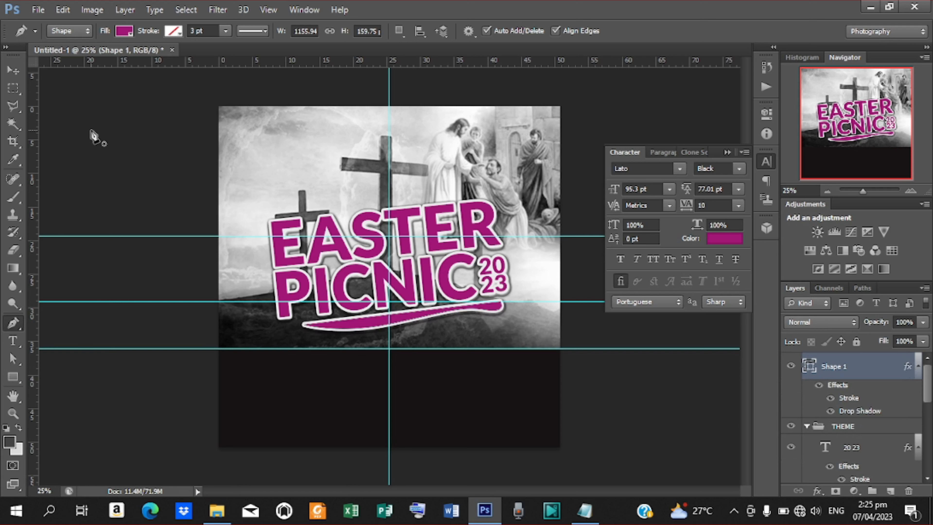
Nudge the swoosh slightly up and to the left beneath PICNIC
left_click(12, 72)
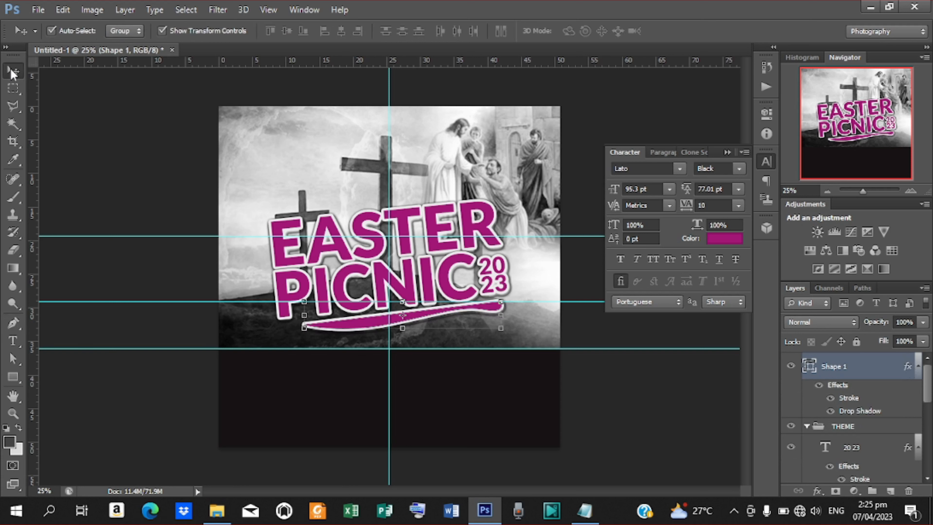
key("Up")
key("Up")
key("Up")
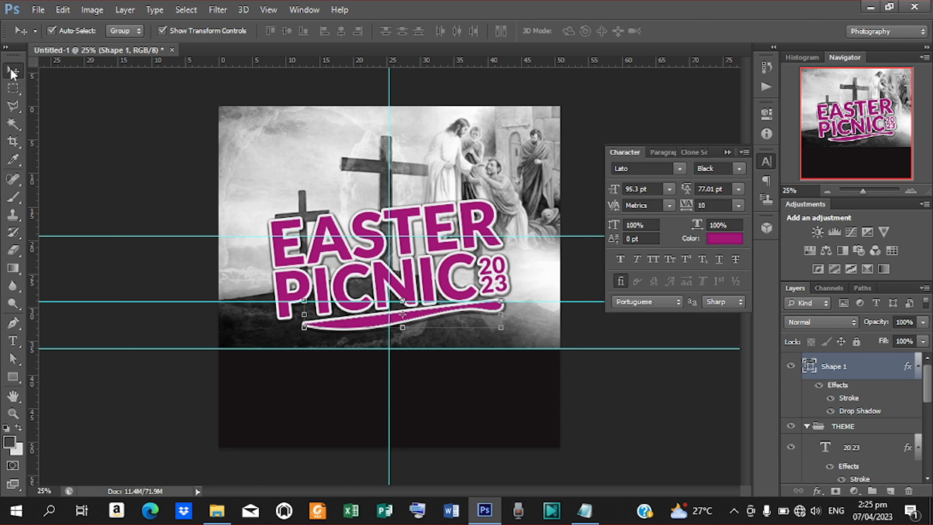
key("Left")
key("Left")
key("Left")
key("Left")
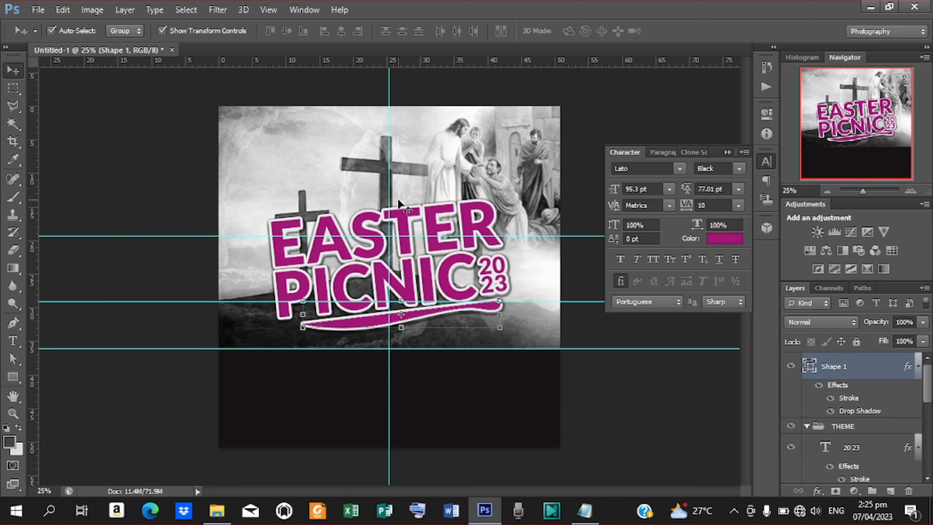
key("Left")
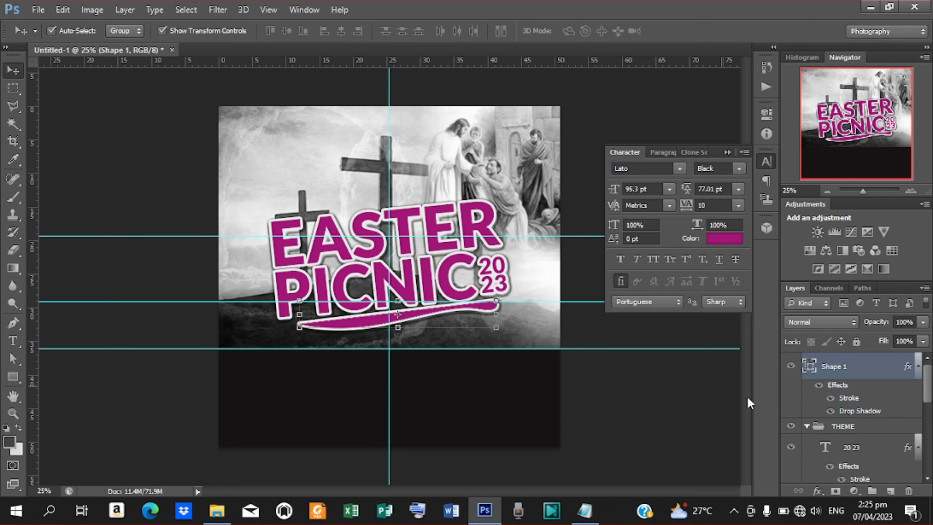
Collapse the THEME group and move the Shape 1 layer into it
left_click(806, 426)
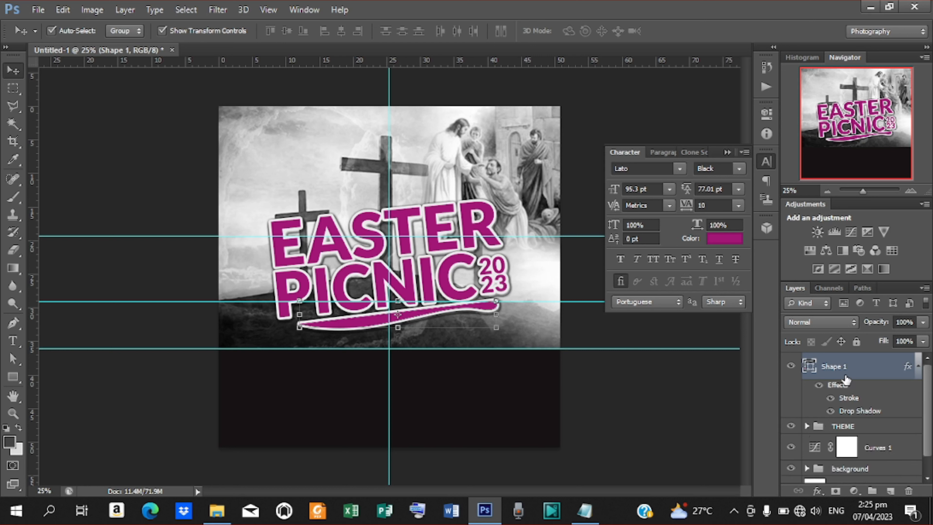
left_click_drag(847, 372, 853, 437)
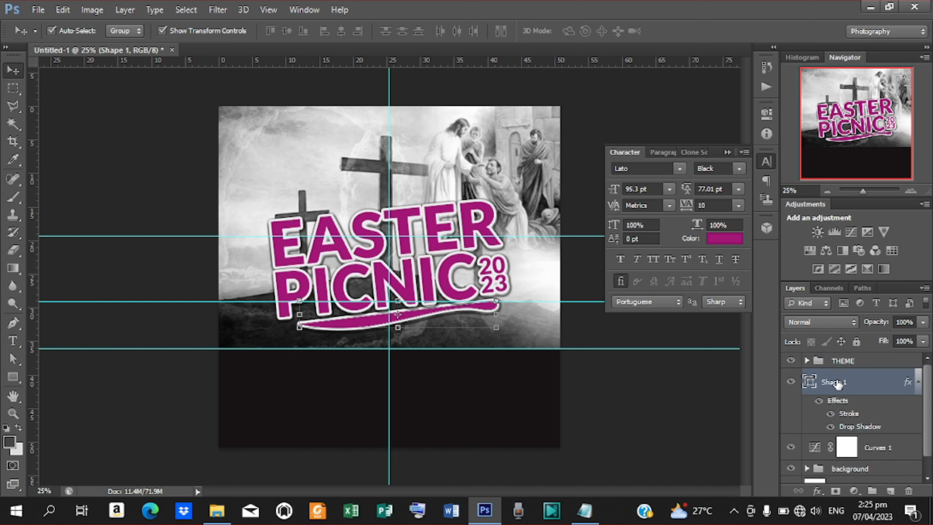
left_click_drag(837, 383, 840, 344)
left_click_drag(840, 297, 845, 362)
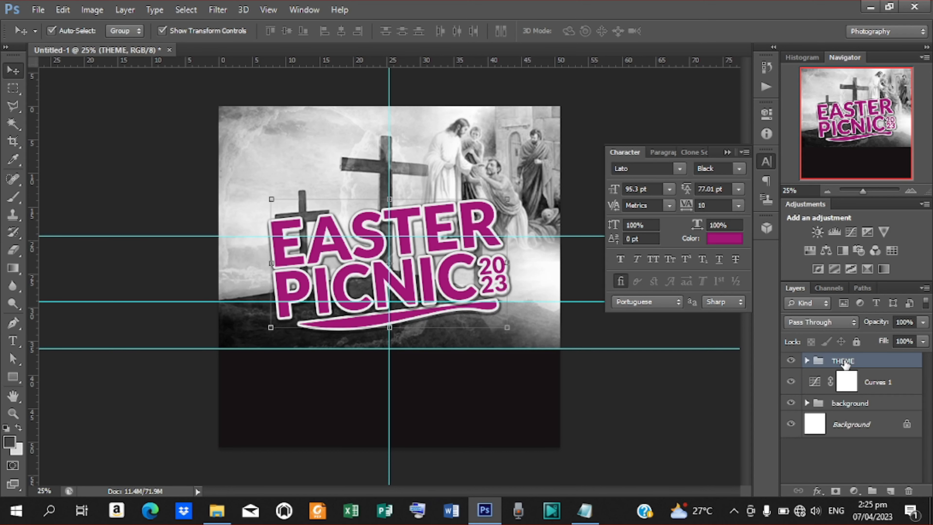
Move the THEME group down to just above the dark lower band and nudge it slightly left
key("shift+Down")
key("shift+Down")
key("shift+Down")
key("shift+Down")
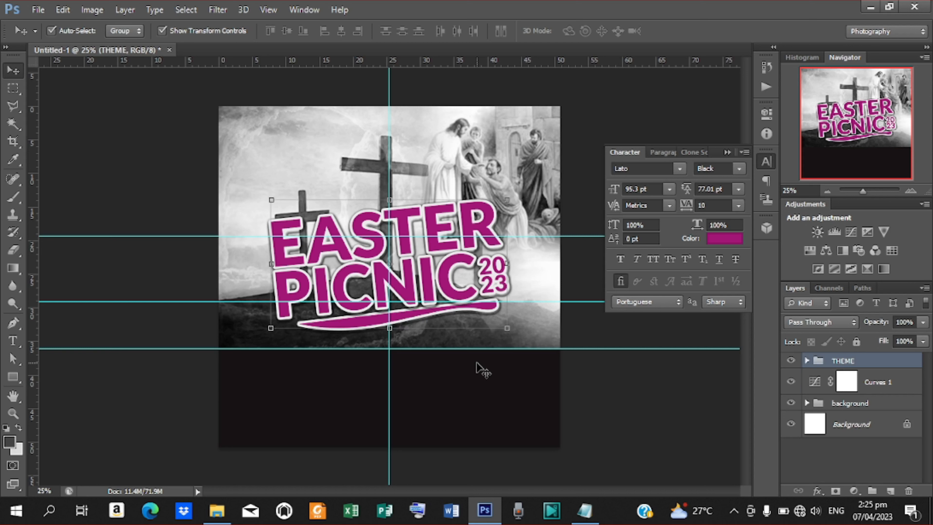
key("shift+Down")
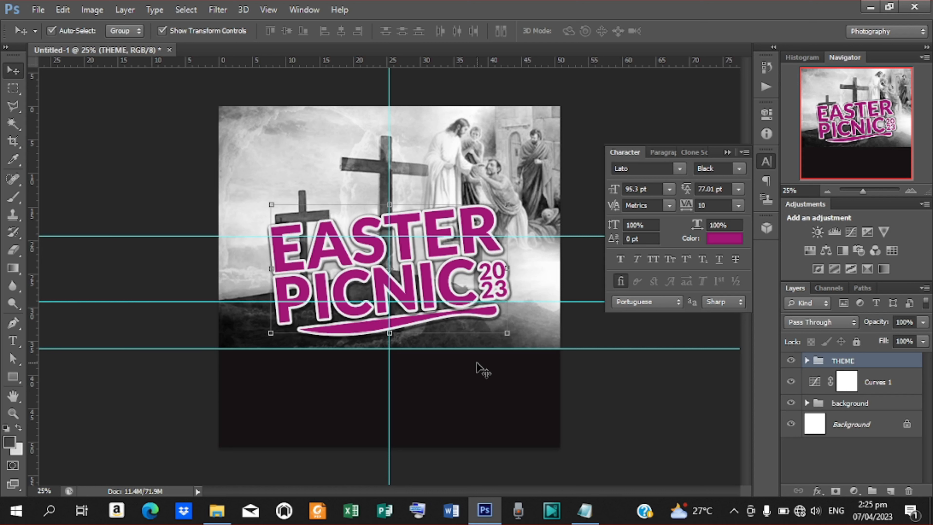
key("Left")
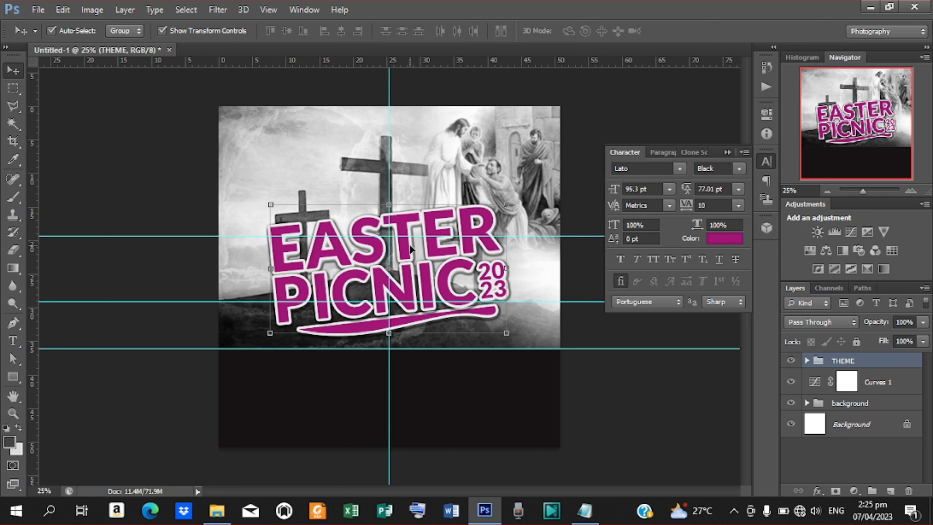
key("shift+Down")
key("shift+Down")
key("shift+Down")
key("shift+Down")
key("shift+Down")
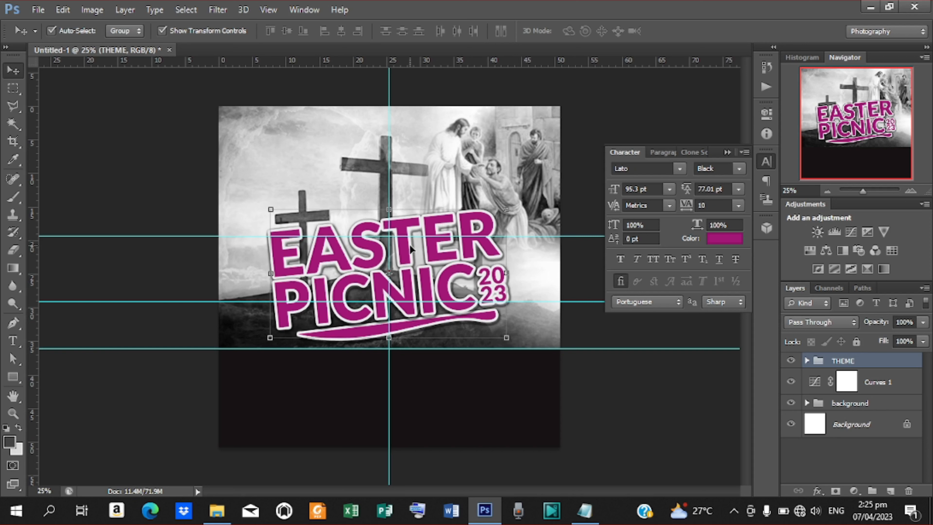
key("shift+Down")
key("shift+Down")
key("shift+Down")
key("shift+Down")
key("shift+Down")
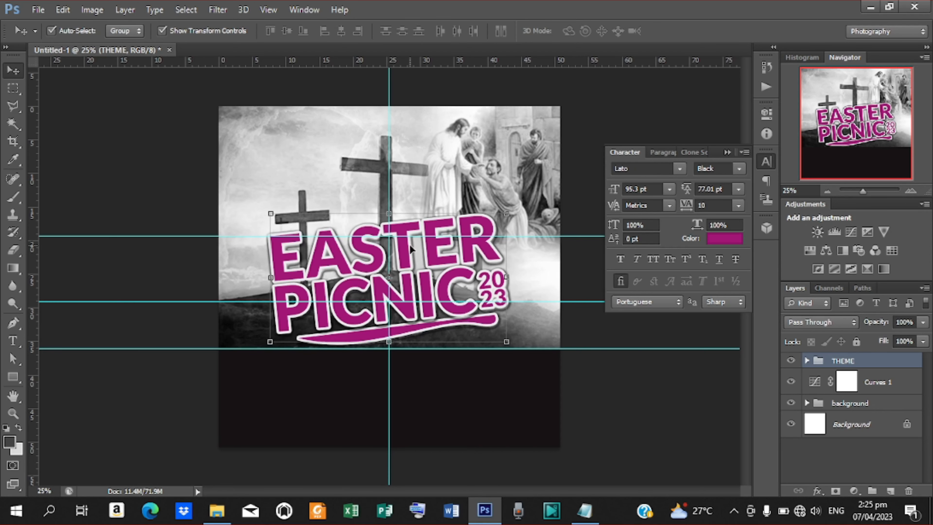
key("shift+Up")
key("shift+Up")
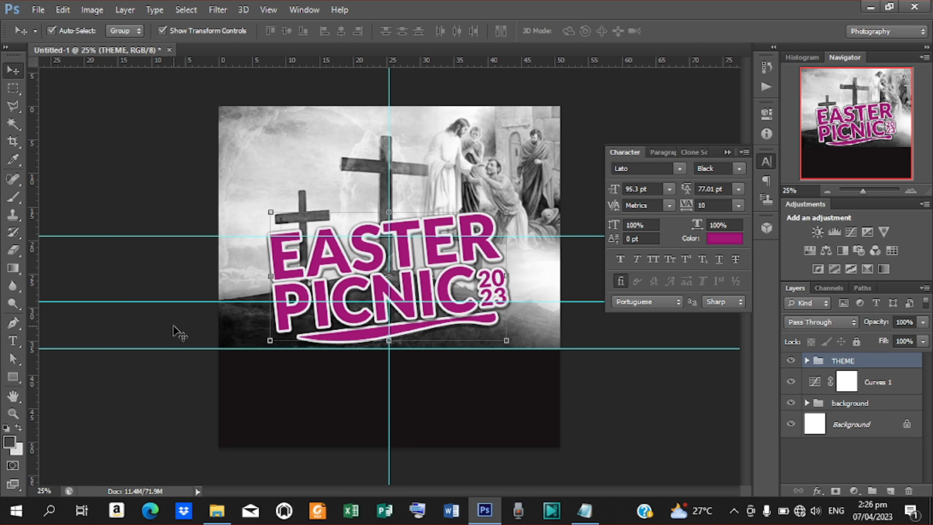
Add the text ACTIVITIES, copied from the Notepad text file, on the dark band beneath the swoosh
left_click(12, 344)
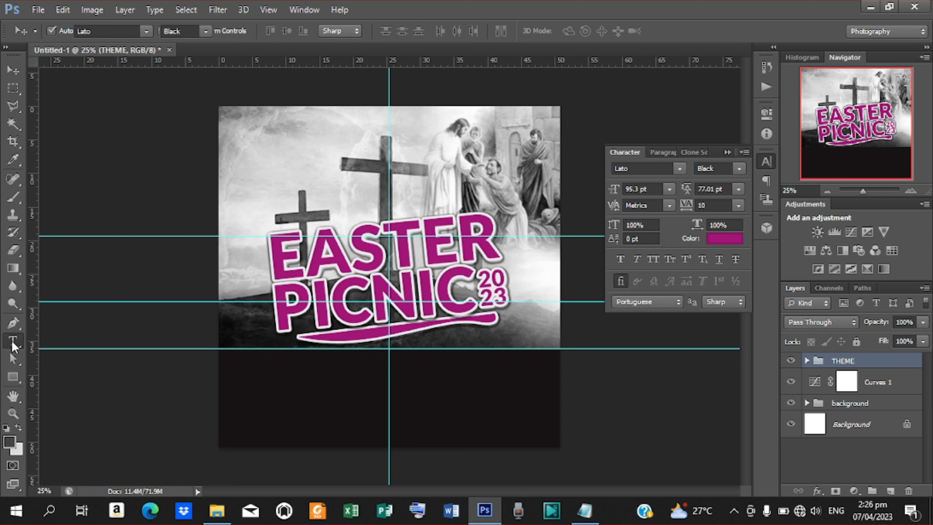
left_click(328, 372)
key("alt+Tab")
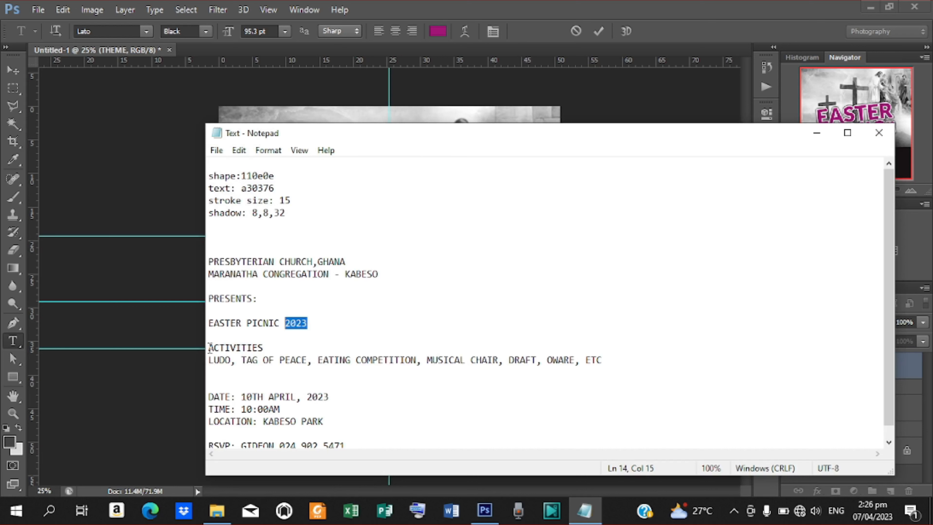
left_click_drag(209, 347, 260, 348)
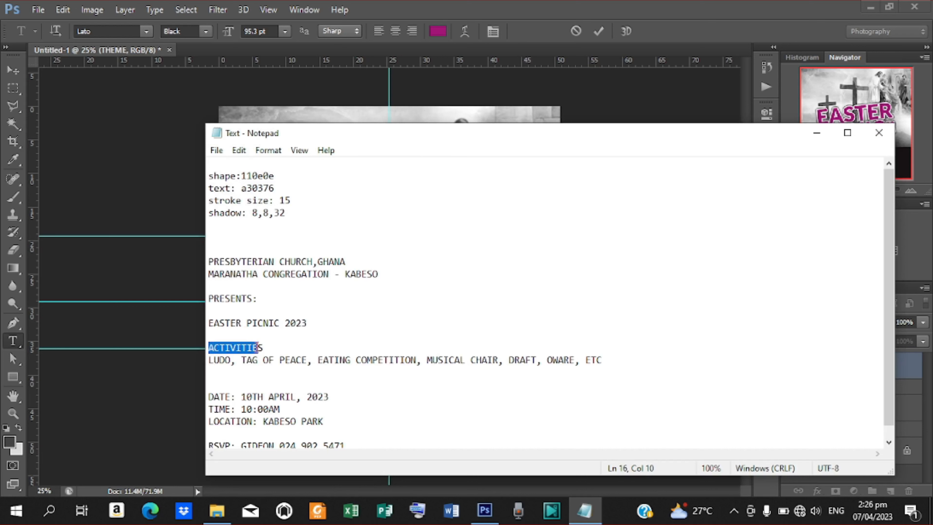
right_click(244, 347)
left_click(306, 184)
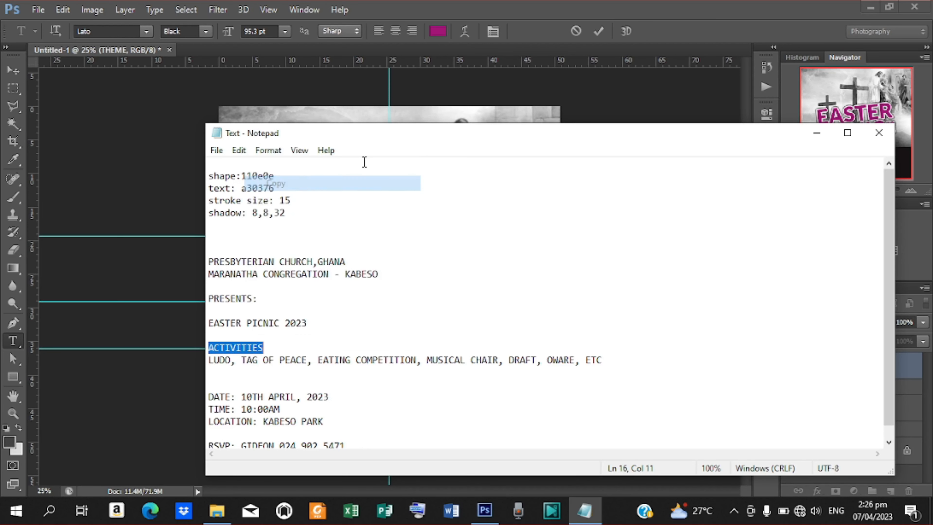
left_click(819, 132)
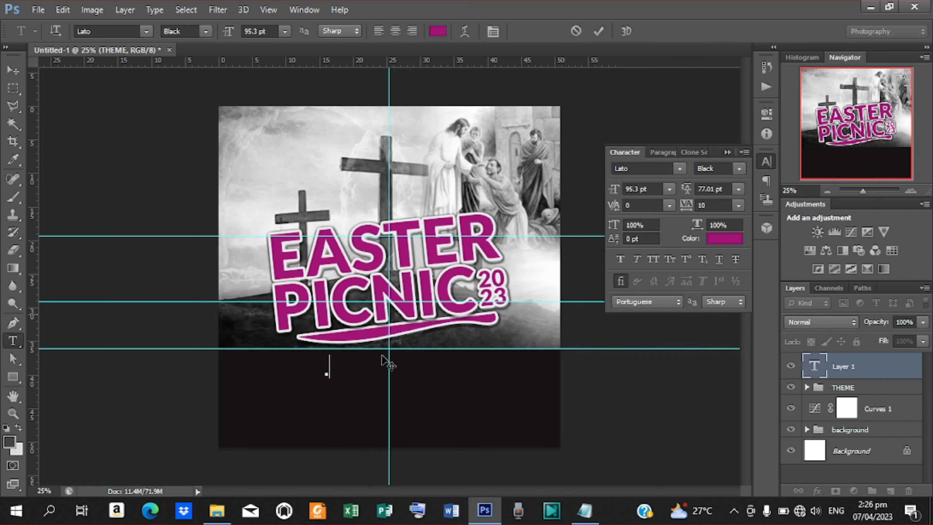
key("ctrl+v")
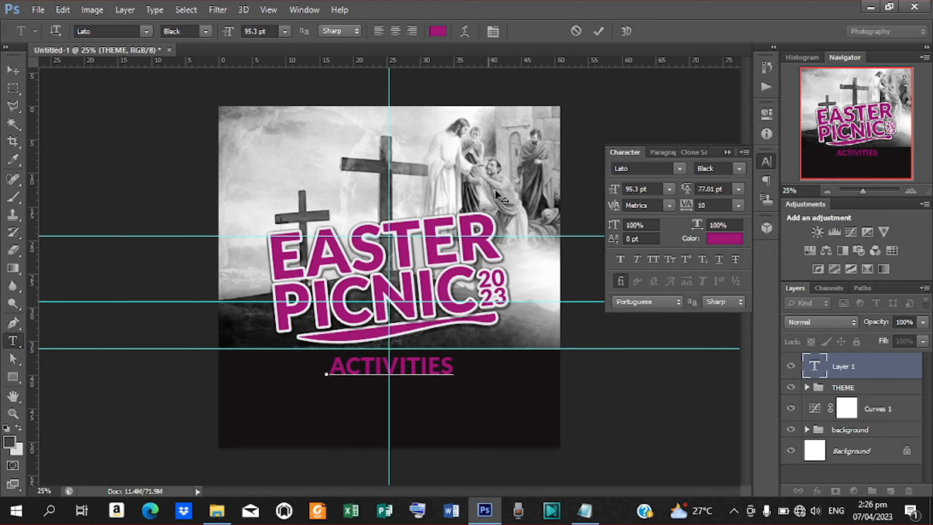
left_click(599, 31)
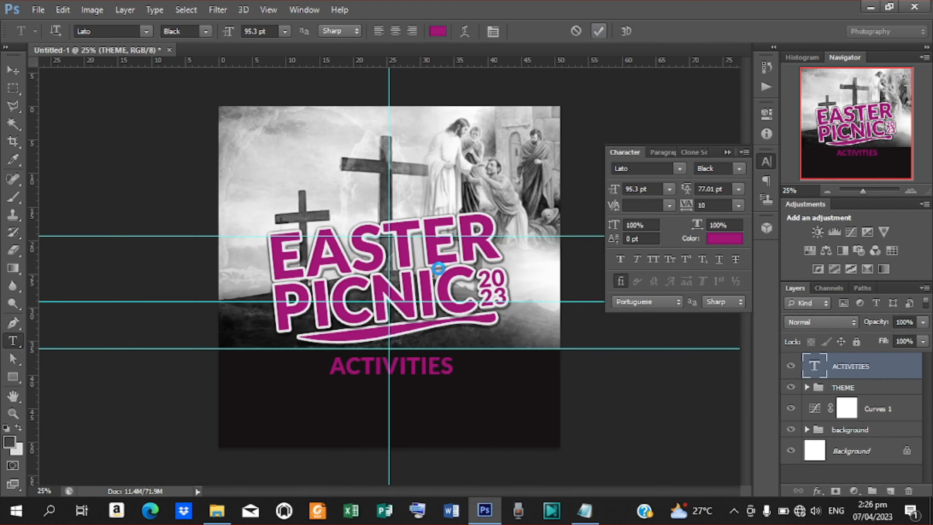
Set the ACTIVITIES text color to white (ffffff)
left_click(714, 241)
left_click_drag(522, 96, 495, 46)
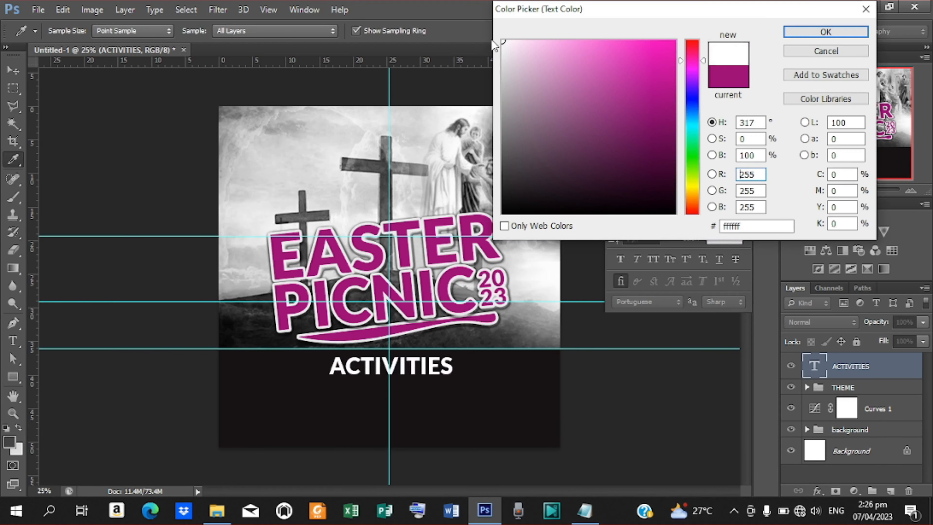
left_click(821, 34)
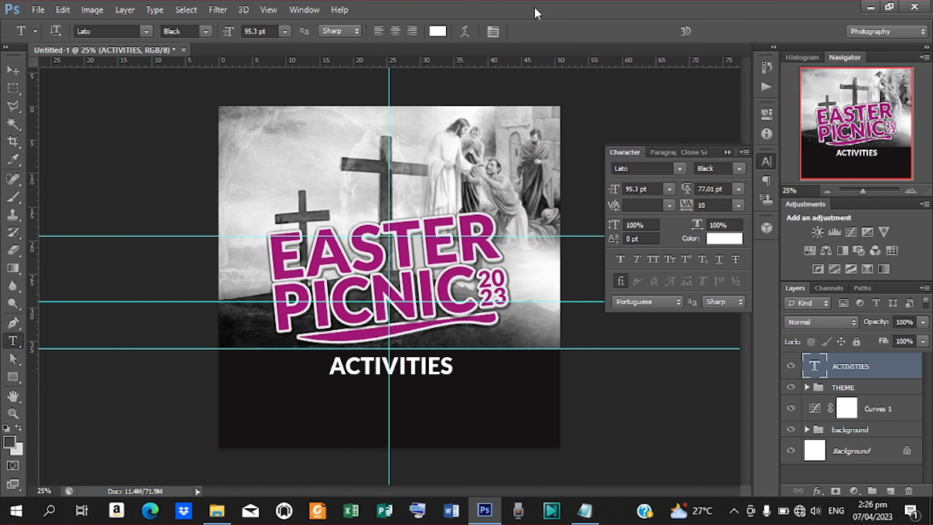
left_click(13, 69)
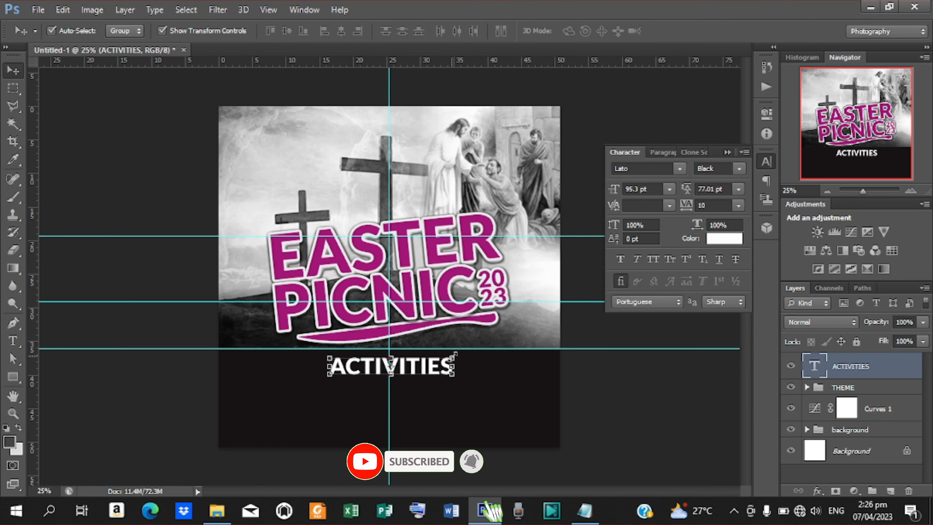
Scale the ACTIVITIES text down to about 58 pt and move it to the left part of the dark band
left_click_drag(455, 355, 321, 365)
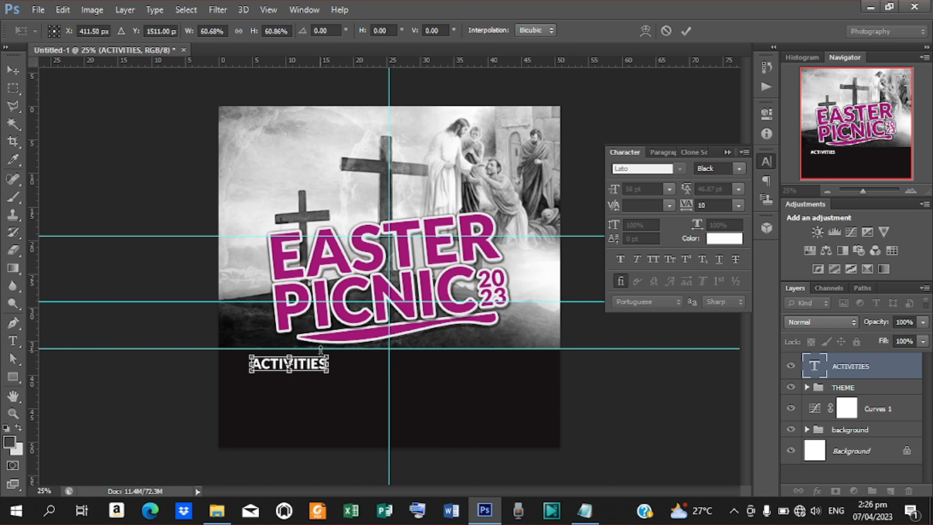
left_click(686, 32)
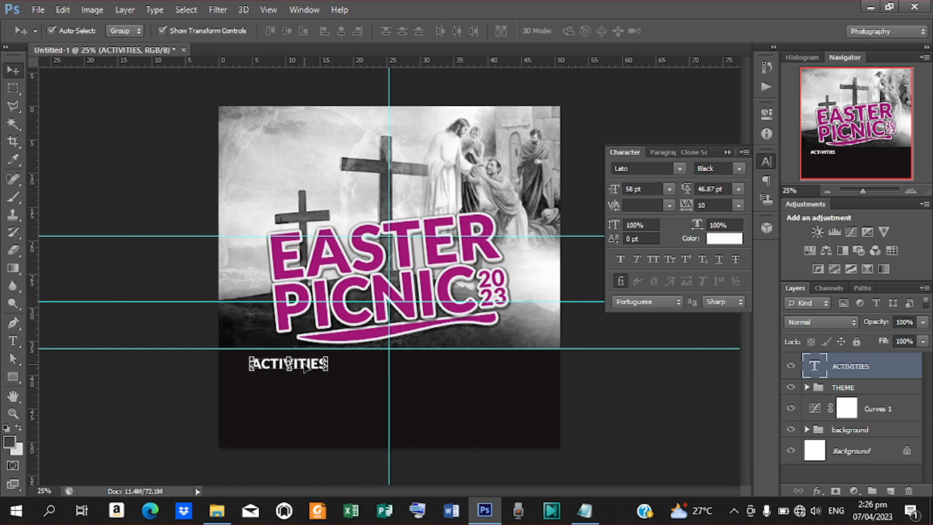
Duplicate the ACTIVITIES text directly beneath itself and replace the copy's wording with TAG OF PEACE, copied from the Notepad file
left_click_drag(305, 368, 305, 367)
key("t")
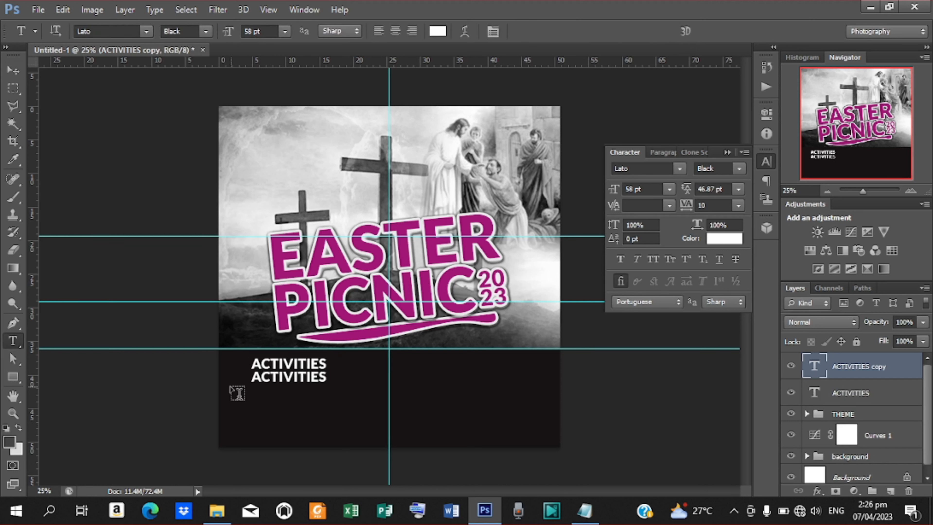
left_click(255, 375)
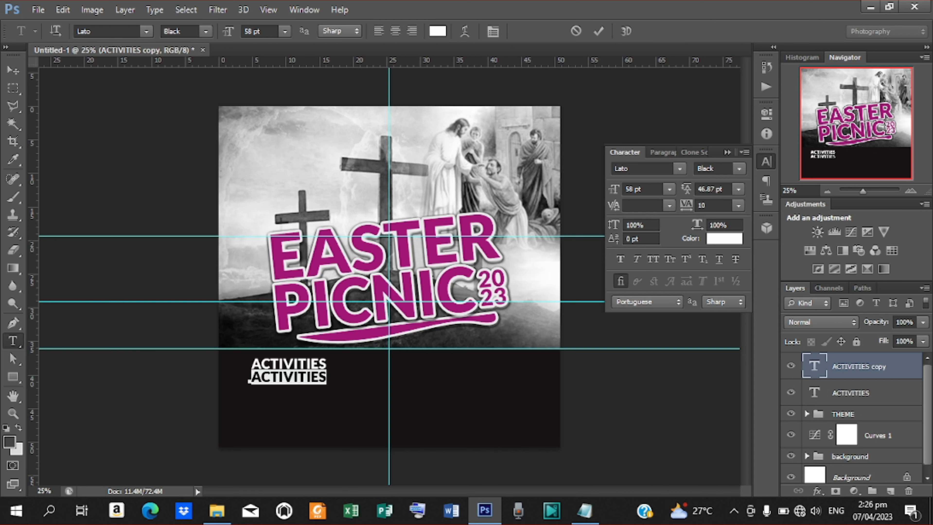
left_click(595, 518)
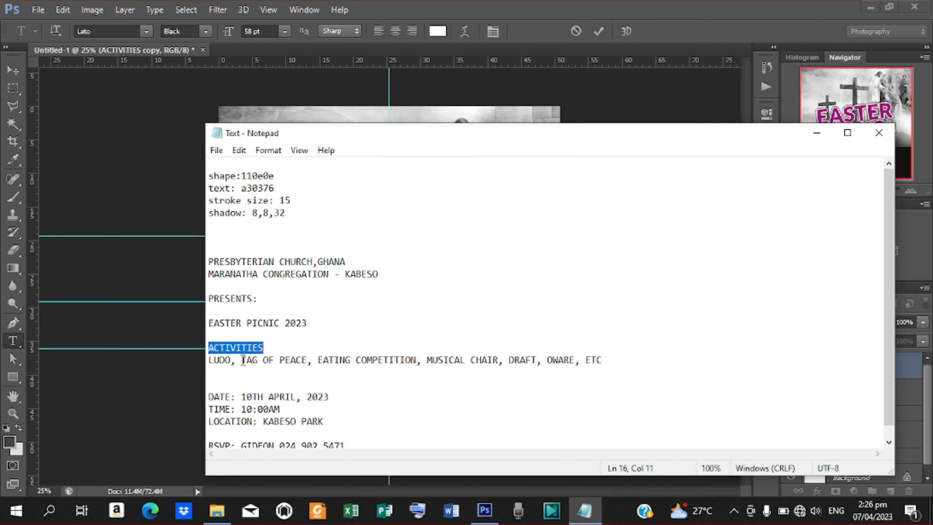
left_click_drag(243, 360, 307, 353)
right_click(298, 359)
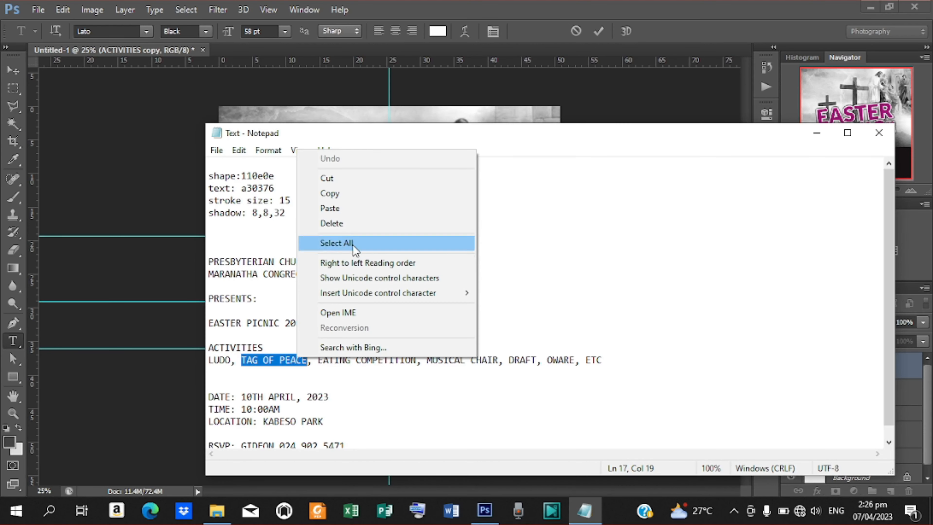
left_click(347, 190)
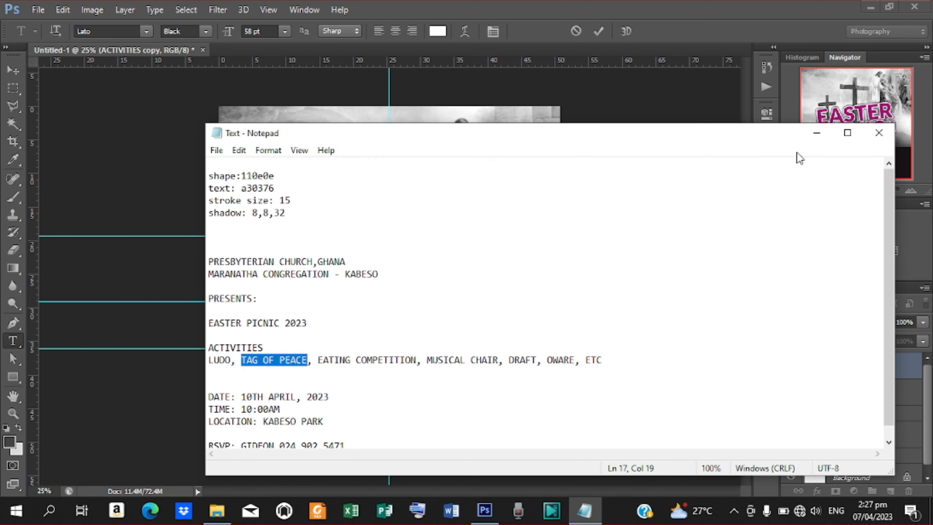
left_click(816, 132)
key("ctrl+v")
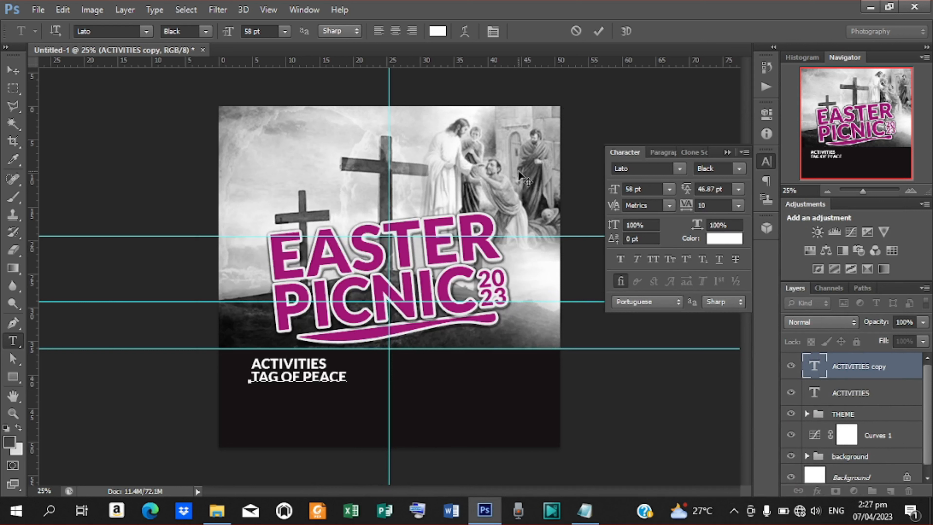
left_click(599, 32)
Scale the TAG OF PEACE text to about 82% and nudge it left and down so it sits beneath the ACTIVITIES heading
key("v")
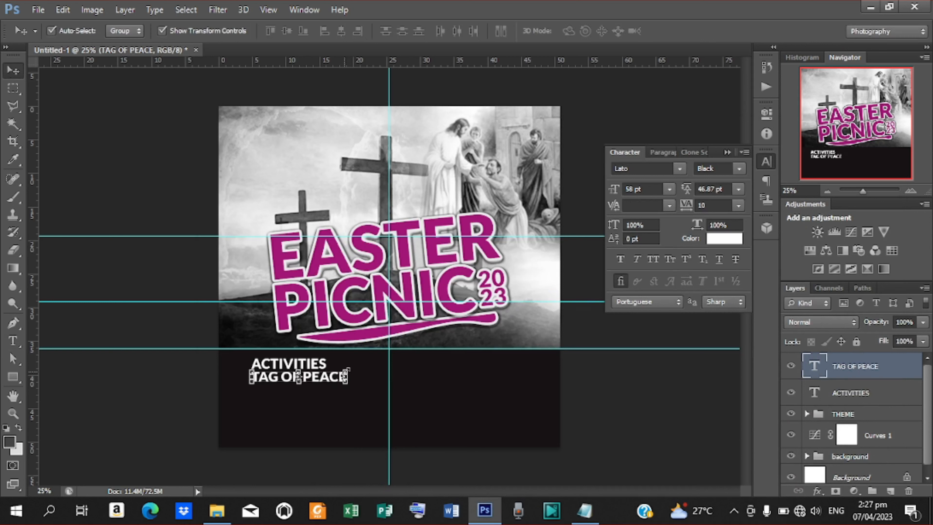
mouse_move(348, 370)
left_mouse_down()
mouse_move(351, 391)
mouse_move(340, 371)
left_mouse_up()
key("Left")
key("Left")
key("Left")
key("Left")
key("Left")
key("Left")
key("Left")
key("Left")
key("Left")
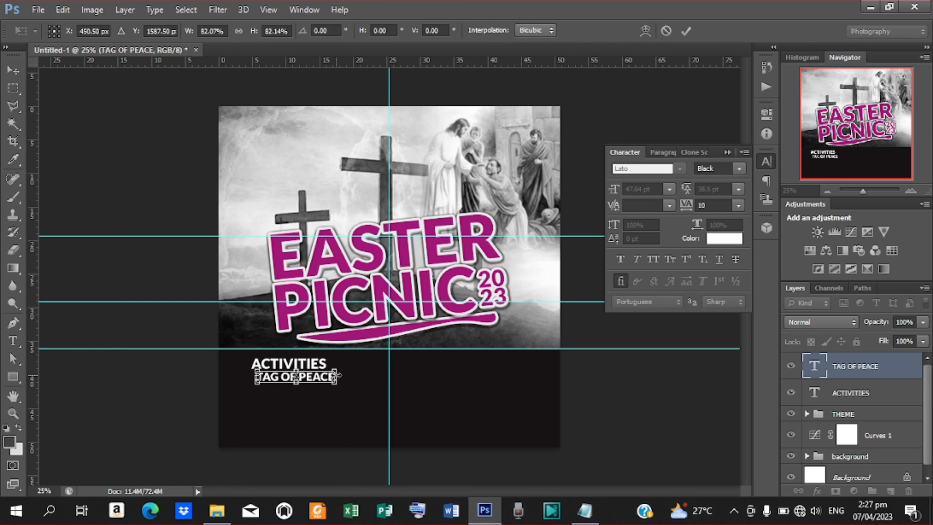
key("Left")
key("Down")
key("Down")
key("Down")
key("Down")
key("Down")
key("Down")
key("Down")
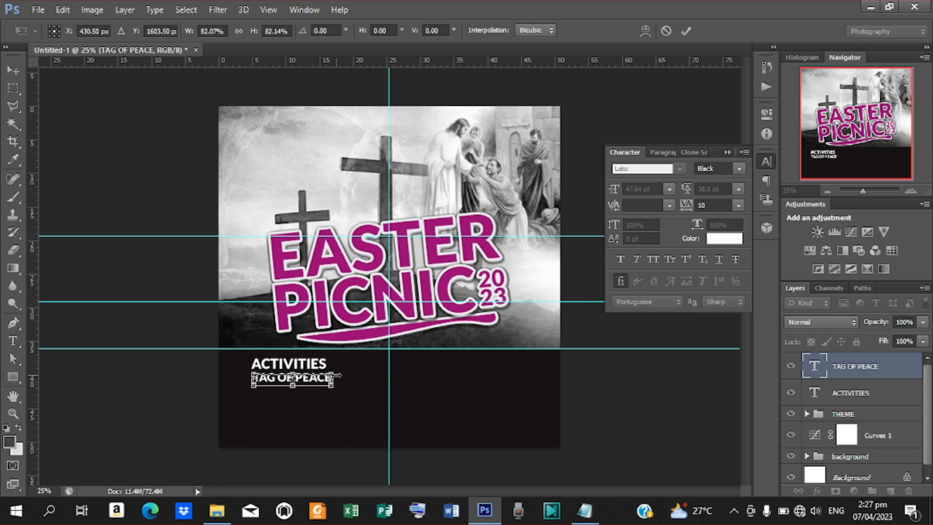
key("Down")
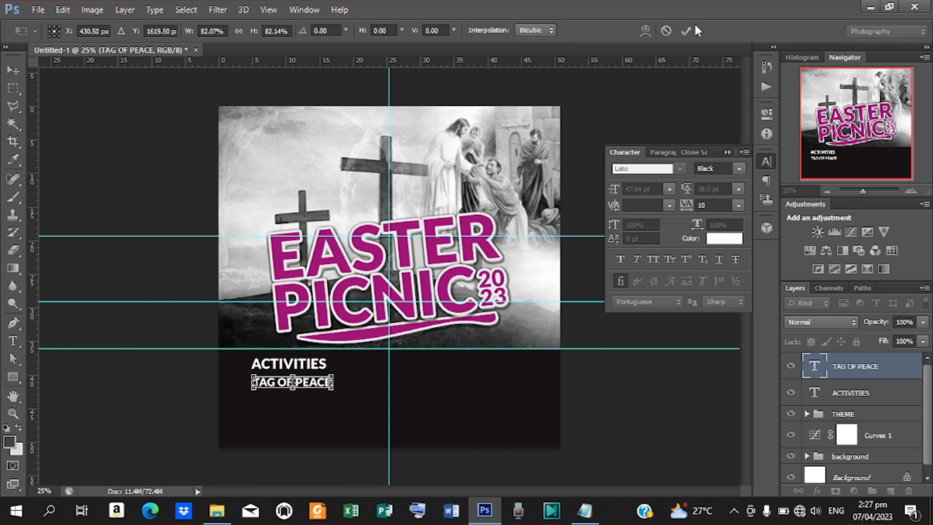
left_click(688, 30)
Duplicate the TAG OF PEACE layer and nudge the copy down to form the next line of the list
key("ctrl+j")
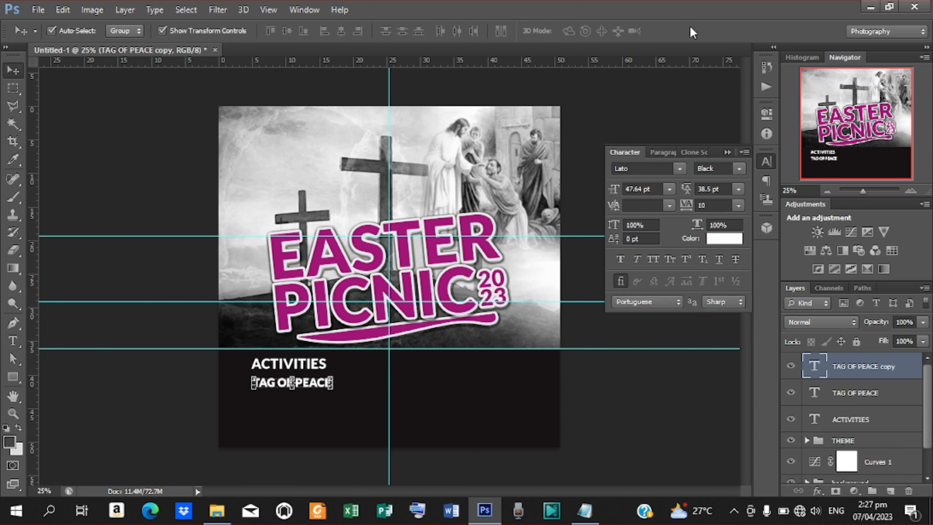
key("Down")
key("Down")
key("Down")
key("Down")
key("Down")
key("Down")
key("Down")
key("Down")
key("Down")
key("Down")
key("Down")
key("Down")
key("Down")
key("Down")
key("Down")
key("Down")
key("Down")
key("Down")
key("Down")
key("Down")
Replace the wording of the lower TAG OF PEACE copy with EATING COMPETITION, copied from the Notepad file
key("t")
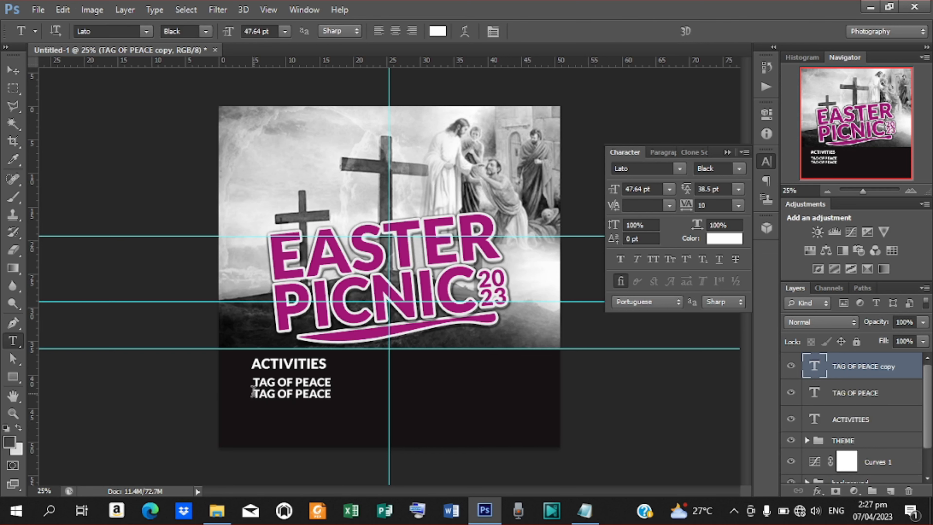
left_click_drag(252, 391, 329, 394)
left_click(584, 510)
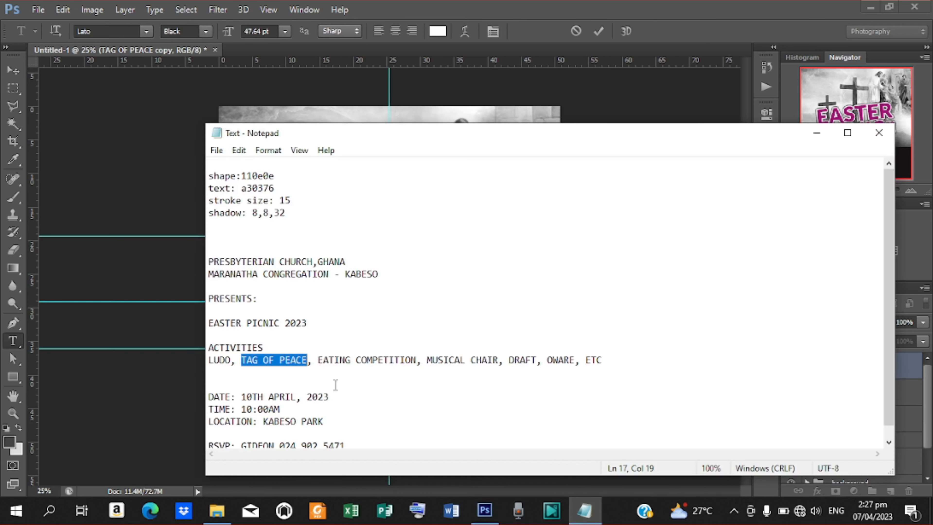
left_click_drag(319, 362, 409, 362)
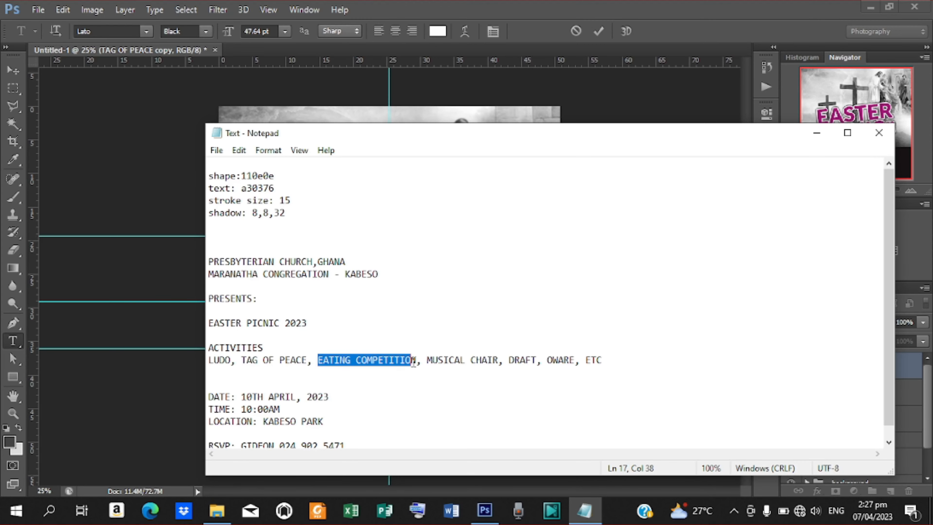
right_click(395, 359)
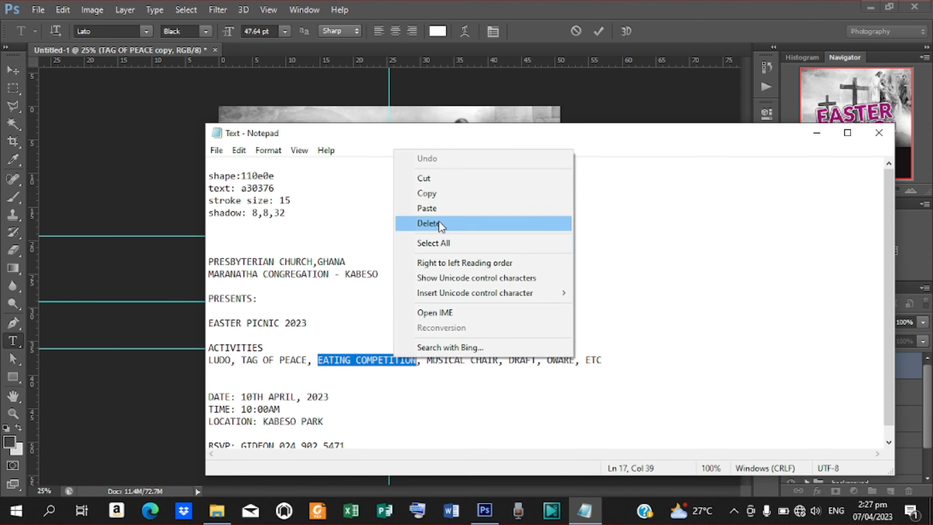
left_click(447, 194)
left_click(820, 137)
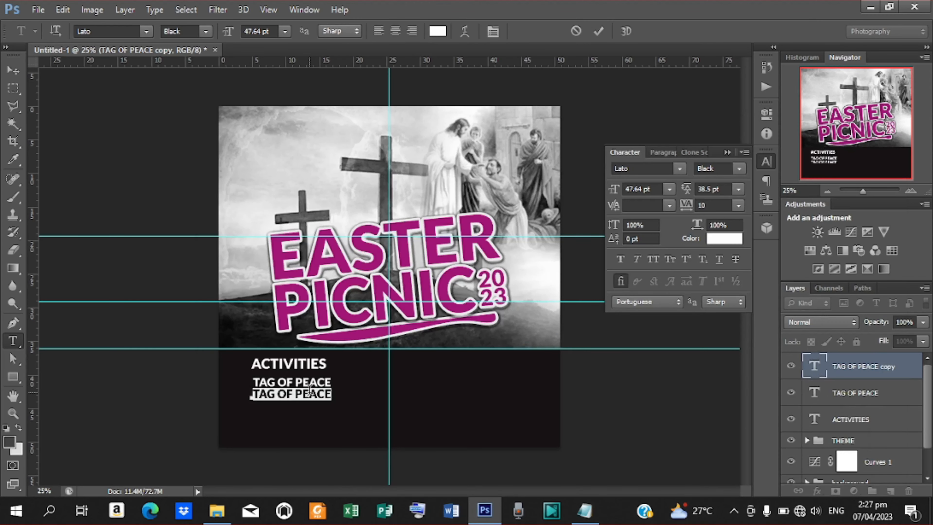
key("ctrl+v")
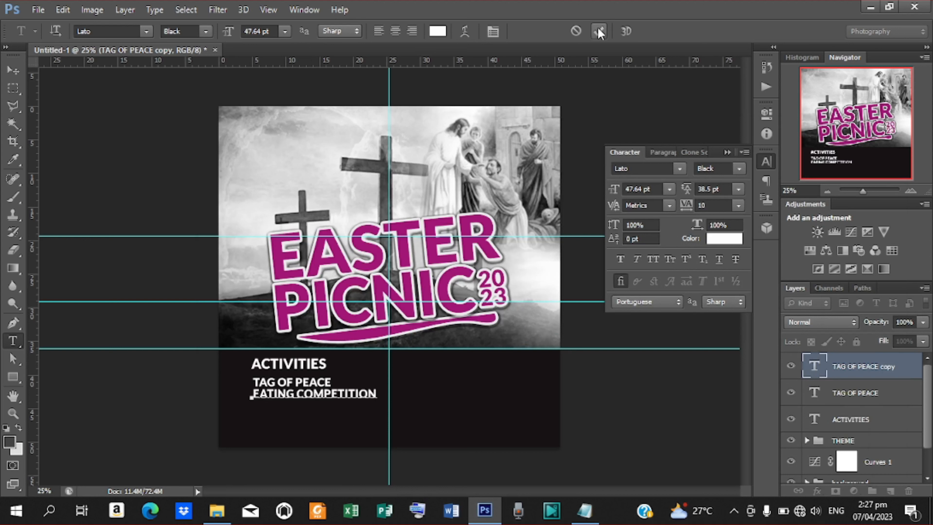
left_click(599, 31)
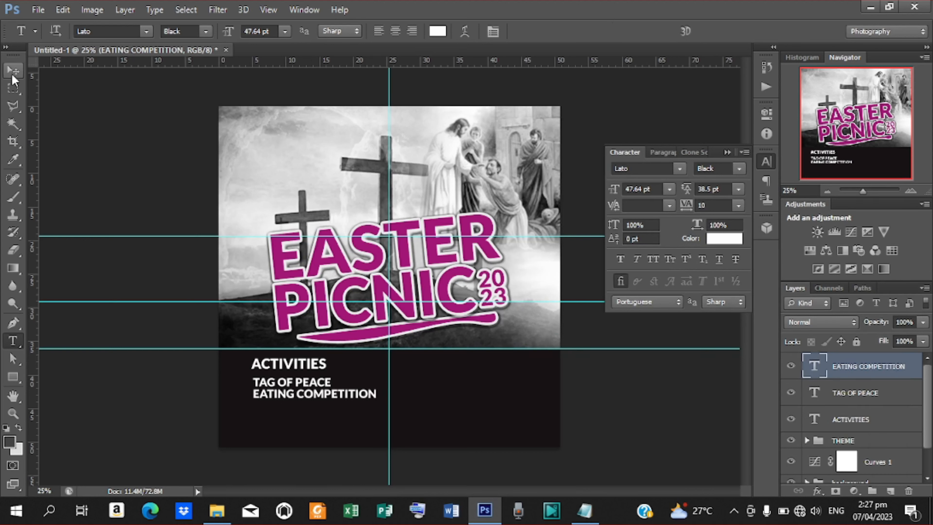
Duplicate the EATING COMPETITION layer and nudge the copy down one line below the original
left_click(12, 70)
key("ctrl+j")
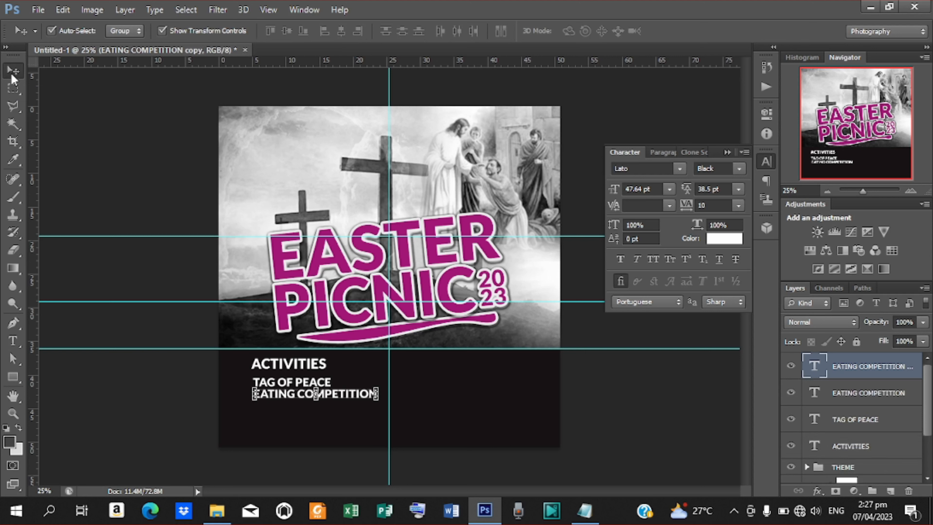
key("shift+Down")
key("shift+Down")
key("shift+Down")
key("shift+Down")
key("shift+Down")
key("shift+Down")
key("shift+Down")
key("shift+Down")
key("shift+Down")
key("shift+Down")
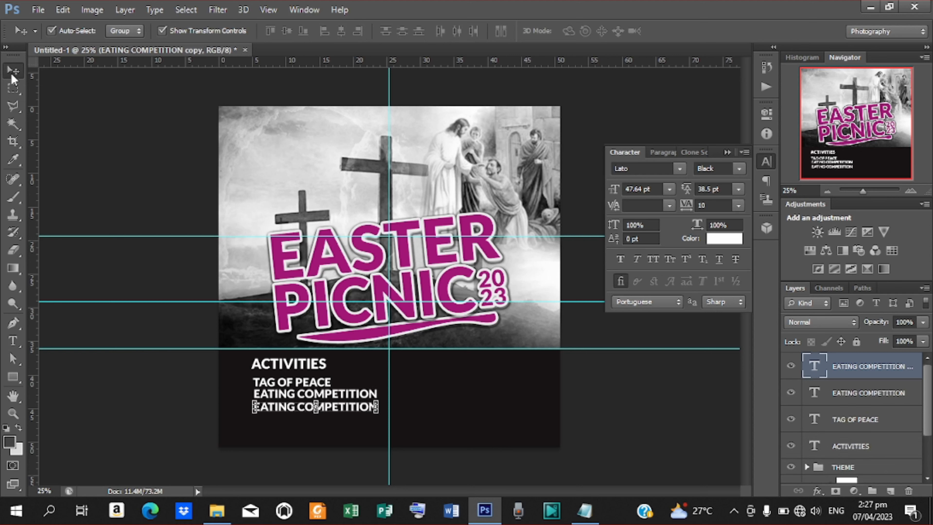
Replace the wording of the lower EATING COMPETITION copy with MUSICAL CHAIR, copied from the Notepad file
key("t")
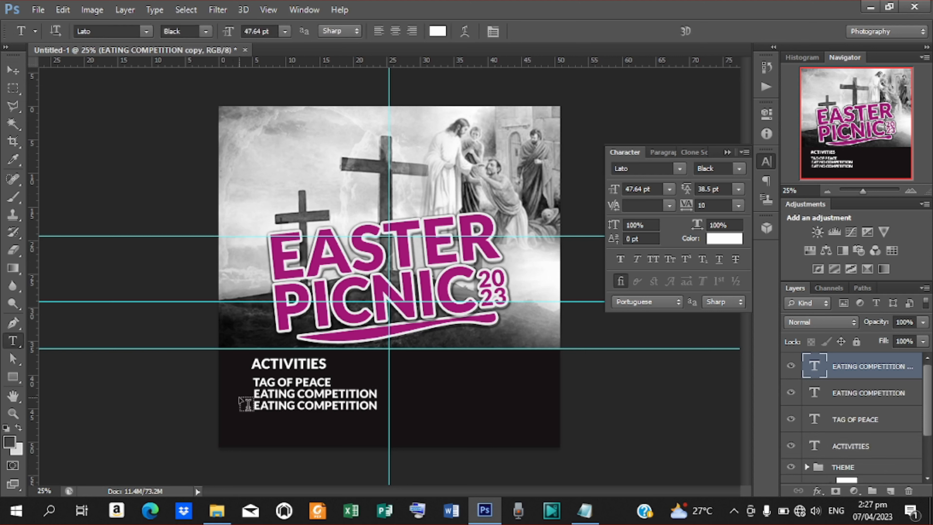
left_click_drag(254, 406, 452, 414)
left_click(585, 511)
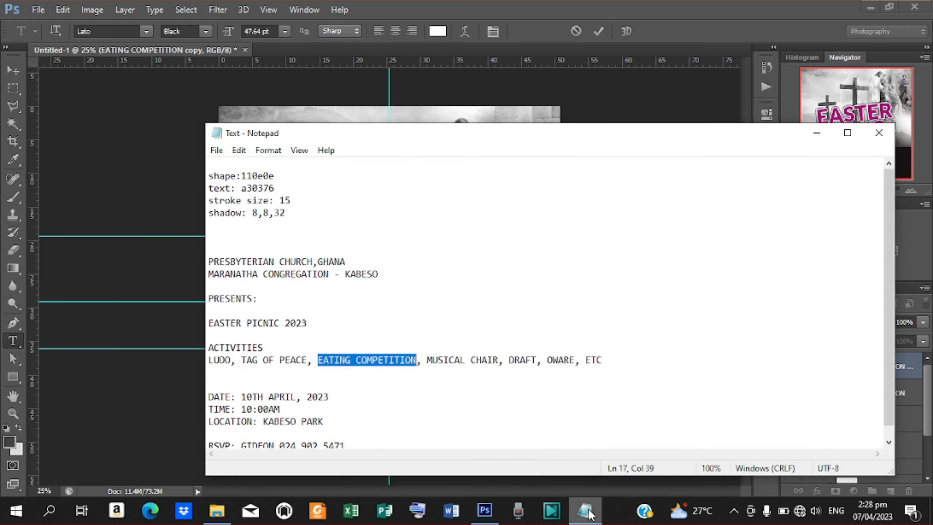
left_click_drag(429, 357, 492, 356)
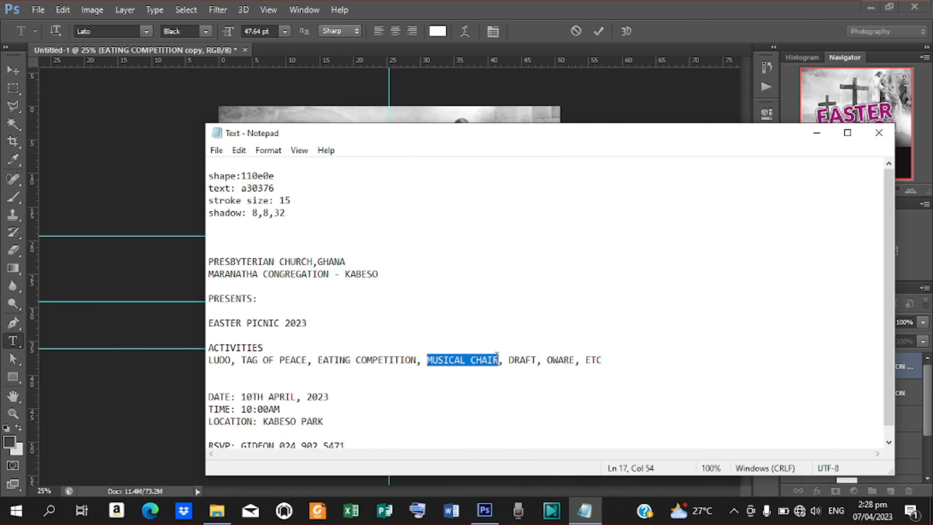
right_click(496, 357)
left_click(527, 191)
left_click(825, 137)
left_click(308, 405)
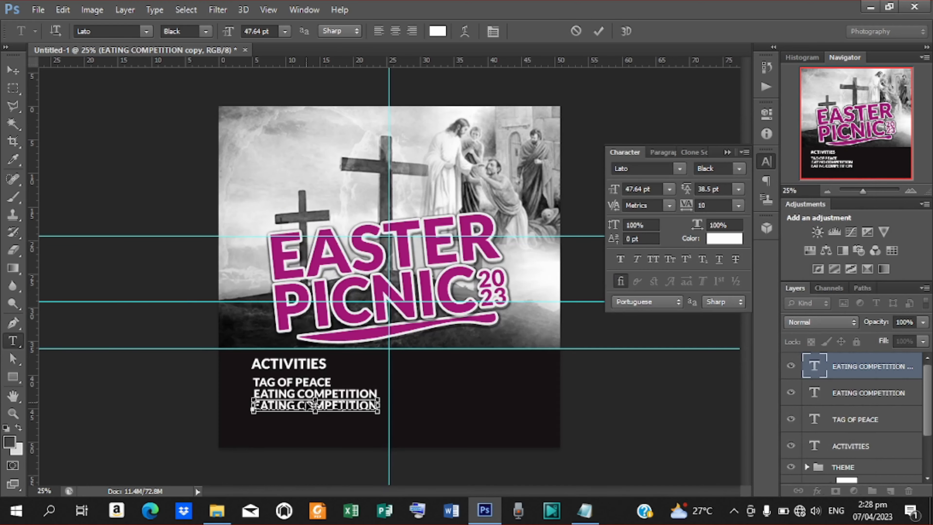
key("ctrl+a")
key("ctrl+v")
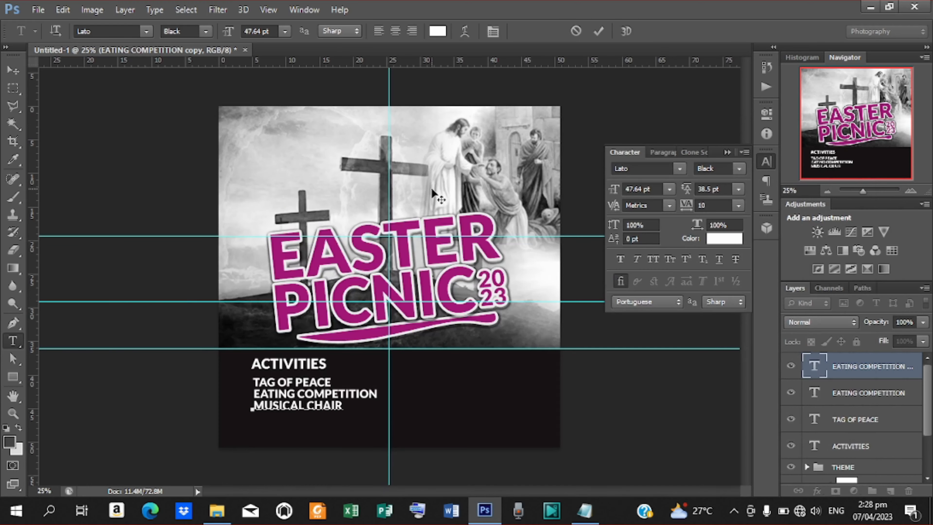
left_click(599, 32)
Duplicate the MUSICAL CHAIR layer and nudge the copy down one line below the original
left_click(13, 71)
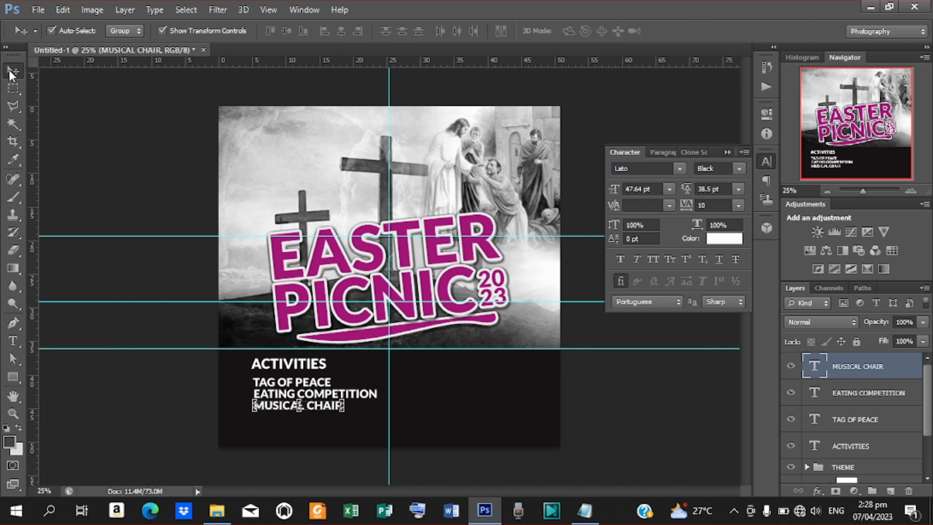
key("ctrl+j")
key("shift+Down")
key("shift+Down")
key("shift+Down")
key("shift+Down")
key("shift+Down")
key("shift+Down")
key("shift+Down")
key("shift+Down")
key("shift+Down")
key("shift+Down")
key("shift+Down")
key("shift+Down")
key("shift+Down")
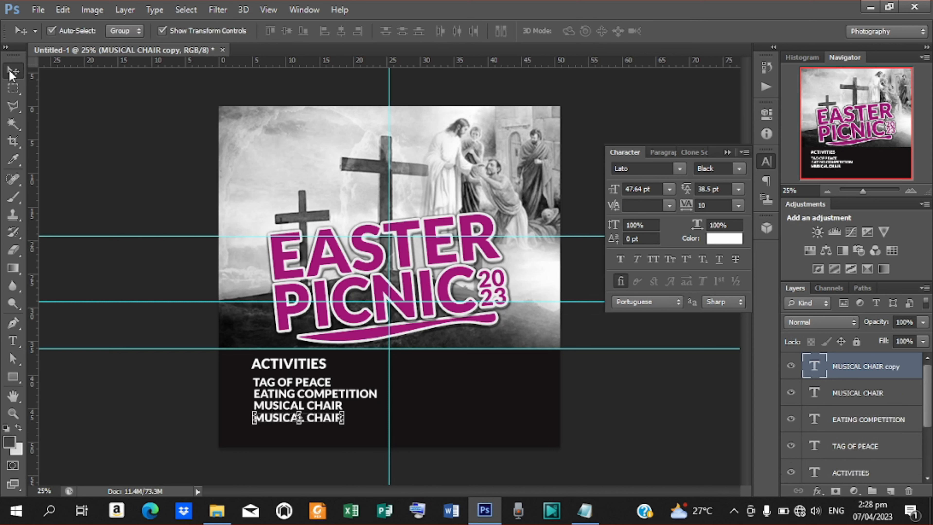
Replace the wording of the lower MUSICAL CHAIR copy with DRAFT, copied from the Notepad file
key("t")
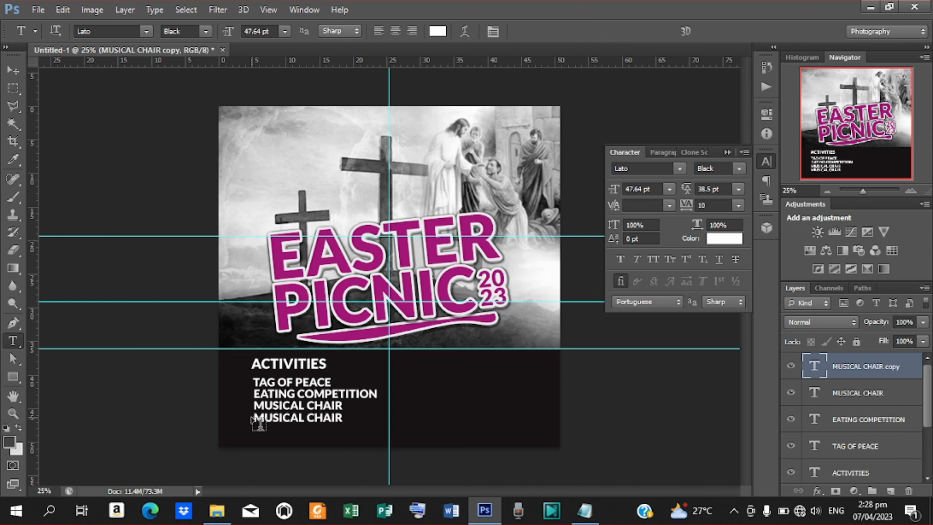
left_click_drag(252, 417, 433, 400)
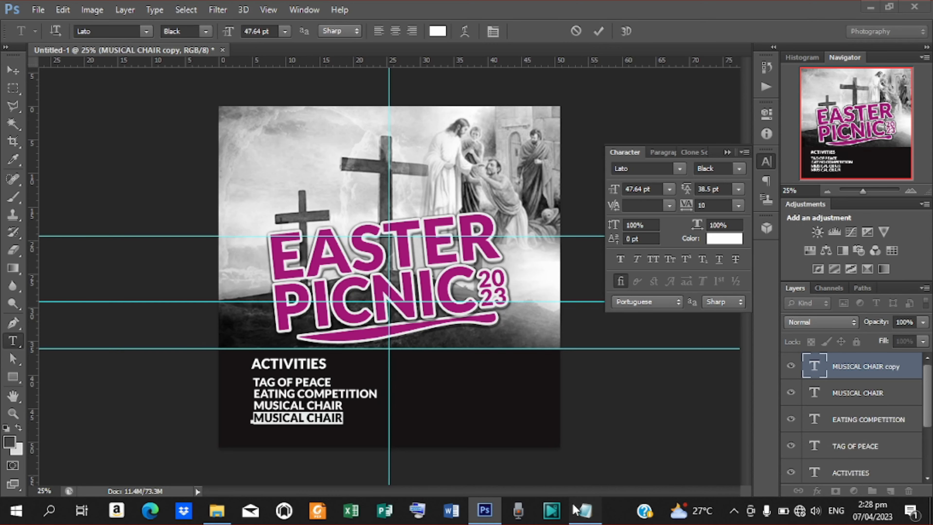
left_click(584, 511)
left_click_drag(509, 361, 547, 366)
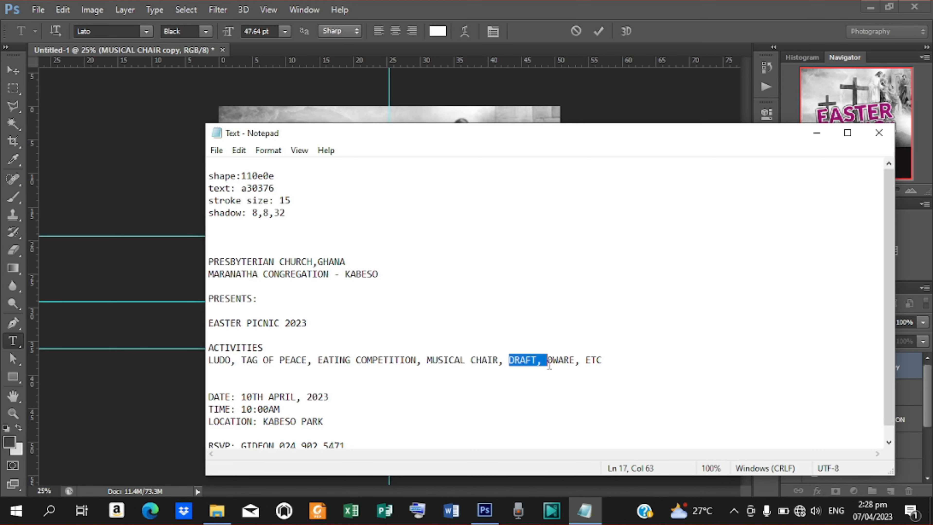
right_click(525, 352)
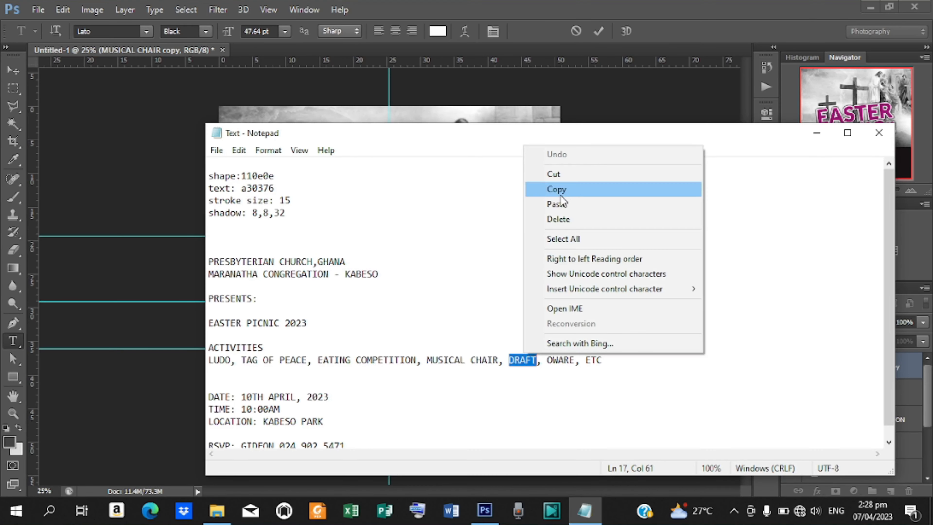
left_click(563, 188)
left_click(817, 133)
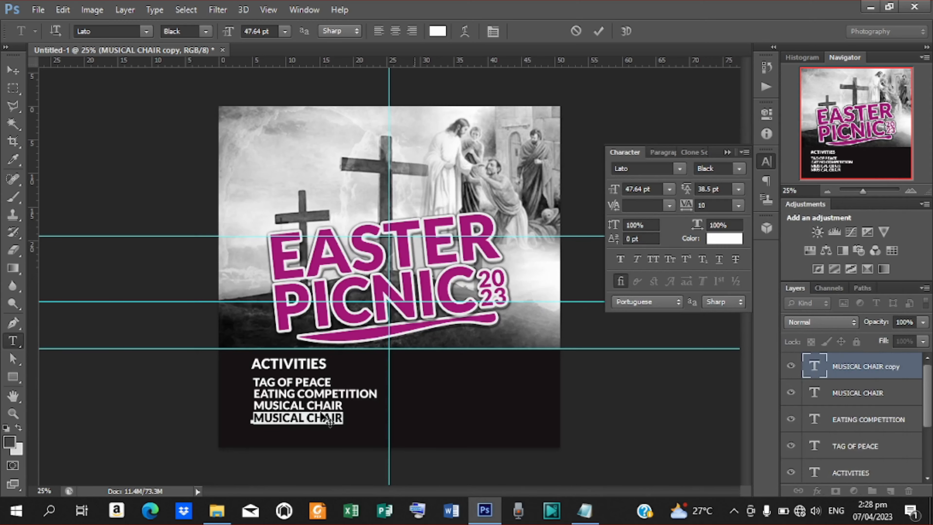
key("ctrl+v")
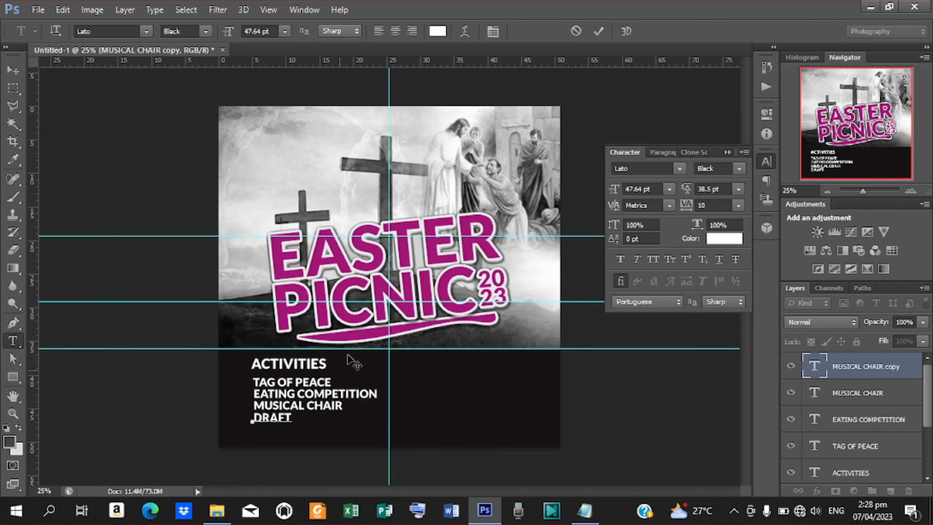
left_click(599, 31)
Duplicate the DRAFT layer and nudge the copy down one line below the original
left_click(7, 70)
key("ctrl+j")
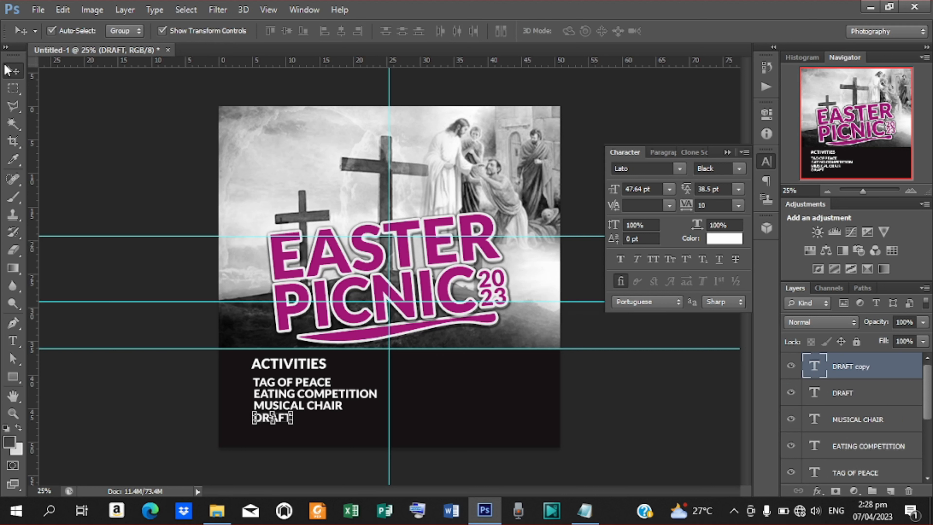
key("shift+Down")
key("shift+Down")
key("shift+Down")
key("shift+Down")
key("shift+Down")
key("shift+Down")
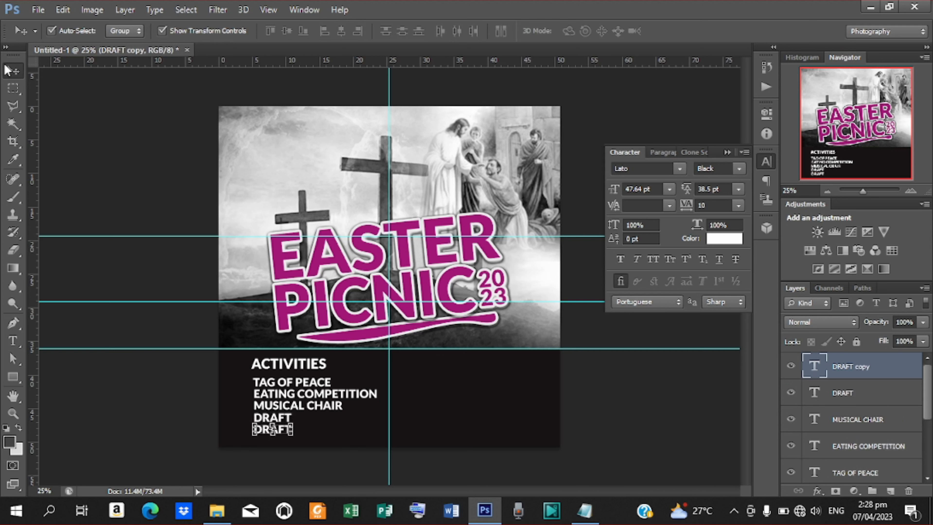
Replace the wording of the lower DRAFT copy with OWARE, copied from the Notepad file
key("t")
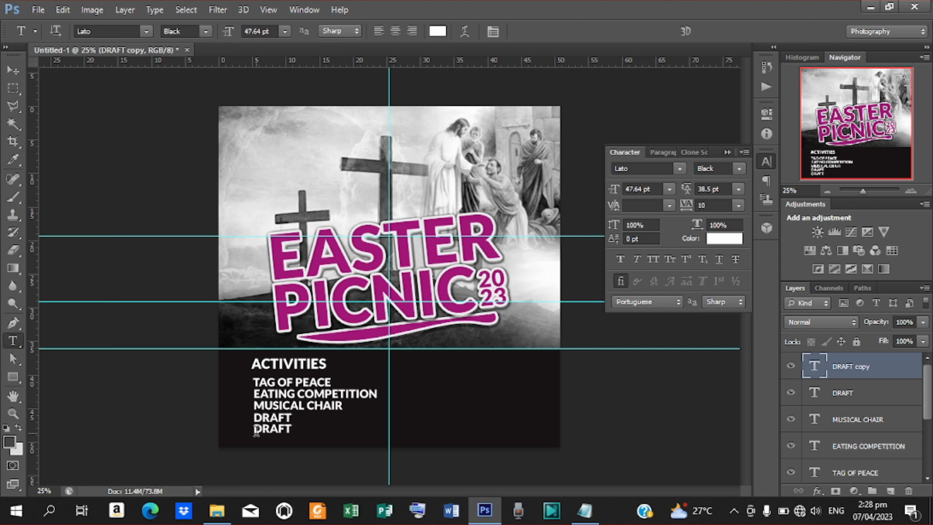
double_click(254, 430)
left_click(584, 510)
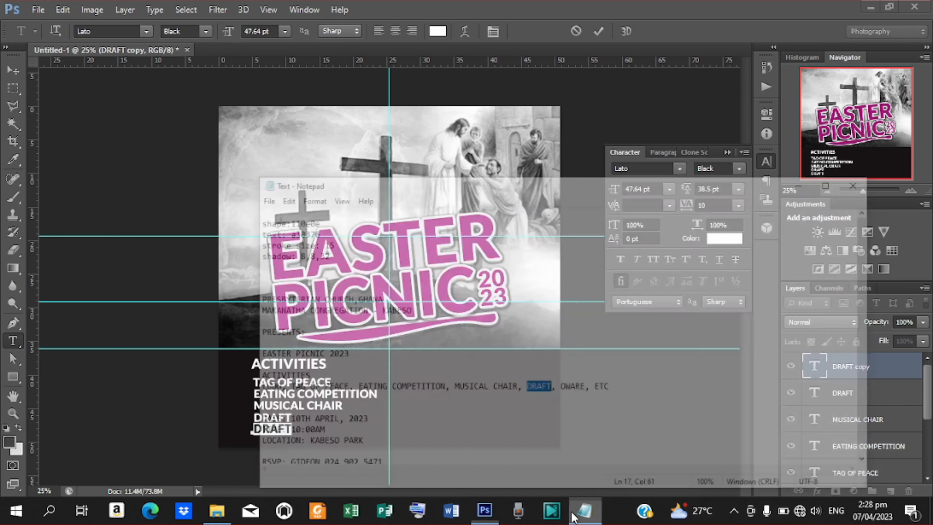
left_click_drag(547, 360, 570, 355)
right_click(566, 359)
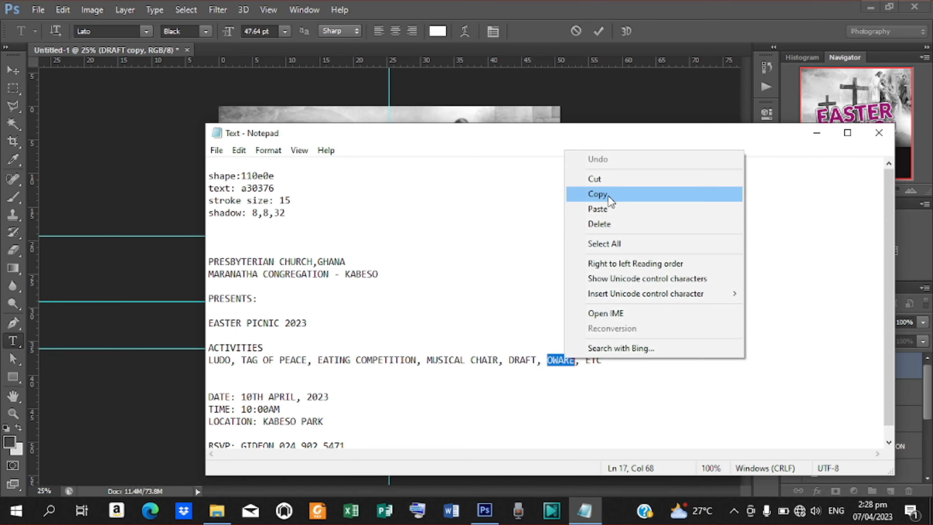
left_click(608, 195)
left_click(817, 131)
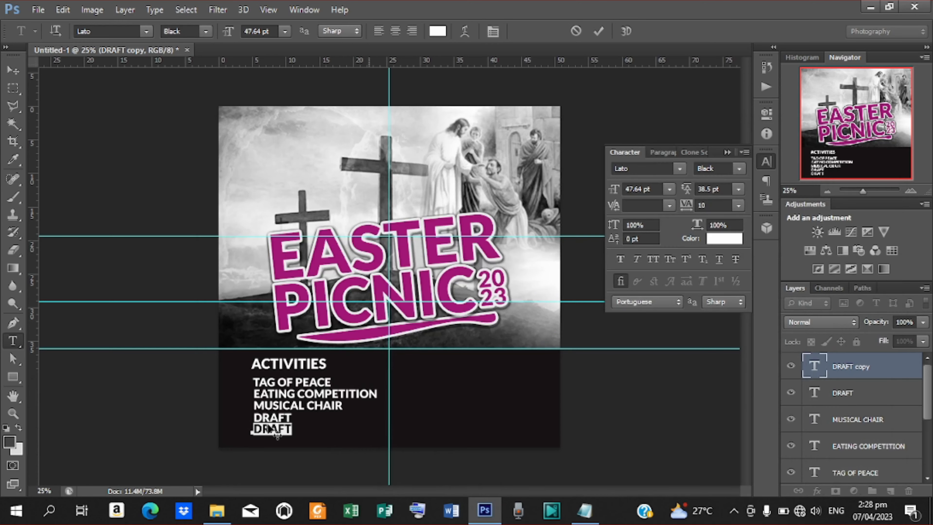
key("ctrl+v")
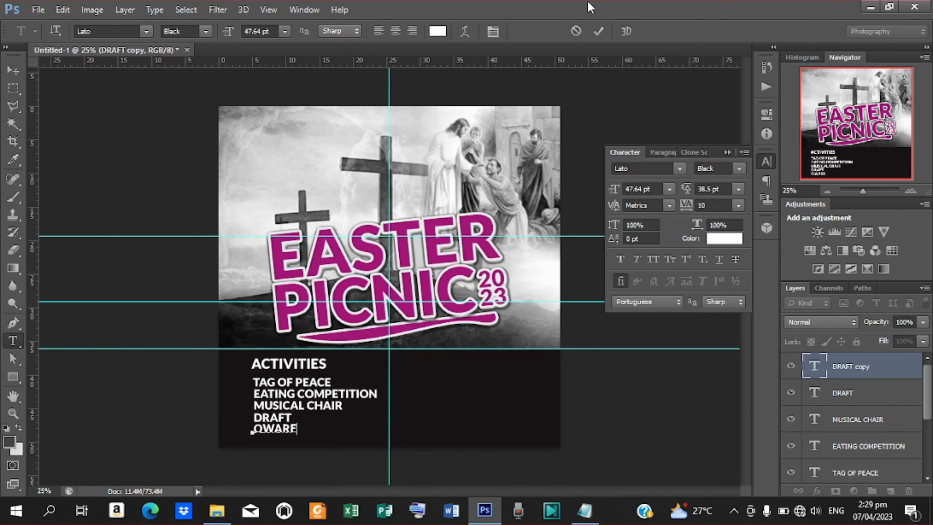
left_click(599, 31)
Duplicate the OWARE layer and nudge the copy down one line below the original
left_click(8, 71)
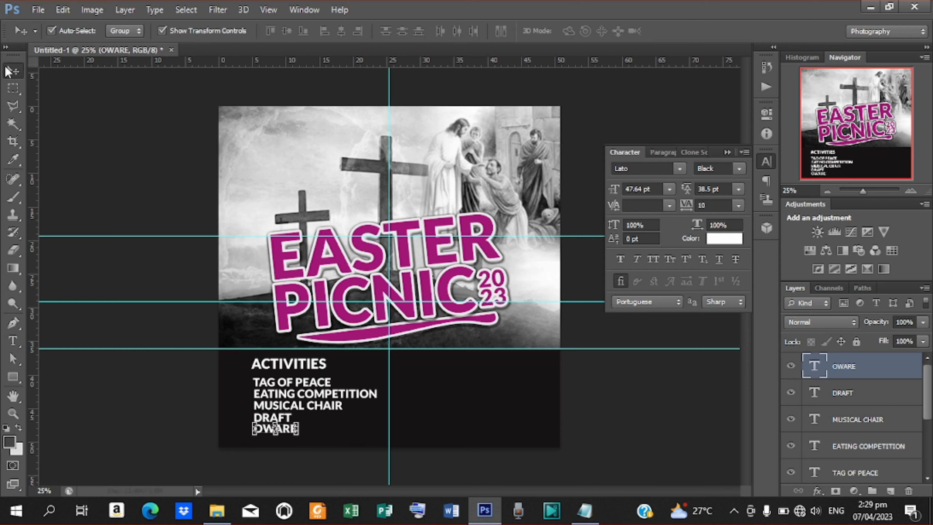
key("ctrl+j")
key("shift+Down")
key("shift+Down")
key("shift+Down")
key("shift+Down")
key("shift+Down")
key("shift+Down")
key("shift+Down")
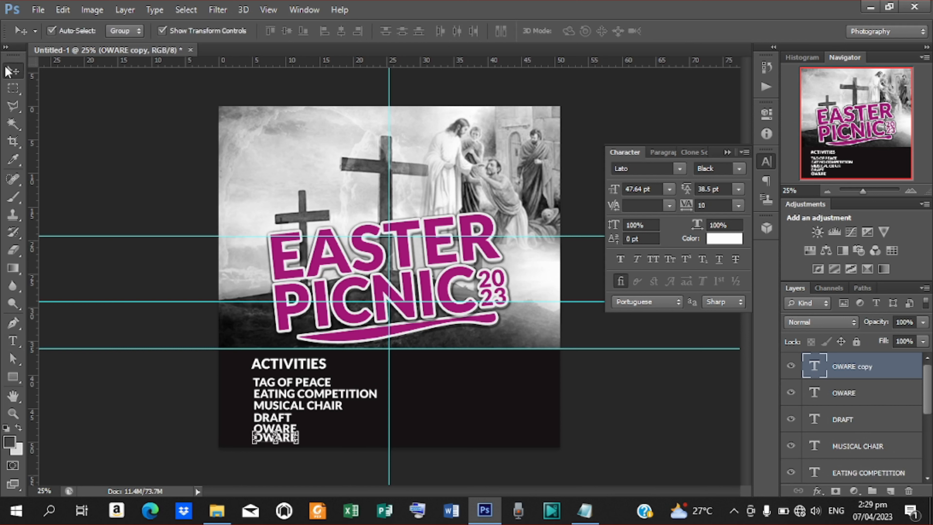
Replace the wording of the lower OWARE copy with LUDO from the Notepad file and extend it to LUDO, ETC
key("t")
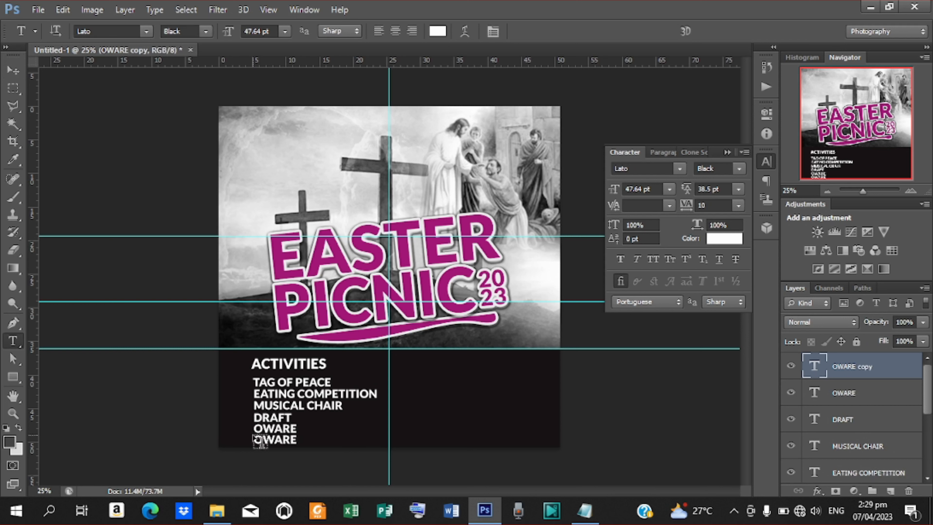
left_click_drag(254, 441, 360, 442)
left_click(588, 510)
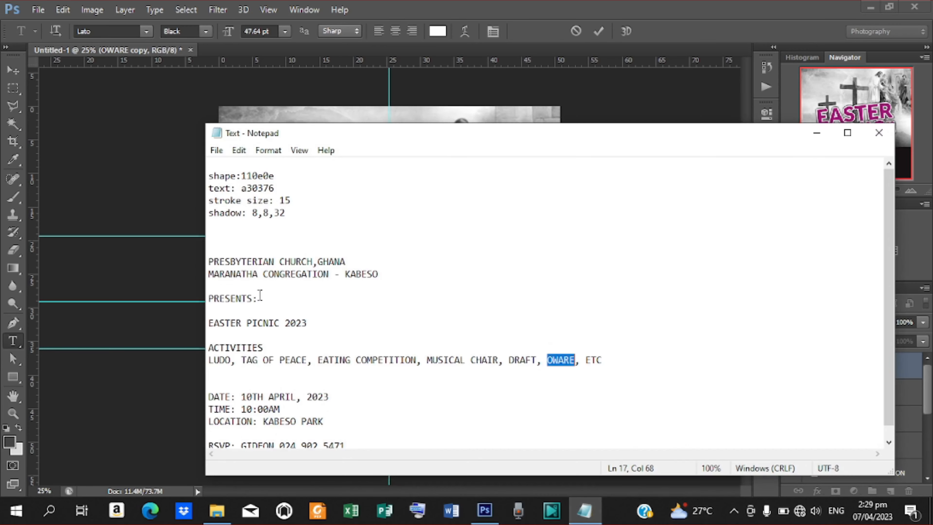
left_click_drag(230, 361, 209, 362)
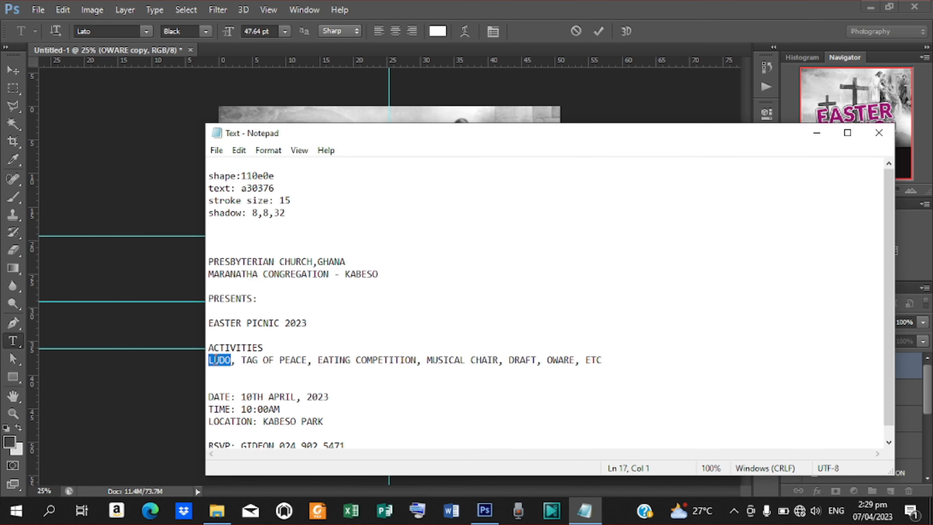
right_click(217, 364)
left_click(274, 195)
left_click(816, 133)
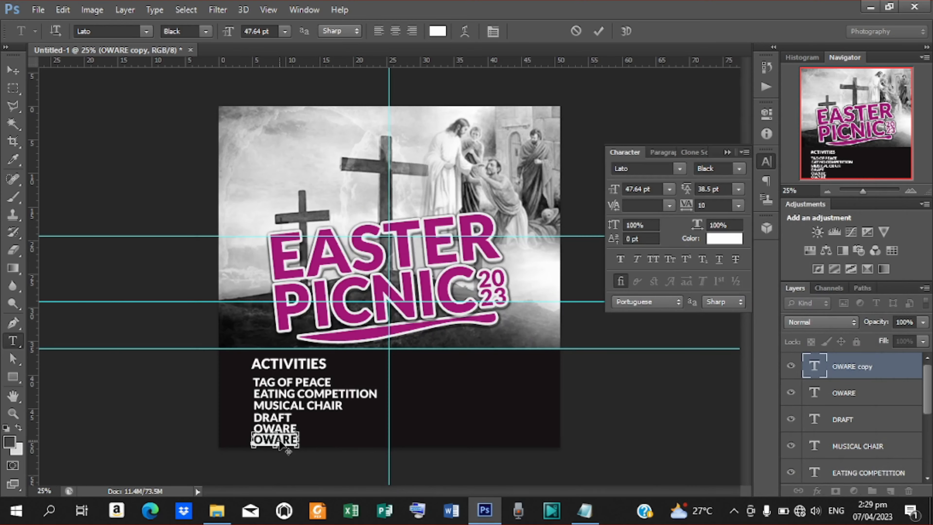
key("ctrl+v")
left_click(598, 31)
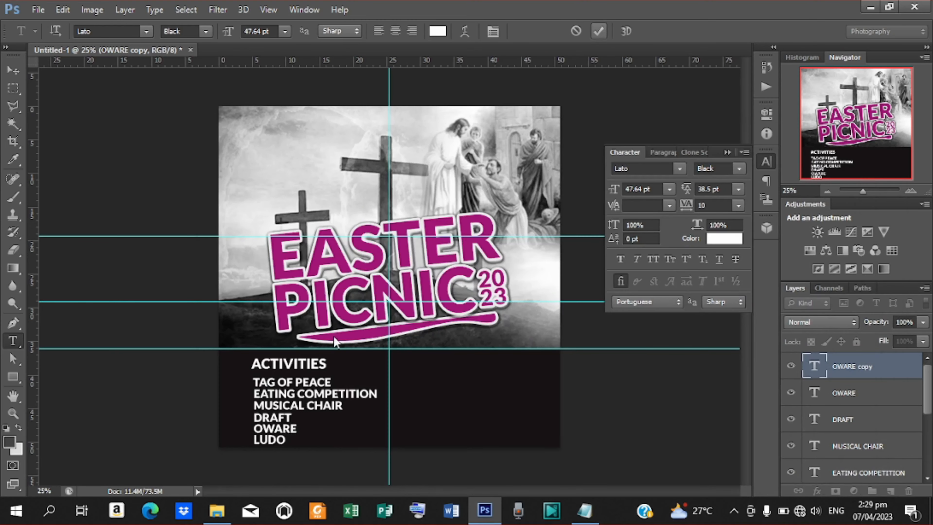
left_click(285, 439)
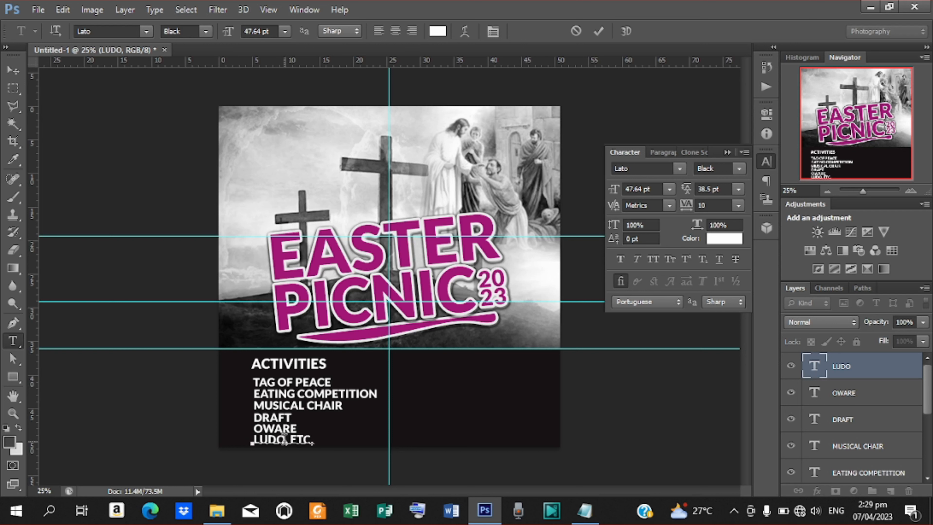
left_click(598, 31)
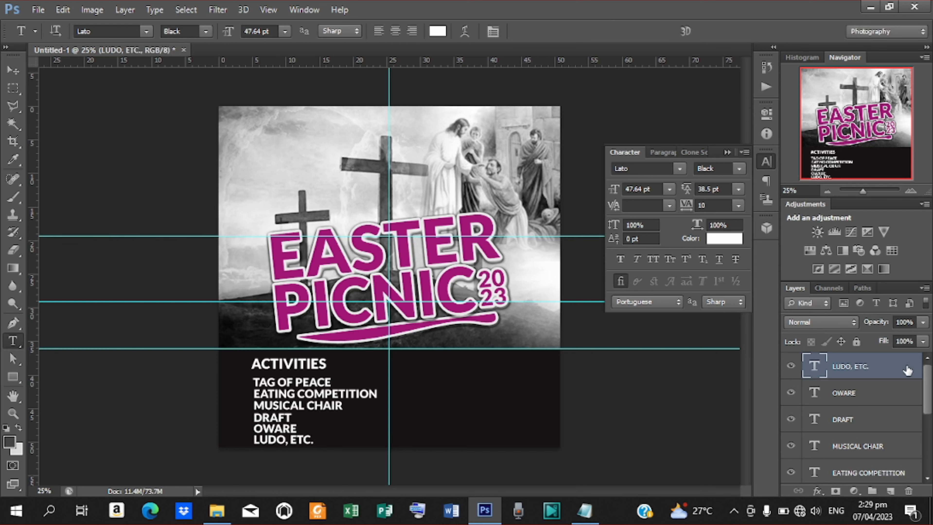
Select all the activity lines from LUDO, ETC. to TAG OF PEACE and scale them down to about 85%
scroll(930, 391, "down", 3)
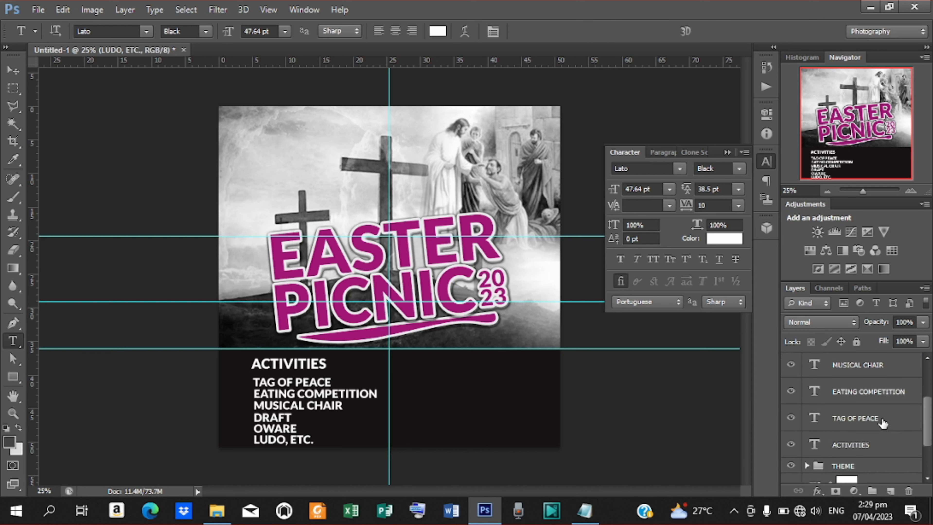
left_click(883, 422, "shift")
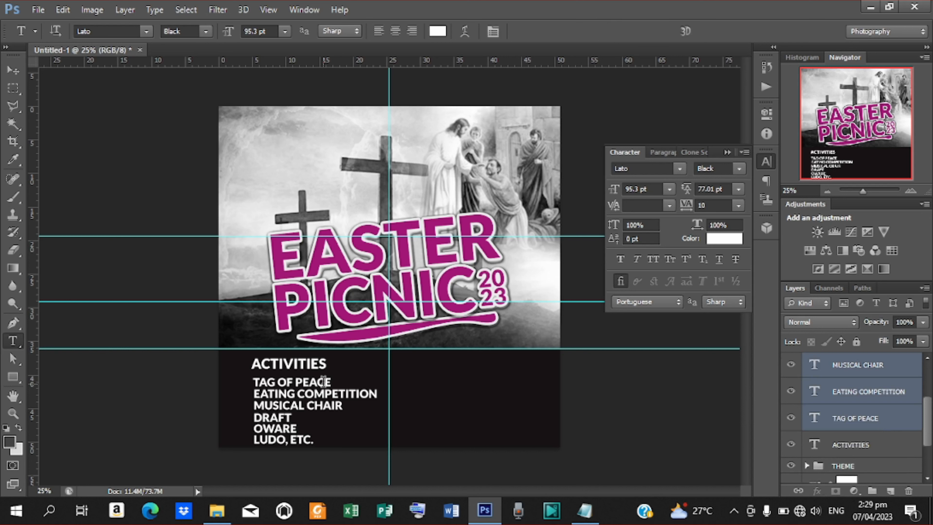
left_click(13, 69)
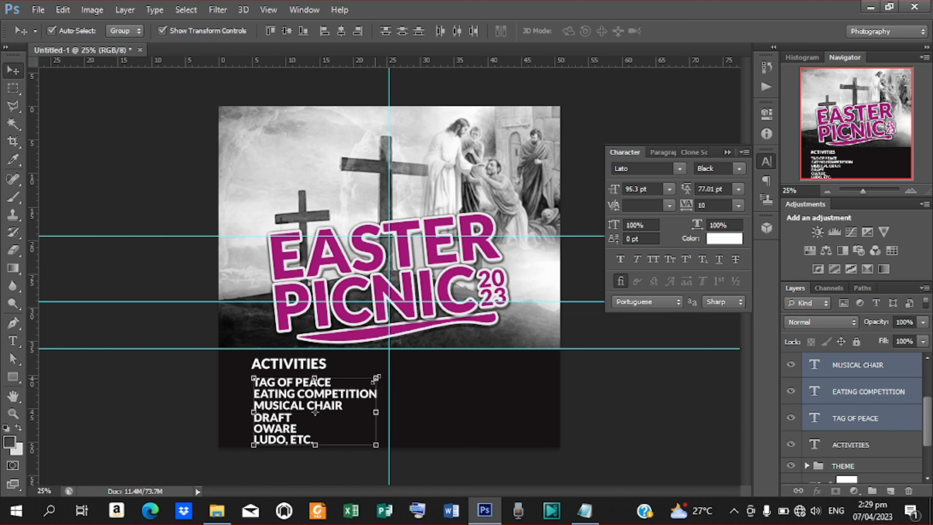
left_click_drag(376, 378, 369, 383)
Nudge the scaled activity lines left and up to about X 484 px, Y 1750 px and apply the transform
key("shift+Left")
key("shift+Left")
key("shift+Left")
key("shift+Left")
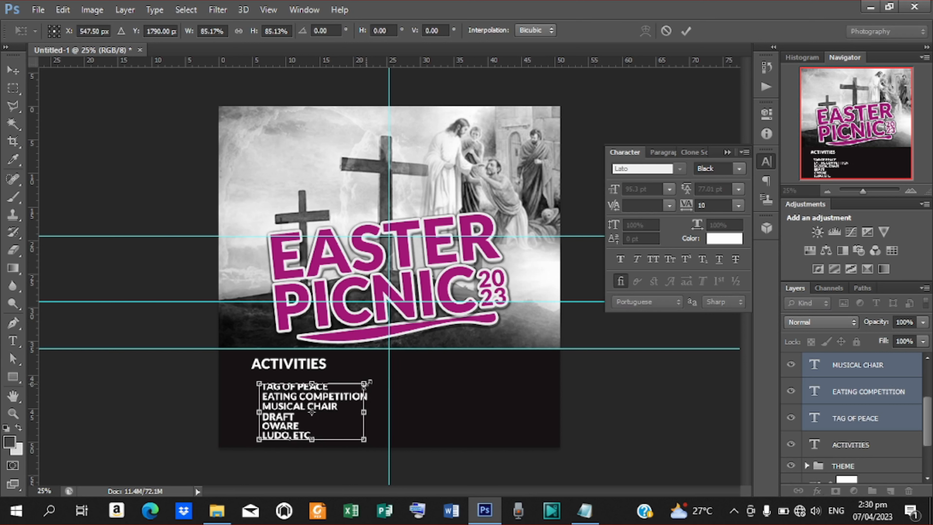
key("Left")
key("Left")
key("Up")
key("Up")
key("Up")
key("Up")
key("Up")
key("Up")
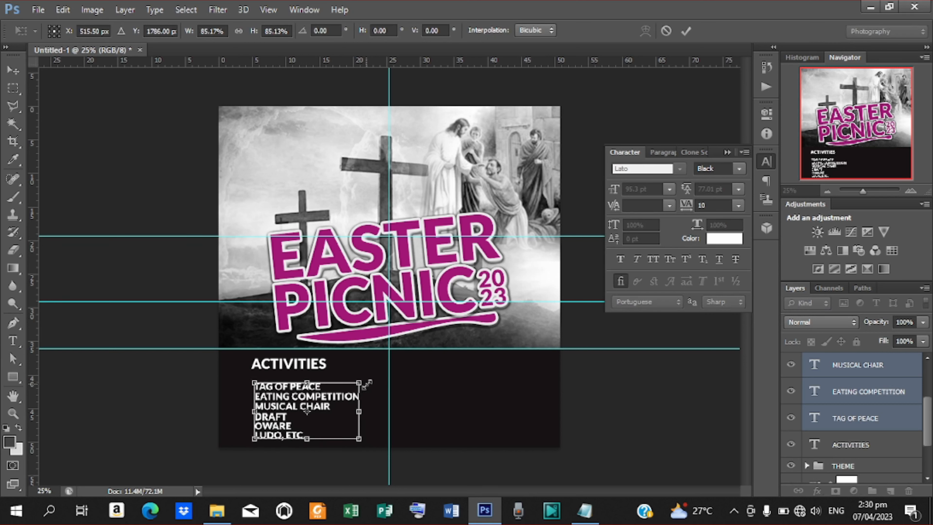
key("Up")
key("Up")
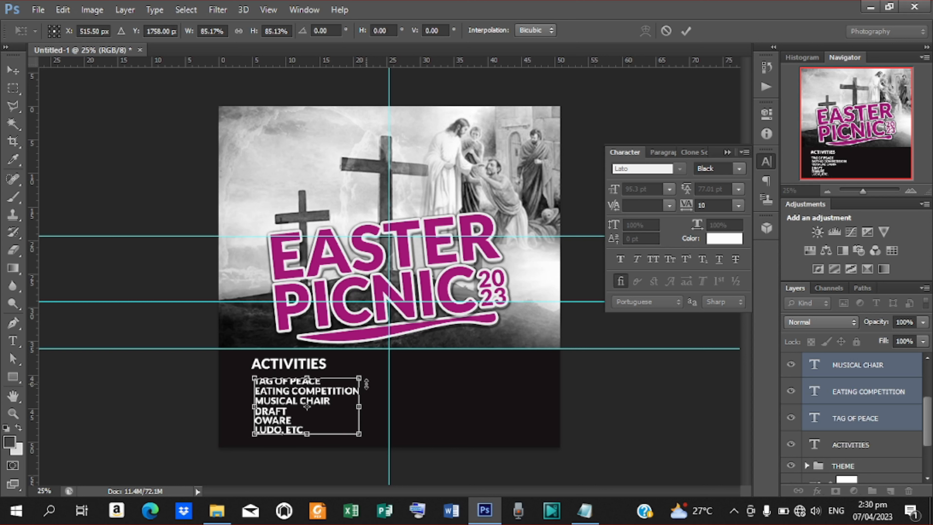
key("Left")
key("Left")
key("Left")
key("Left")
key("Left")
key("Left")
key("Left")
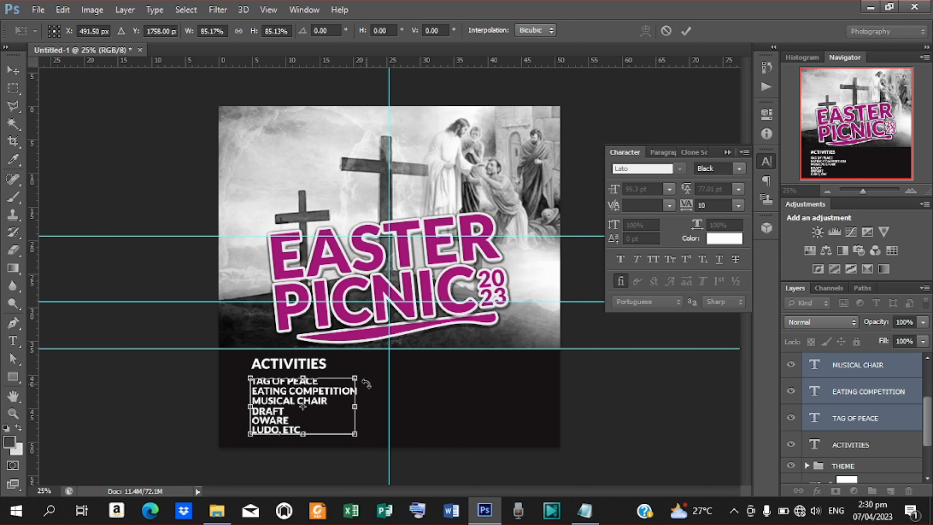
key("Left")
key("Up")
key("Up")
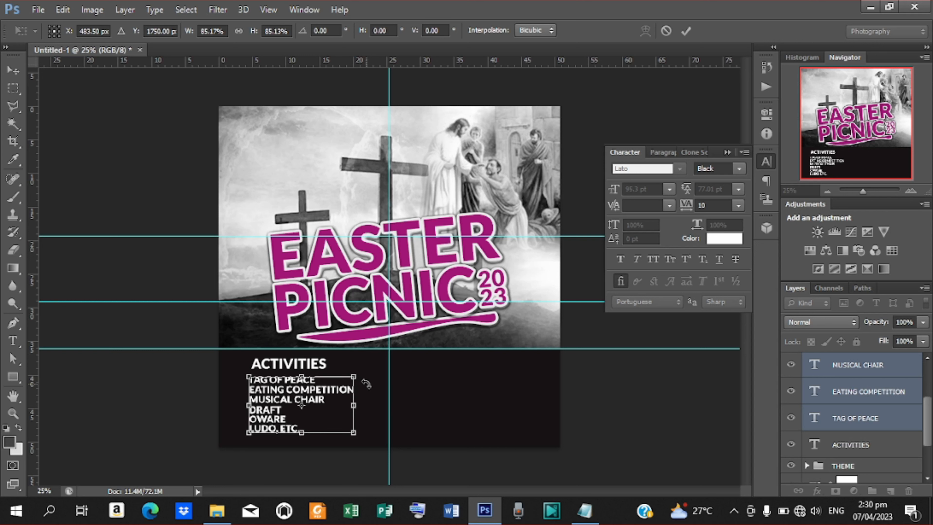
left_click(686, 30)
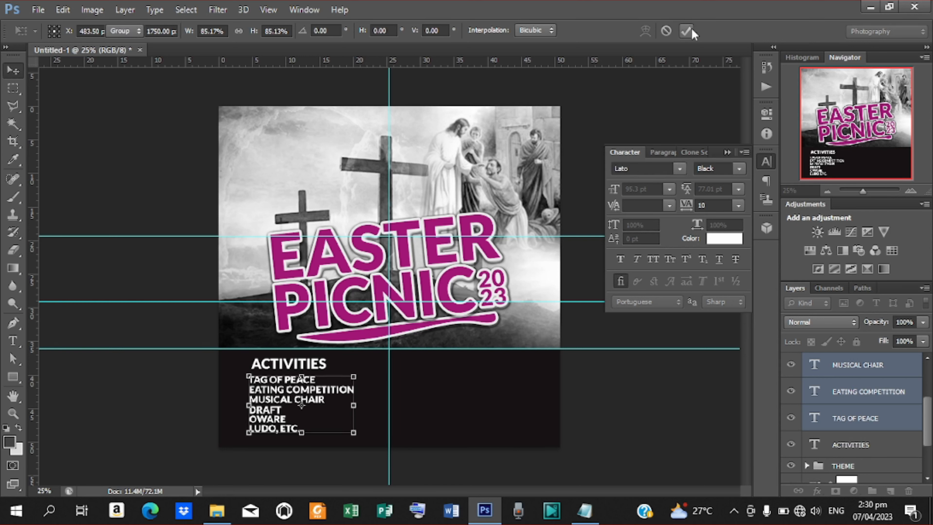
Nudge the activity lines further up so they sit tightly beneath the ACTIVITIES heading
key("Up")
key("Up")
key("Up")
key("Up")
key("Up")
key("Up")
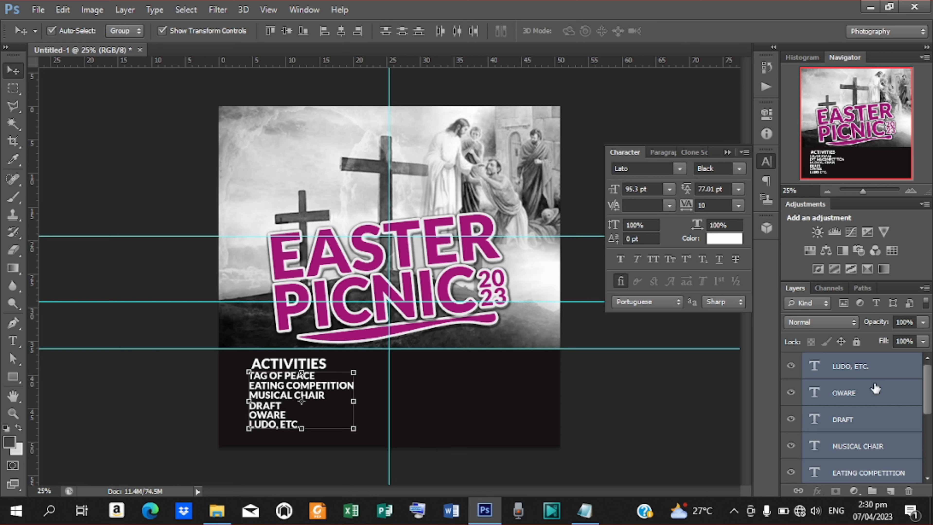
Add the ACTIVITIES heading to the selected activity line layers and group them all together
scroll(882, 412, "down", 3)
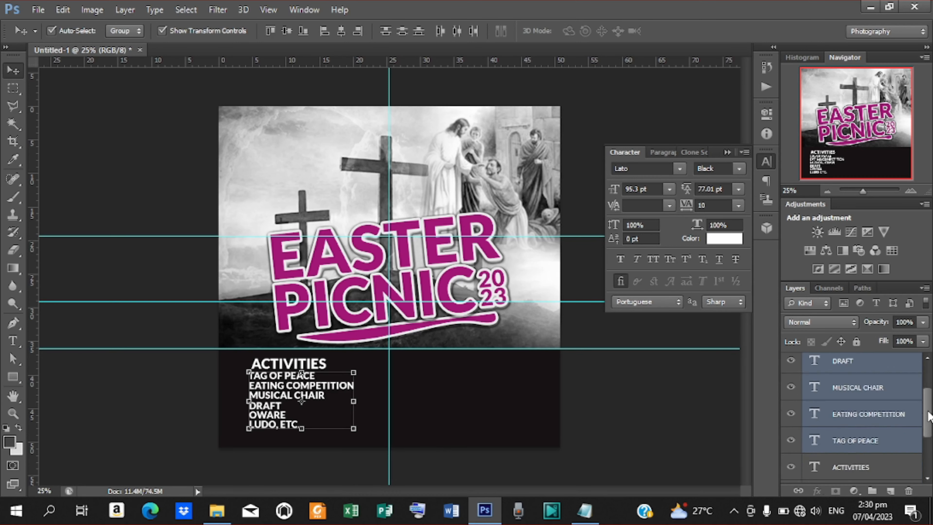
left_click(862, 440, "shift")
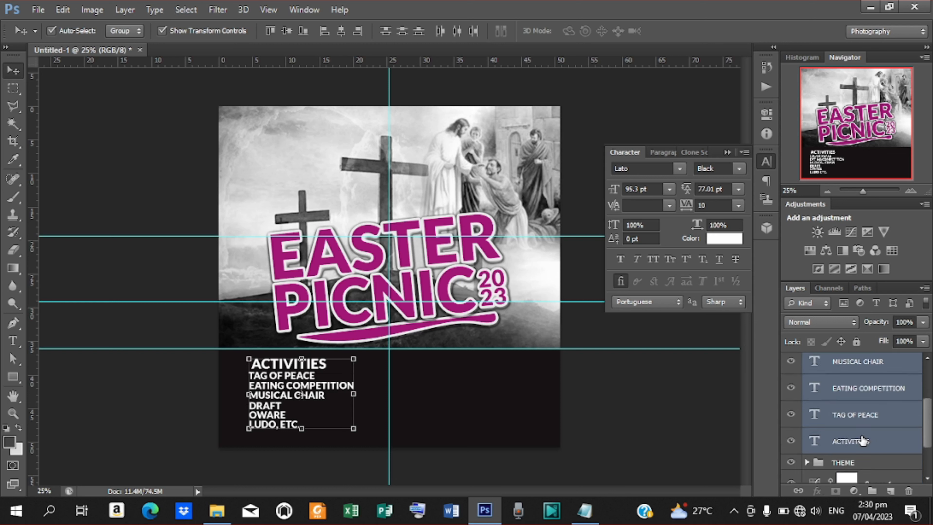
key("ctrl+g")
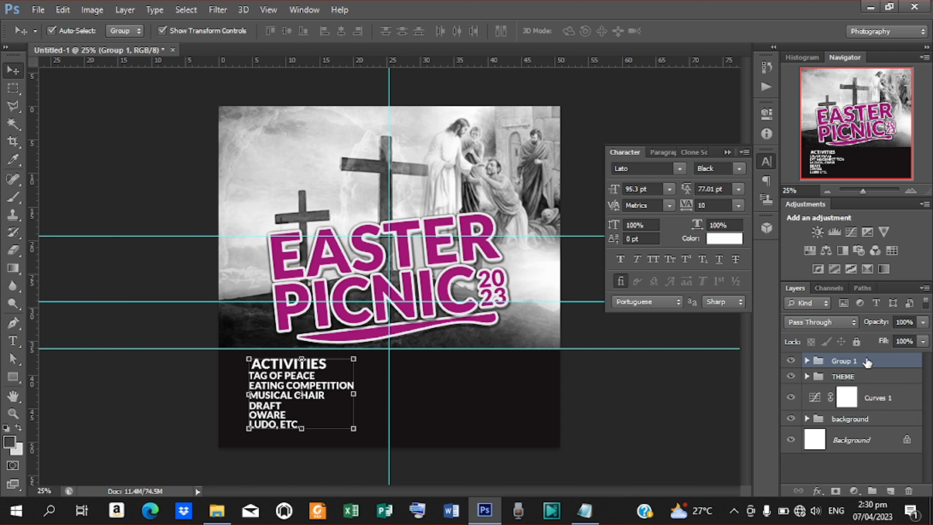
Rename the new layer group as ACTIVITIES and expand it to show its text layers
double_click(861, 362)
type("ACTIVITIES")
left_click(807, 360)
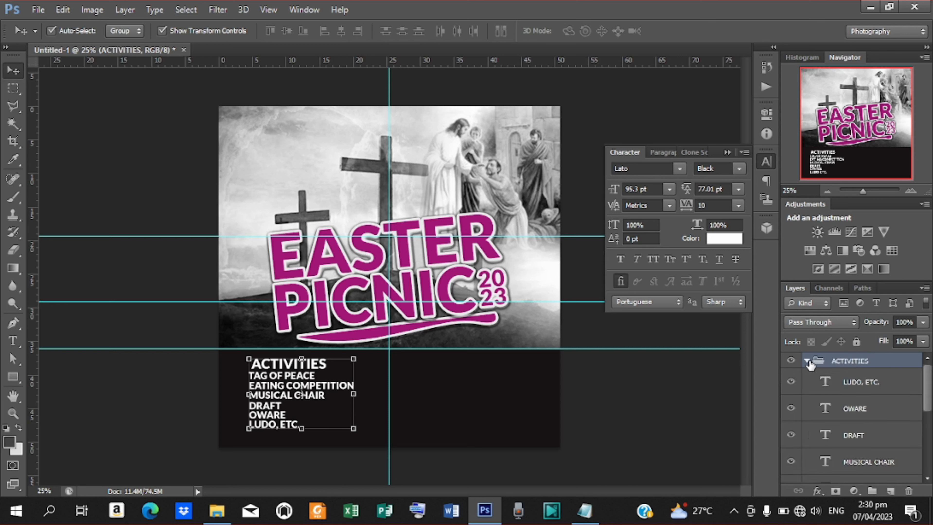
Select the ACTIVITIES heading text inside the group and nudge it to the right above the activity lines
left_click_drag(927, 383, 920, 444)
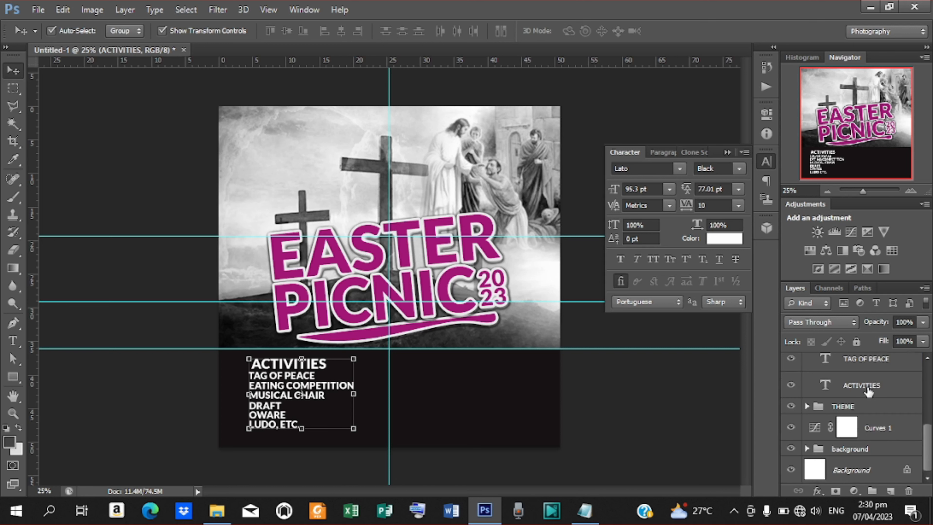
left_click(868, 392)
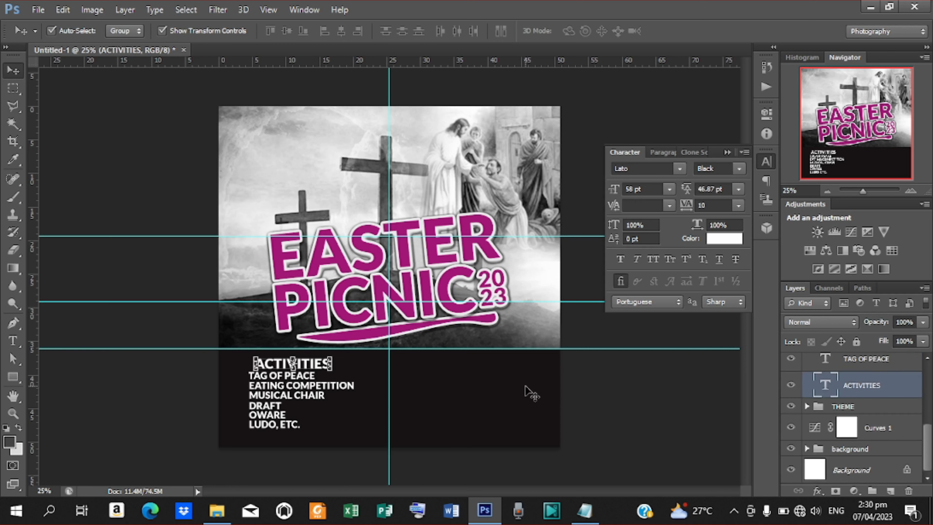
key("shift+Right")
key("shift+Right")
key("shift+Right")
Recolour the ACTIVITIES heading by sampling the title's magenta and brightening it to c0008a
left_click(724, 239)
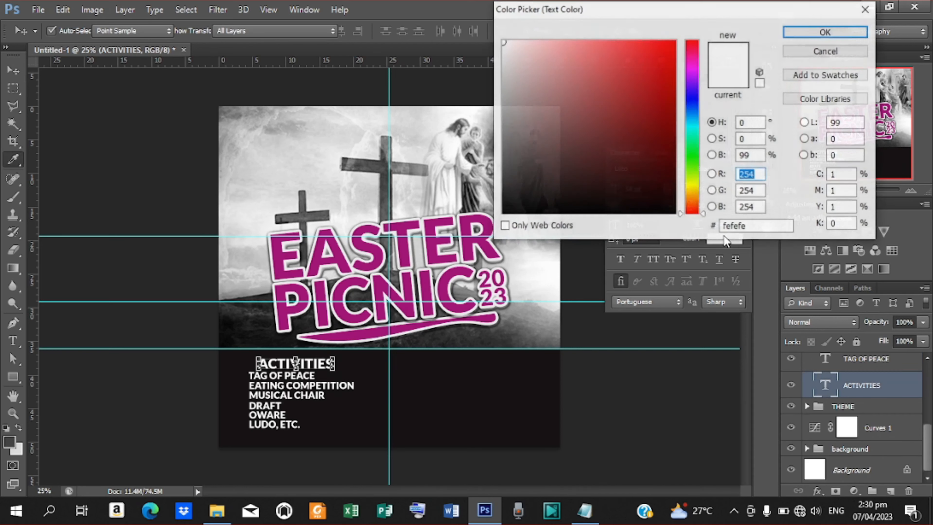
left_click(434, 252)
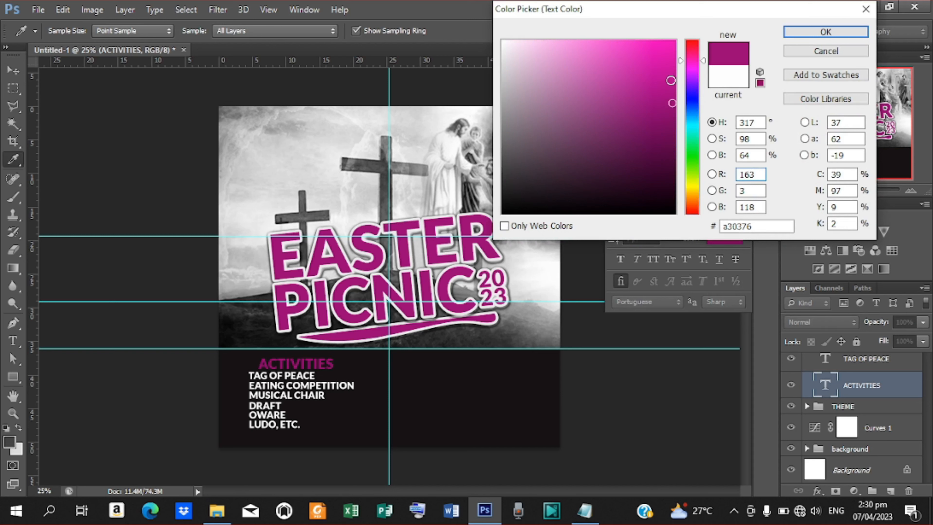
left_click_drag(671, 81, 681, 83)
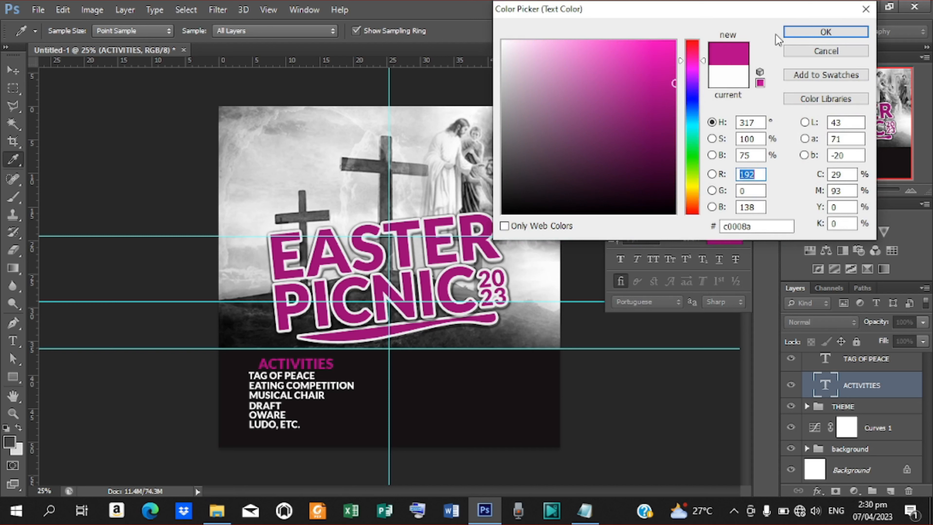
left_click(823, 32)
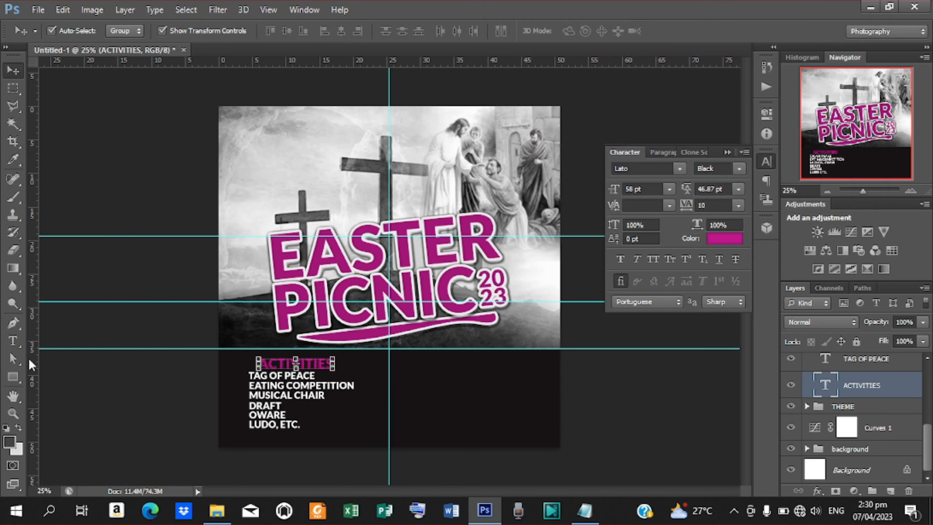
Draw a thin rectangle about 648 × 8 px across the ACTIVITIES heading and fill it with magenta
left_click(18, 379)
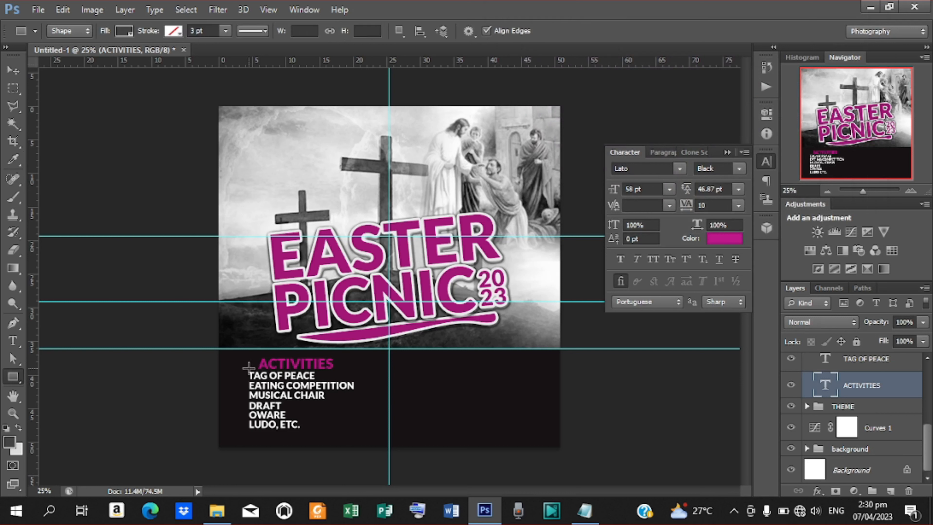
left_click_drag(244, 363, 354, 362)
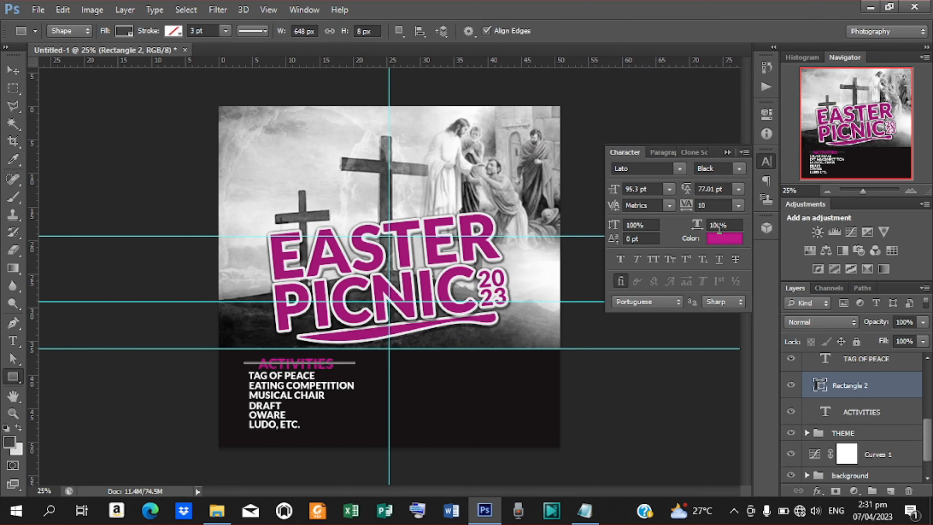
left_click(124, 31)
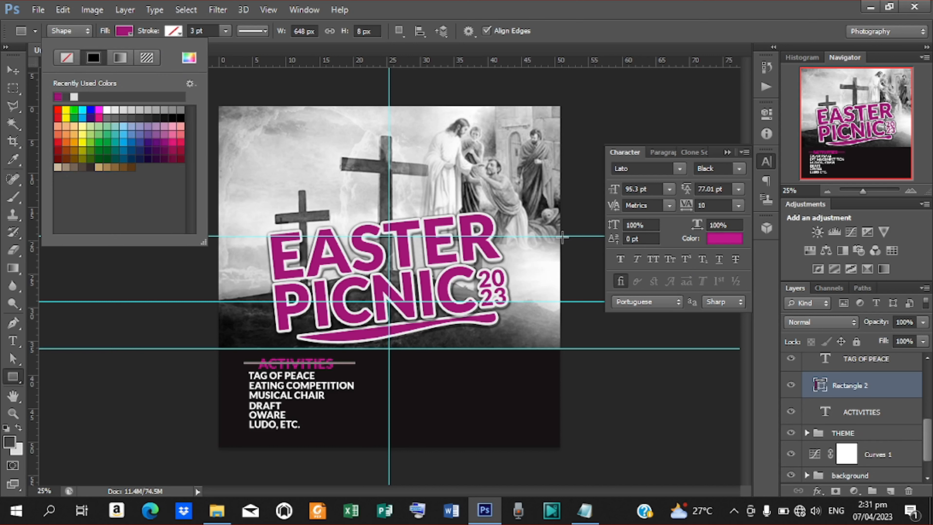
Rasterize the thin magenta rectangle layer crossing the ACTIVITIES heading
left_click(879, 395)
right_click(880, 396)
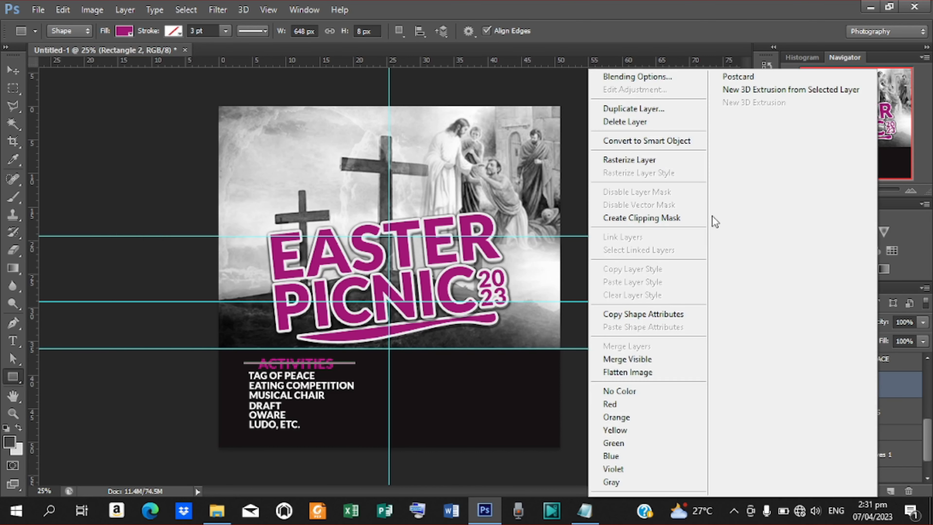
left_click(651, 159)
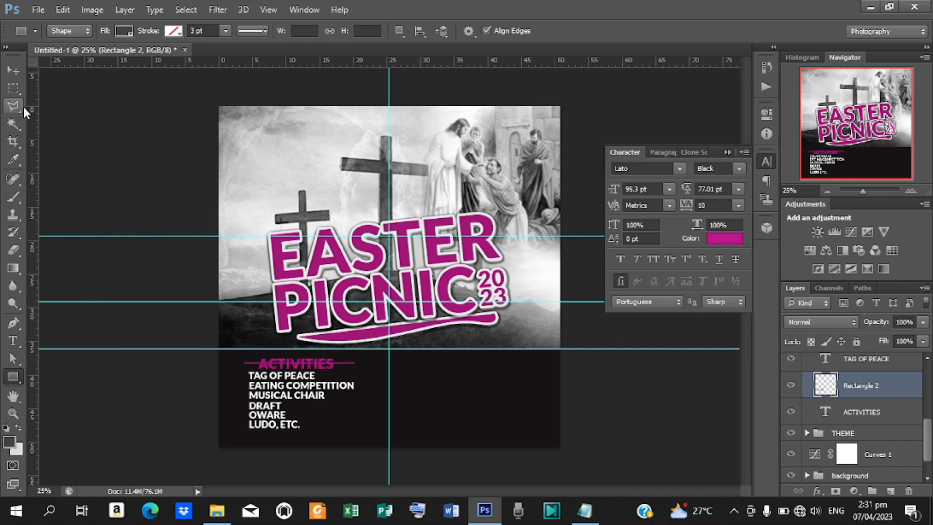
Cut away the part of the magenta line crossing the ACTIVITIES heading with a polygonal lasso selection, leaving a dash on each side, and deselect everything
left_click(13, 105)
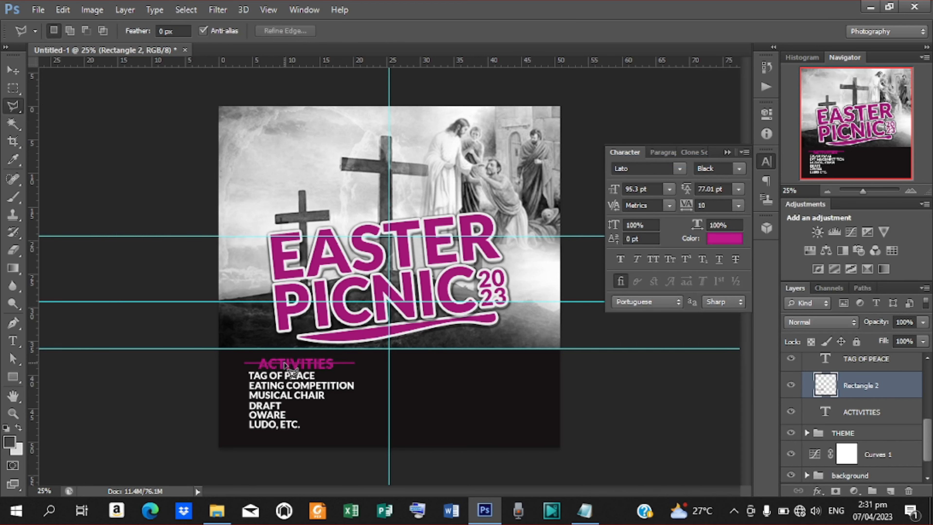
left_click(257, 361)
left_click(258, 369)
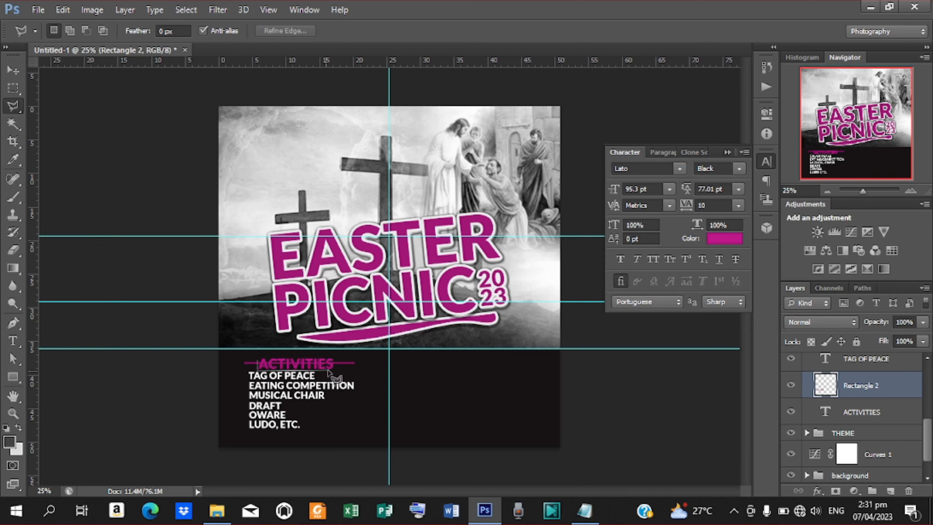
left_click(333, 369)
left_click(336, 355)
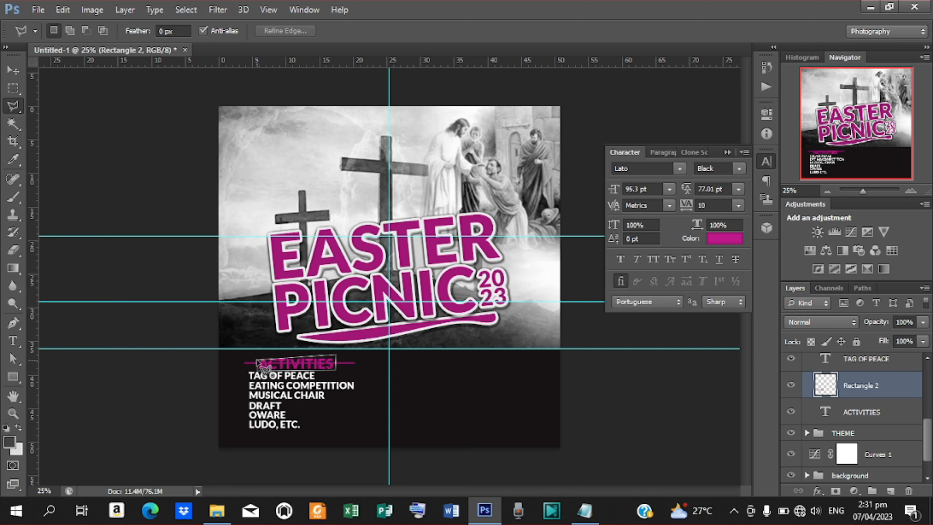
left_click(258, 361)
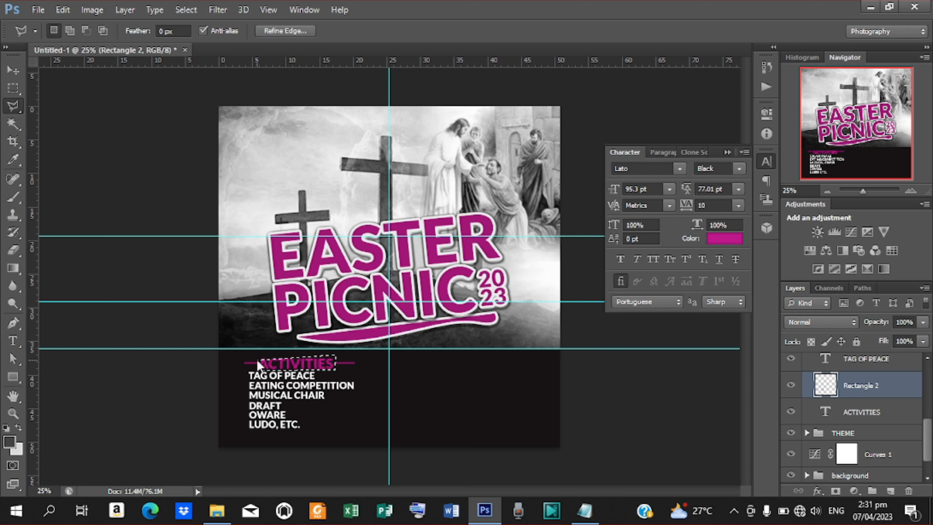
key("ctrl+d")
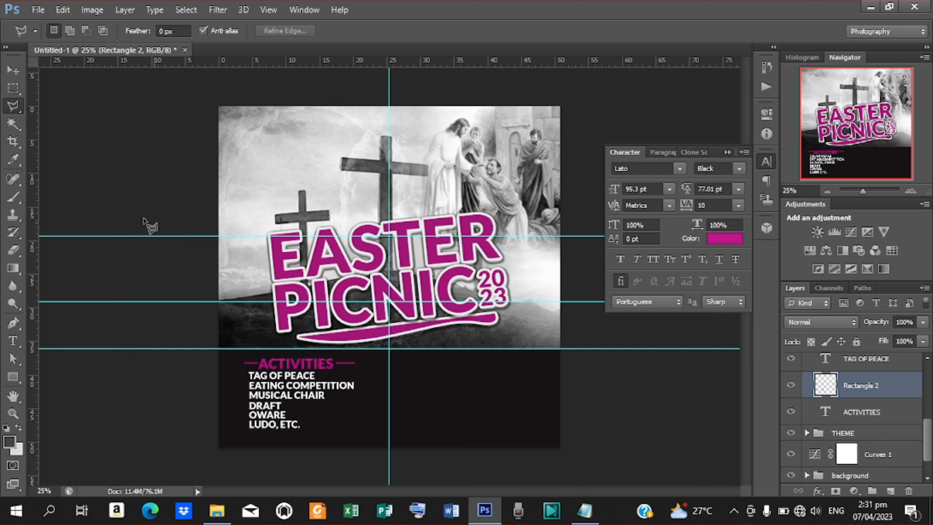
left_click(13, 70)
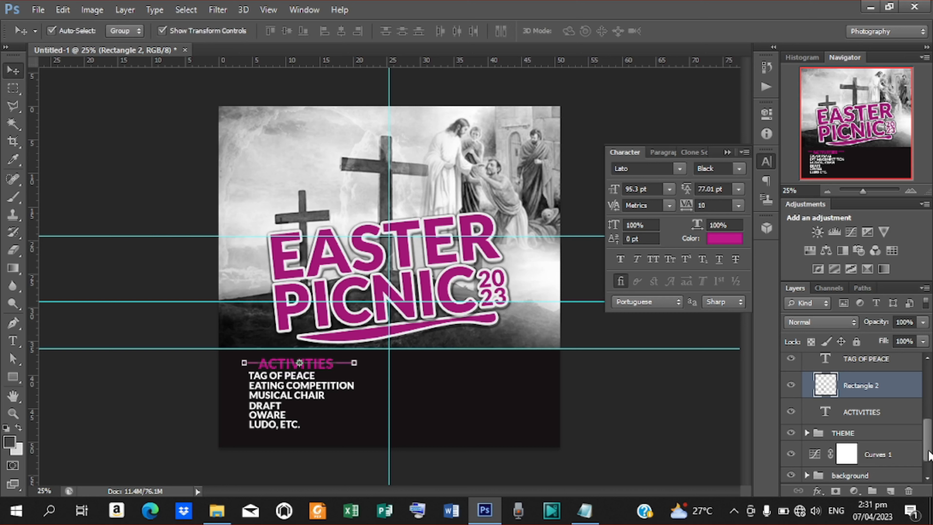
left_click_drag(928, 456, 929, 443)
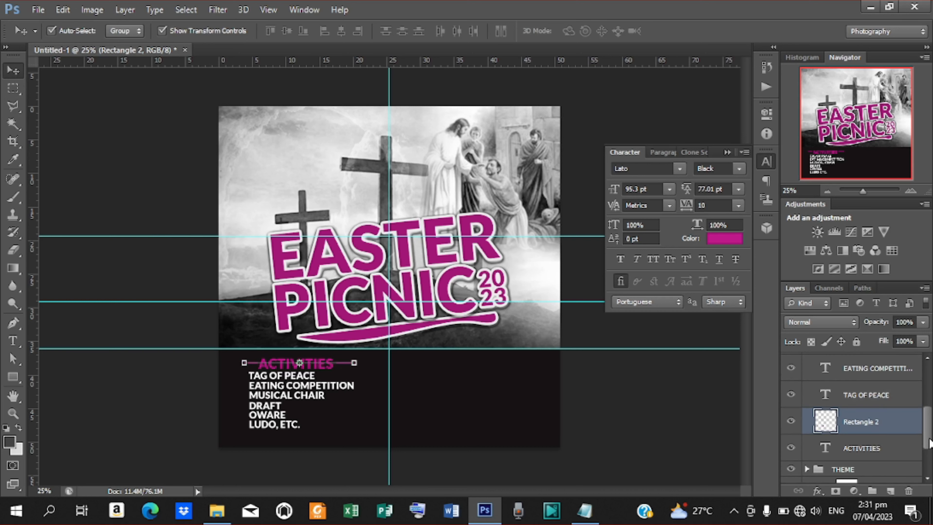
left_click(610, 382)
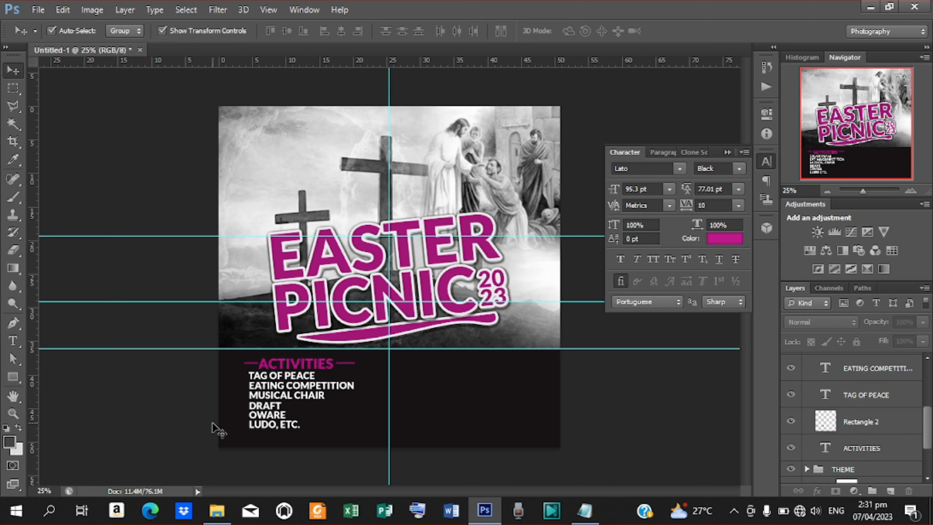
Add the text 10TH APRIL, 2023, copied from the Notepad file, to the right half of the flyer's dark band
left_click(19, 343)
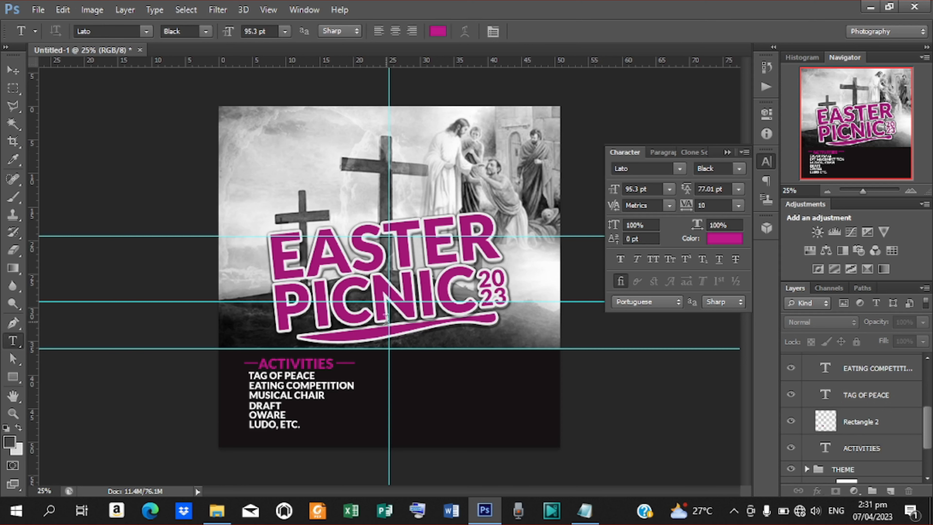
left_click(407, 364)
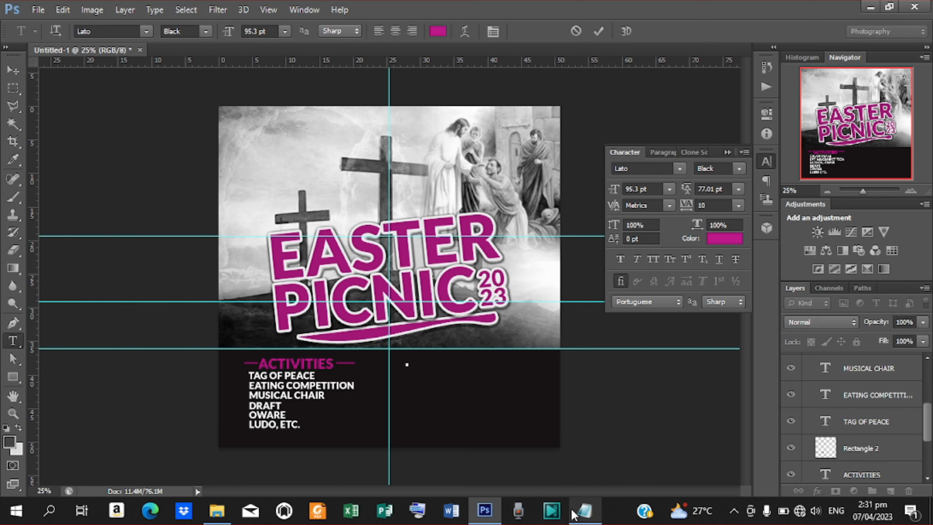
left_click(584, 510)
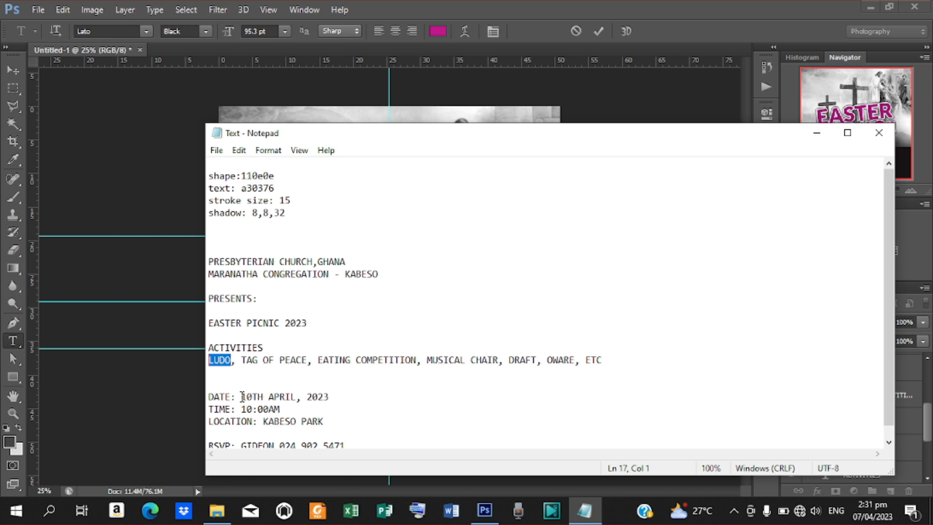
left_click_drag(243, 397, 330, 397)
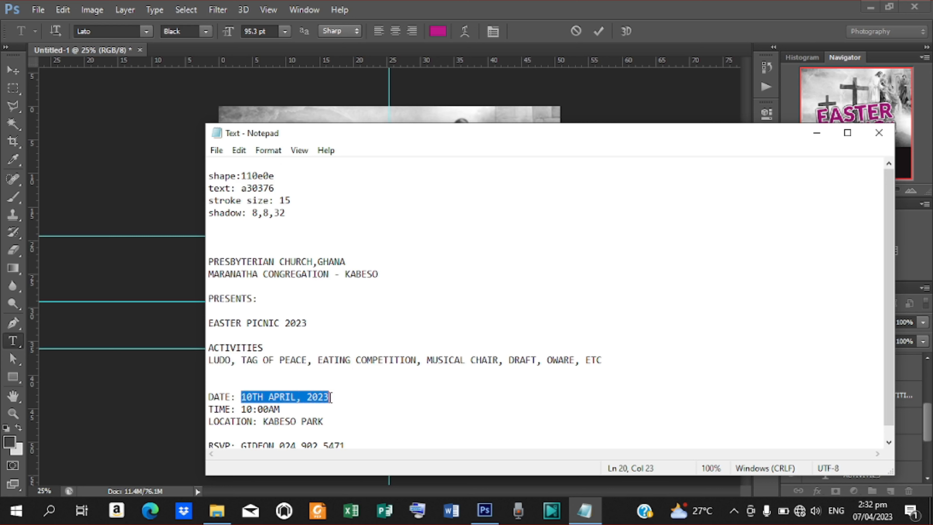
right_click(310, 395)
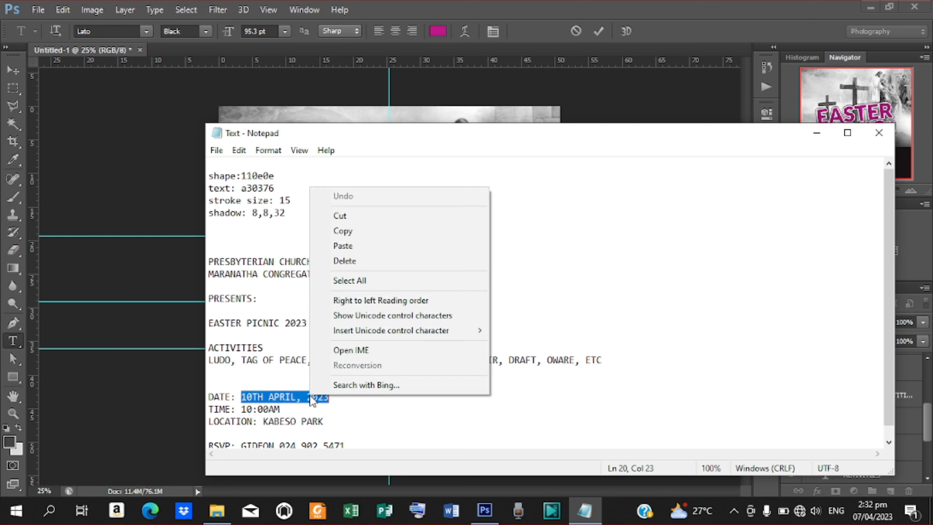
left_click(377, 233)
left_click(818, 133)
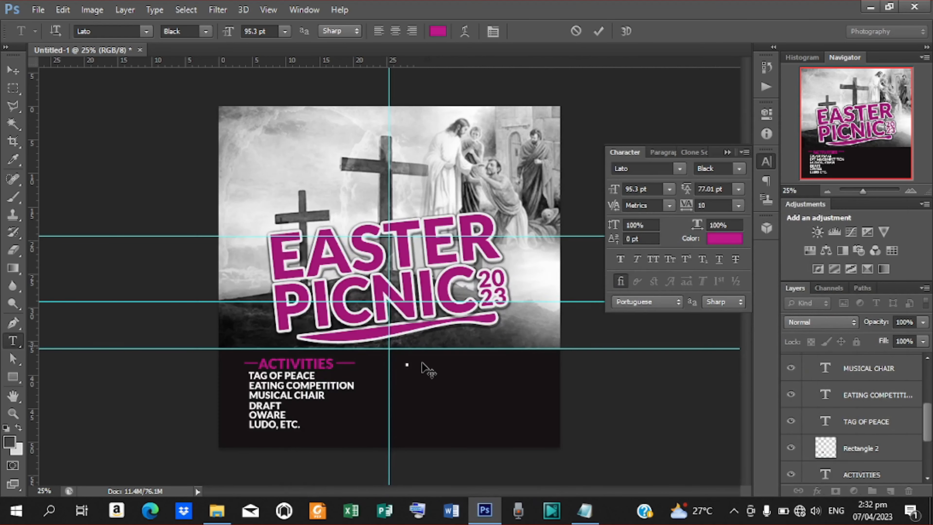
key("ctrl+v")
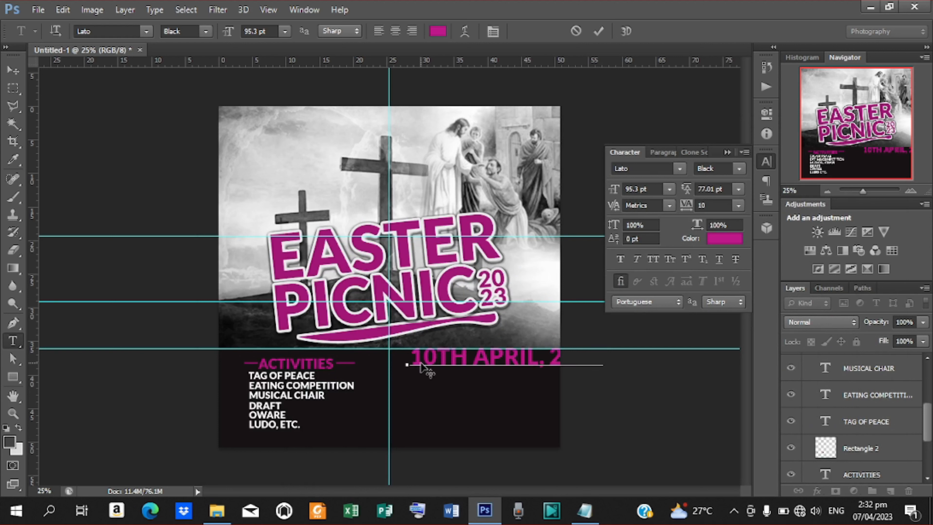
left_click(598, 33)
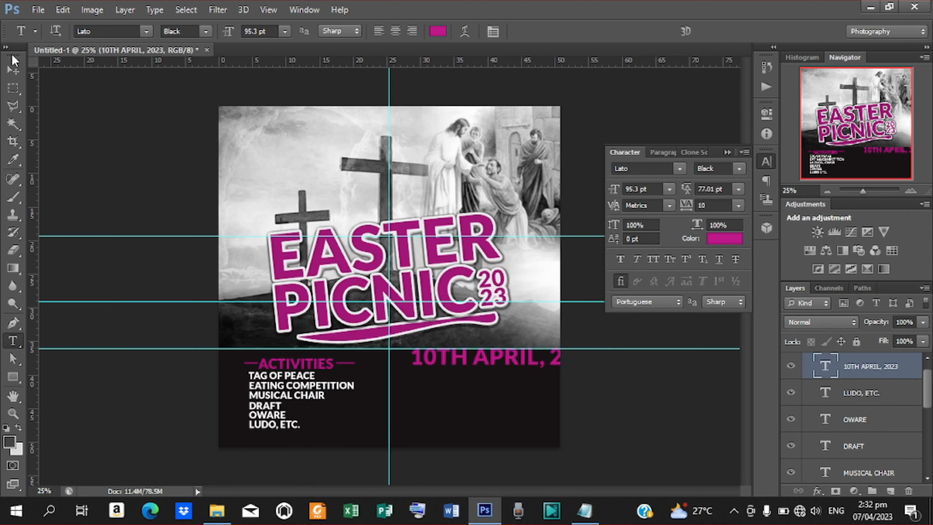
Scale the date text down to about 48 pt and position it within the right half of the dark band
left_click(13, 70)
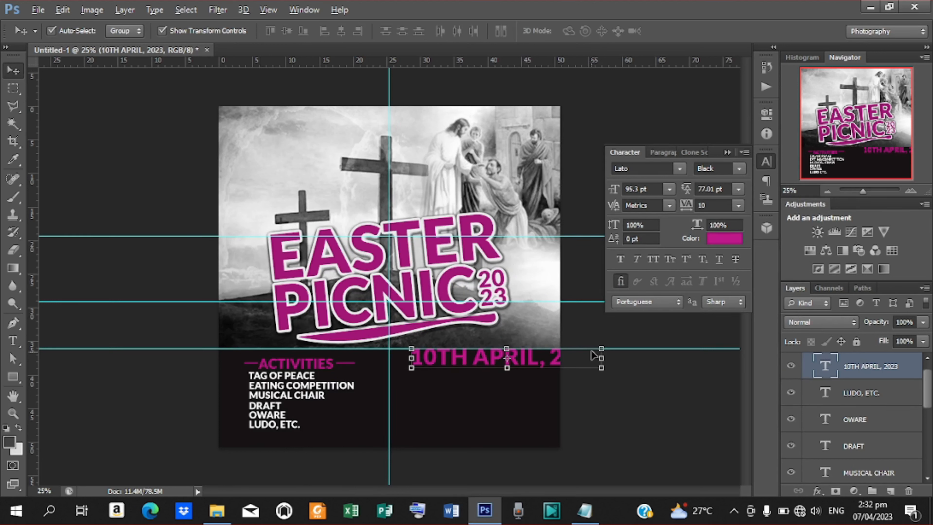
left_click_drag(601, 346, 514, 378)
key("Return")
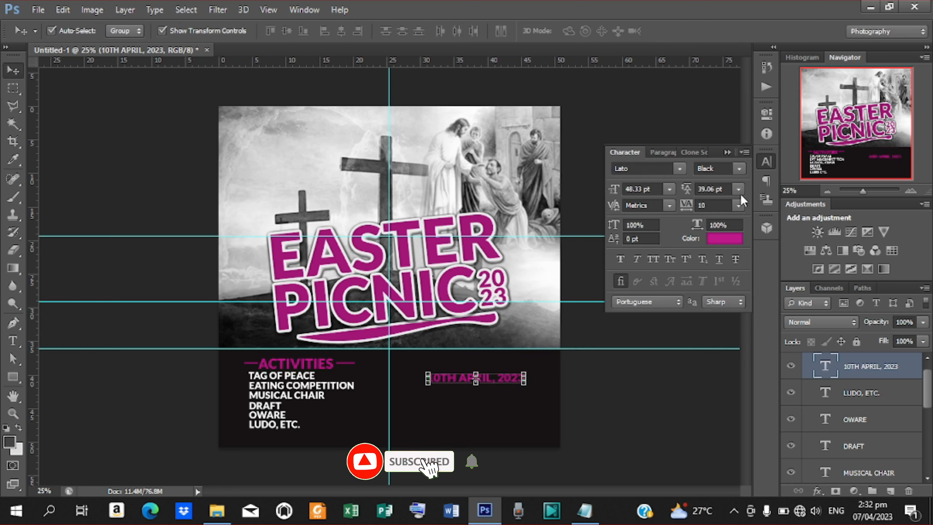
Recolour the date text to the light grey eaeaea sampled from the title's outline
left_click(714, 238)
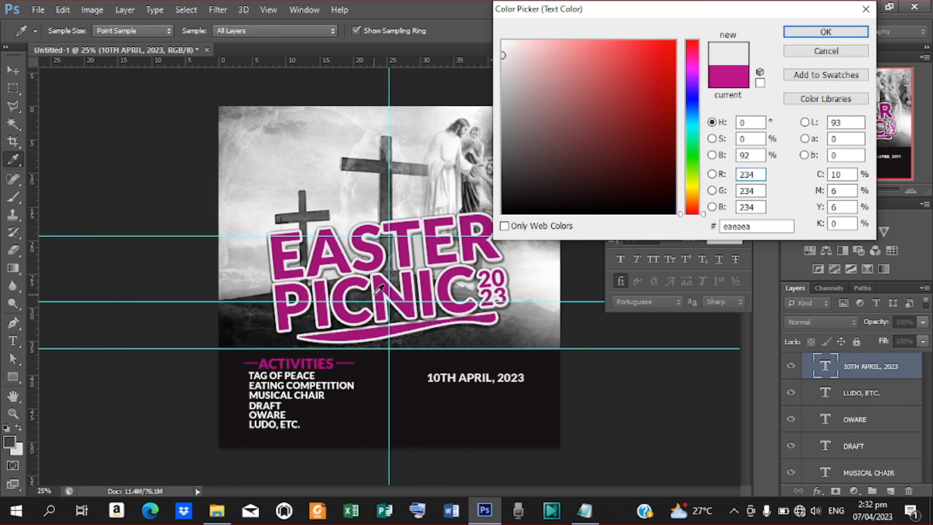
Apply the text colour eaeaea to the 10TH APRIL, 2023 line, duplicate it and move the copy directly below
left_click(824, 31)
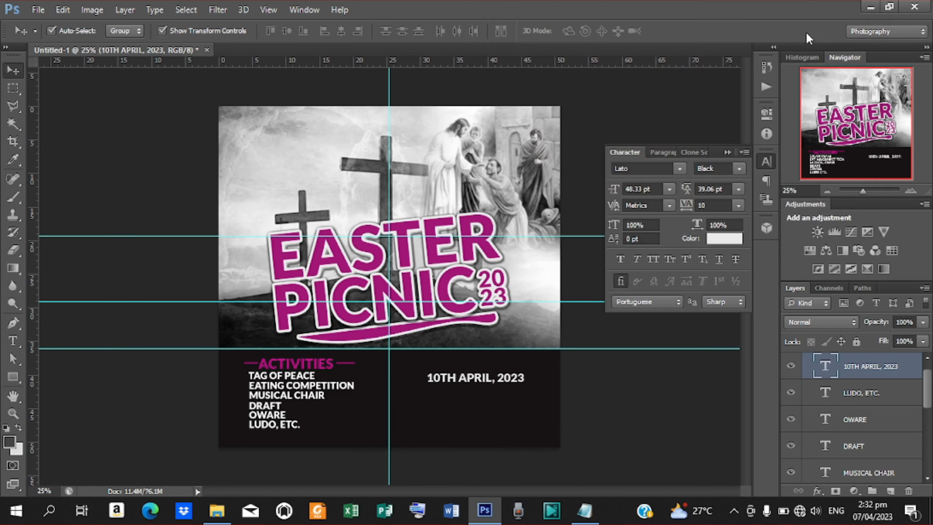
key("ctrl+j")
key("shift+Down")
key("shift+Down")
key("shift+Down")
key("shift+Down")
key("shift+Down")
key("shift+Down")
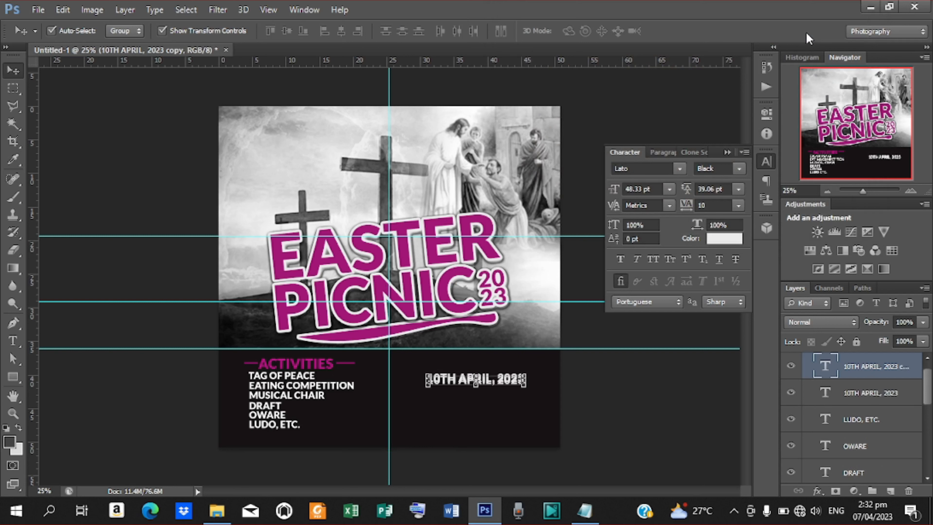
key("shift+Down")
key("shift+Down")
key("shift+Down")
key("shift+Down")
key("shift+Down")
key("shift+Down")
key("shift+Down")
key("shift+Down")
key("shift+Down")
key("shift+Down")
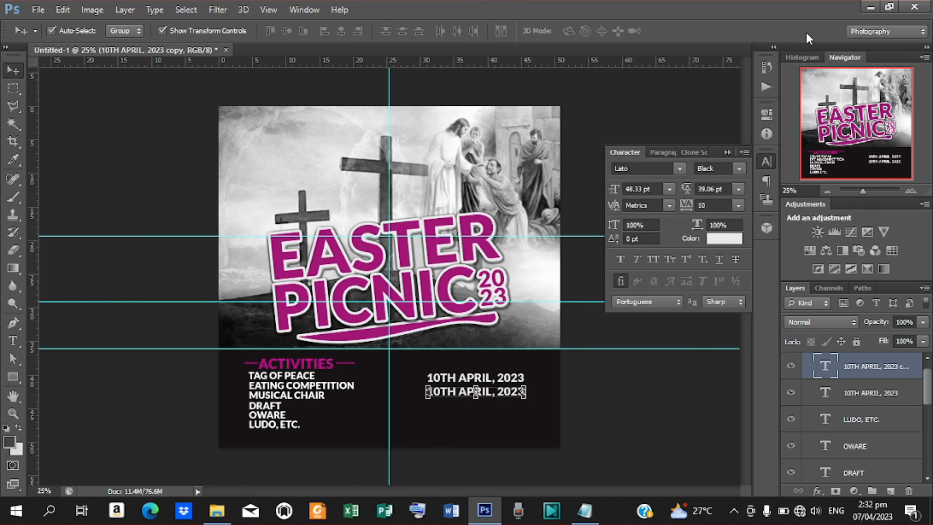
Replace the duplicated date line's text with 10:00AM, copied from the Notepad text file
key("t")
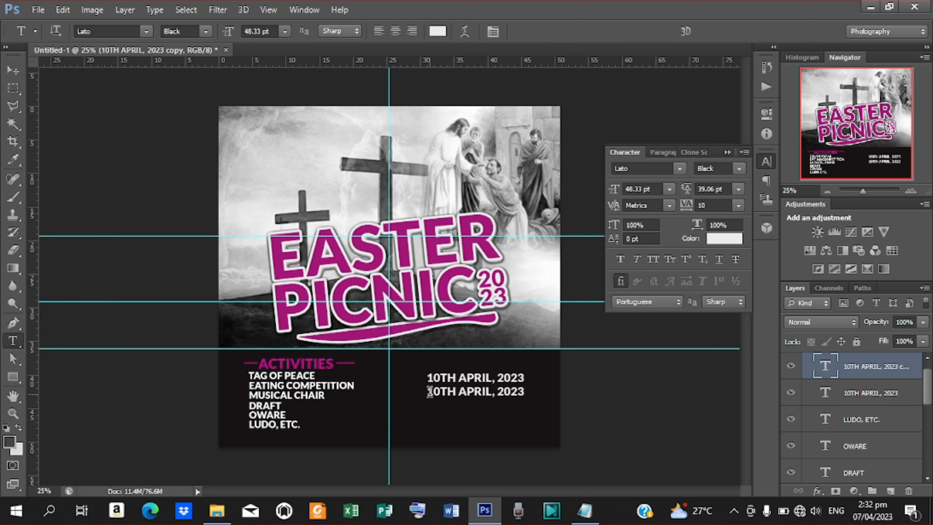
left_click_drag(428, 391, 524, 393)
left_click(584, 511)
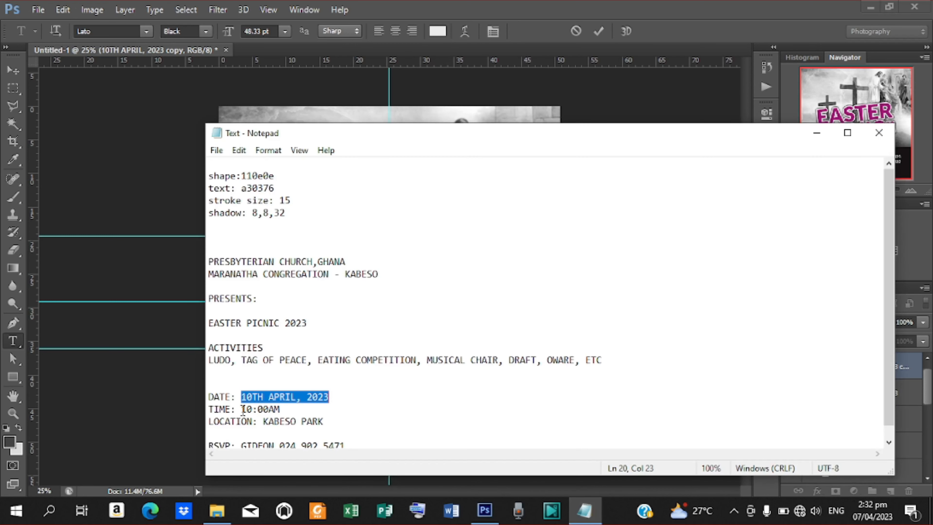
left_click_drag(242, 411, 291, 405)
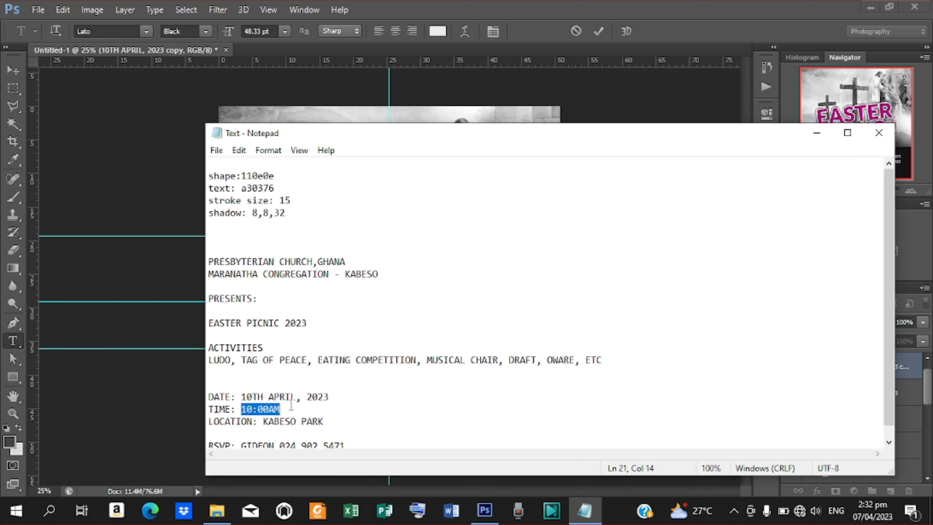
right_click(260, 409)
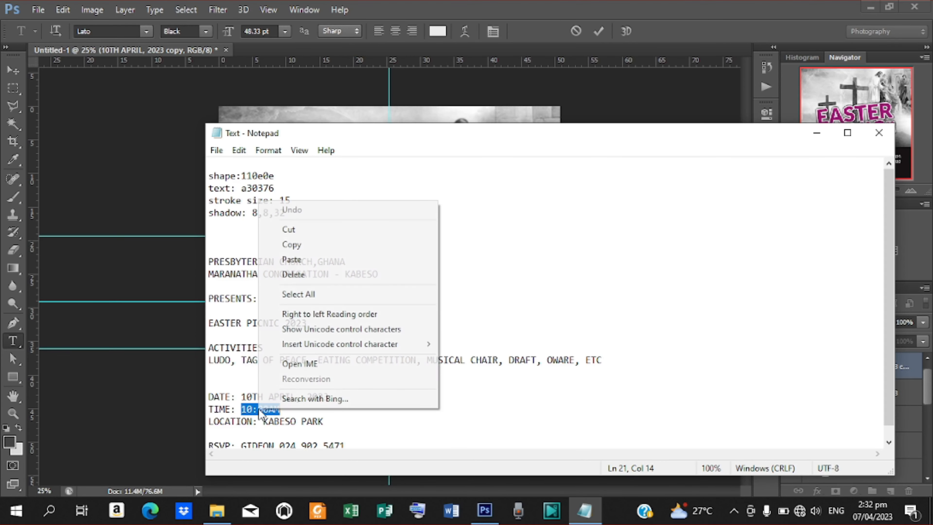
left_click(312, 245)
left_click(817, 132)
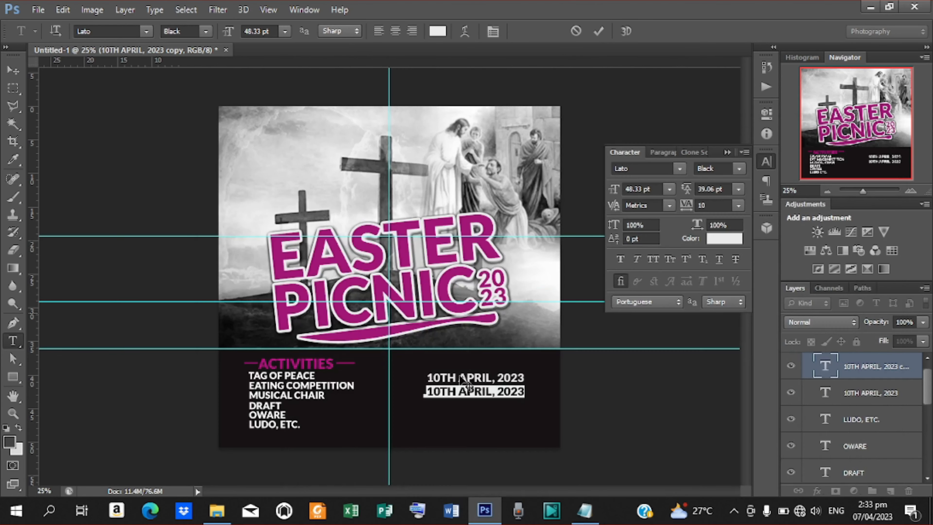
key("ctrl+v")
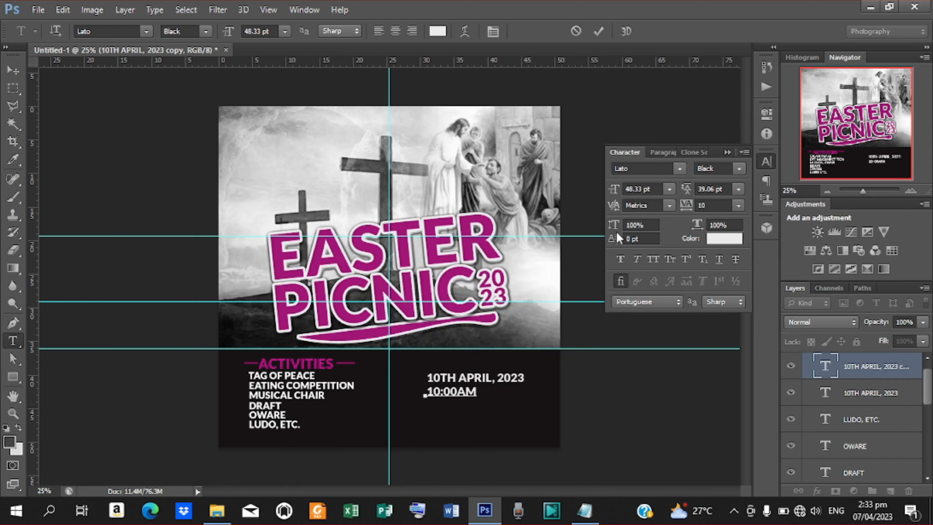
left_click(599, 32)
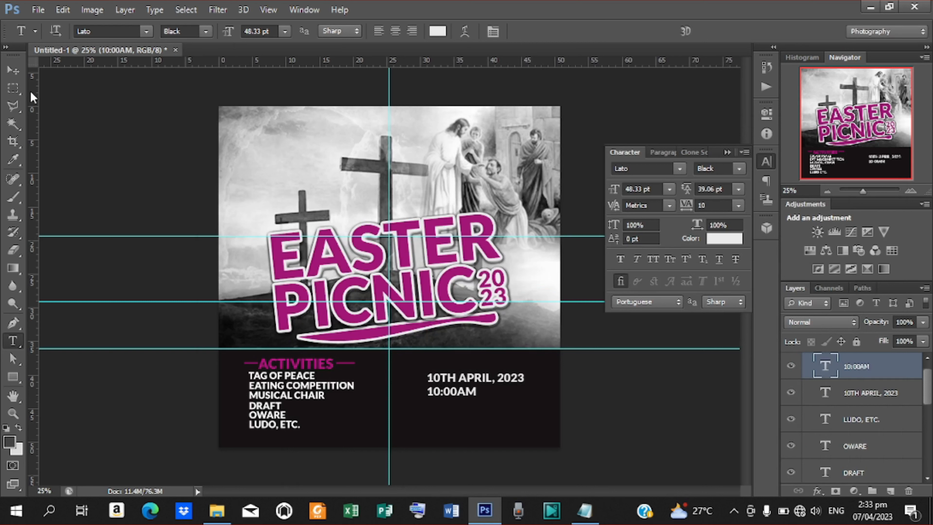
Stretch the 10:00AM line horizontally to about 196% so it spans the width of the date line above
left_click(13, 88)
left_click(12, 72)
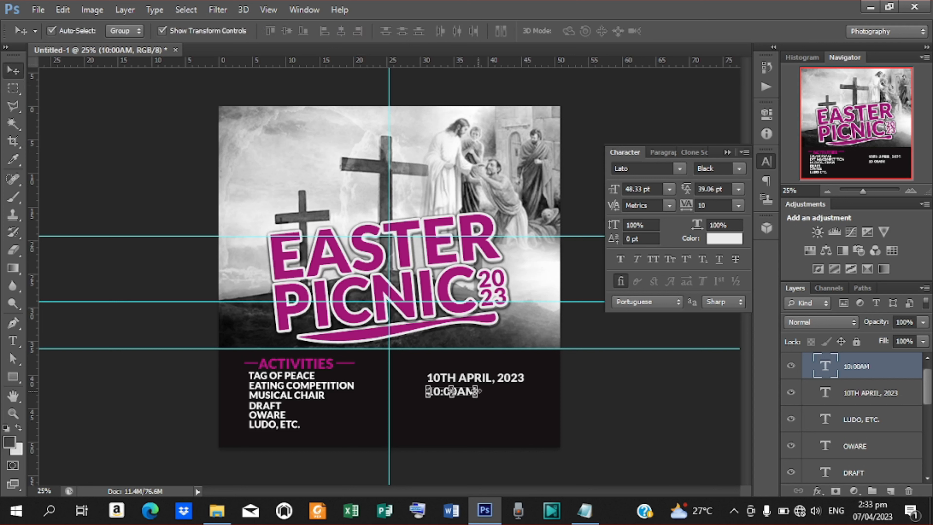
left_click_drag(478, 391, 528, 390)
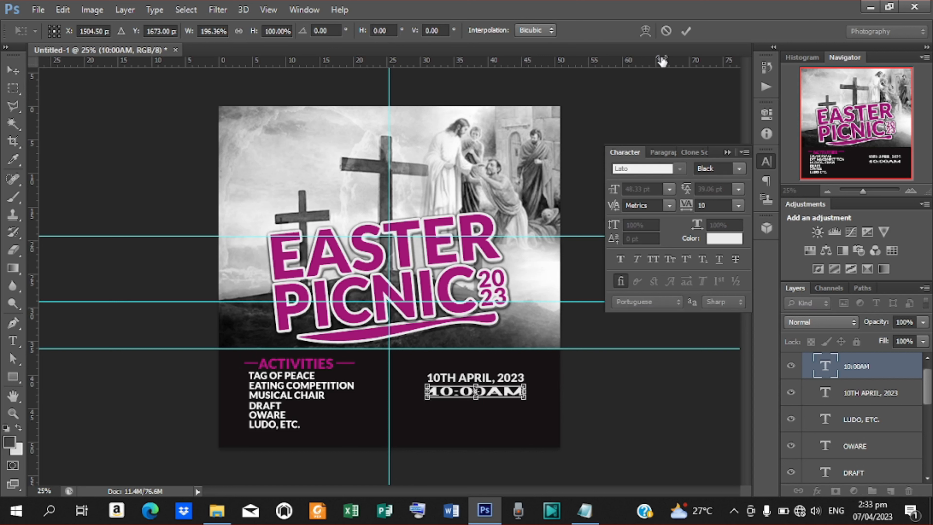
left_click(686, 31)
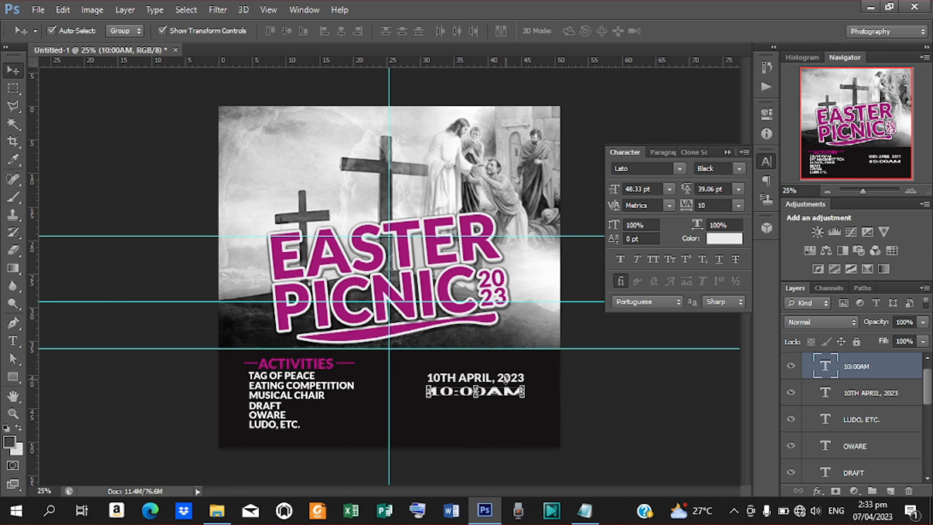
Duplicate the 10:00AM layer and move the copy directly below the original line
left_click(643, 373)
left_click(485, 382)
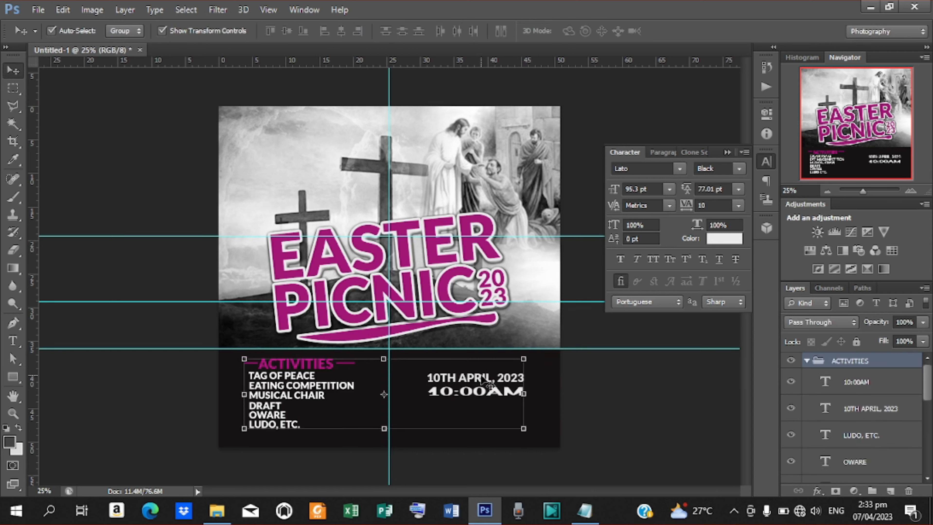
left_click(856, 384)
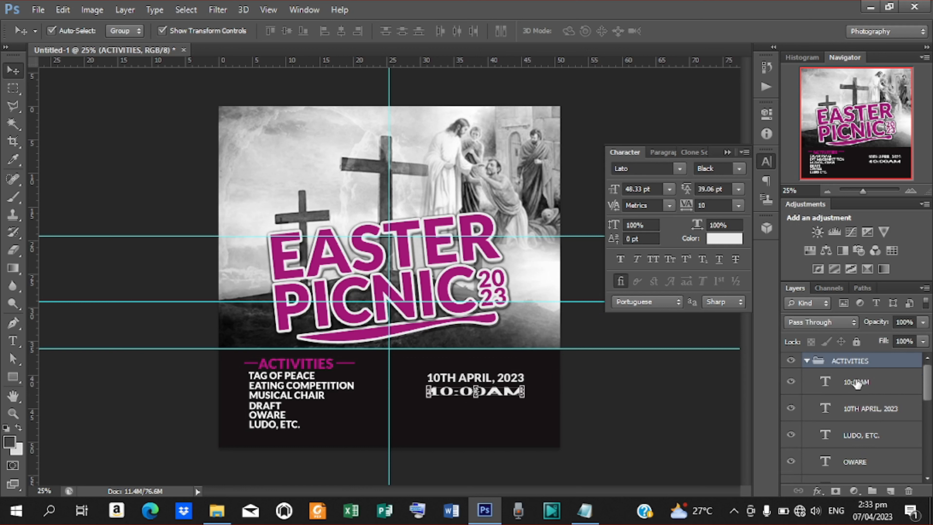
key("ctrl+j")
key("shift+Down")
key("shift+Down")
key("shift+Down")
key("shift+Down")
key("shift+Down")
key("shift+Down")
key("shift+Down")
key("shift+Down")
key("shift+Down")
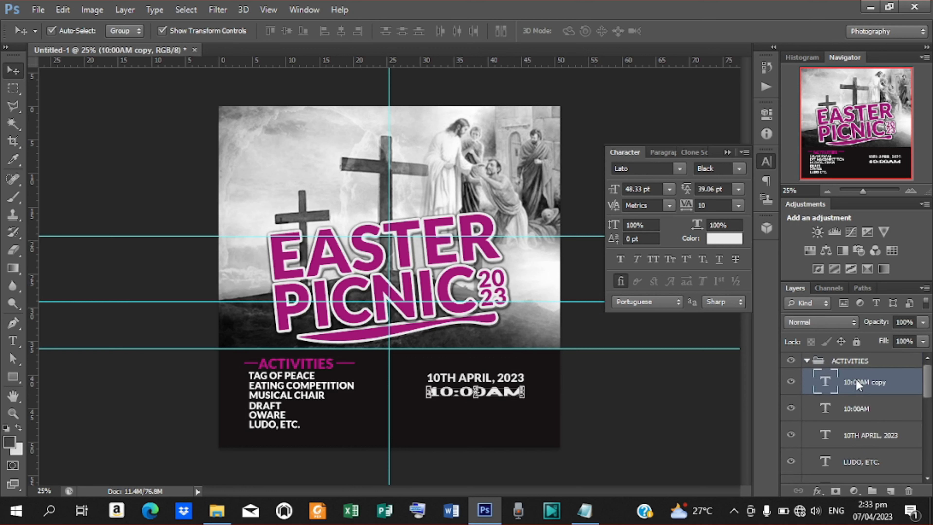
key("shift+Down")
key("shift+Down")
key("shift+Down")
key("shift+Down")
key("shift+Down")
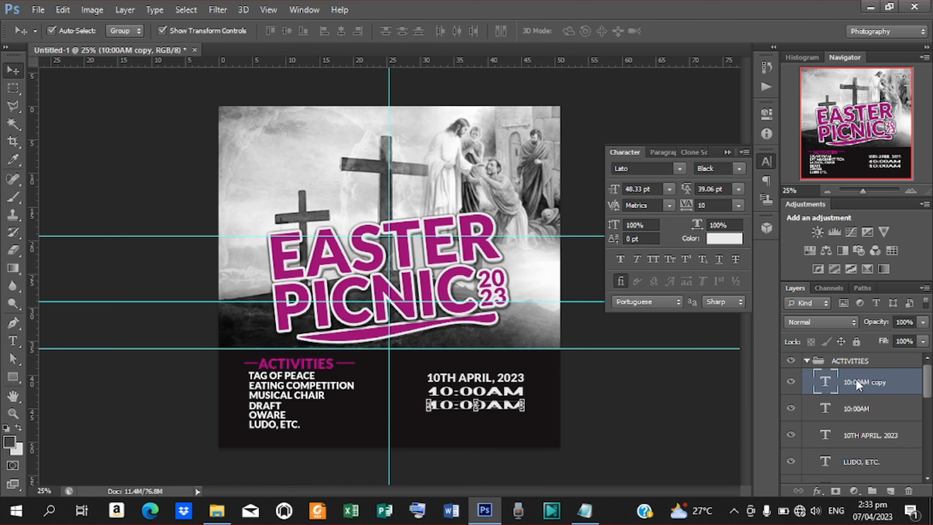
Replace the duplicated time line's text with KABESO PARK, copied from the Notepad text file
key("t")
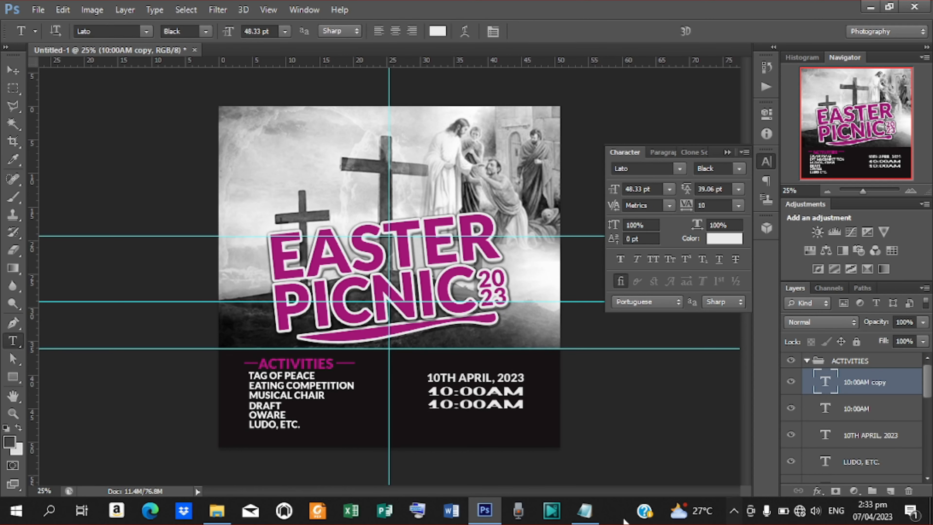
left_click(584, 511)
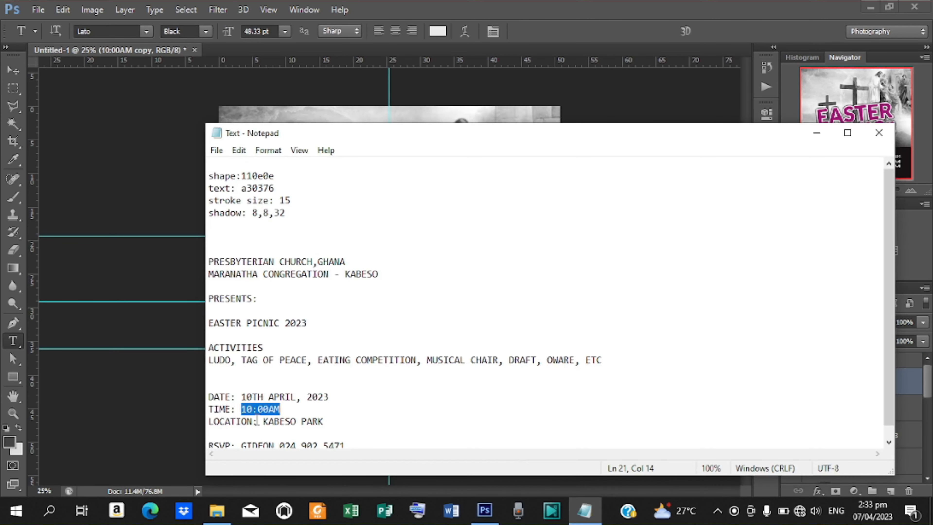
left_click_drag(263, 422, 329, 421)
right_click(314, 421)
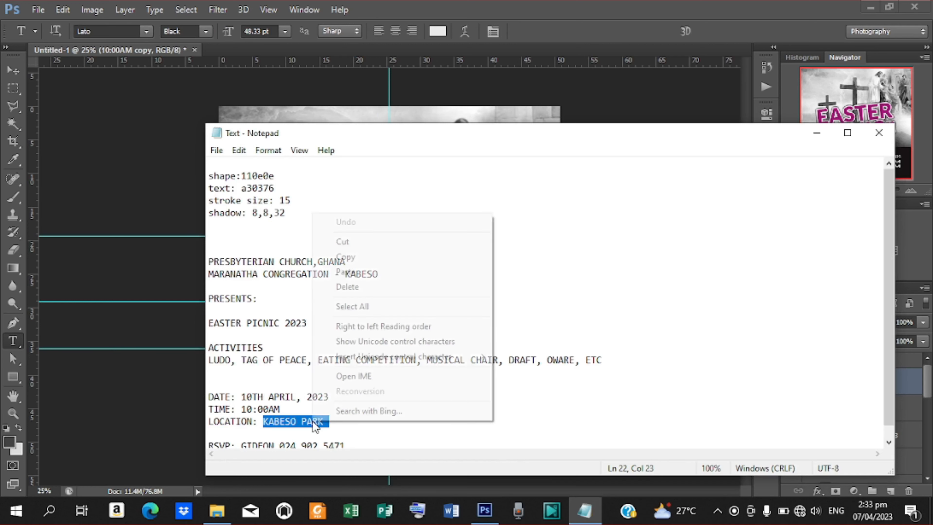
left_click(368, 258)
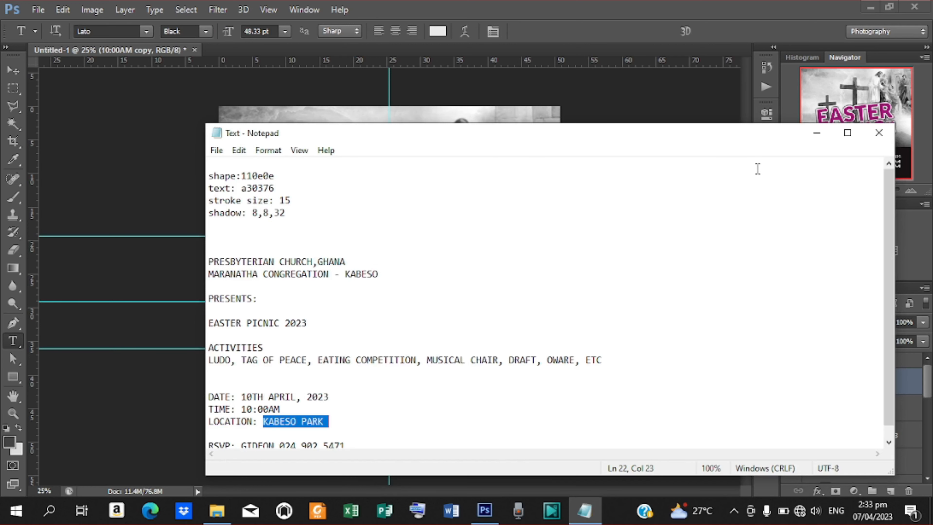
left_click(813, 142)
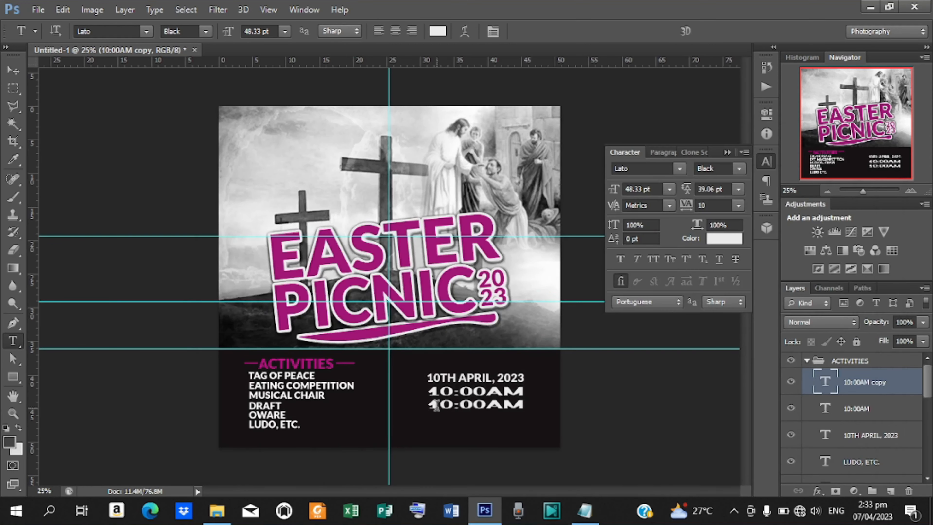
left_click_drag(431, 405, 589, 406)
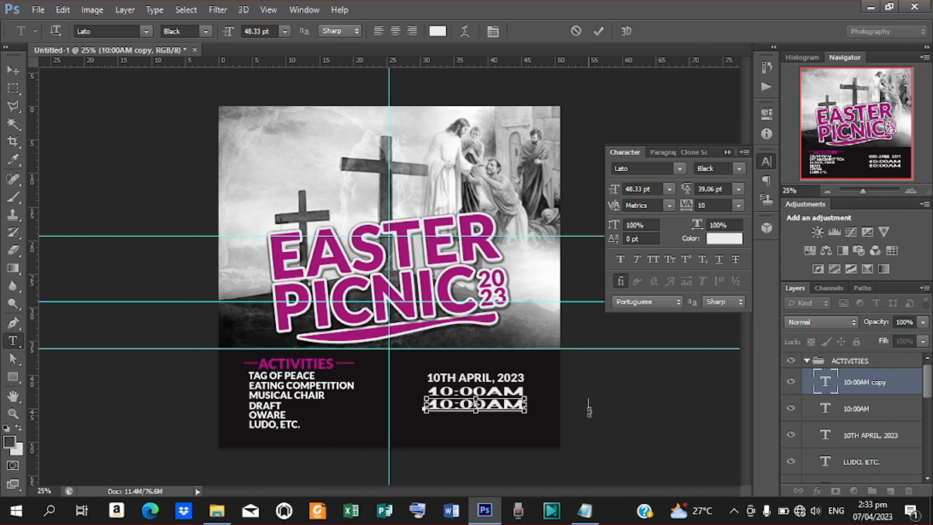
key("ctrl+v")
left_click(599, 31)
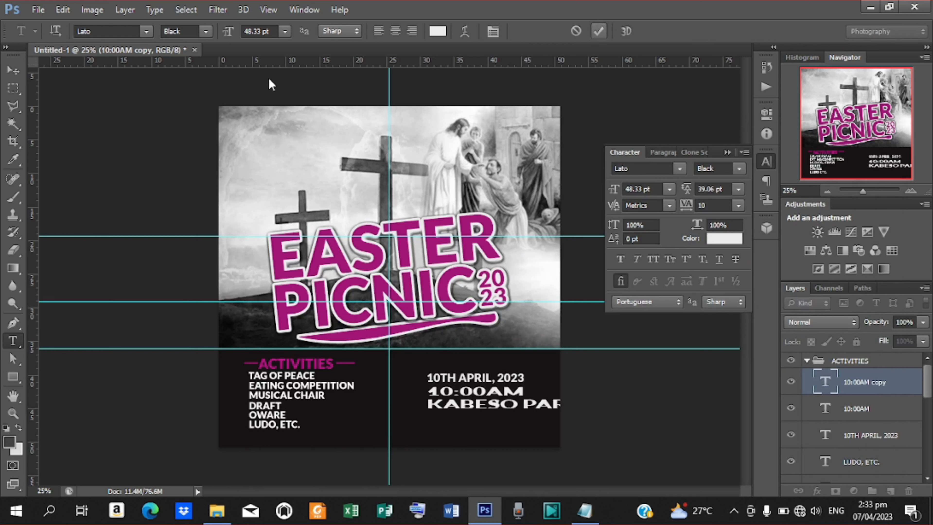
Narrow the KABESO PARK line to about 60% width and nudge it to line up with the date and time
left_click(14, 70)
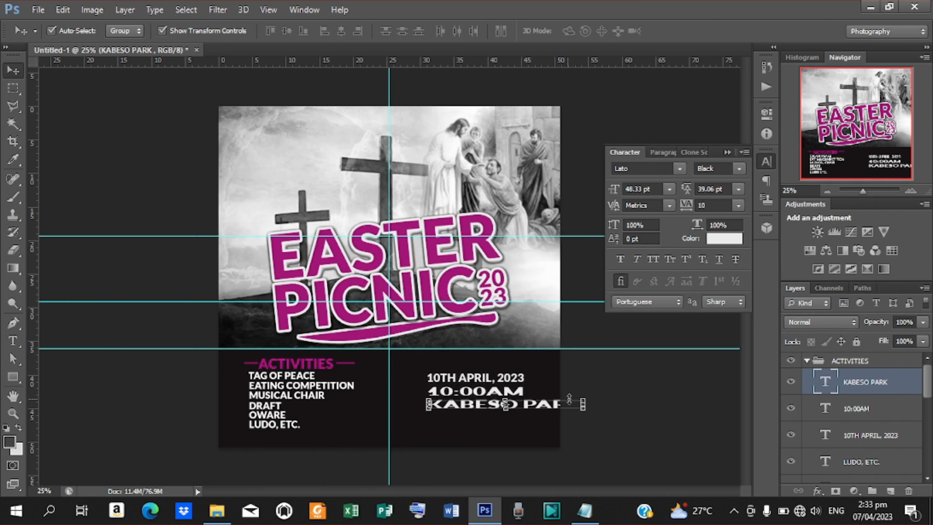
left_click_drag(584, 404, 527, 408)
key("Right")
key("Right")
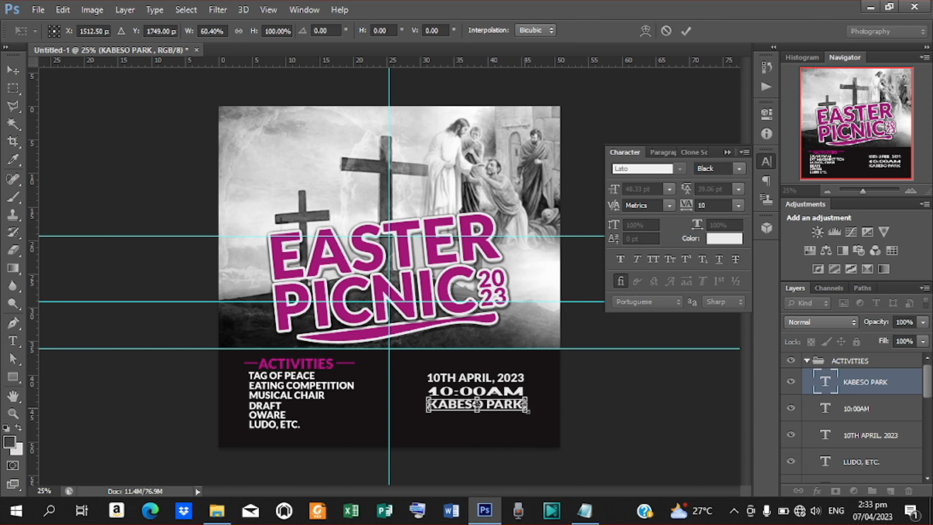
left_click(686, 30)
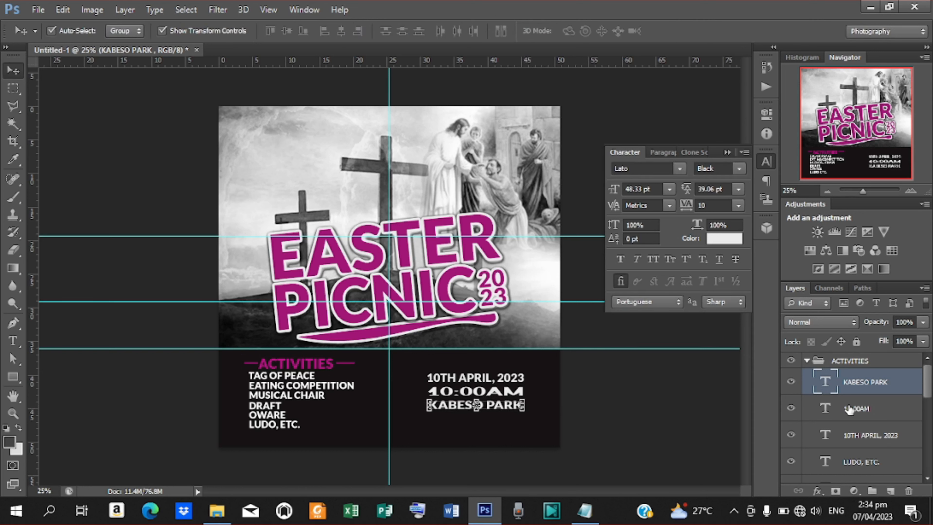
Move the date, time and location text layers down together within the black band
left_click(866, 438, "shift")
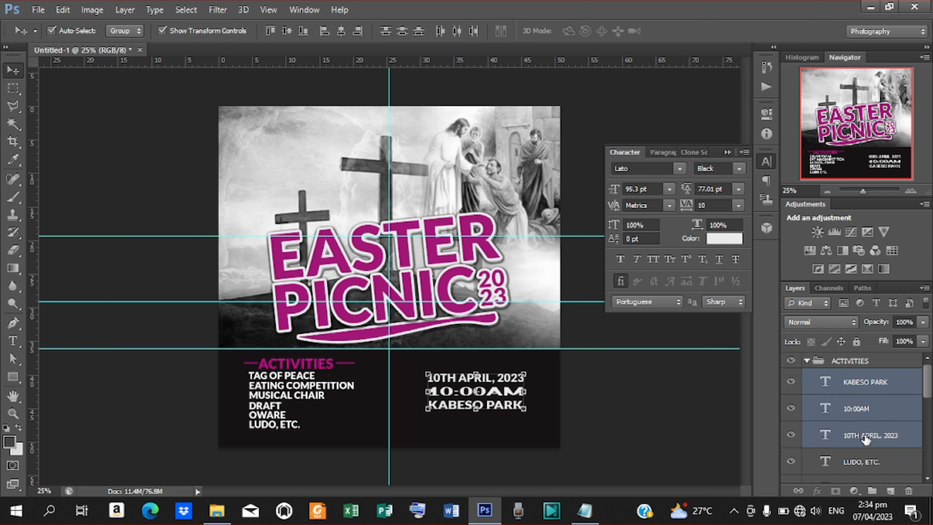
key("shift+Down")
key("shift+Down")
key("shift+Down")
key("shift+Down")
key("shift+Down")
key("shift+Down")
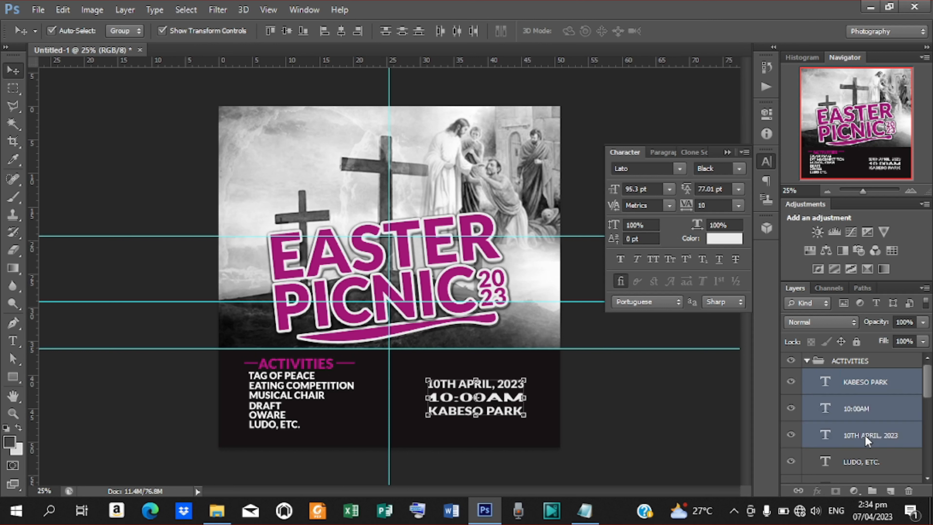
key("shift+Up")
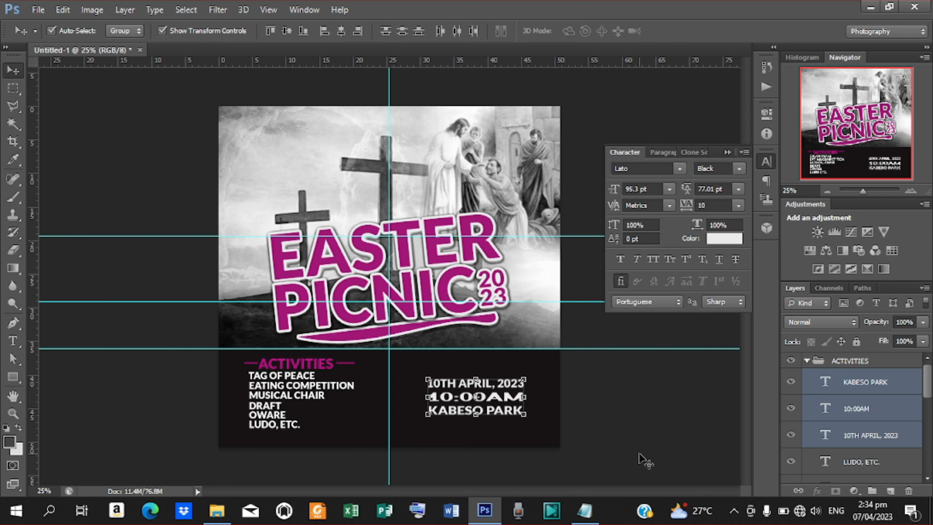
Place the date time location icons image above the KABESO PARK layer and rasterize it
left_click(862, 385)
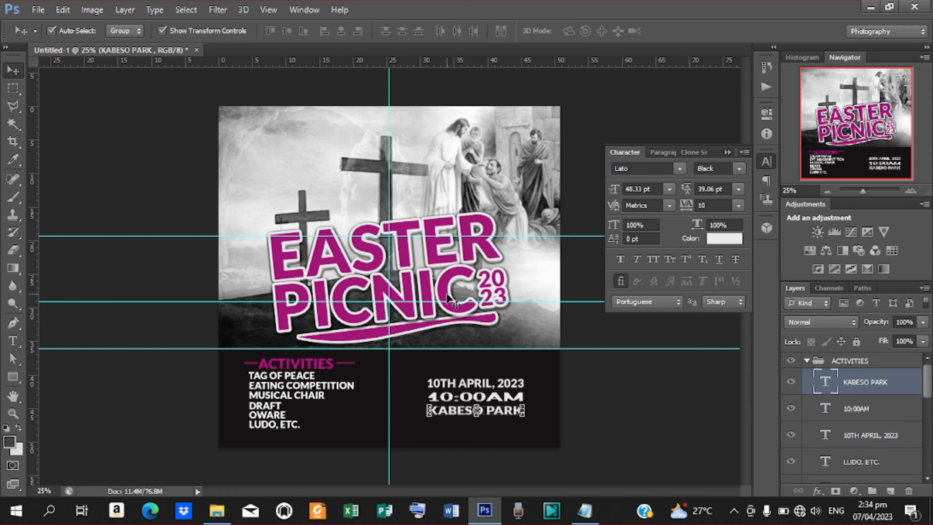
left_click(38, 10)
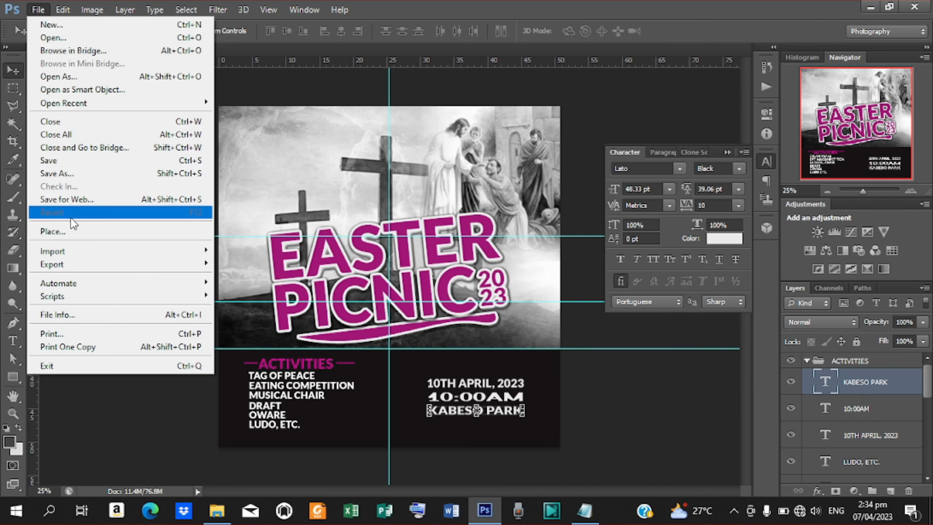
left_click(69, 231)
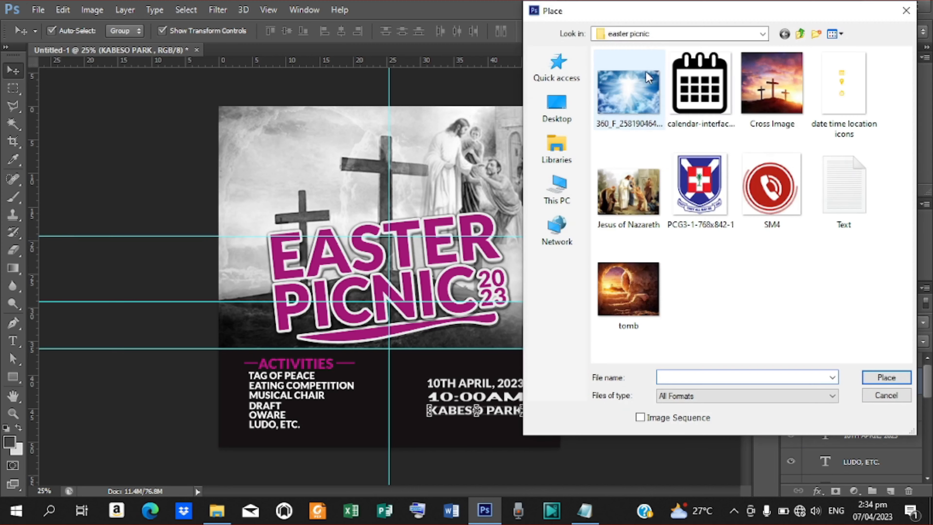
left_click(841, 79)
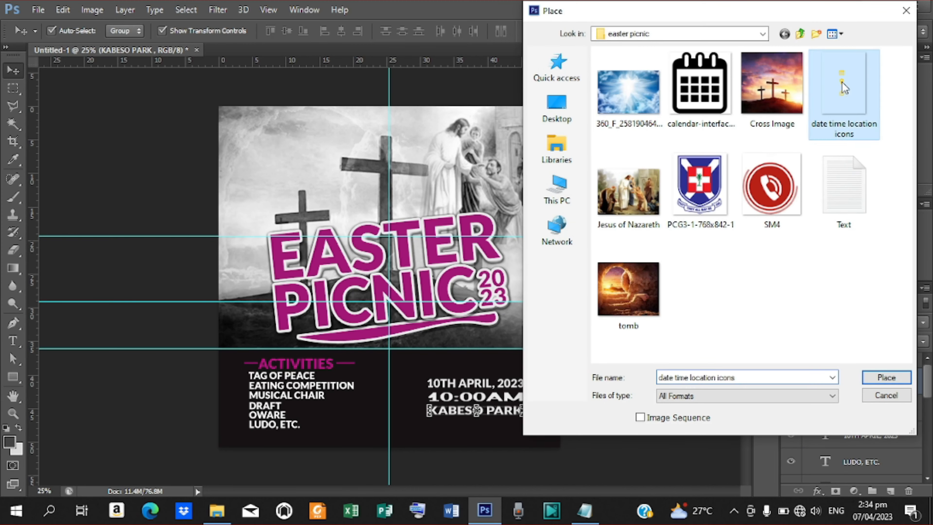
left_click(886, 381)
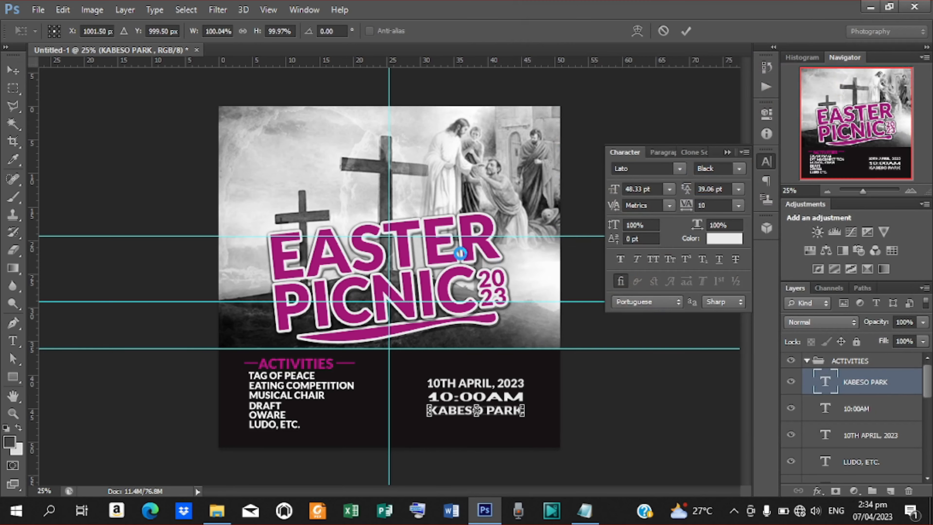
left_click(685, 29)
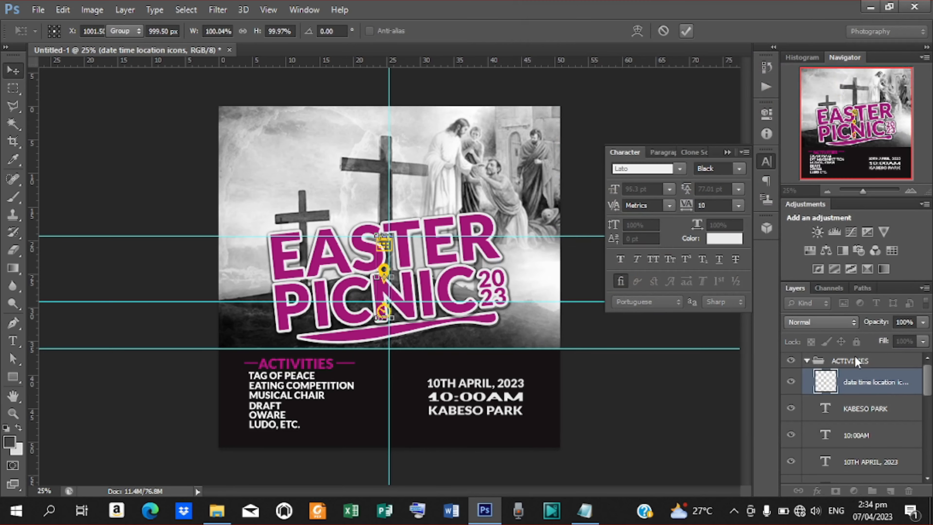
right_click(855, 385)
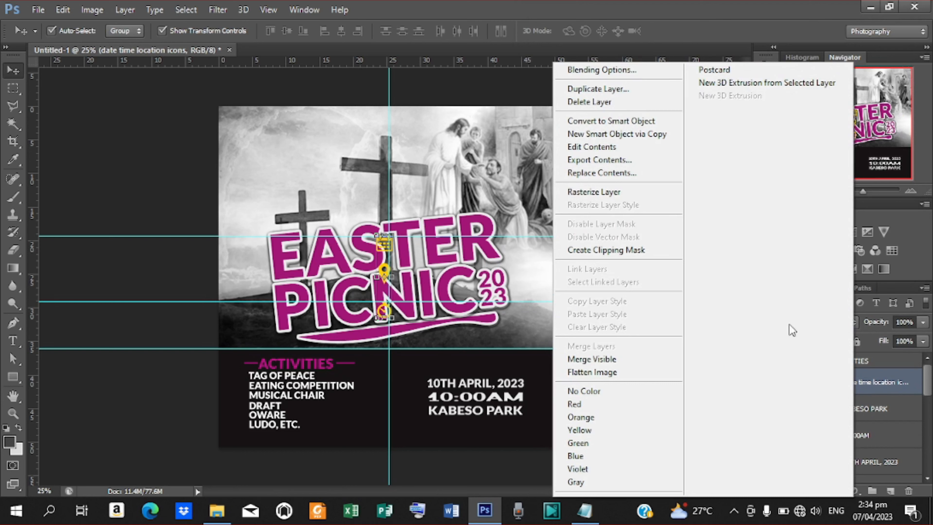
left_click(635, 194)
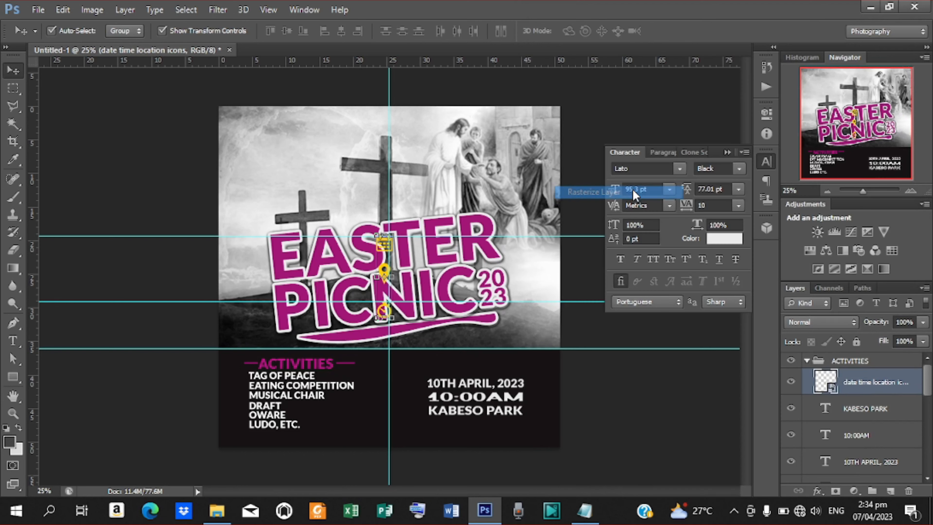
Marquee-select the calendar icon on the placed icons layer and copy it to a new layer
left_click(14, 87)
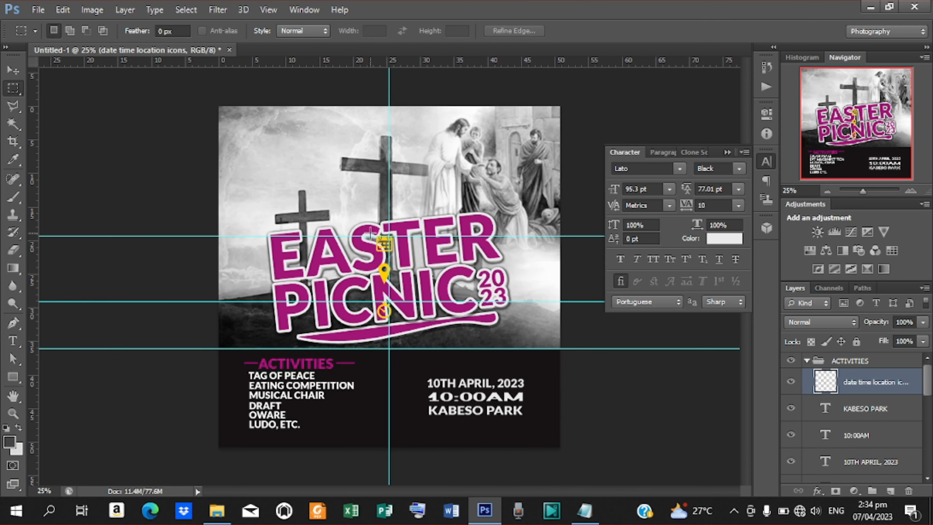
left_click_drag(371, 240, 401, 255)
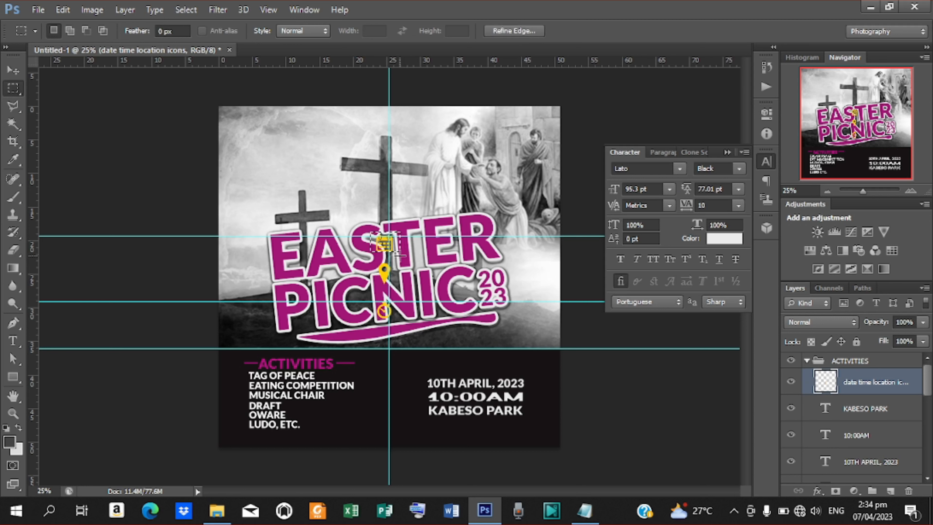
right_click(383, 247)
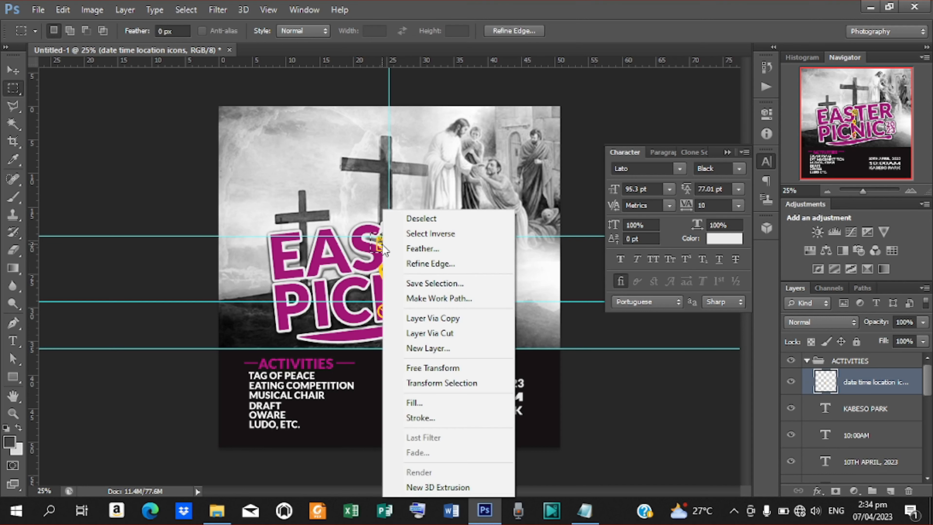
left_click(439, 313)
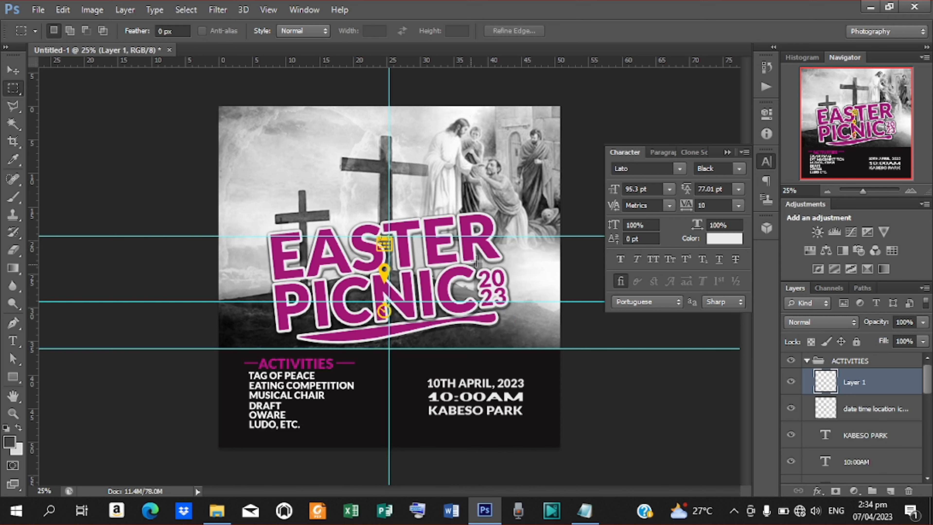
Move the copied calendar icon in front of the 10TH APRIL, 2023 line and scale it to about 45%
left_click(14, 70)
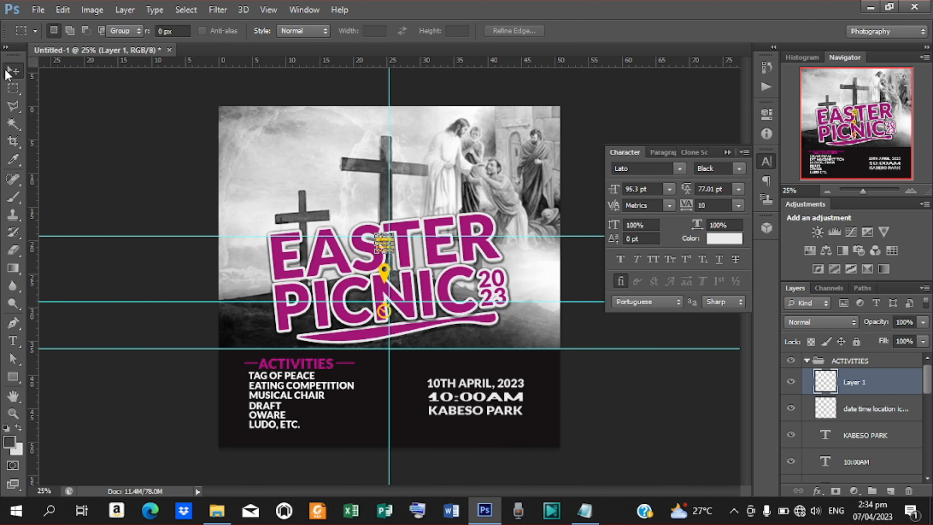
left_click_drag(386, 244, 387, 271)
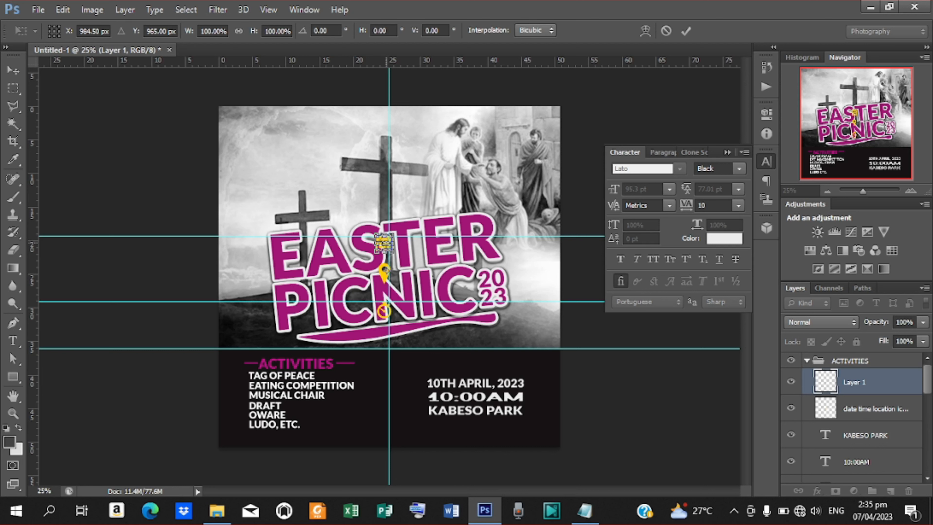
left_click_drag(383, 244, 415, 384)
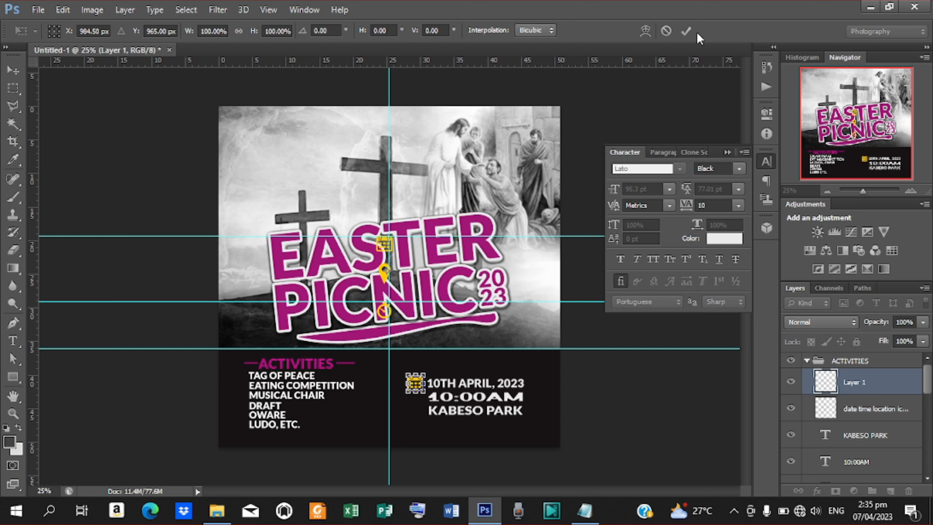
left_click(684, 31)
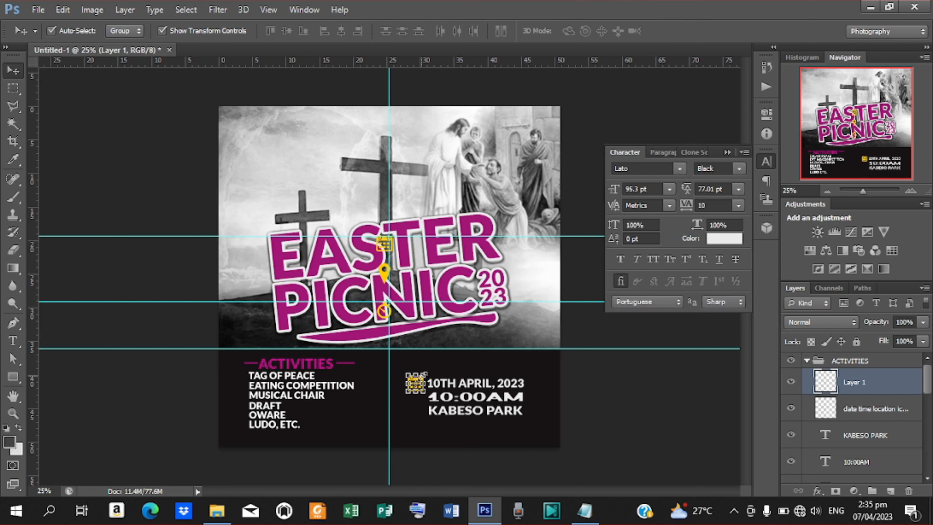
left_click_drag(424, 374, 422, 377)
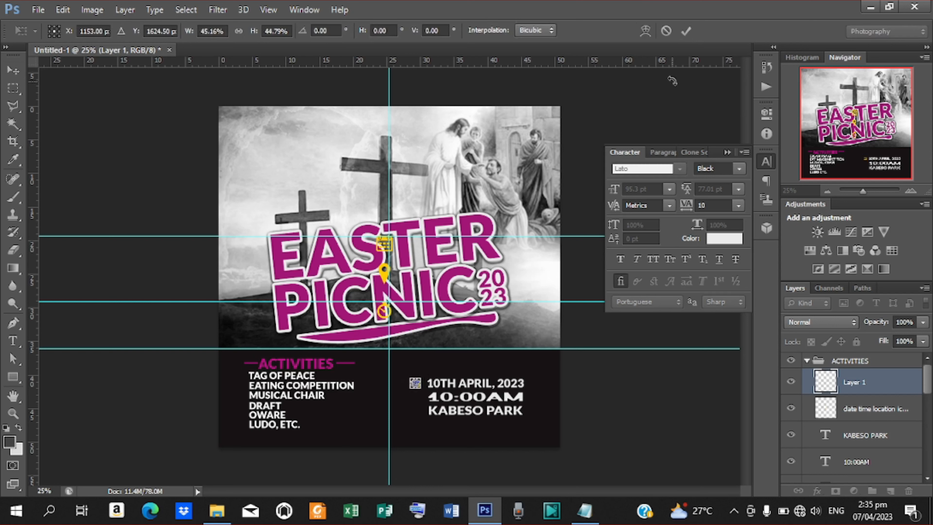
left_click(688, 29)
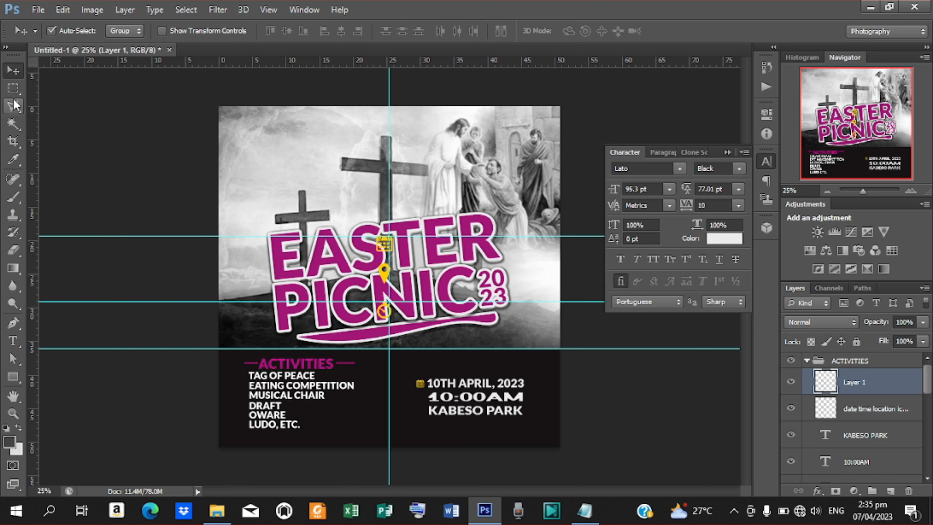
Marquee-select the stopwatch icon and copy it from the date time location icons layer to a new layer
left_click(14, 90)
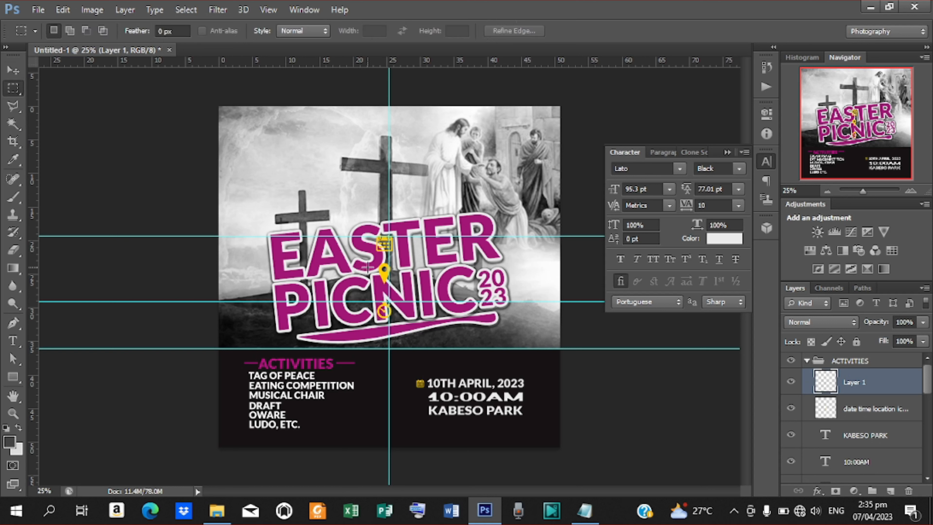
left_click_drag(373, 302, 397, 323)
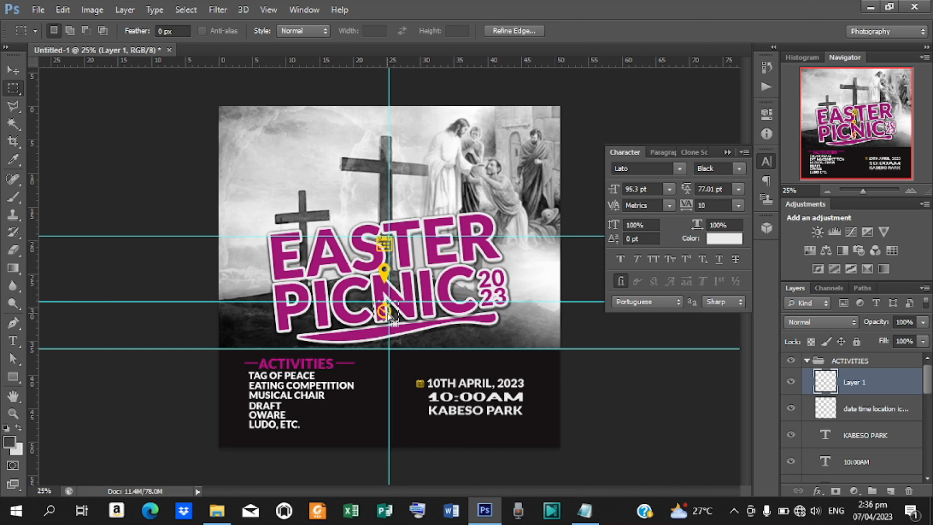
right_click(387, 316)
left_click(462, 133)
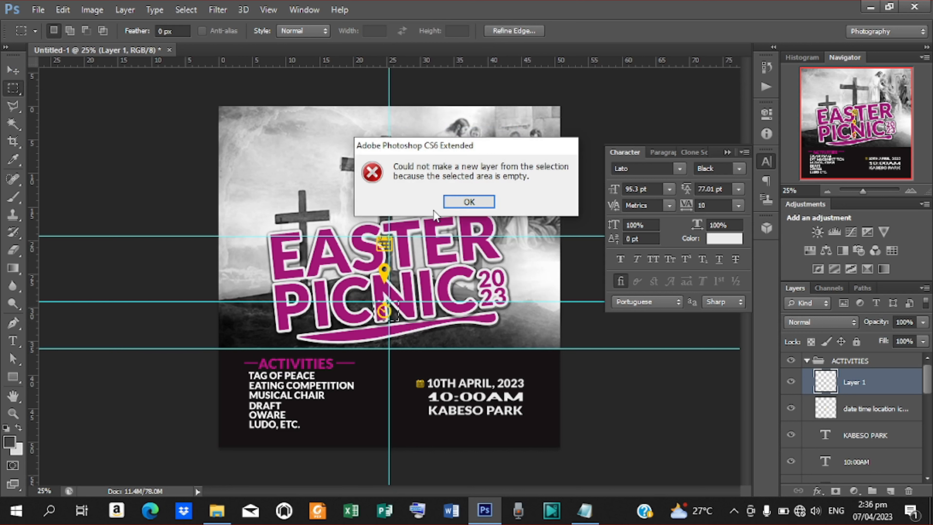
left_click(481, 200)
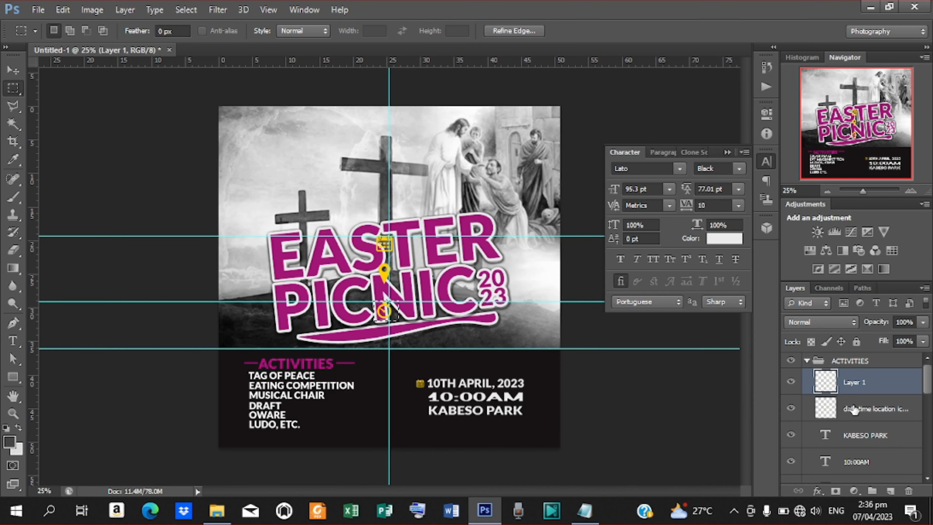
left_click(854, 410)
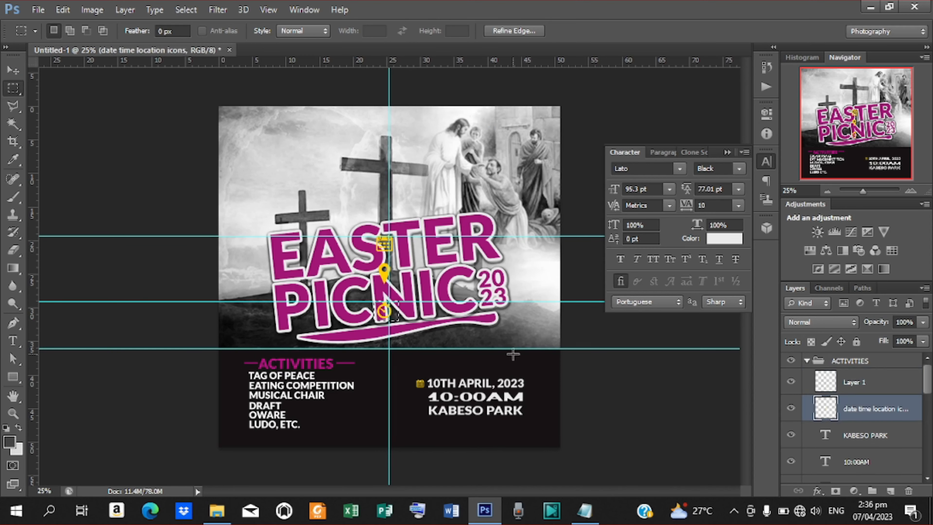
right_click(391, 314)
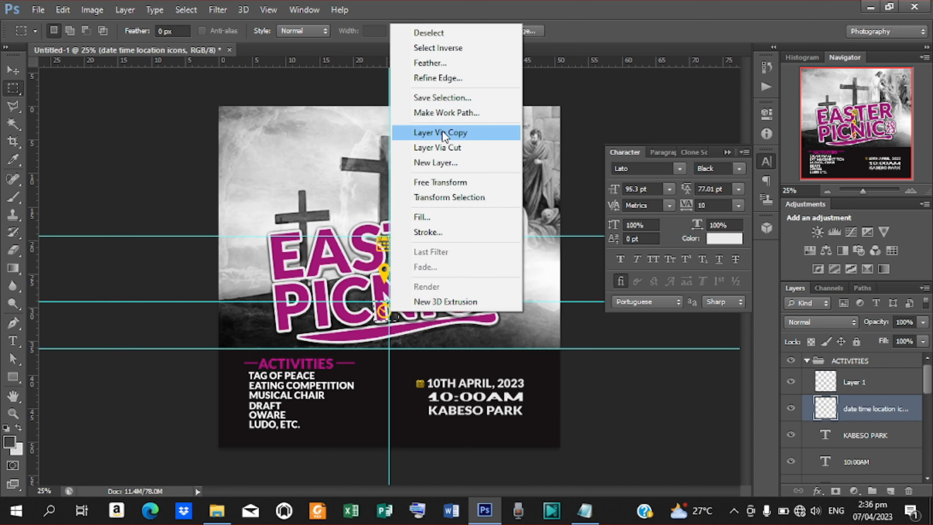
left_click(442, 132)
Move the copied stopwatch icon down into the black band, directly in front of the 10:00AM line
left_click(14, 70)
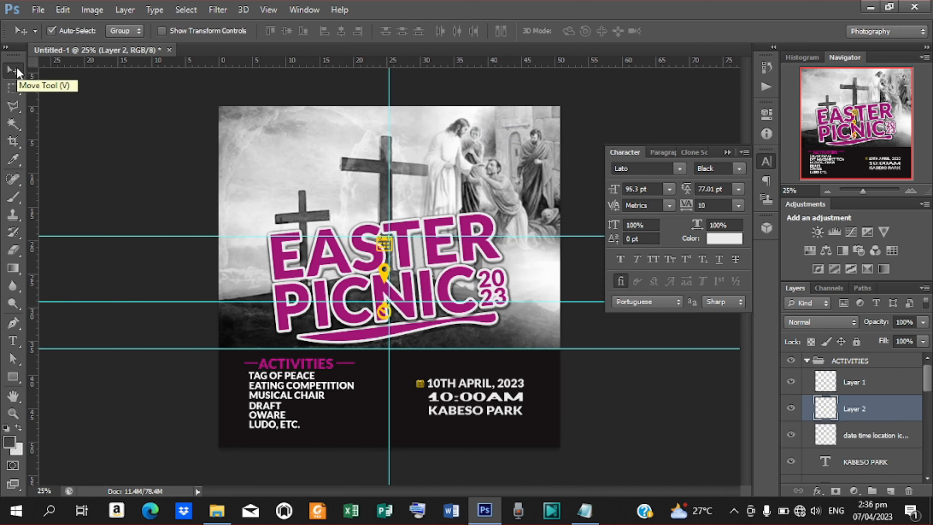
key("shift+Down")
key("shift+Down")
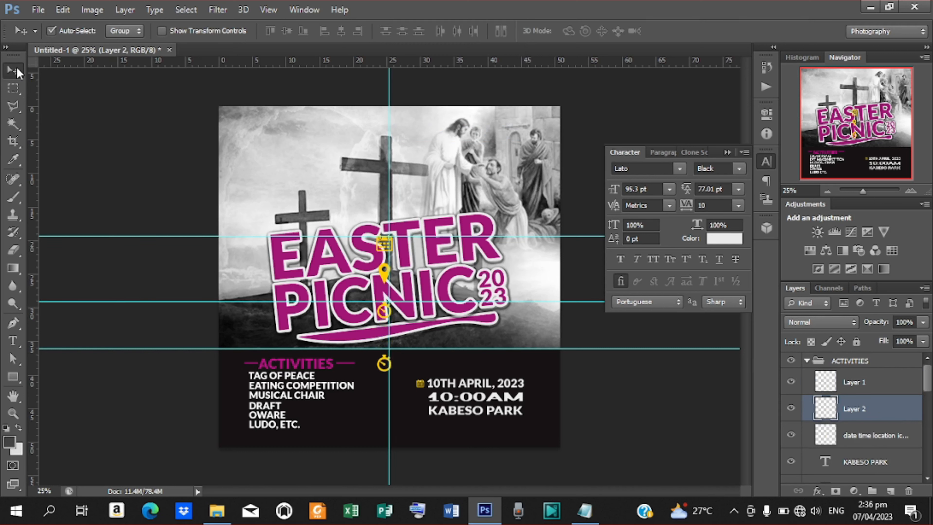
key("shift+Down")
key("shift+Down")
key("shift+Right")
key("shift+Right")
key("shift+Right")
key("shift+Right")
key("shift+Right")
key("shift+Right")
key("shift+Right")
key("shift+Right")
key("shift+Right")
key("shift+Right")
key("shift+Right")
key("shift+Right")
key("shift+Right")
key("shift+Right")
key("shift+Right")
key("shift+Right")
key("shift+Right")
key("shift+Right")
key("shift+Down")
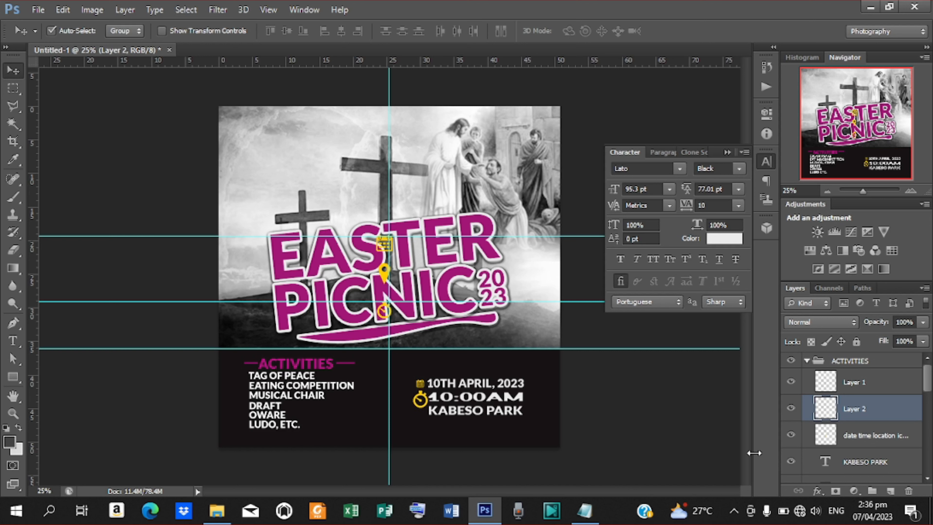
Nudge the 10:00AM text layer down to line up with the stopwatch icon
left_click_drag(928, 381, 916, 405)
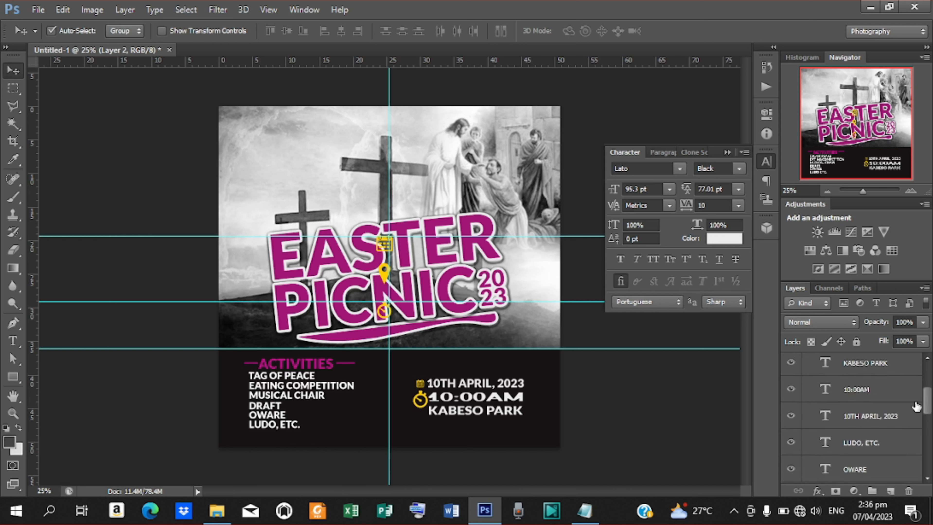
left_click(862, 389)
key("shift+Down")
key("shift+Down")
key("shift+Down")
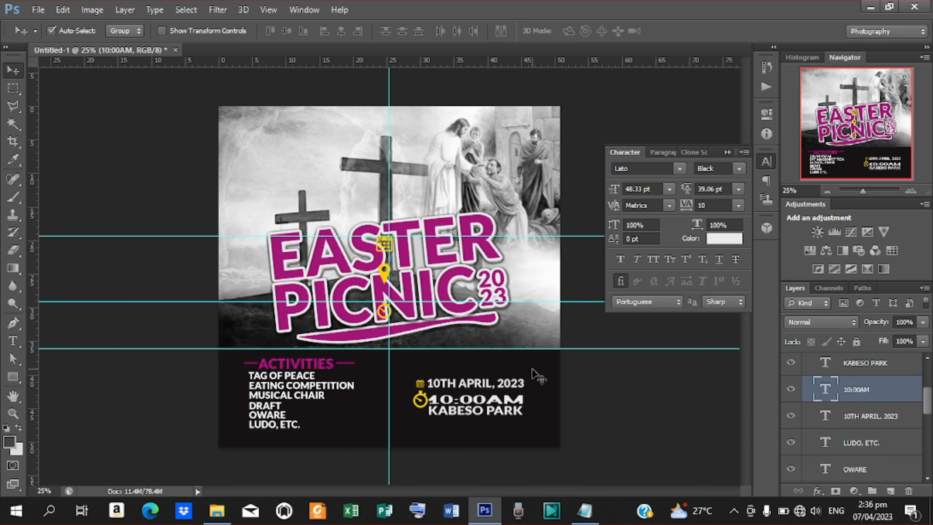
Scale the stopwatch icon beside the 10:00AM line down to about 53%
left_click(425, 404)
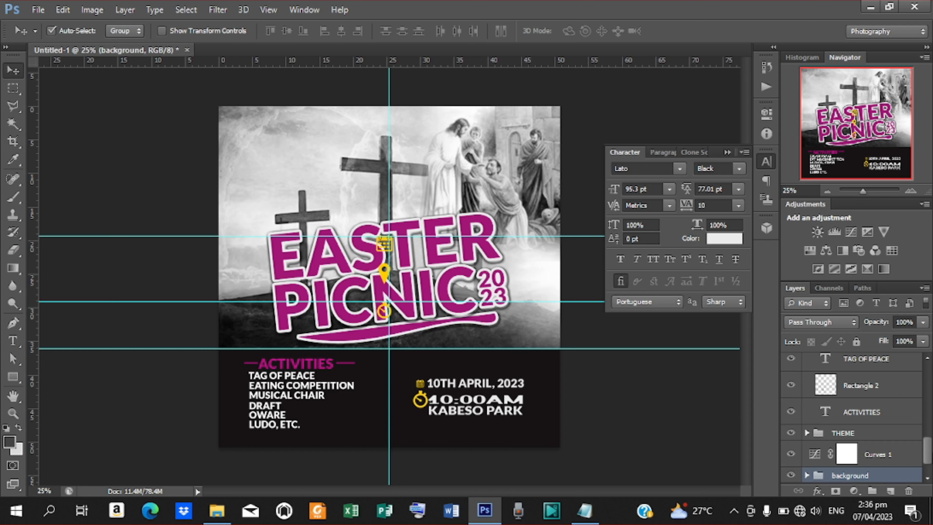
mouse_move(927, 449)
left_mouse_down()
mouse_move(927, 457)
mouse_move(927, 434)
left_mouse_up()
left_click_drag(928, 427, 927, 353)
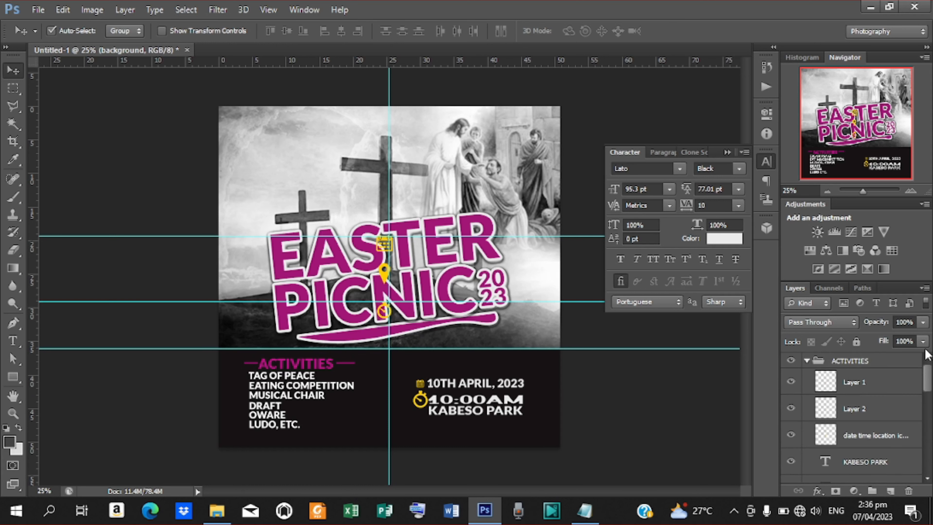
left_click(857, 383)
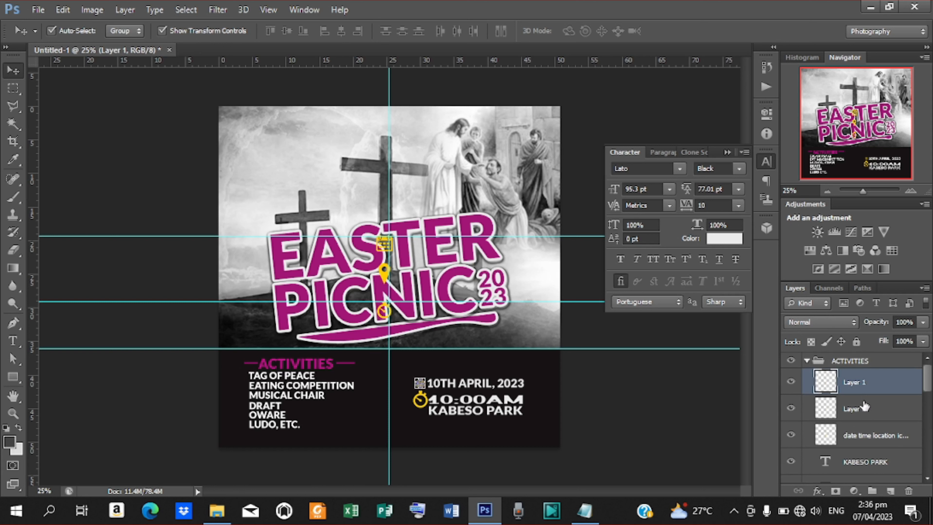
left_click(862, 408)
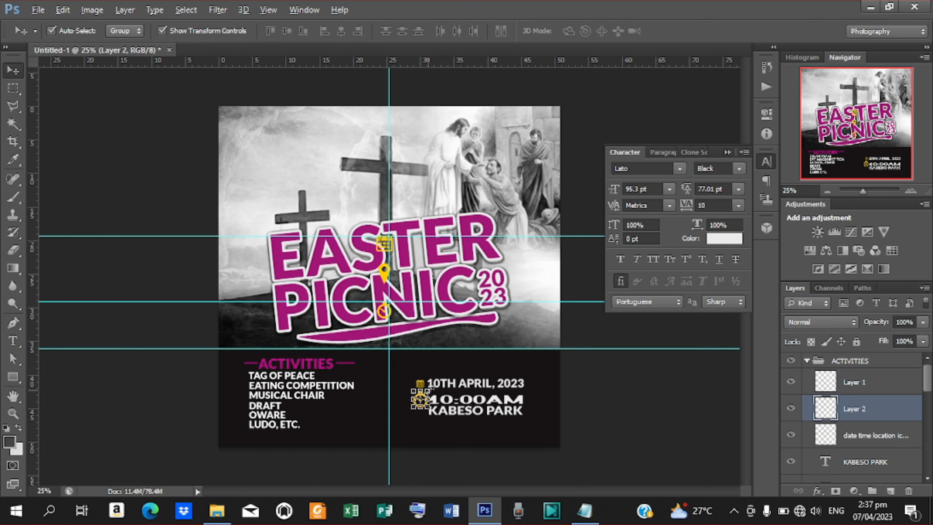
left_click_drag(412, 390, 416, 394)
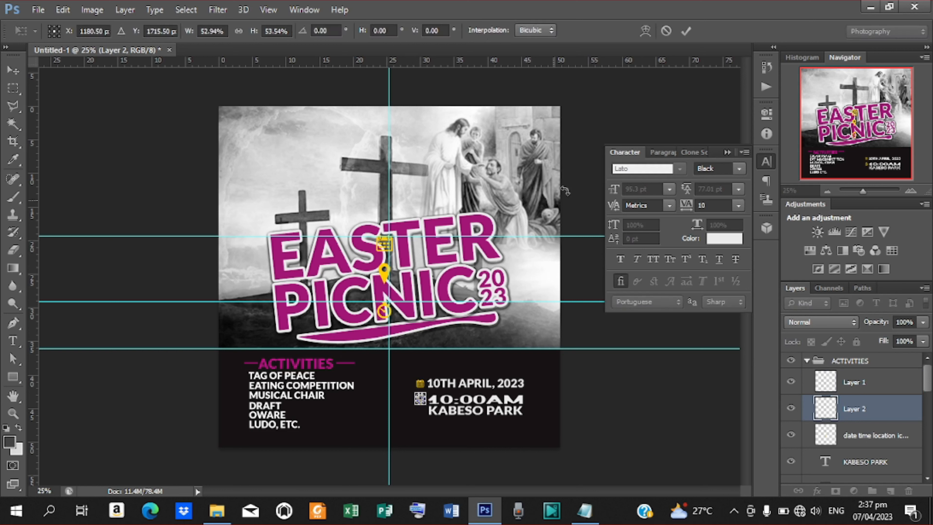
left_click(686, 31)
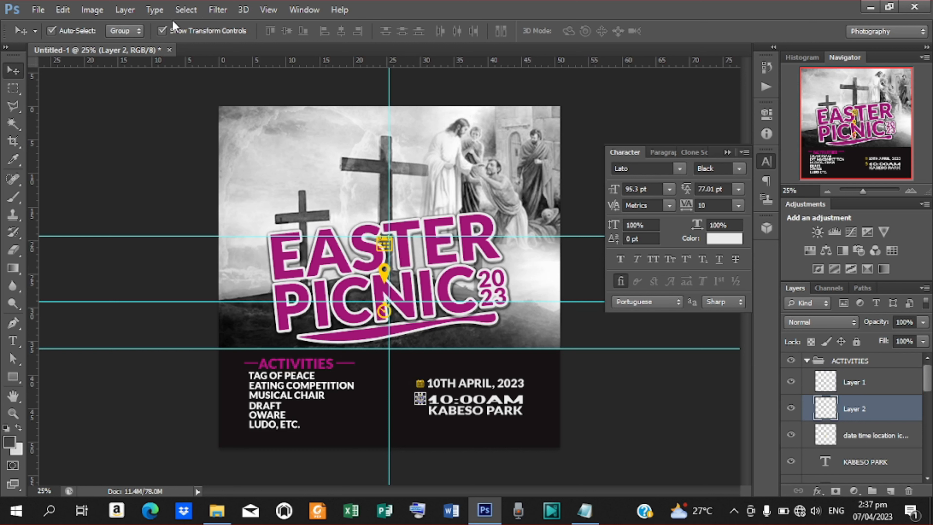
Nudge the KABESO PARK text layer down to leave clear spacing below the 10:00AM line
left_click(162, 32)
left_click(872, 461)
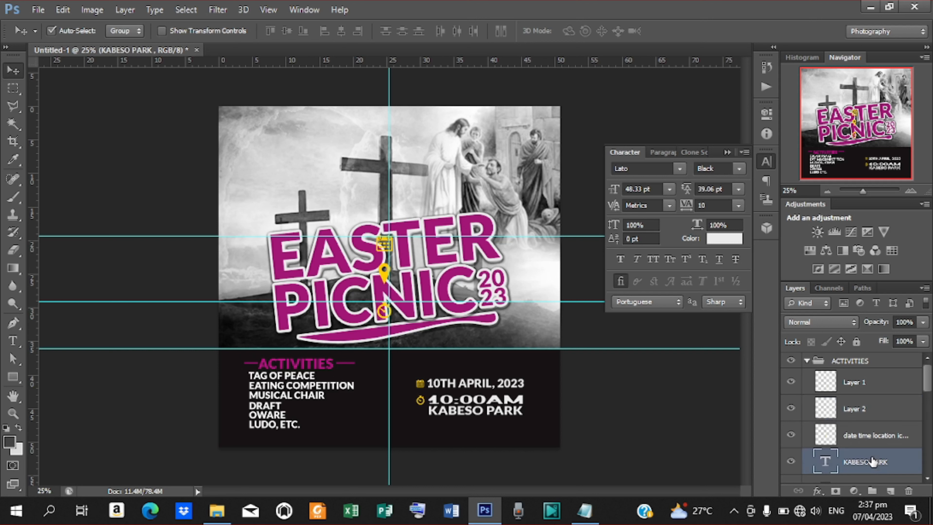
key("shift+Down")
key("shift+Down")
key("shift+Down")
key("shift+Down")
key("shift+Down")
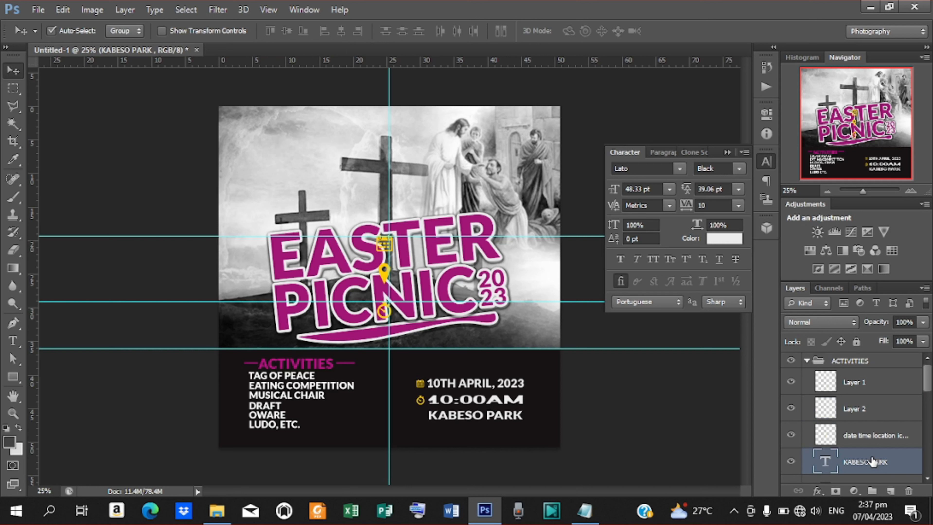
key("shift+Down")
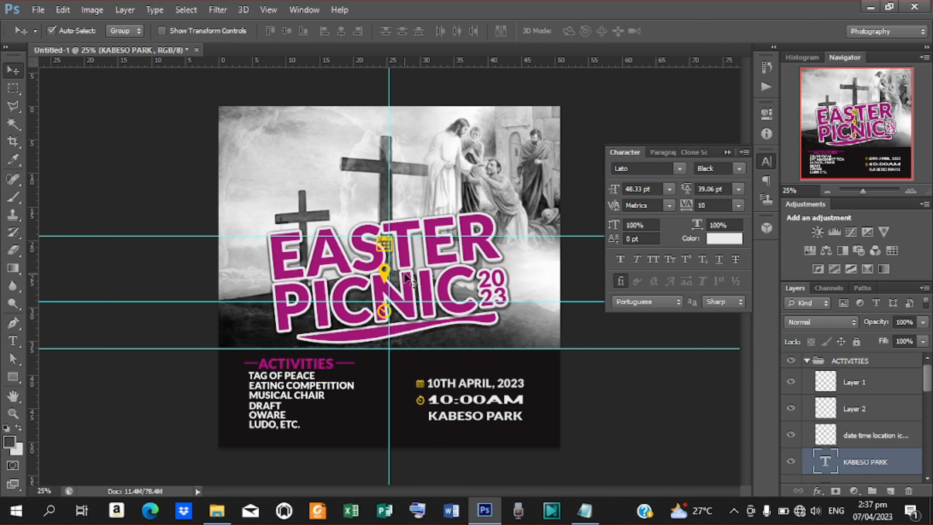
Marquee-select the location pin icon and copy it from the date time location icons layer to a new layer
left_click(11, 91)
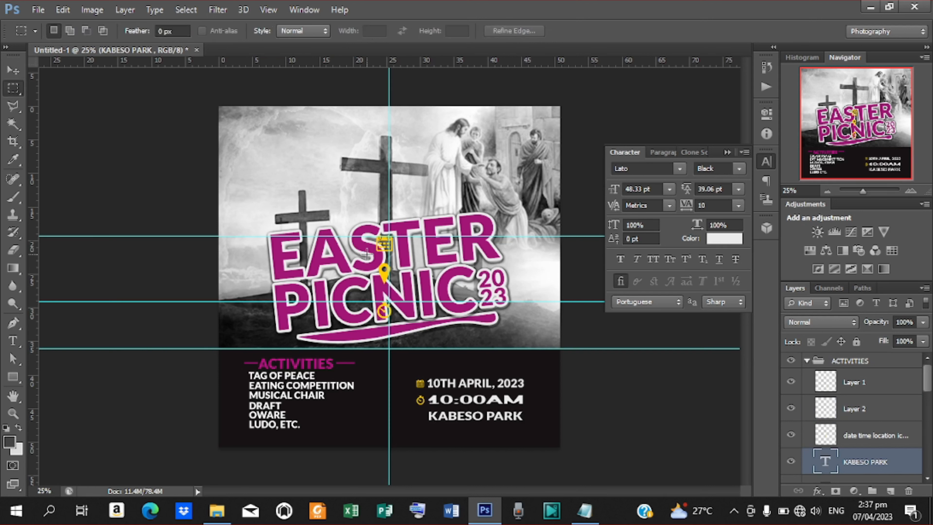
left_click_drag(376, 259, 397, 285)
left_click(874, 436)
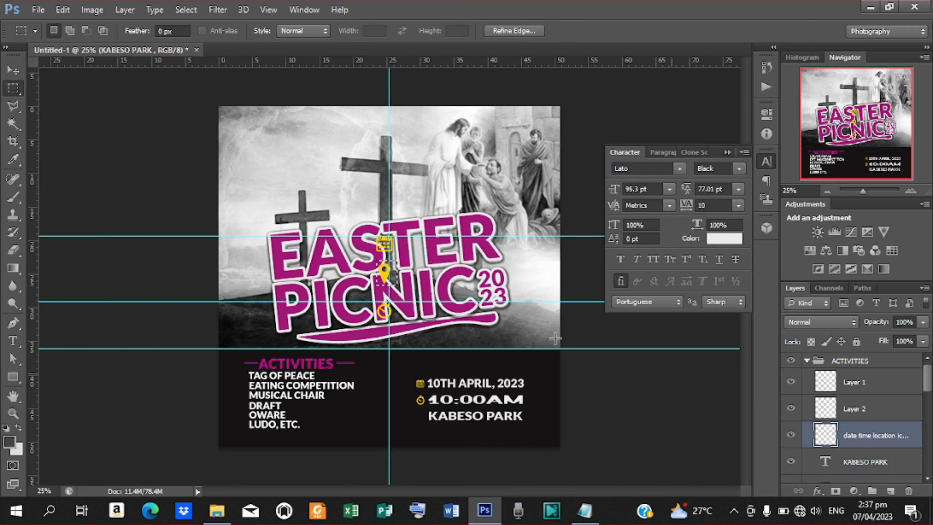
right_click(384, 274)
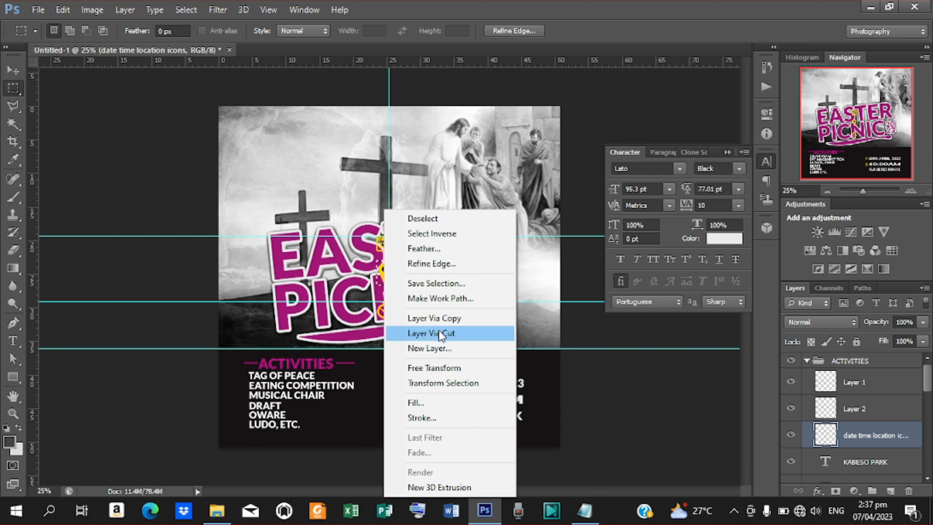
left_click(449, 318)
Move the copied location pin down into the black band, directly in front of the KABESO PARK line
left_click(12, 72)
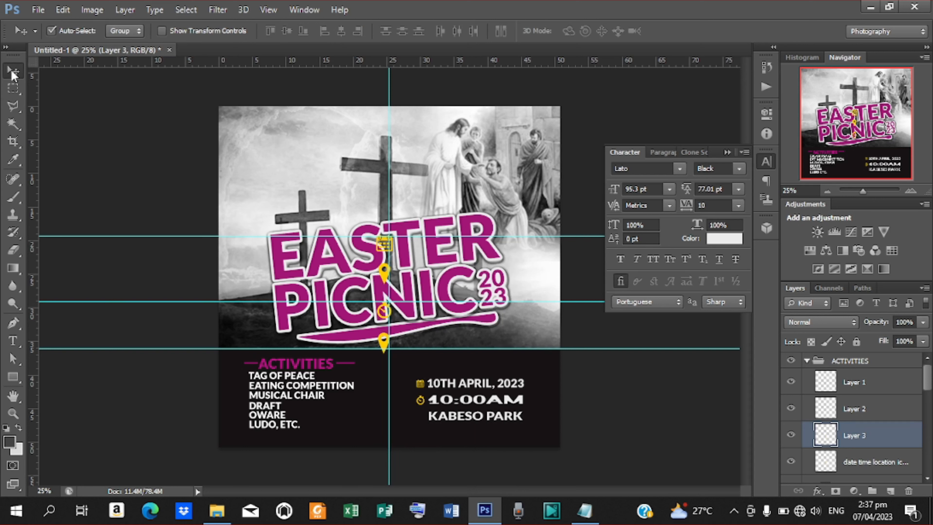
key("shift+Down")
key("shift+Down")
key("shift+Down")
key("shift+Down")
key("shift+Down")
key("shift+Down")
key("shift+Down")
key("shift+Down")
key("shift+Down")
key("shift+Down")
key("shift+Down")
key("shift+Down")
key("shift+Down")
key("shift+Down")
key("shift+Down")
key("shift+Right")
key("shift+Right")
key("shift+Right")
key("shift+Right")
key("shift+Right")
key("shift+Right")
key("shift+Right")
key("shift+Right")
key("shift+Right")
key("shift+Right")
key("shift+Right")
key("shift+Right")
key("shift+Right")
key("shift+Right")
key("shift+Right")
key("shift+Right")
key("shift+Right")
key("shift+Right")
key("shift+Right")
key("shift+Right")
key("shift+Right")
key("shift+Right")
key("shift+Right")
key("shift+Right")
key("shift+Right")
key("shift+Right")
key("shift+Right")
Scale the location pin beside KABESO PARK down to match the size of the calendar and stopwatch icons
left_click(161, 30)
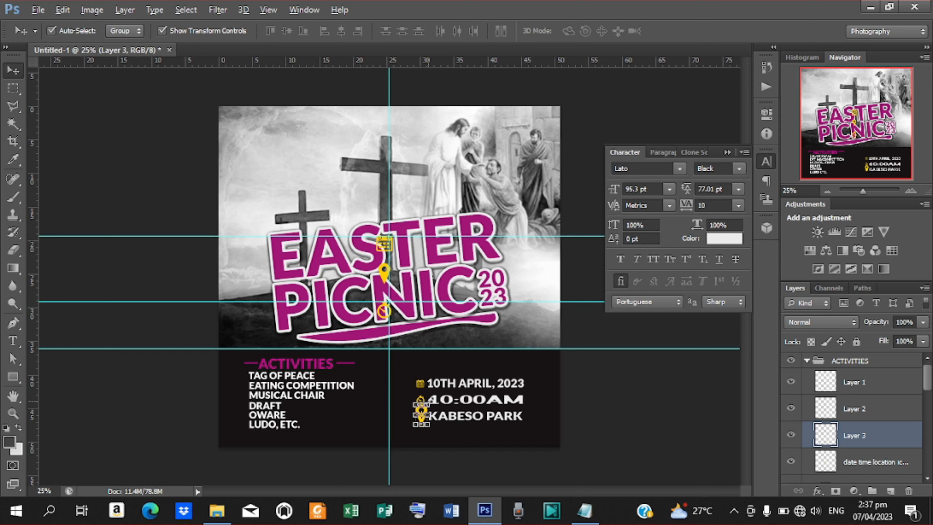
left_click_drag(429, 401, 425, 407)
left_click(686, 31)
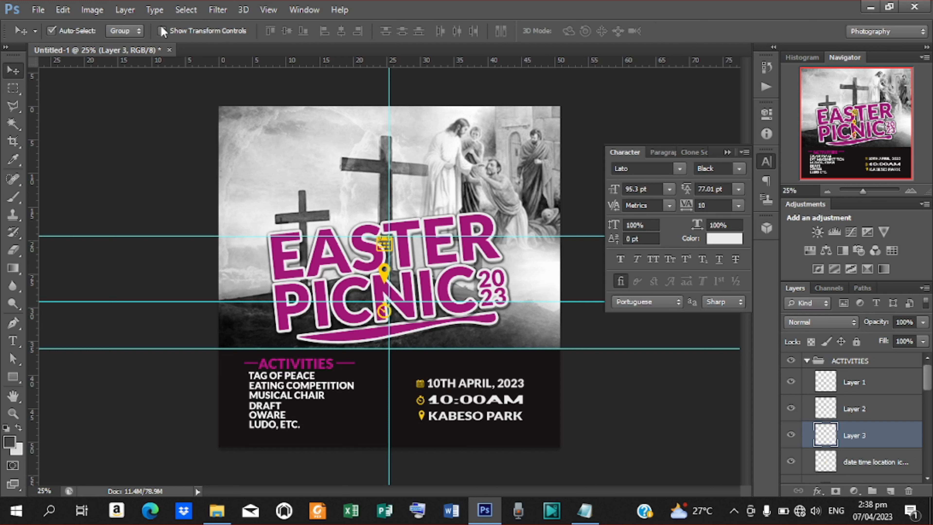
Draw a rounded rectangle of about 1020 x 332 px with a 20 px radius, overlapping the flyer's bottom edge
left_click(11, 378)
right_click(11, 378)
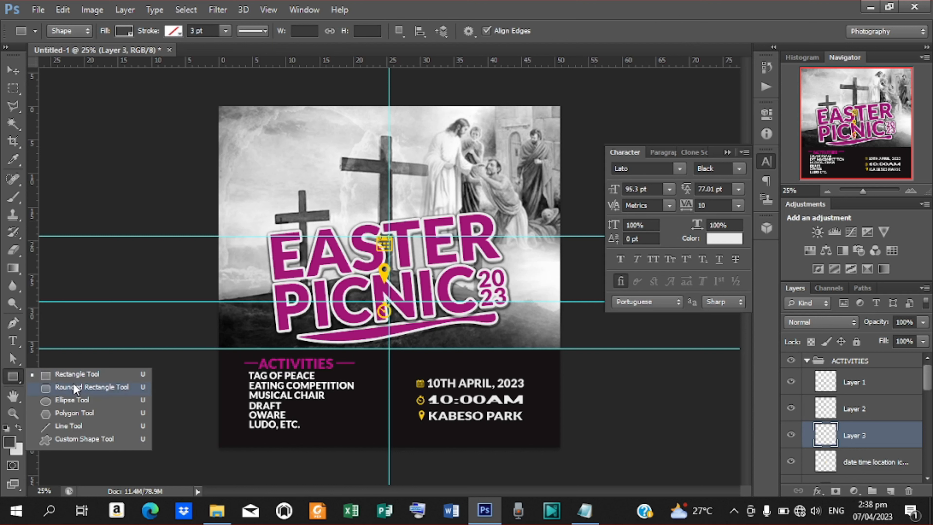
left_click(73, 383)
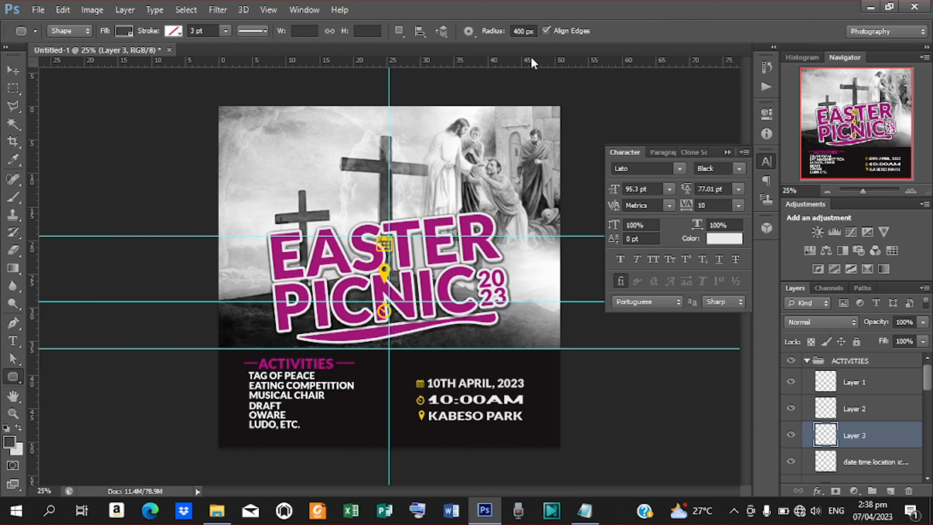
left_click(520, 31)
type("20")
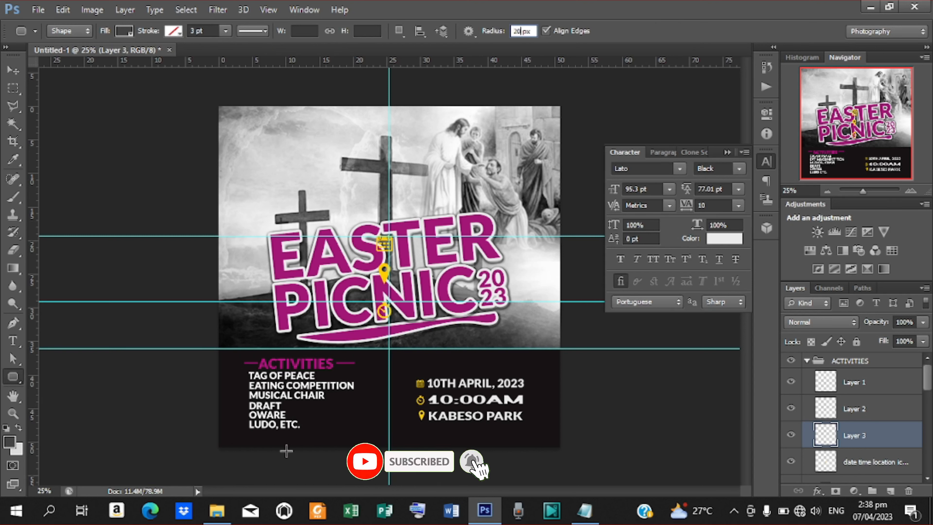
key("Return")
left_click_drag(305, 434, 478, 490)
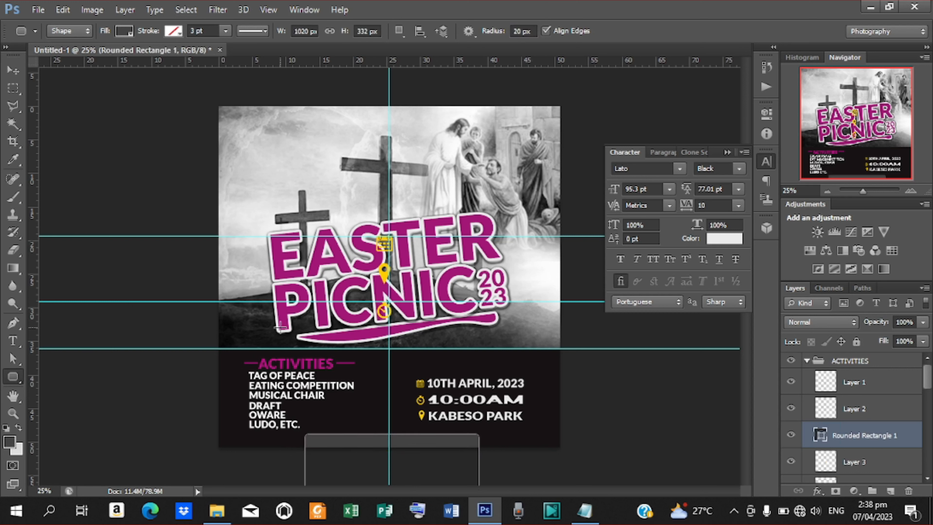
Nudge the rounded rectangle slightly up and center it on the vertical guide
left_click(13, 72)
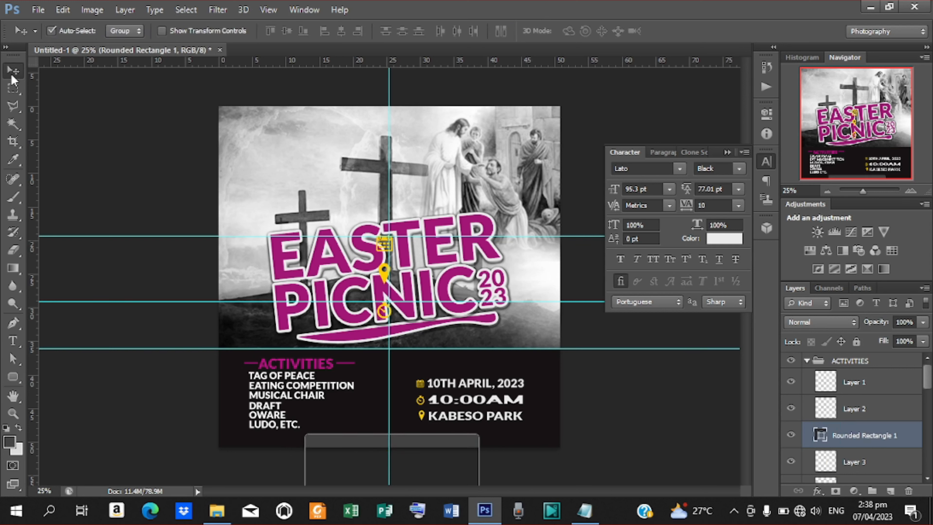
left_click(162, 32)
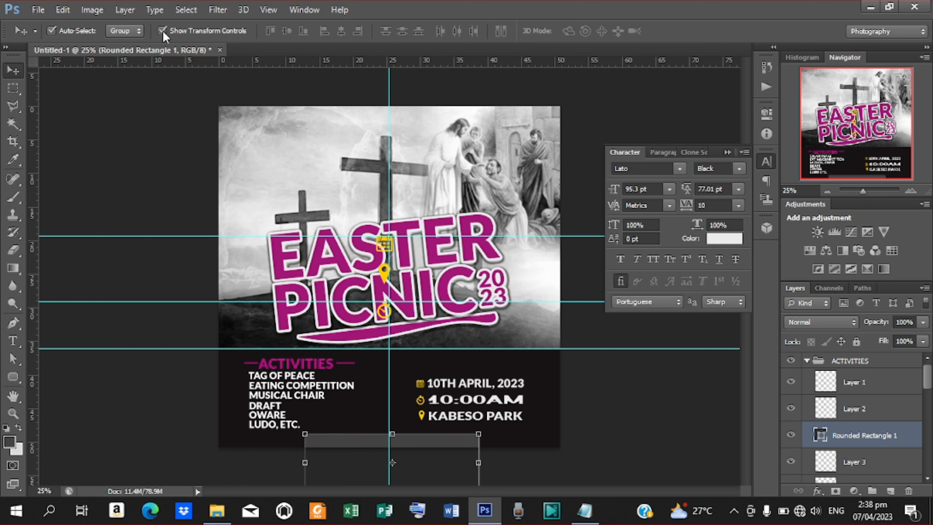
key("shift+Up")
key("shift+Up")
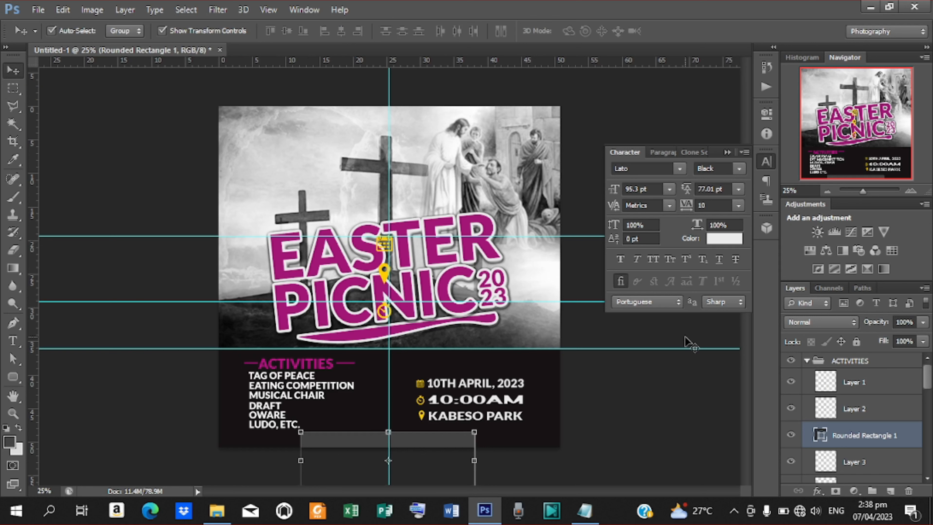
Switch to Notepad and copy the RSVP line with the contact's name and phone number
key("t")
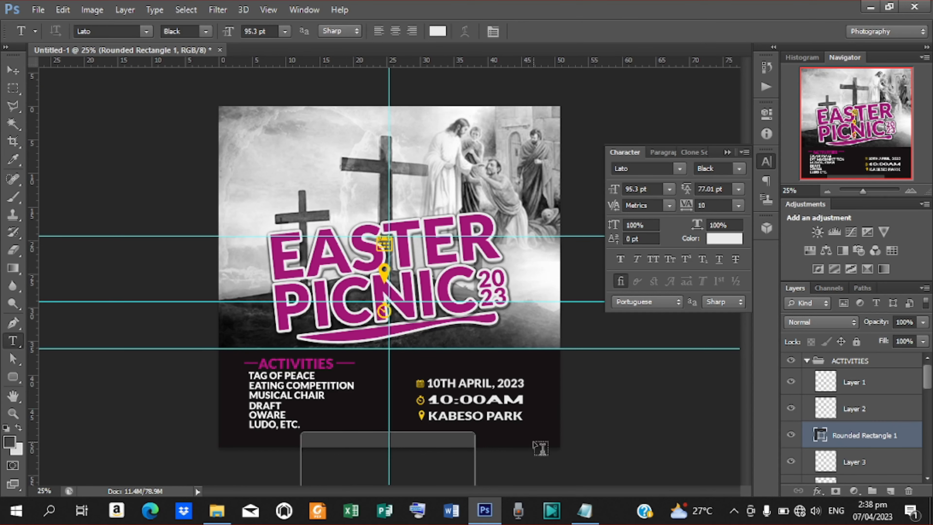
left_click(585, 510)
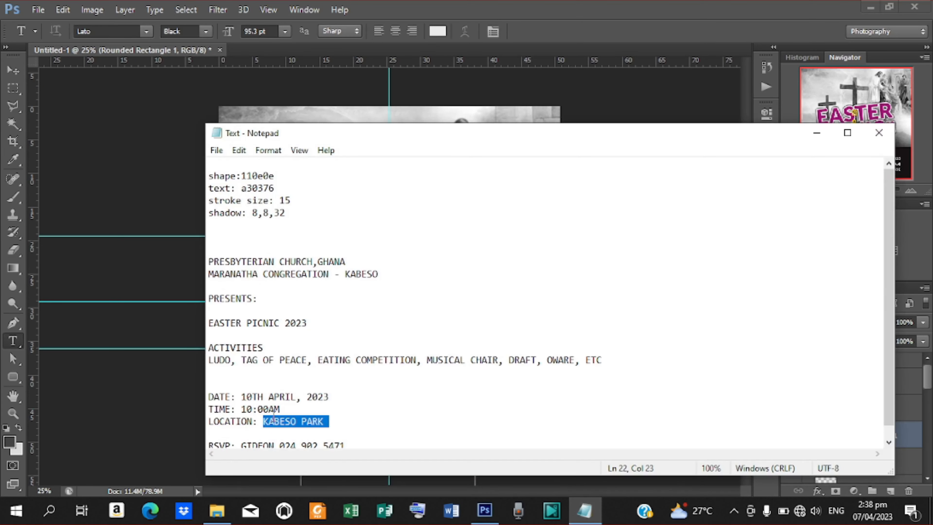
left_click_drag(892, 295, 892, 305)
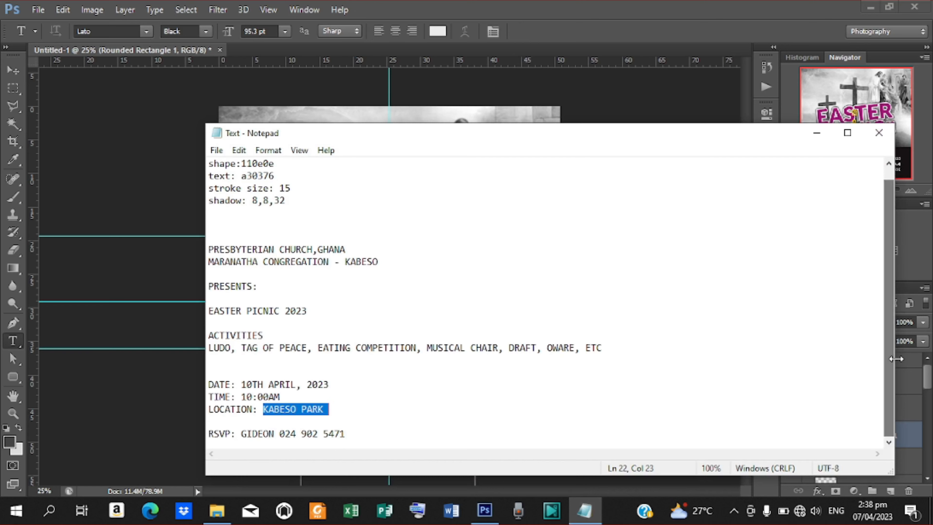
left_click_drag(210, 434, 369, 440)
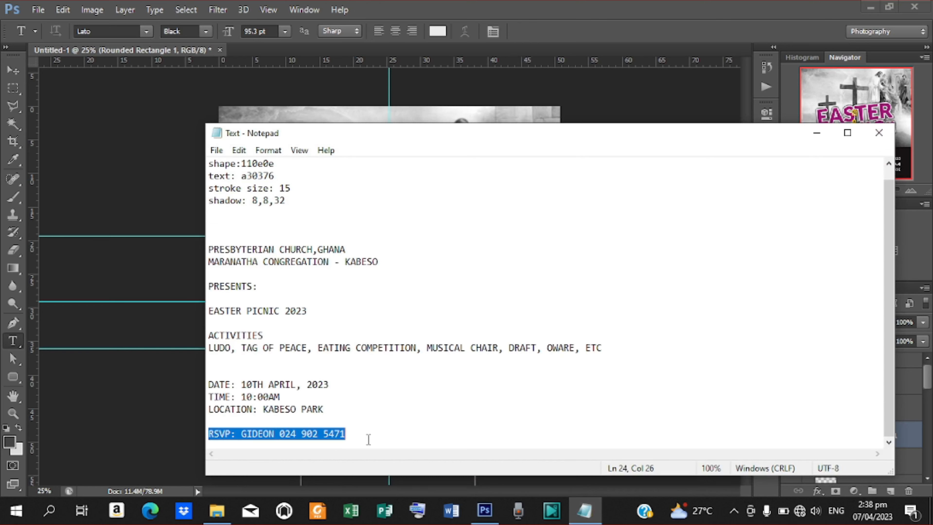
right_click(327, 434)
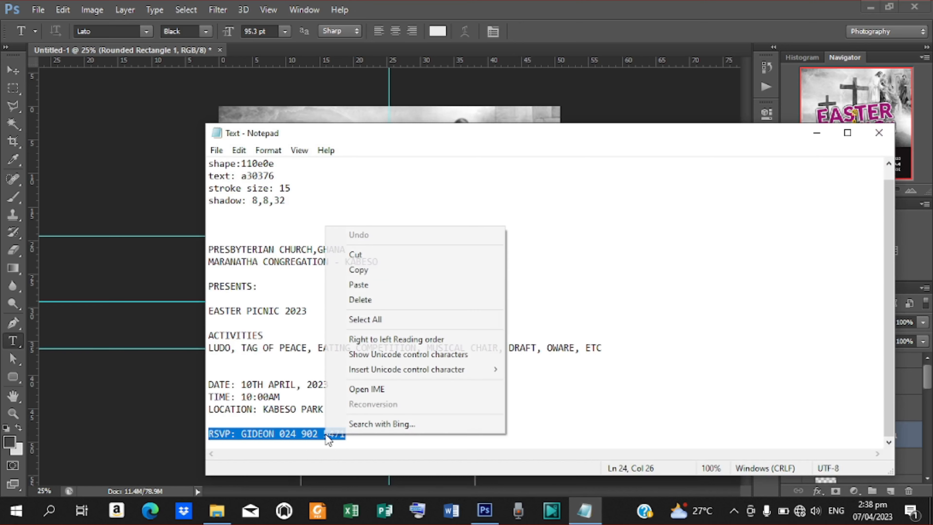
left_click(386, 271)
left_click(817, 132)
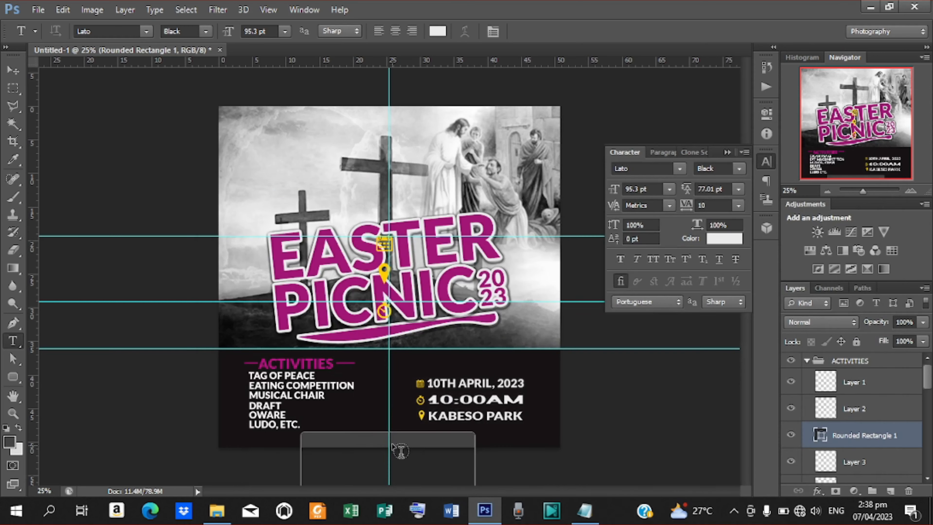
Paste the copied RSVP line as a new text layer in the black band
left_click(366, 390)
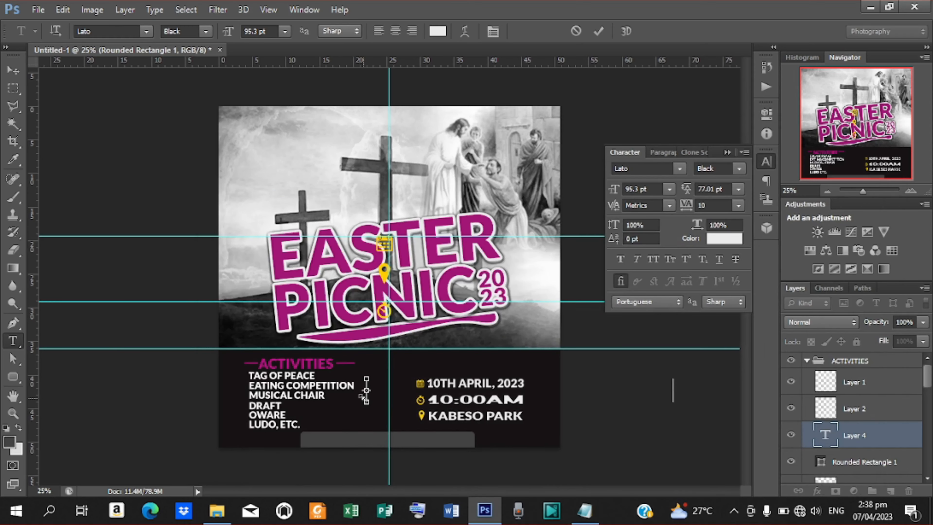
key("ctrl+v")
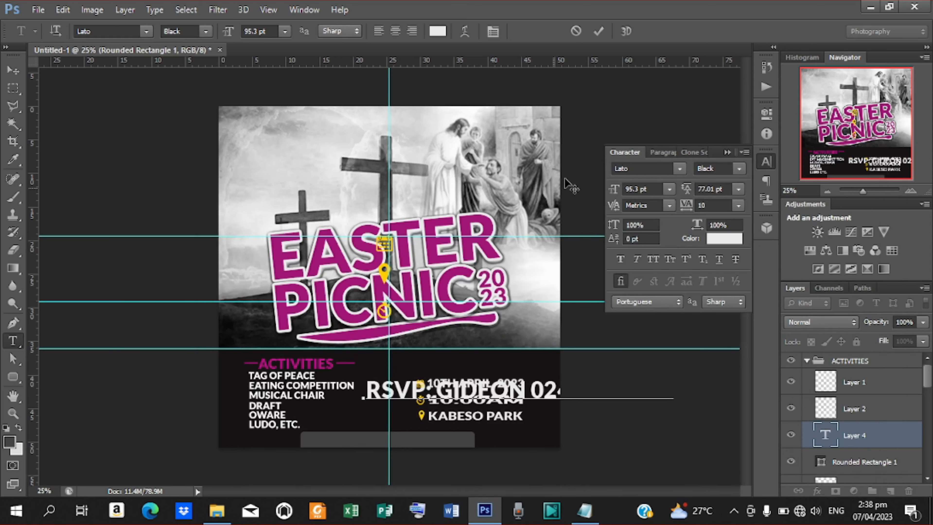
left_click(596, 34)
Scale the RSVP text to about 50% and center it on the rounded rectangle at the flyer's bottom edge
key("v")
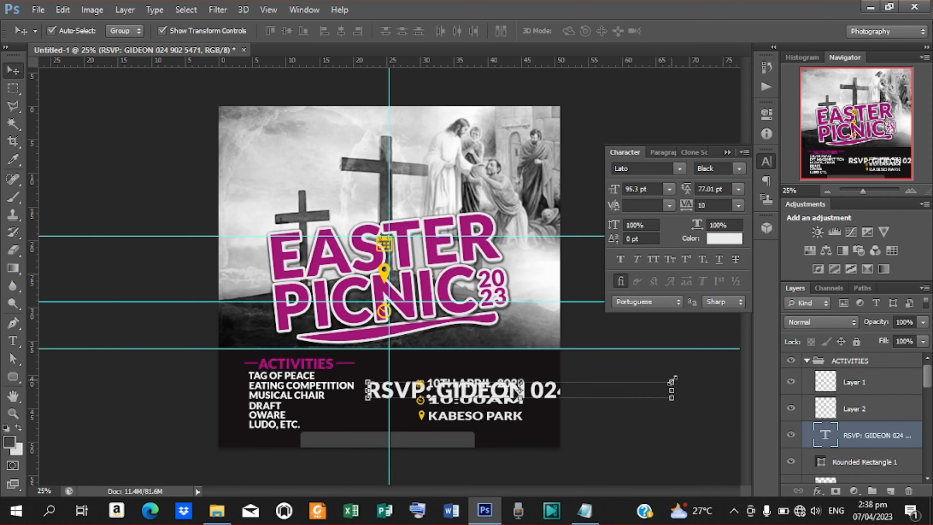
left_click_drag(673, 379, 460, 446)
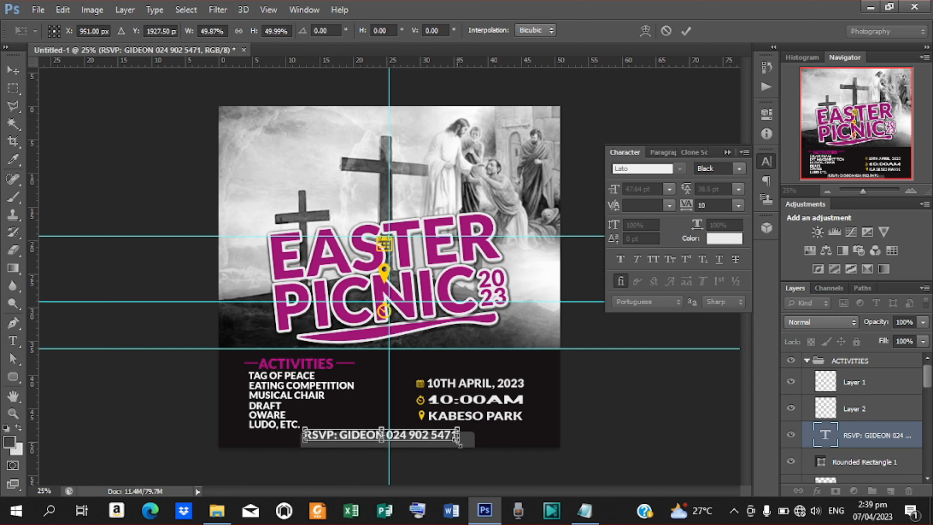
key("shift+Down")
key("shift+Down")
key("Down")
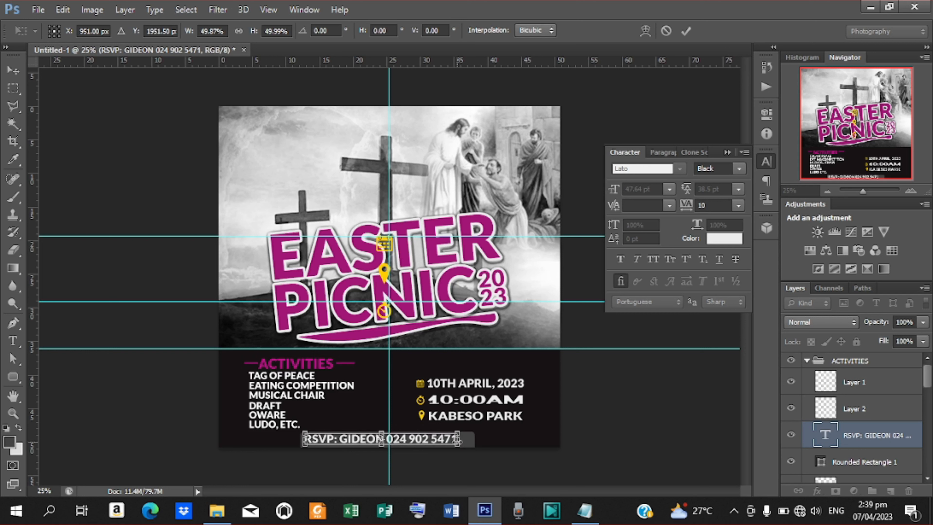
key("Right")
key("Right")
key("Right")
key("Right")
key("Right")
key("Right")
key("Right")
key("Right")
key("Right")
key("Right")
key("Right")
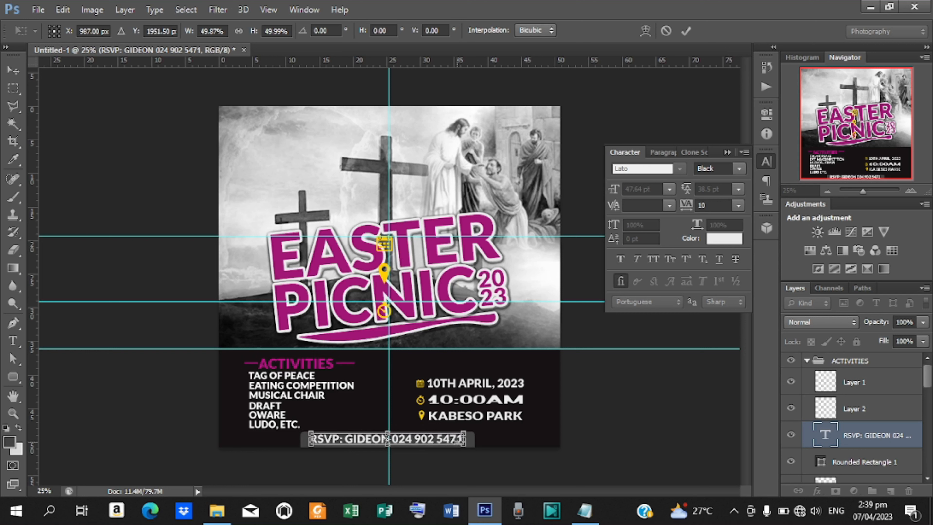
left_click(686, 31)
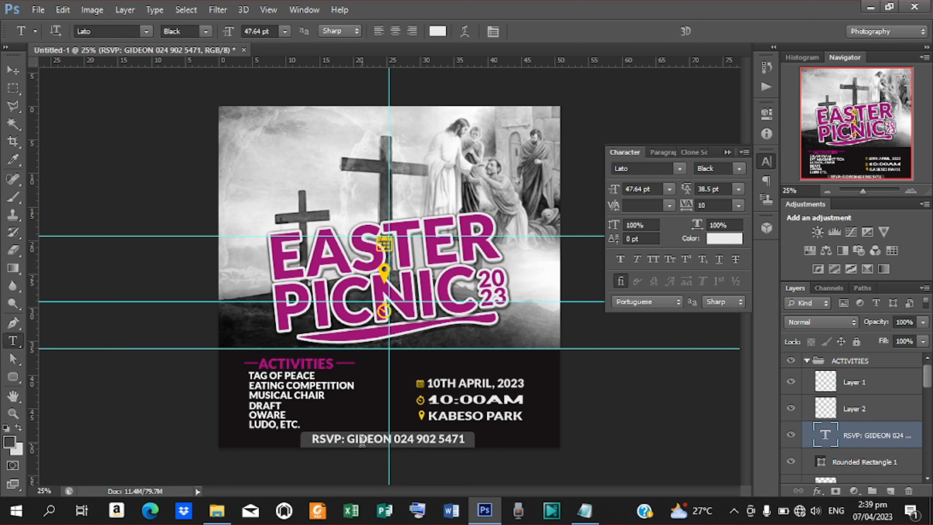
Recolor the word "RSVP:" with the yellow ffcc00 sampled from the location pin icon
left_click_drag(345, 439, 285, 448)
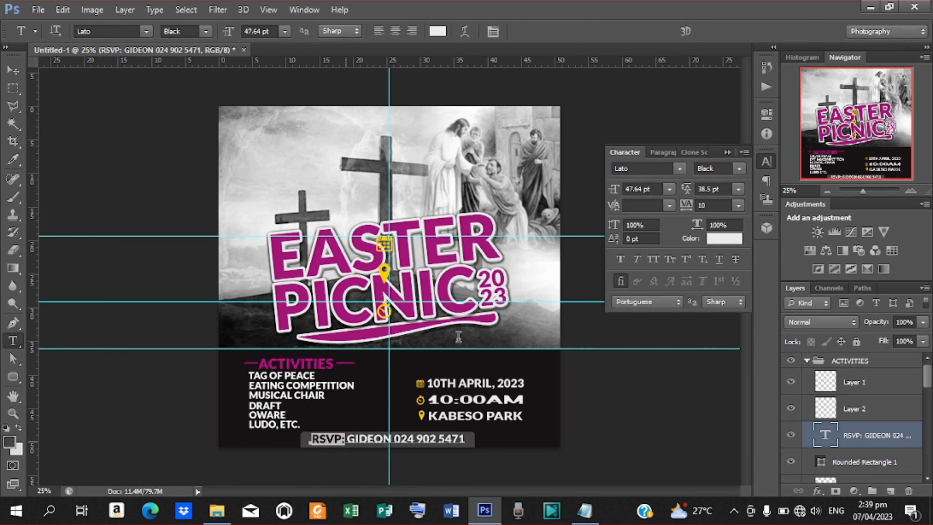
left_click(712, 239)
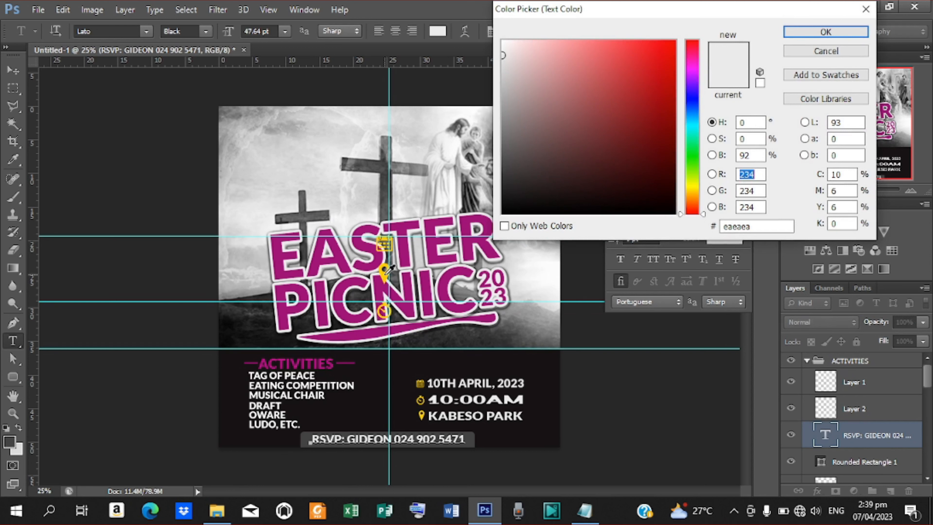
left_click(385, 273)
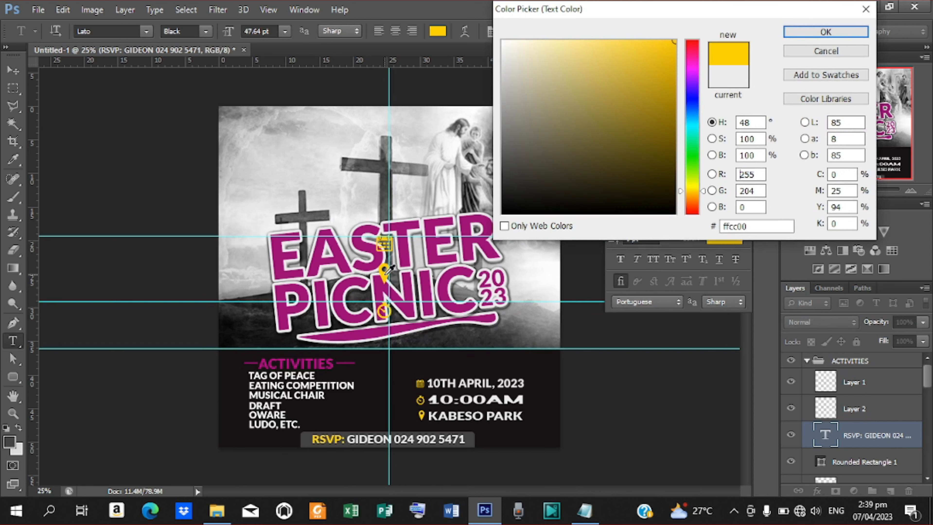
left_click(804, 28)
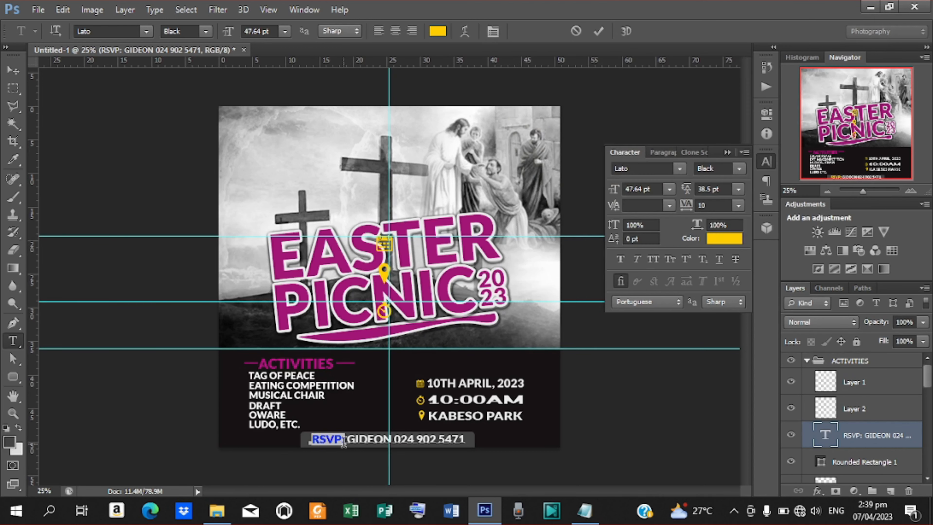
Recolor the contact's name and phone number in the RSVP line with the light pink ff93e1 and commit the text
left_click_drag(347, 440, 466, 439)
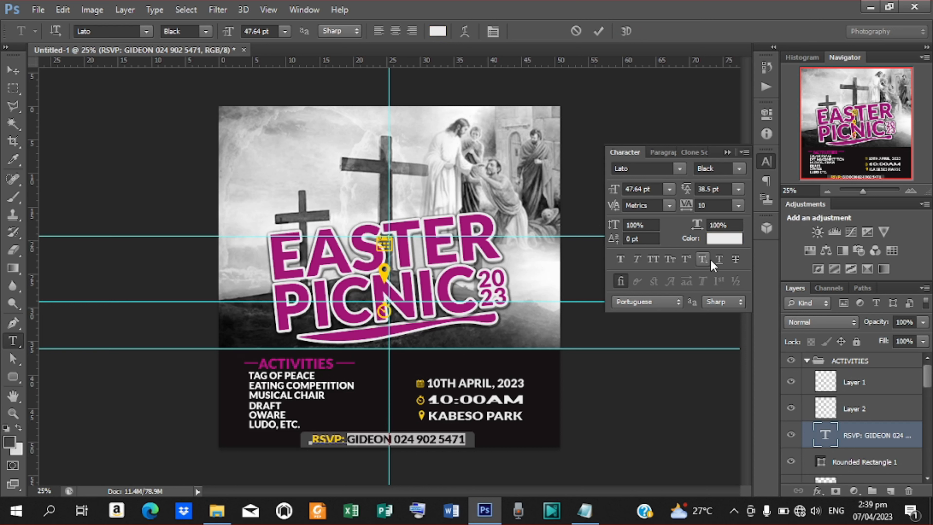
left_click(729, 240)
left_click(441, 257)
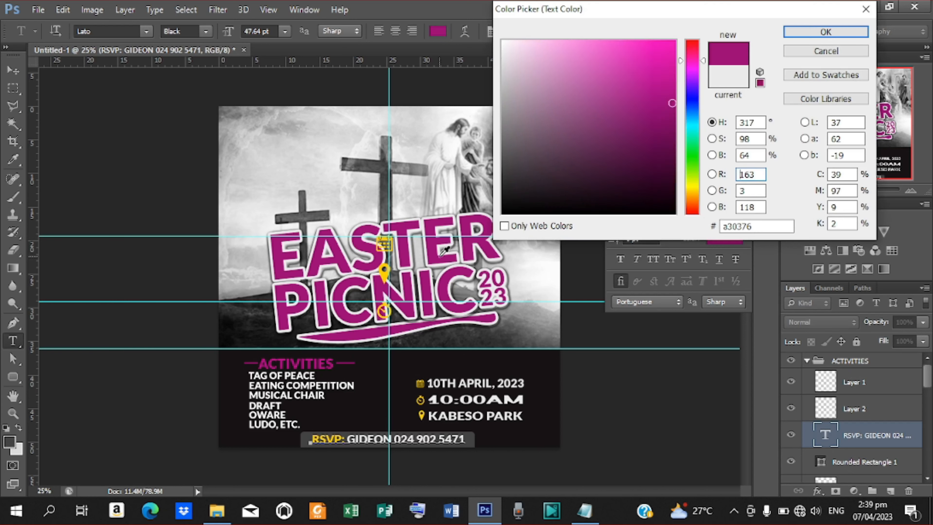
left_click_drag(675, 113, 686, 7)
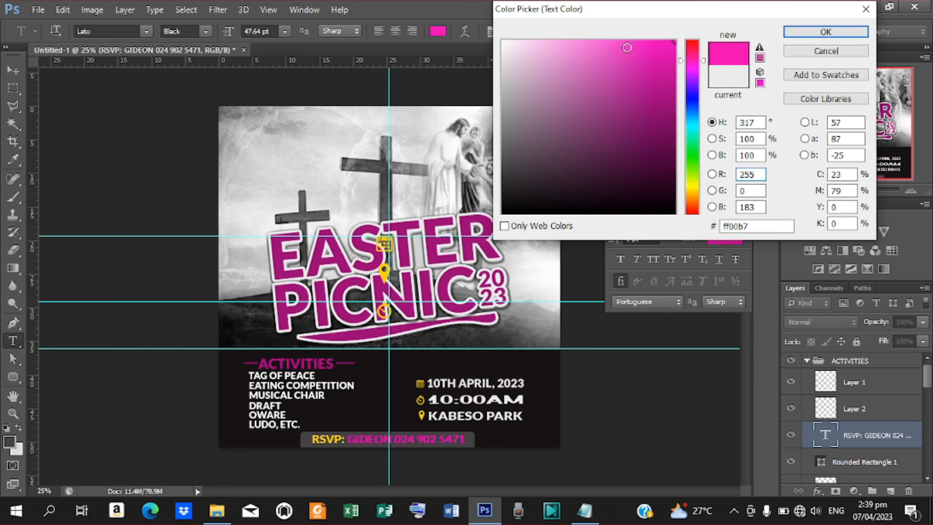
left_click_drag(613, 49, 577, 40)
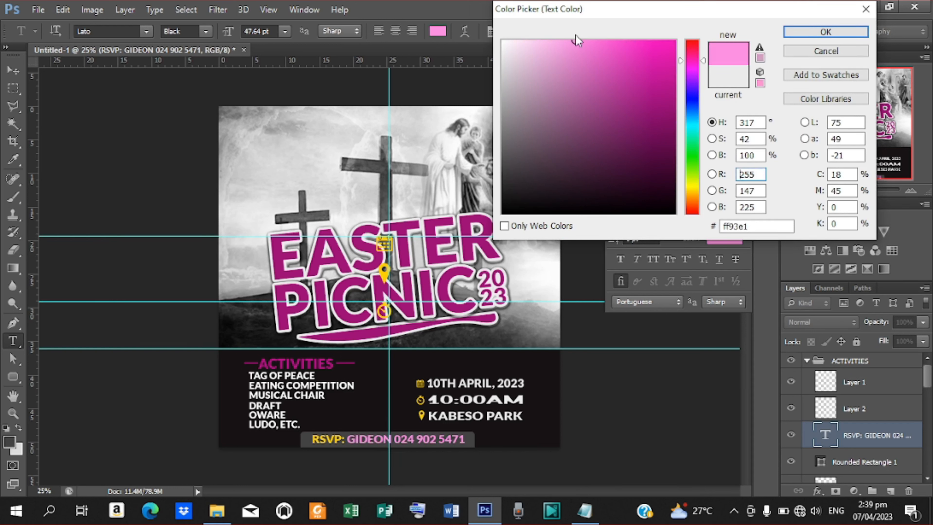
left_click(840, 30)
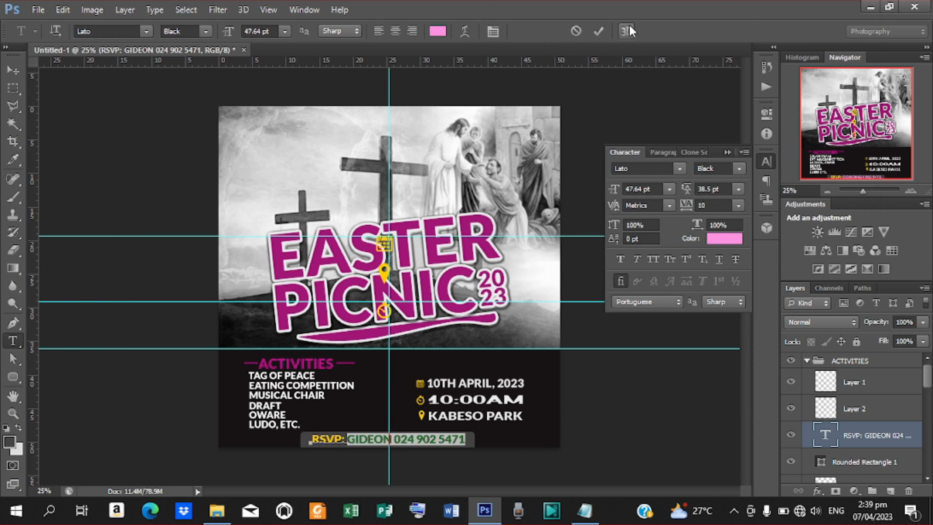
left_click(598, 31)
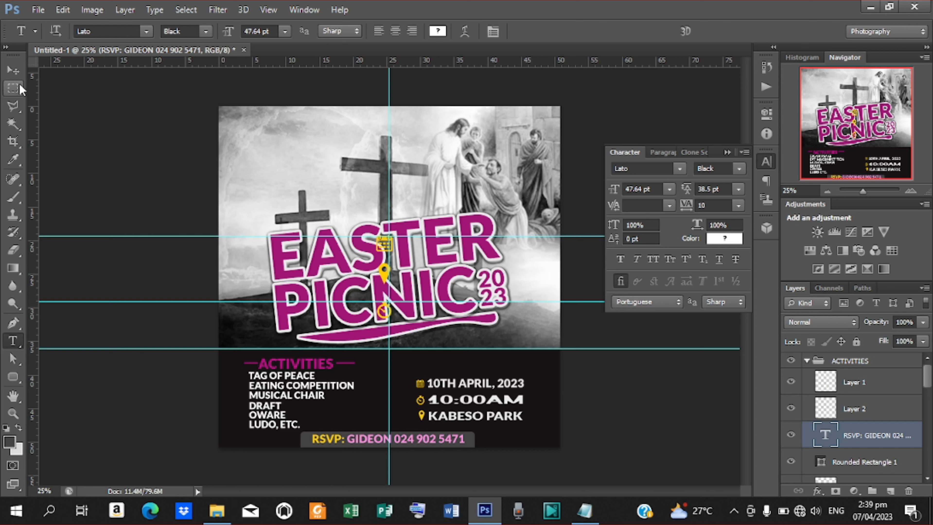
Start a new text layer over the large cross and fill it with "PRESENTS:" copied from the Notepad text
left_click(14, 74)
left_click(13, 341)
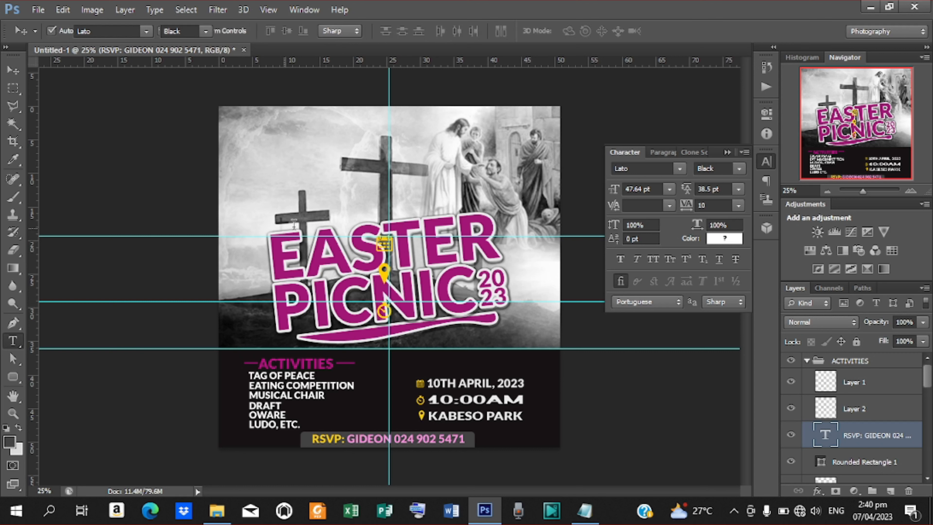
left_click(347, 173)
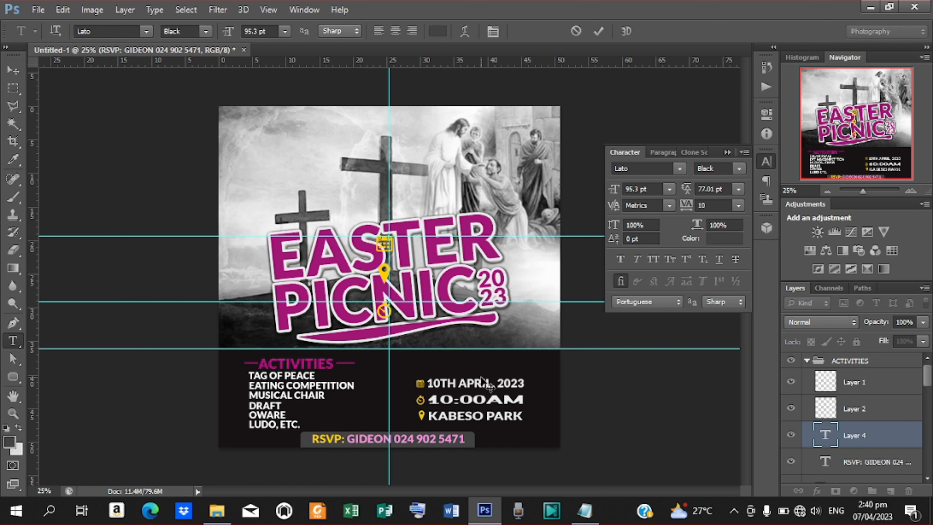
left_click(585, 510)
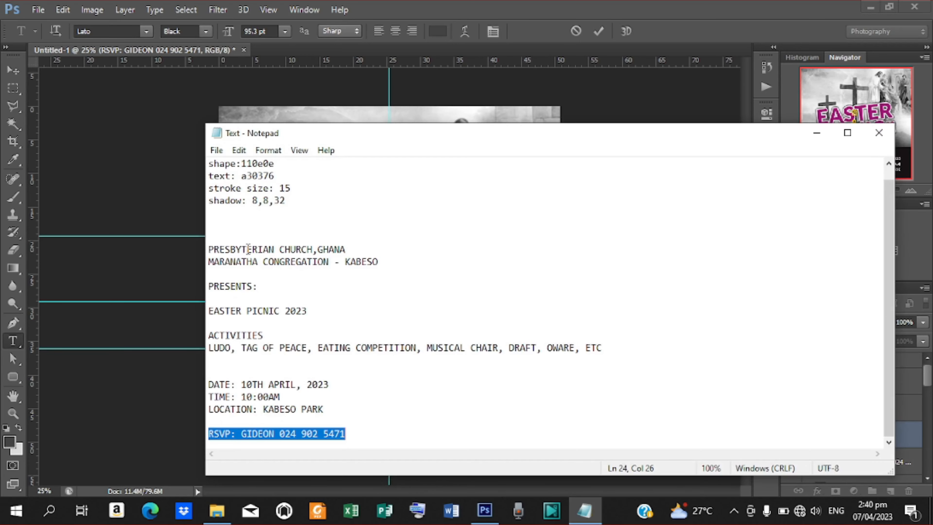
left_click_drag(257, 286, 207, 286)
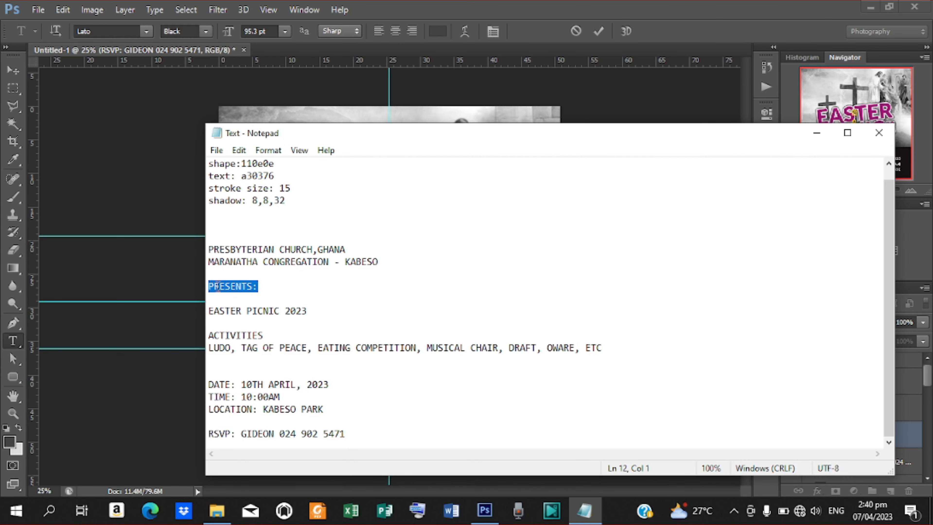
right_click(217, 287)
left_click(279, 331)
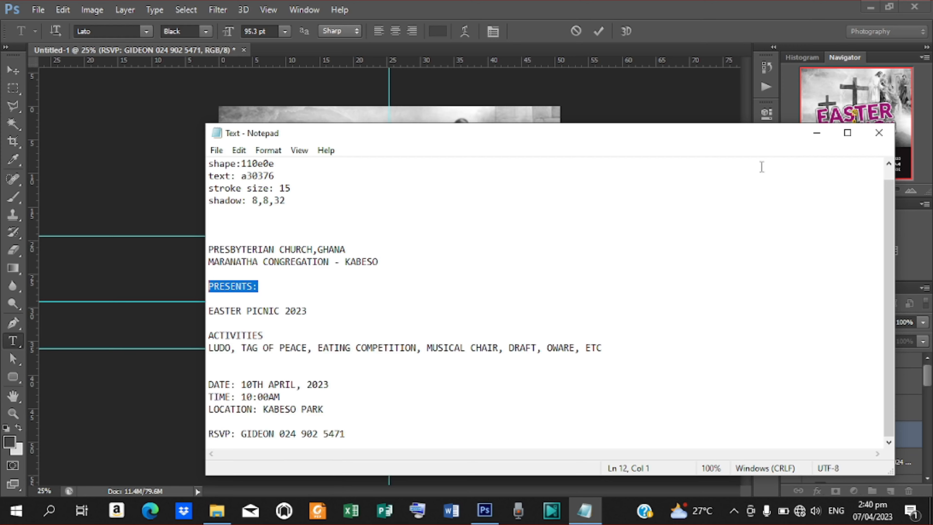
left_click(815, 135)
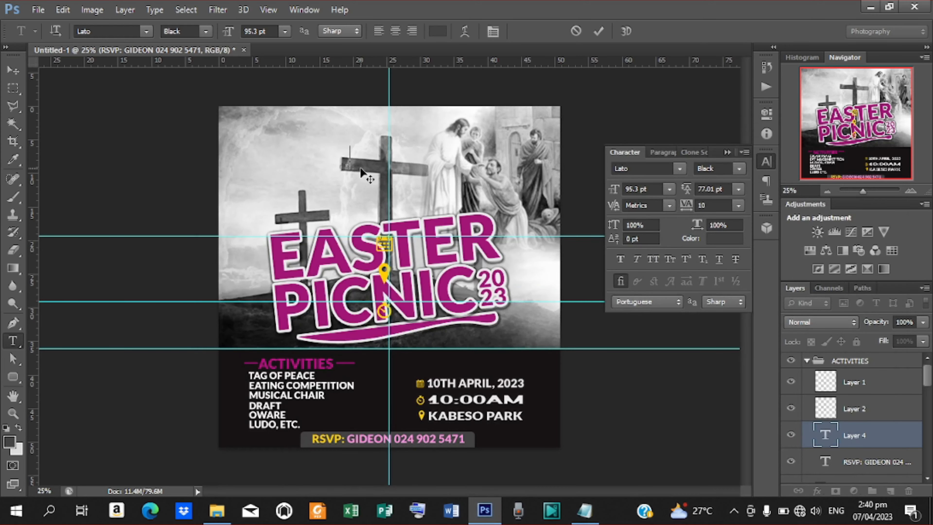
key("ctrl+v")
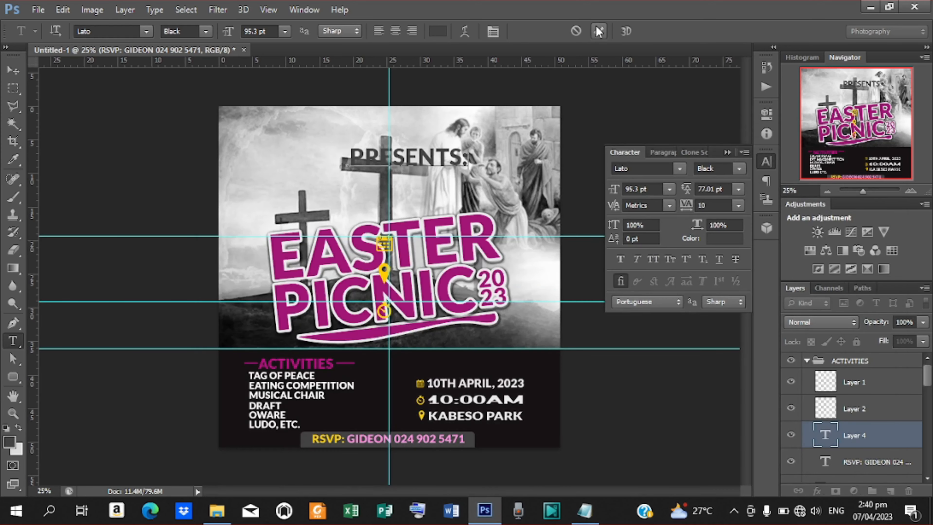
left_click(598, 31)
Scale the "PRESENTS:" text to about 67% and place it across the large cross, just above the title
key("v")
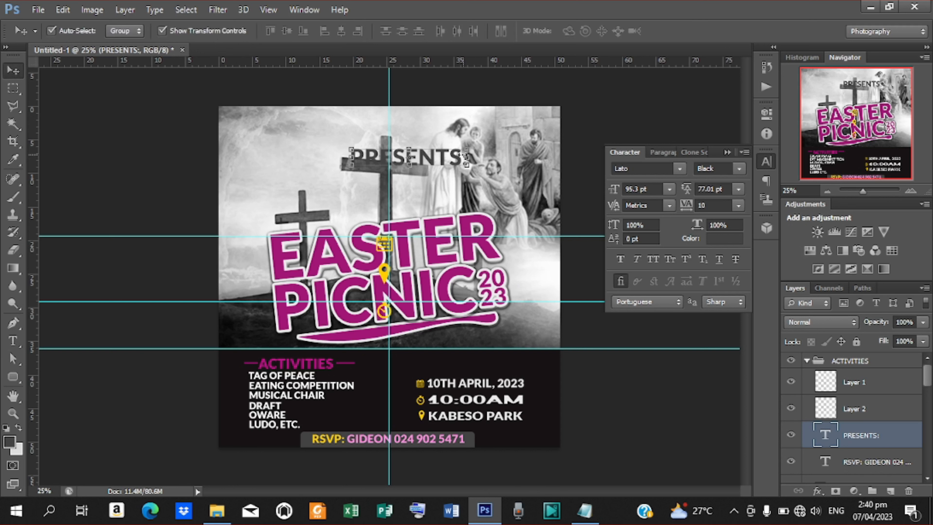
left_click_drag(467, 148, 417, 178)
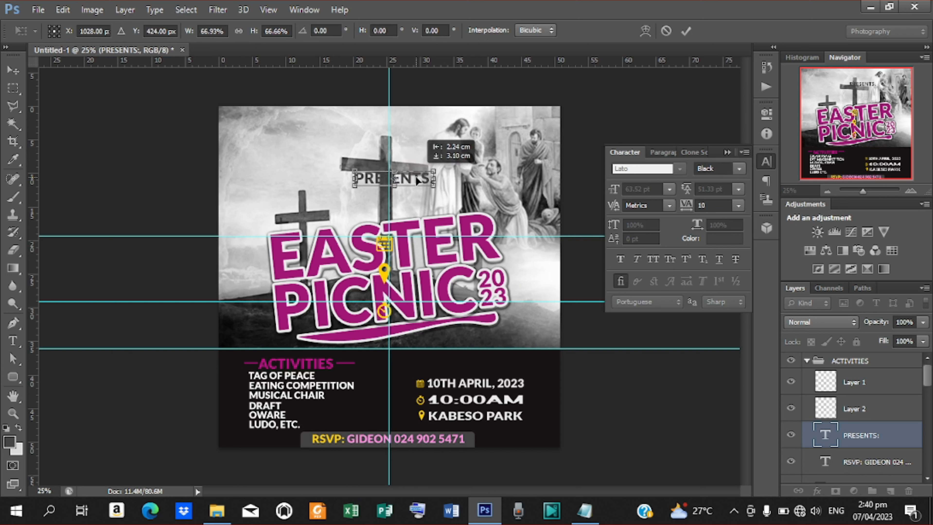
left_click(687, 31)
Recolor the "PRESENTS:" text with the yellow ffcc00 sampled from the location pin icon
left_click(726, 240)
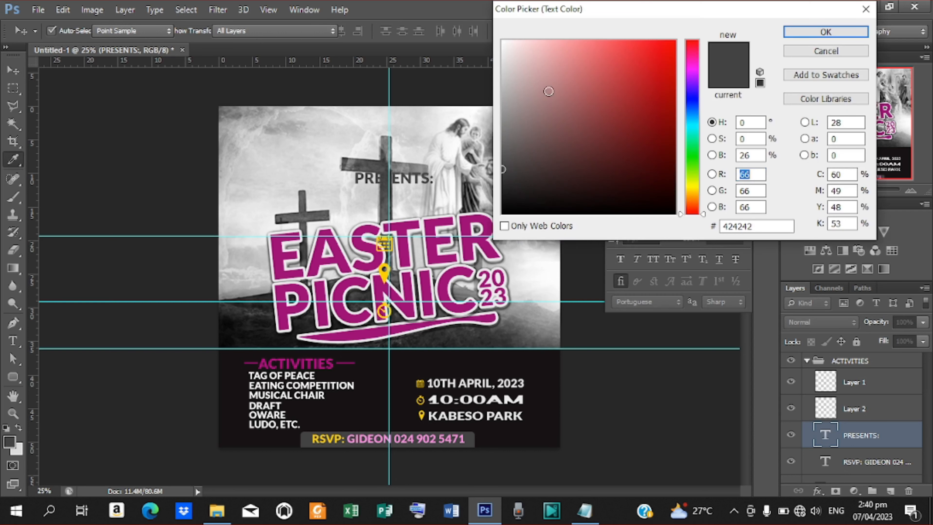
left_click(690, 114)
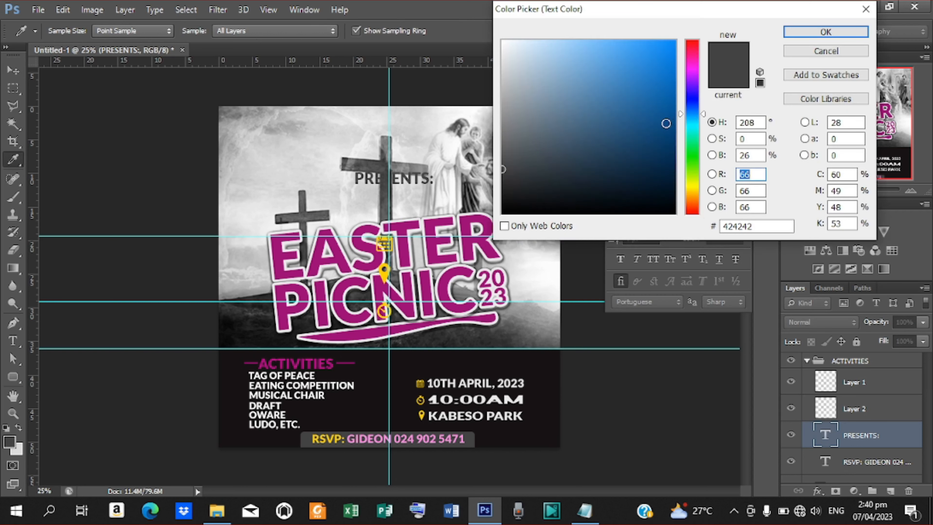
mouse_move(671, 136)
left_mouse_down()
mouse_move(676, 160)
mouse_move(674, 144)
left_mouse_up()
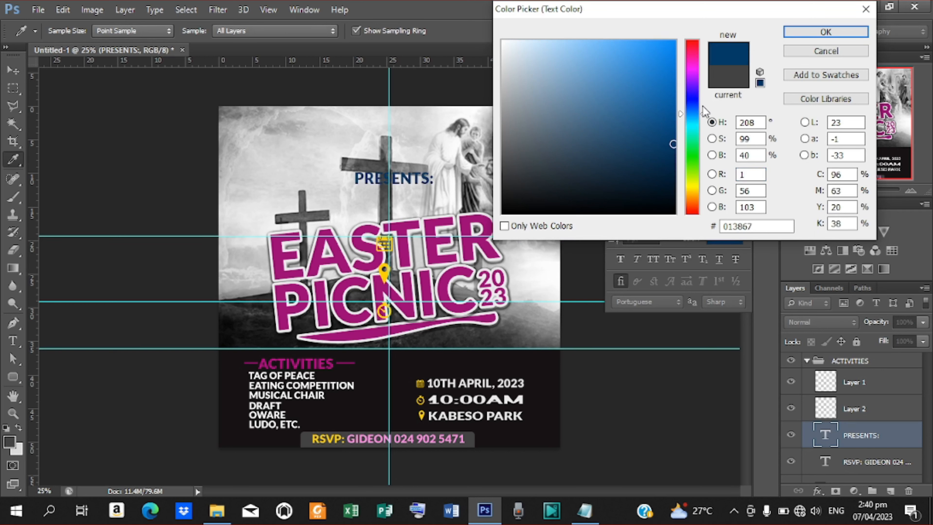
left_click(384, 272)
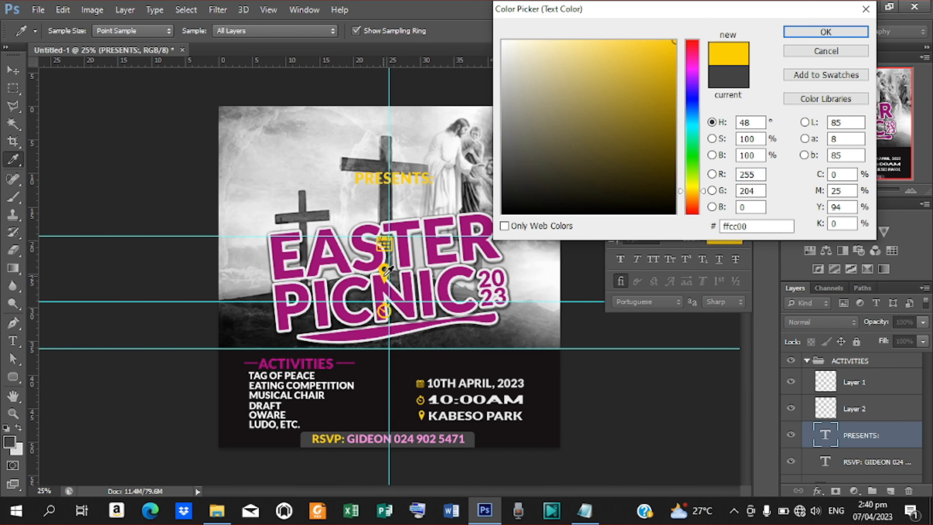
left_click(825, 33)
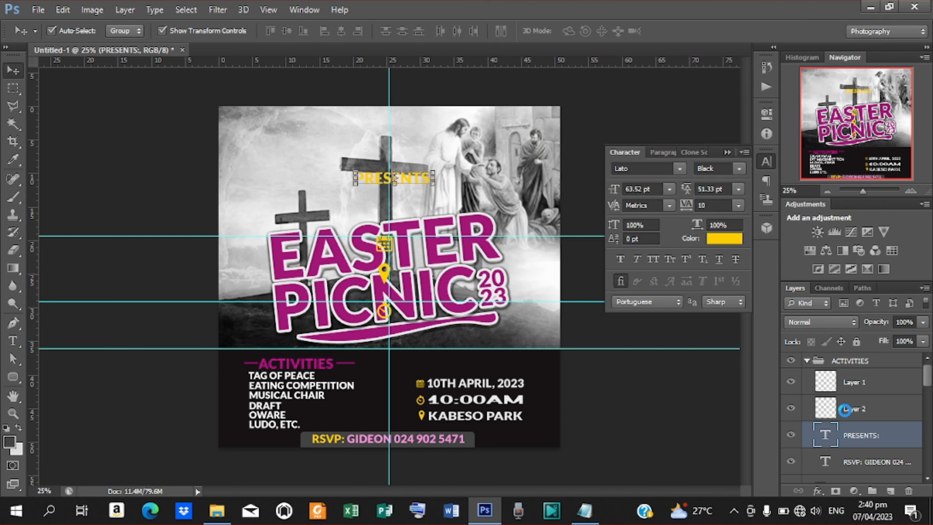
Add an 8 px outside stroke to the "PRESENTS:" text in the magenta a30376 sampled from the title
left_click(817, 490)
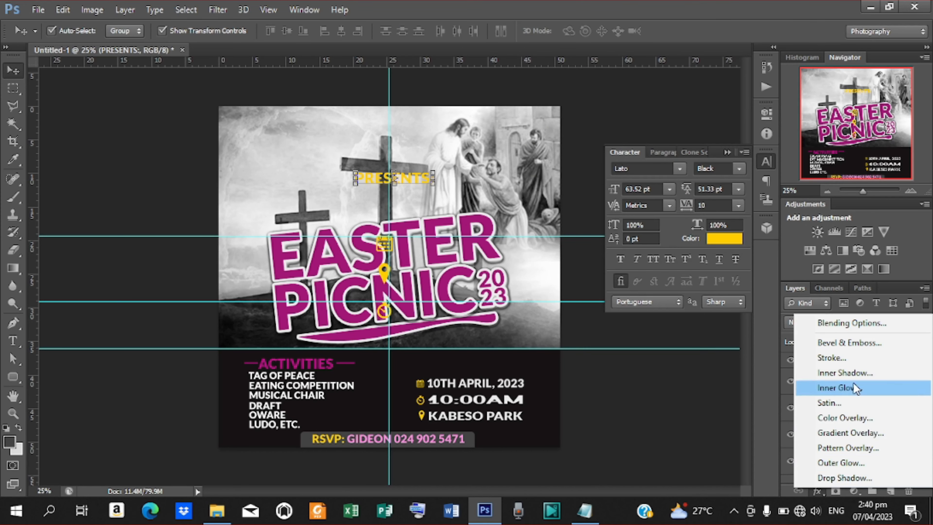
left_click(844, 358)
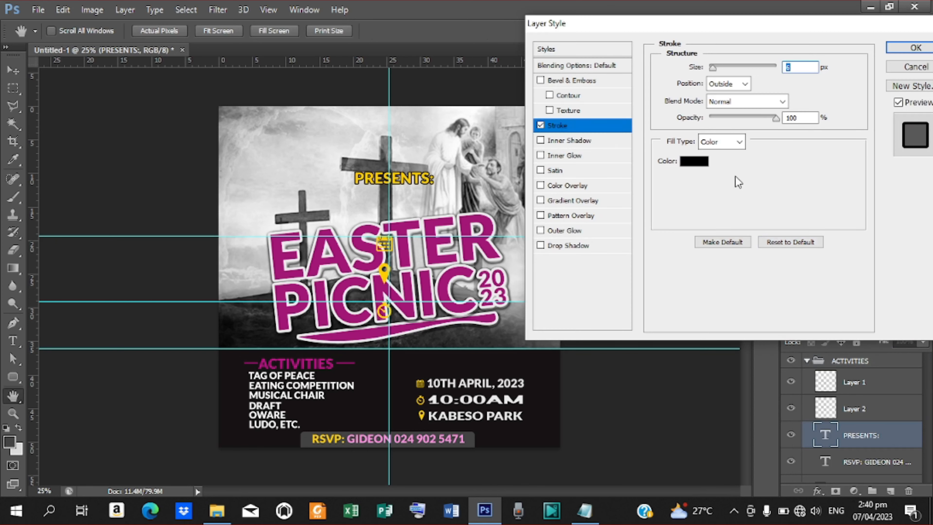
left_click(694, 162)
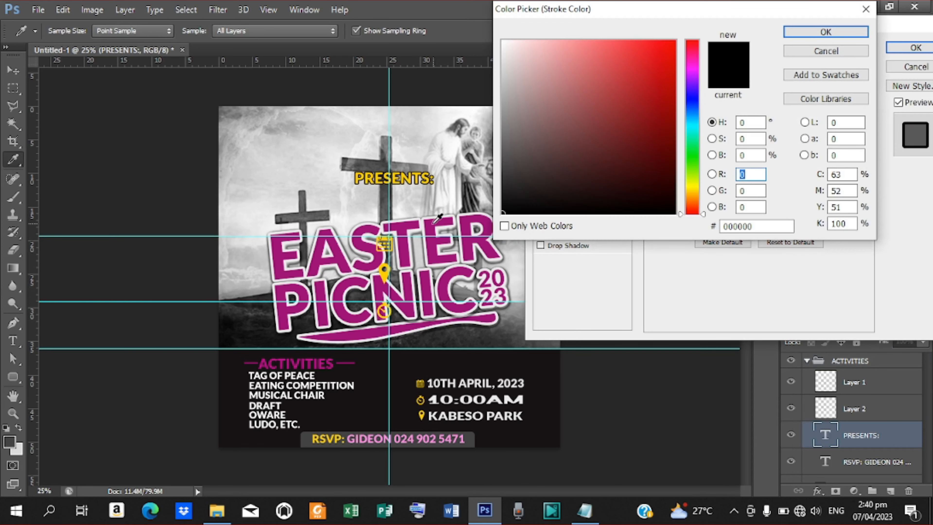
left_click(435, 222)
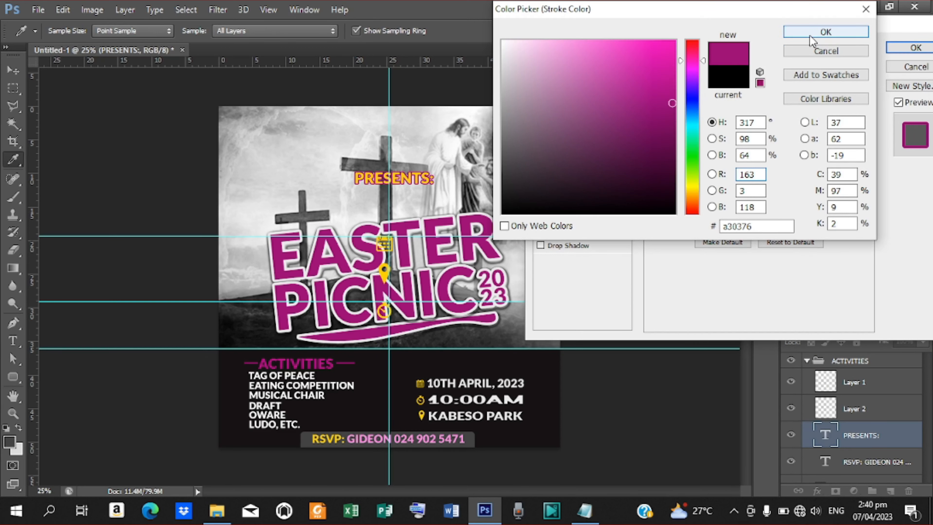
left_click(817, 33)
type("8")
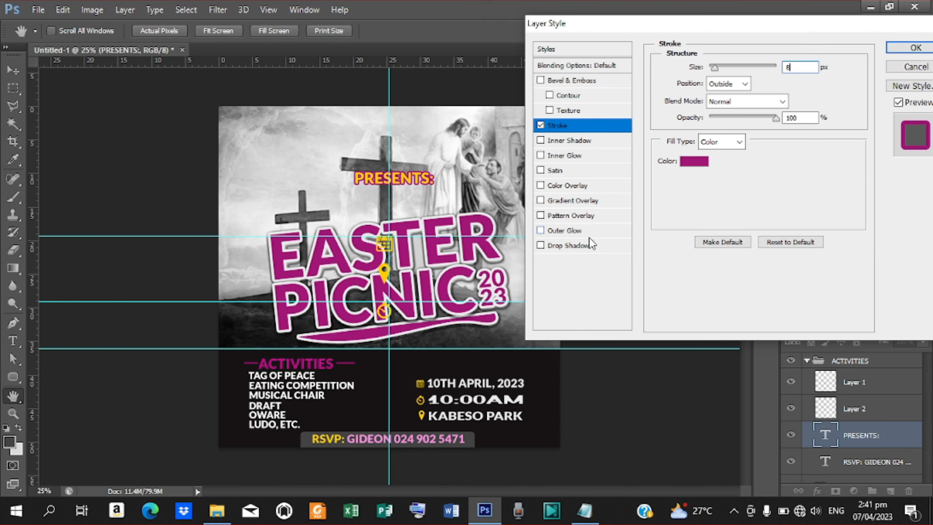
left_click(905, 50)
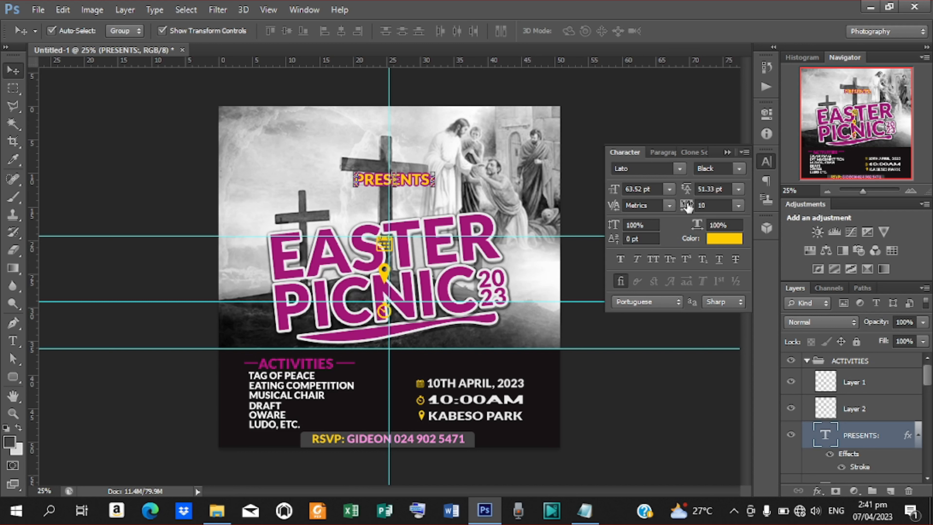
Widen the letter spacing of the "PRESENTS:" text to a tracking value of 150
left_click_drag(688, 208, 686, 208)
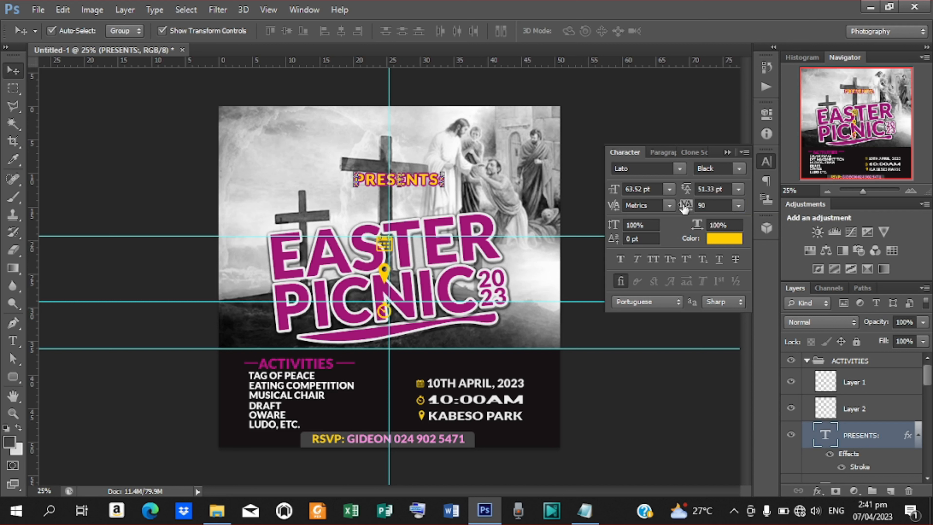
left_click_drag(684, 208, 686, 208)
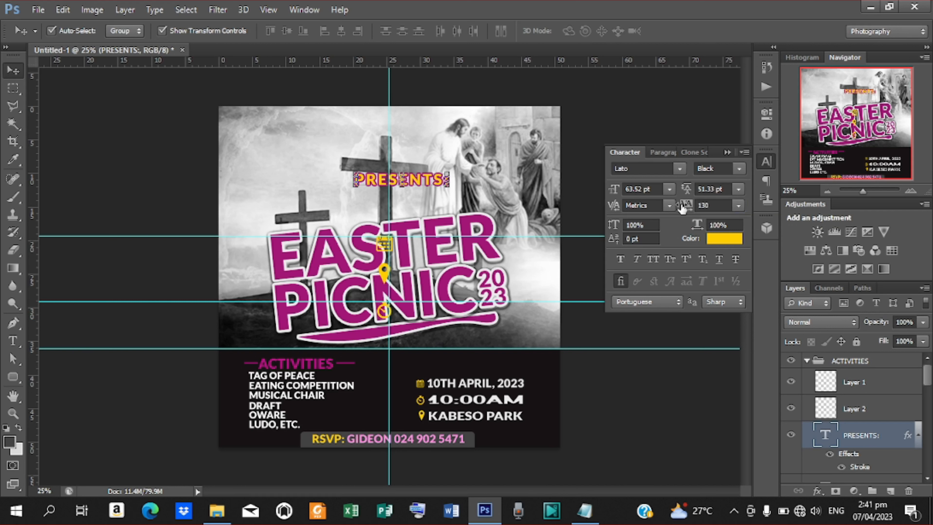
left_click_drag(682, 208, 683, 209)
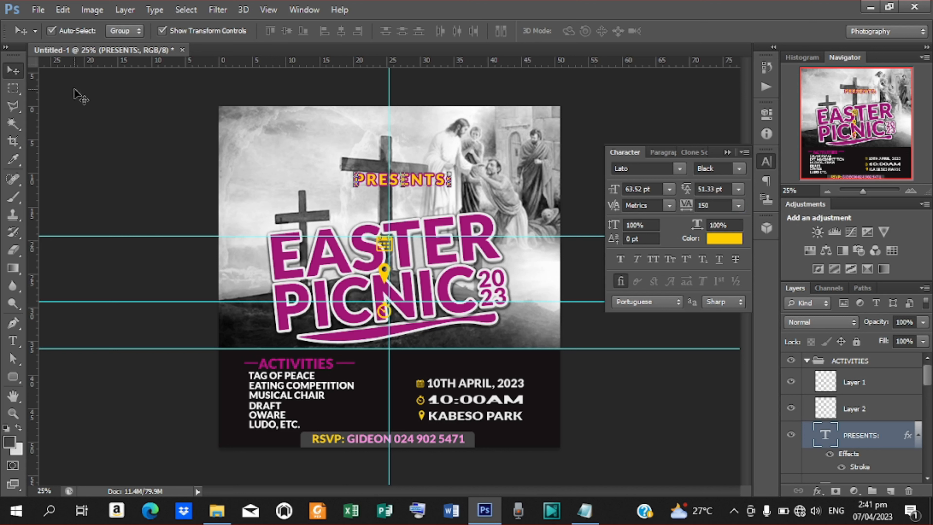
Nudge the "PRESENTS:" text left and down so it is centered on the vertical guide, closer to the title
key("Left")
key("Left")
key("Left")
key("Left")
key("Left")
key("Left")
key("Left")
key("Left")
key("Left")
key("Left")
key("Left")
key("Left")
key("Left")
key("Left")
key("Left")
key("Left")
key("Left")
key("Left")
key("Left")
key("Left")
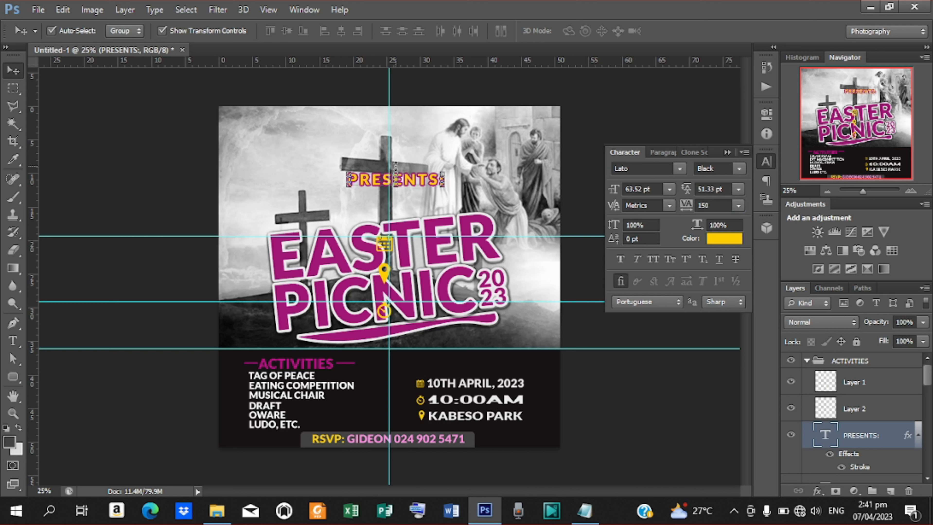
key("Left")
key("Left")
key("Left")
key("Left")
key("Left")
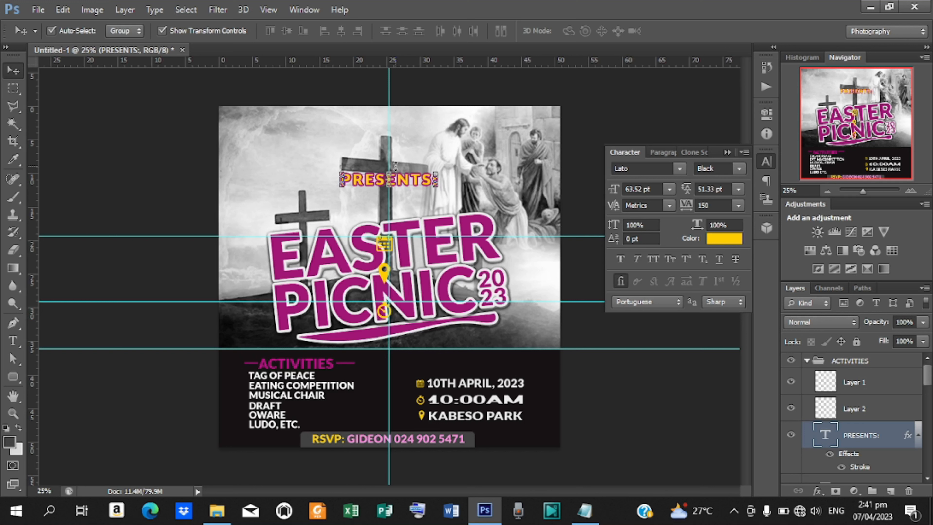
key("Down")
key("Down")
key("Down")
key("Down")
key("Down")
key("Down")
key("Down")
key("Down")
key("Down")
key("Down")
key("Down")
key("Down")
key("Down")
key("Down")
key("Down")
key("Down")
key("Down")
key("Down")
key("Down")
key("Down")
key("Down")
key("Down")
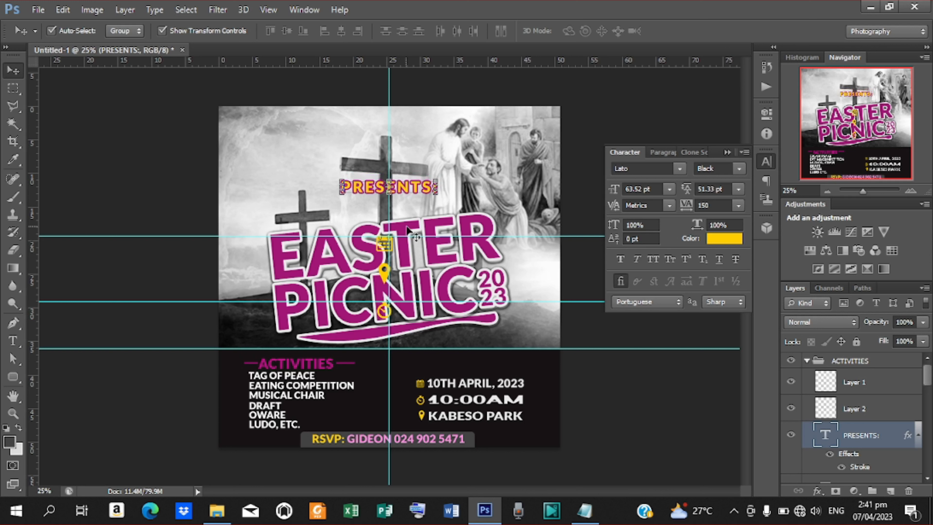
Hide the guides and duplicate the "PICNIC" text layer in the THEME group
left_click(431, 228)
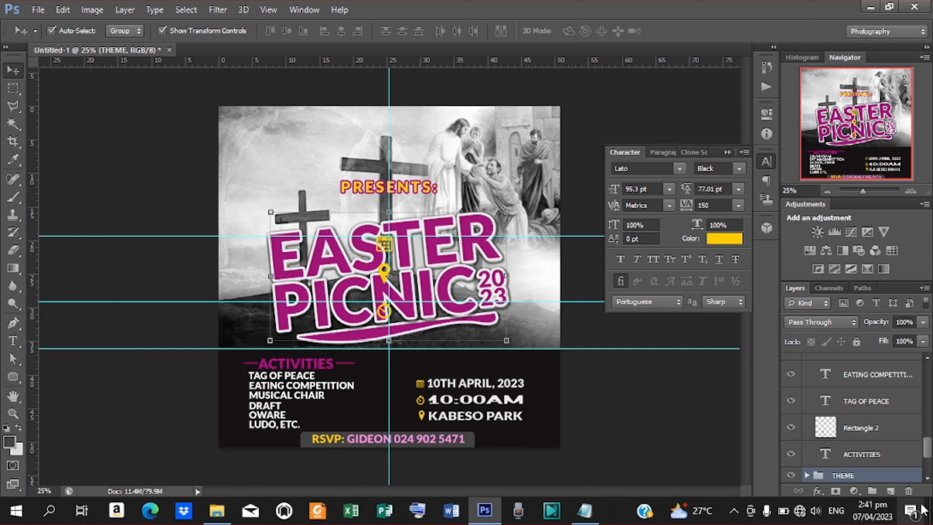
left_click_drag(929, 458, 929, 465)
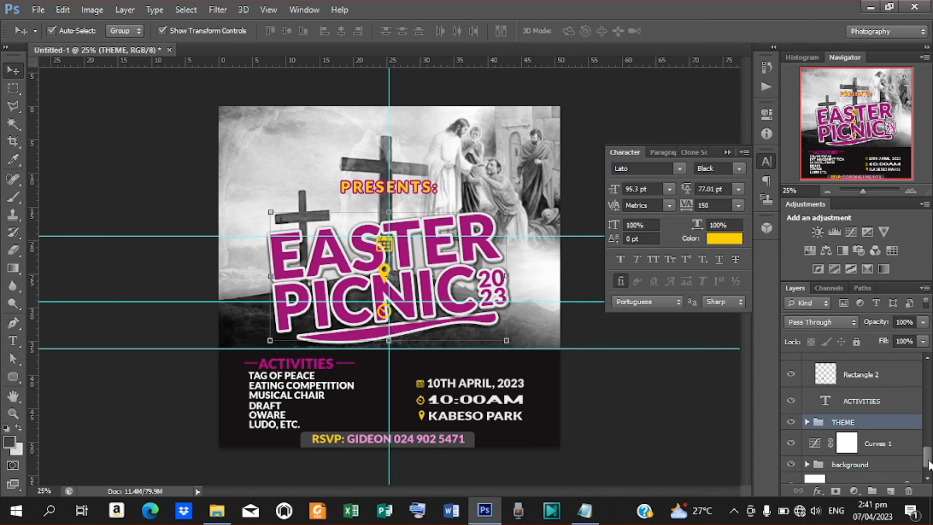
left_click(806, 422)
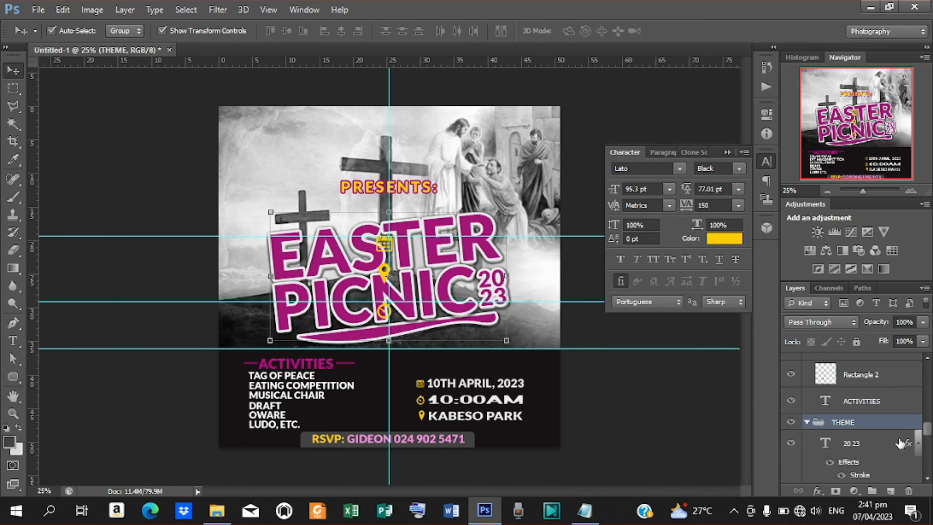
left_click_drag(925, 430, 926, 441)
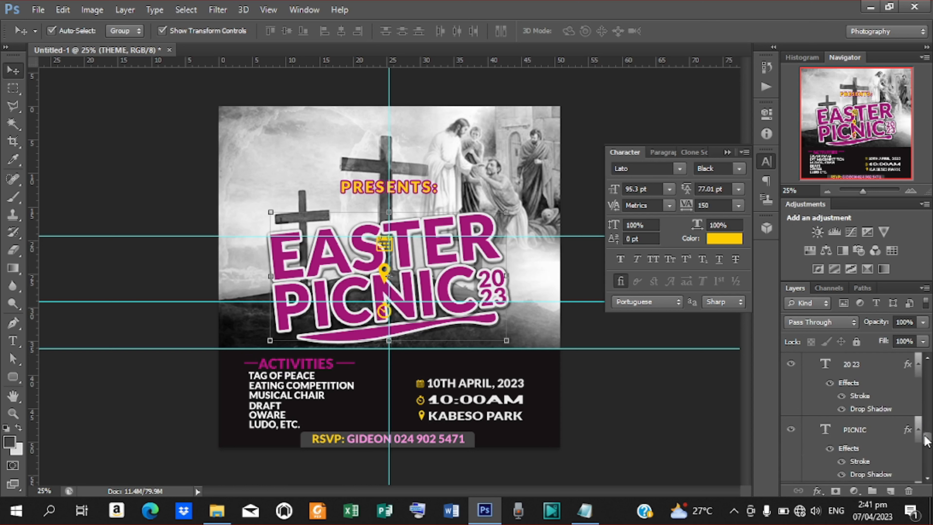
left_click(858, 433)
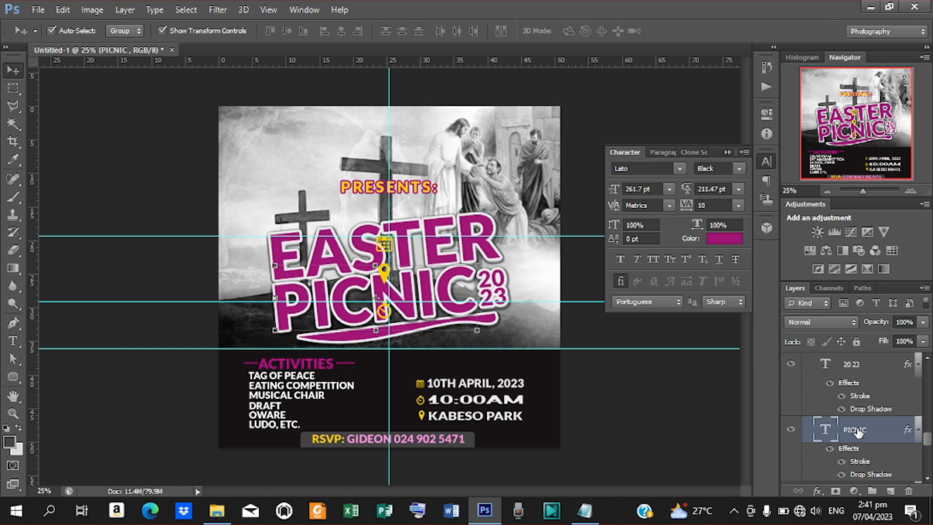
key("ctrl+h")
key("ctrl+j")
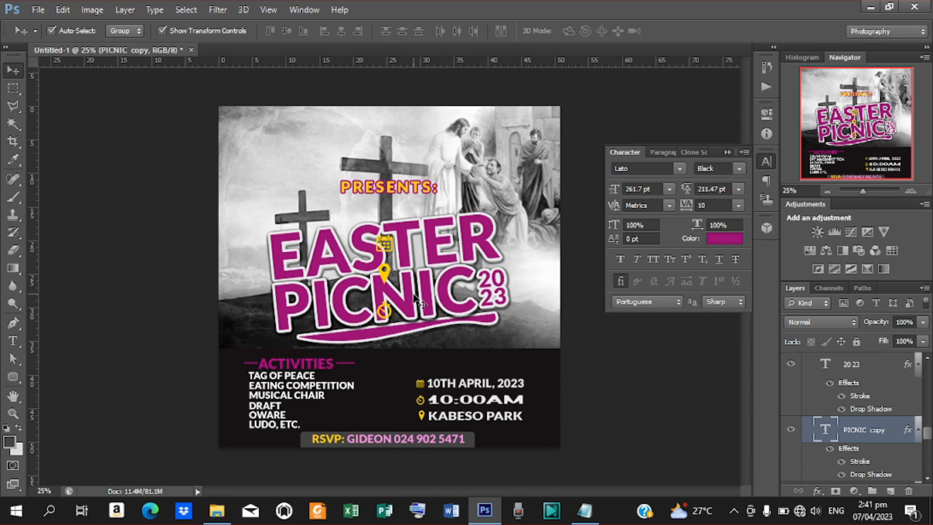
Nudge the duplicated "PICNIC" text straight up from the original until it sits above "EASTER", over the upper part of the flyer
key("Up")
key("Up")
key("Up")
key("Up")
key("Up")
key("Up")
key("Up")
key("Up")
key("Up")
key("Up")
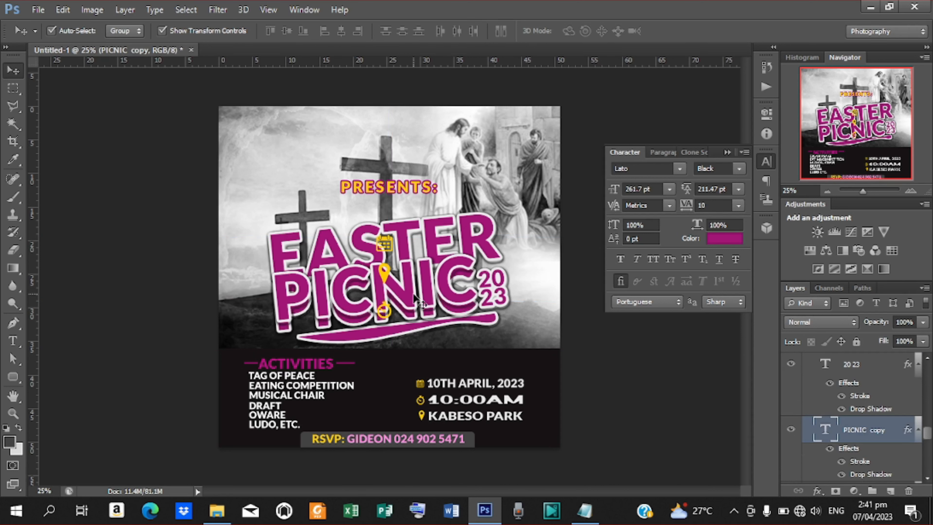
key("Up")
key("Up")
key("Up")
key("Up")
key("Up")
key("Up")
key("Up")
key("Up")
key("Up")
key("Up")
key("Up")
key("Up")
key("Up")
key("Up")
key("Up")
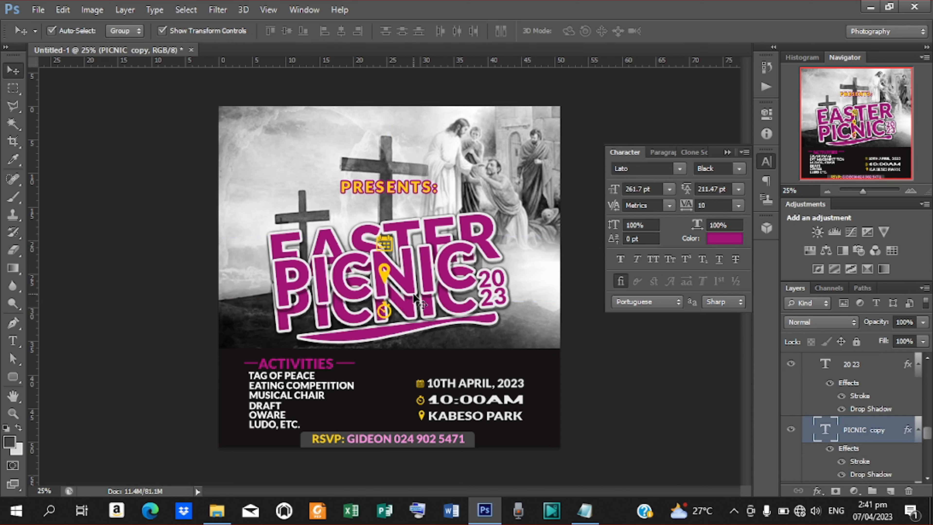
key("Up")
key("Up")
key("Up")
key("Up")
key("Up")
key("Up")
key("Up")
key("Up")
key("Up")
key("Up")
key("Up")
key("Up")
key("Up")
key("Up")
key("Up")
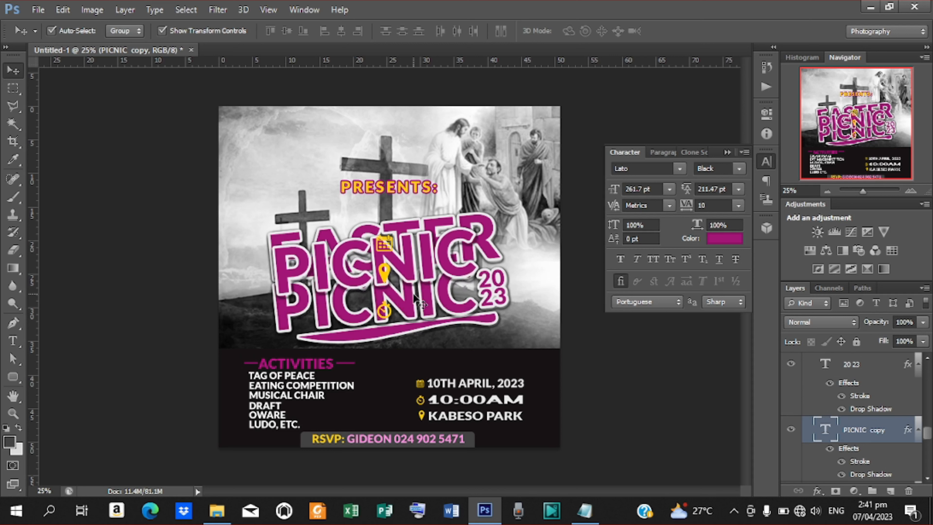
key("Up")
key("Up")
key("Up")
key("Up")
key("Up")
key("Up")
key("Up")
key("Up")
key("Up")
key("Up")
key("Up")
key("Up")
key("Up")
key("Up")
key("Up")
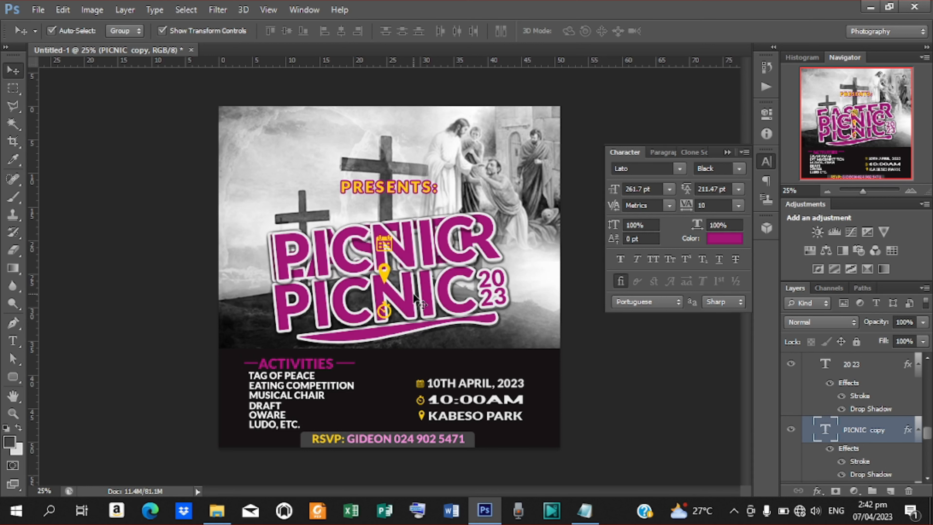
key("Up")
key("Up")
key("Up")
key("Up")
key("Up")
key("Up")
key("Up")
key("Up")
key("Up")
key("Up")
key("Up")
key("Up")
key("Up")
key("Up")
key("Up")
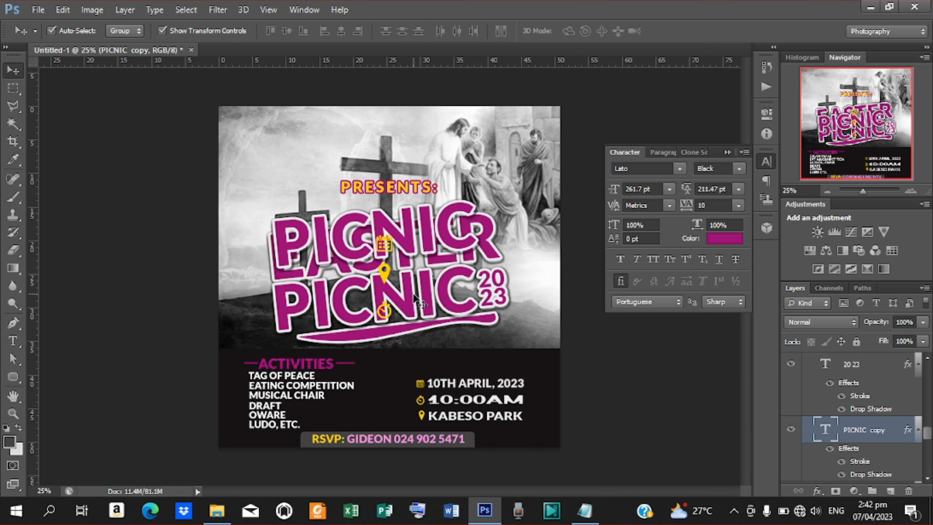
key("Up")
key("Up")
key("Up")
key("Up")
key("Up")
key("Up")
key("Up")
key("Up")
key("Up")
key("Up")
key("Up")
key("Up")
key("Up")
key("Up")
key("Up")
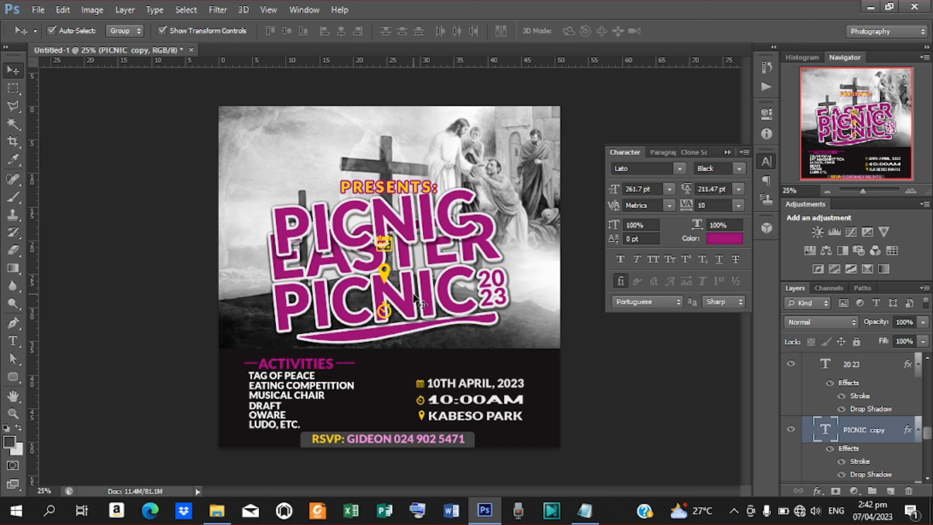
key("Up")
key("Up")
key("Up")
key("Up")
key("Up")
key("Up")
key("Up")
key("Up")
key("Up")
key("Up")
key("Up")
key("Up")
key("Up")
key("Up")
key("Up")
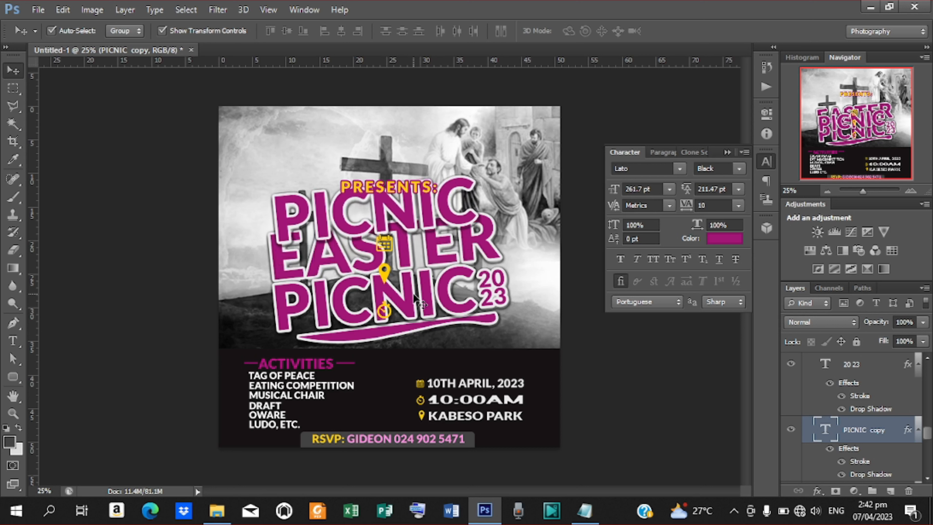
key("Up")
key("Up")
key("Up")
key("Up")
key("Up")
key("Up")
key("Up")
key("Up")
key("Up")
key("Up")
key("Up")
key("Up")
key("Up")
key("Up")
key("Up")
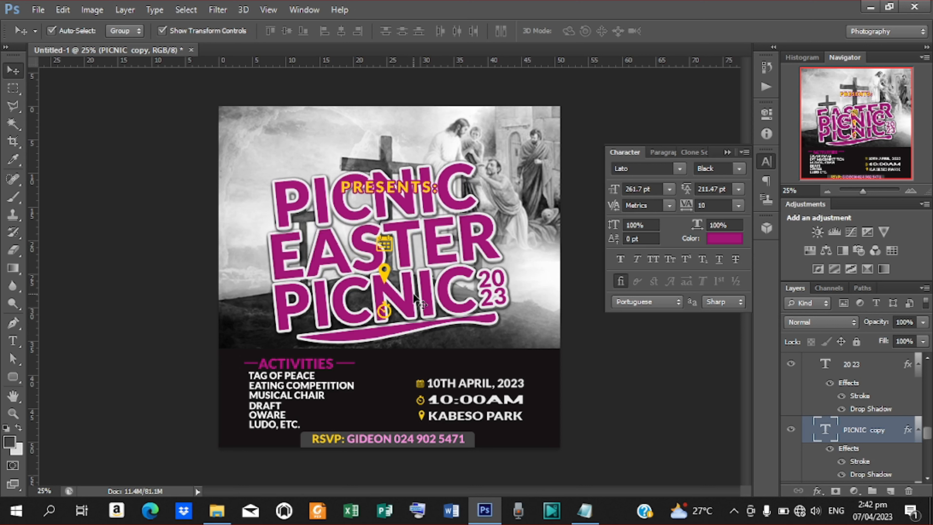
key("Up")
key("Up")
key("Up")
key("Up")
key("Up")
key("Up")
key("Up")
key("Up")
key("Up")
key("Up")
key("Up")
key("Up")
key("Up")
key("Up")
key("Up")
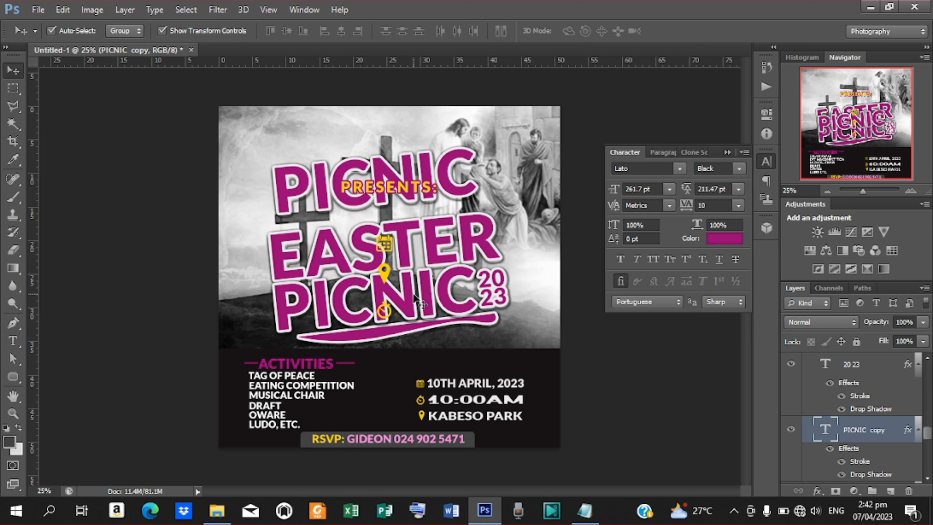
key("Up")
key("Up")
key("Up")
key("Up")
key("Up")
key("Up")
key("Up")
key("Up")
key("Up")
key("Up")
key("Up")
key("Up")
key("Up")
key("Up")
key("Up")
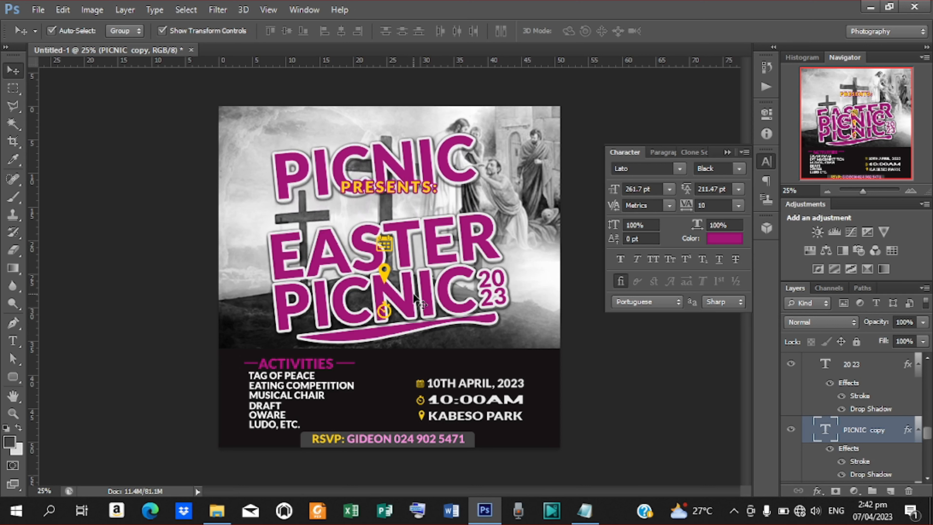
Nudge the duplicated "PICNIC" text further straight up until it clears the "PRESENTS:" text beneath it
key("Up")
key("Up")
key("Up")
key("Up")
key("Up")
key("Up")
key("Up")
key("Up")
key("Up")
key("Up")
key("Up")
key("Up")
key("Up")
key("Up")
key("Up")
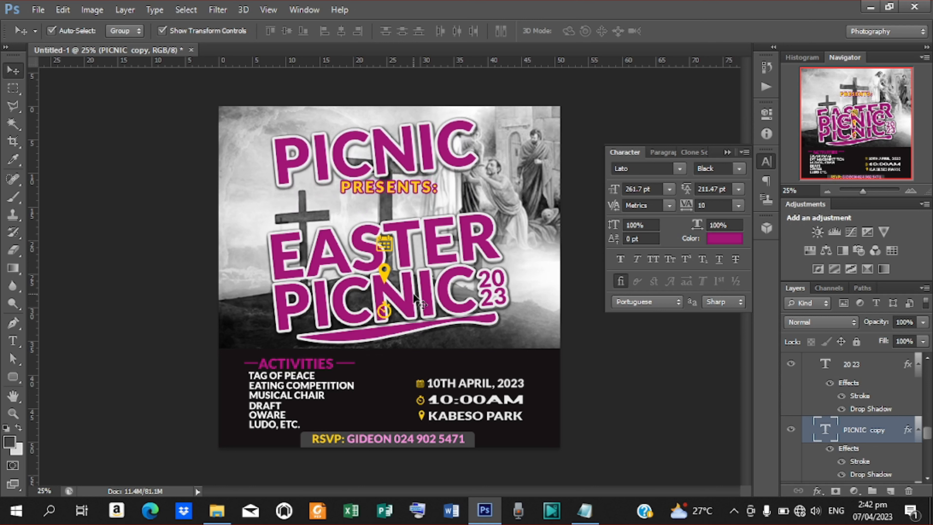
key("Up")
key("Up")
key("Up")
key("Up")
key("Up")
key("Up")
key("Up")
key("Up")
key("Up")
key("Up")
Select the duplicated "PICNIC" wording for replacement and copy the line "MARANATHA CONGREGATION - KABESO" from the Notepad text file
key("t")
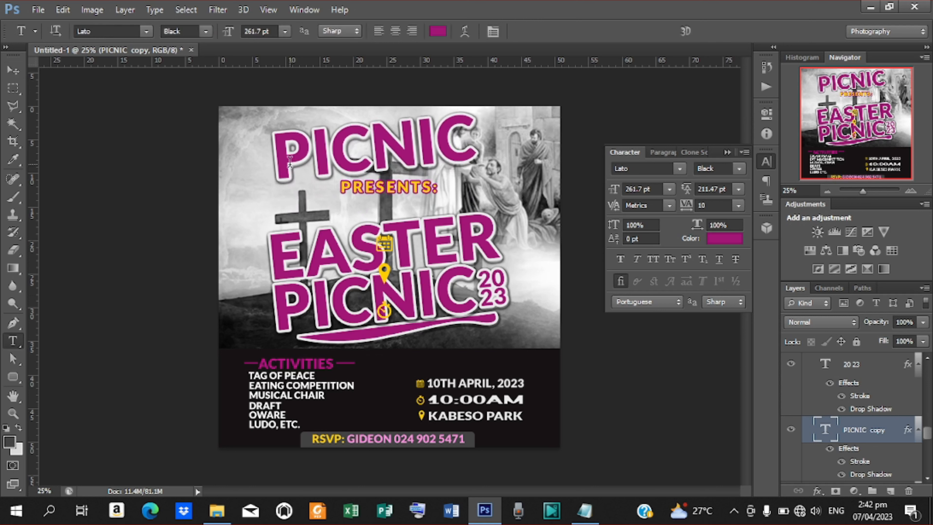
double_click(273, 134)
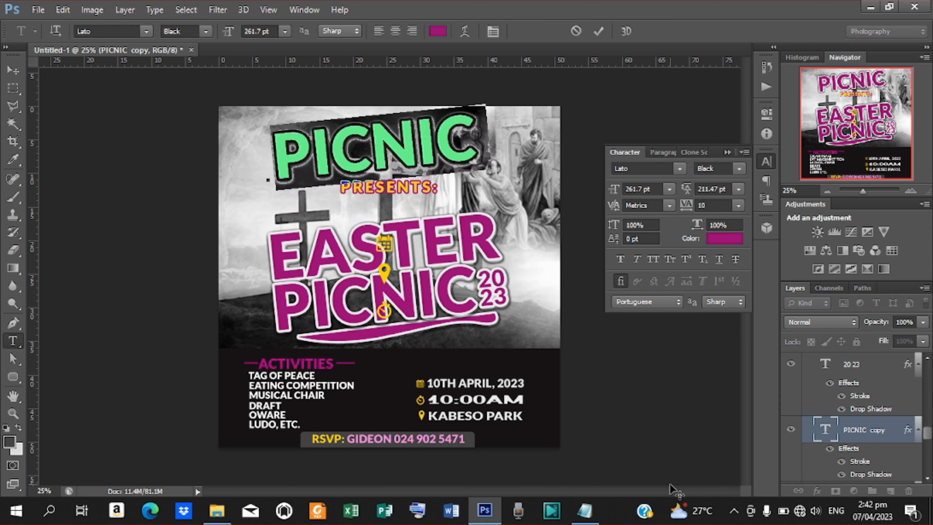
left_click(588, 504)
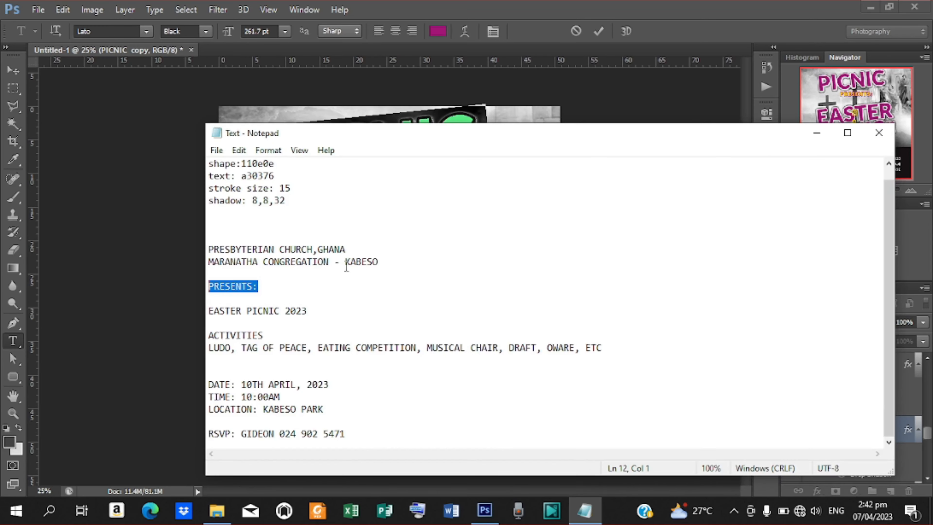
left_click_drag(382, 262, 216, 262)
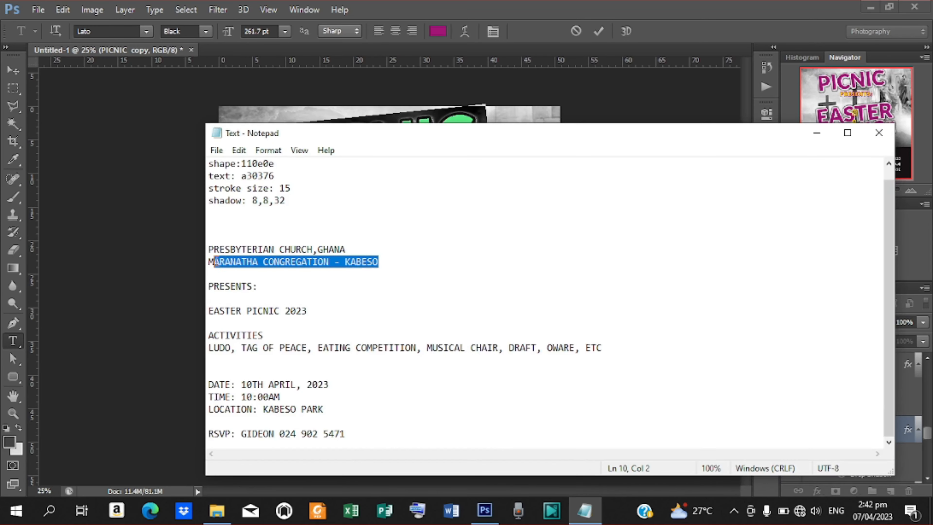
right_click(236, 265)
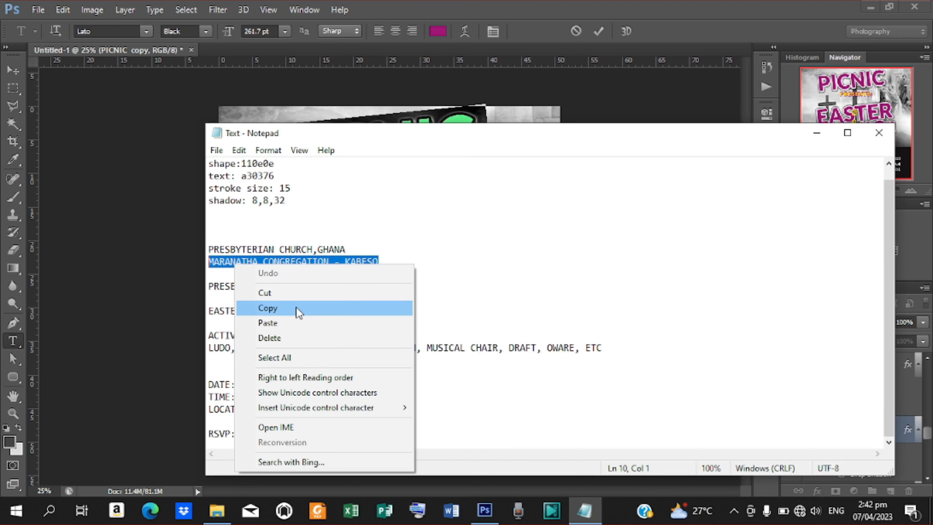
left_click(306, 310)
left_click(817, 132)
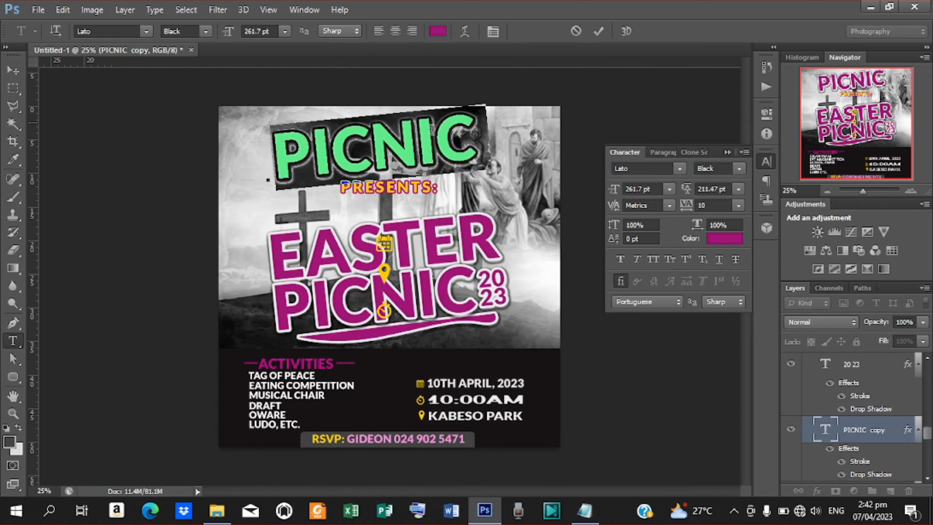
Replace the duplicated "PICNIC" wording with the copied congregation line and set its font size to 39.7 pt
key("ctrl+v")
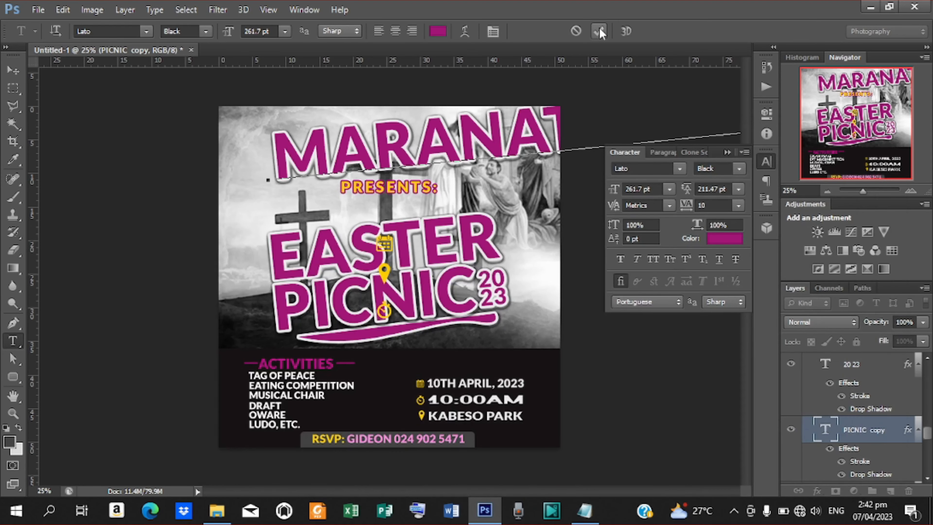
left_click(599, 32)
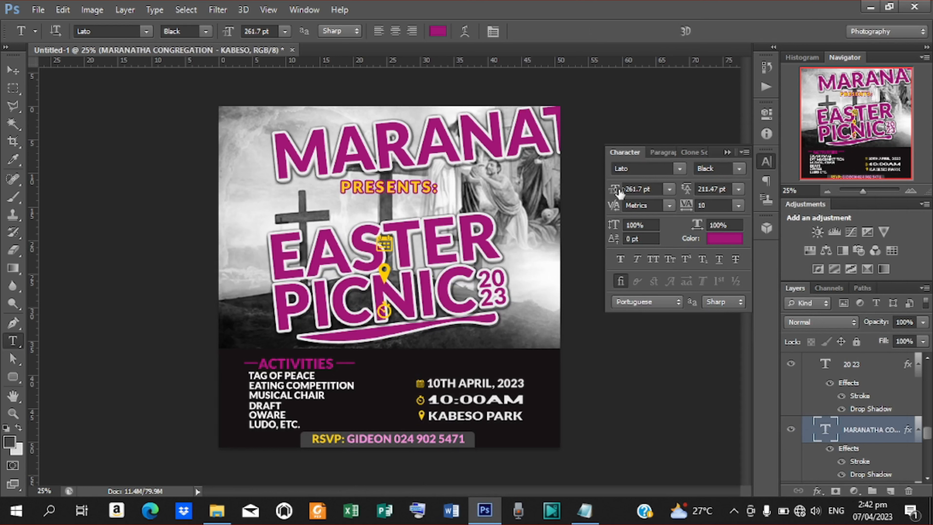
left_click_drag(619, 192, 593, 196)
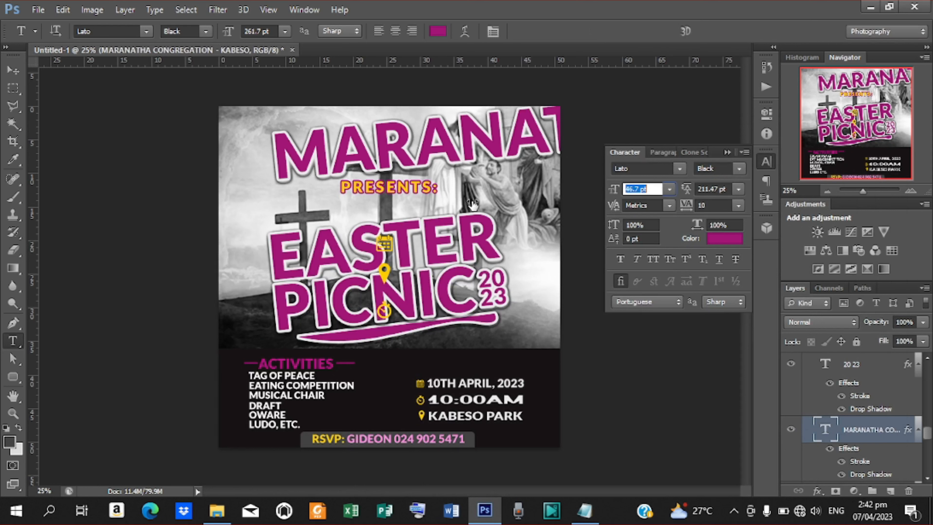
key("Return")
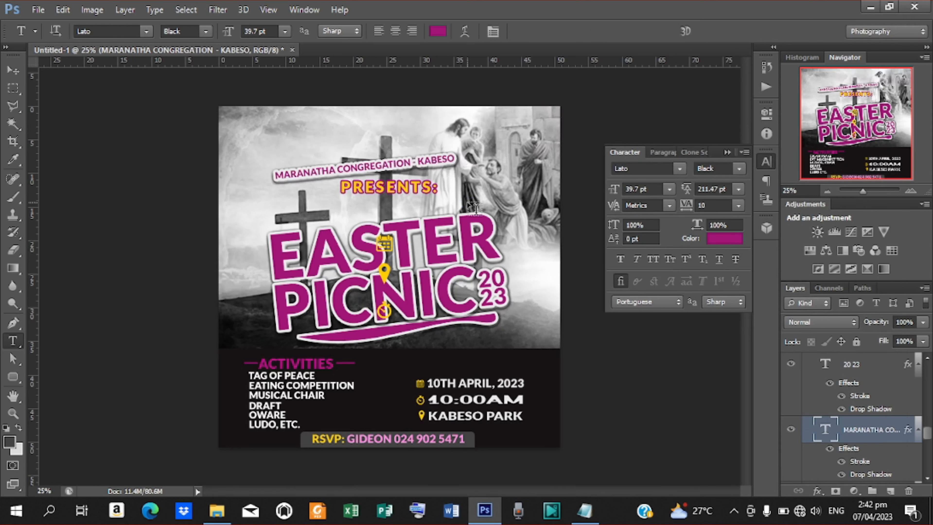
Rotate the "MARANATHA CONGREGATION - KABESO" text about 10.39° clockwise, and by a further 180°
left_click(11, 74)
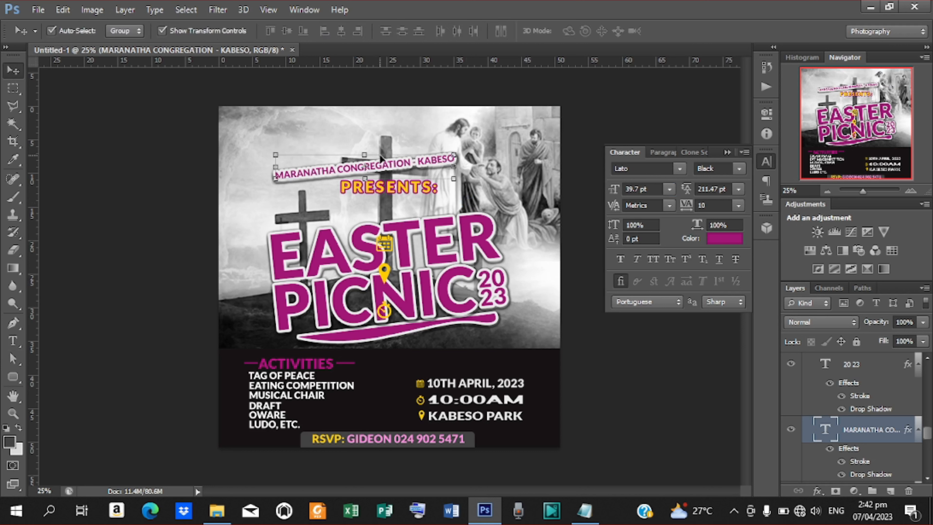
left_click_drag(465, 152, 469, 167)
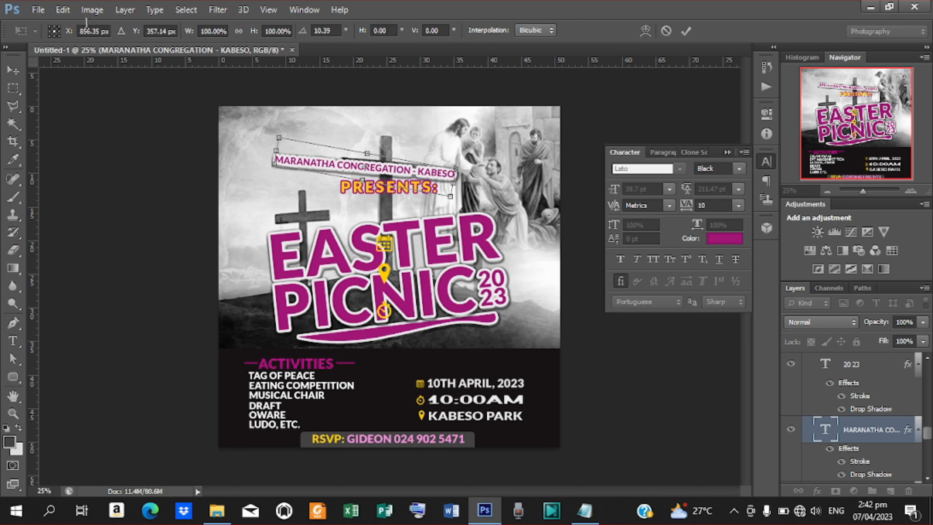
left_click(69, 17)
mouse_move(145, 266)
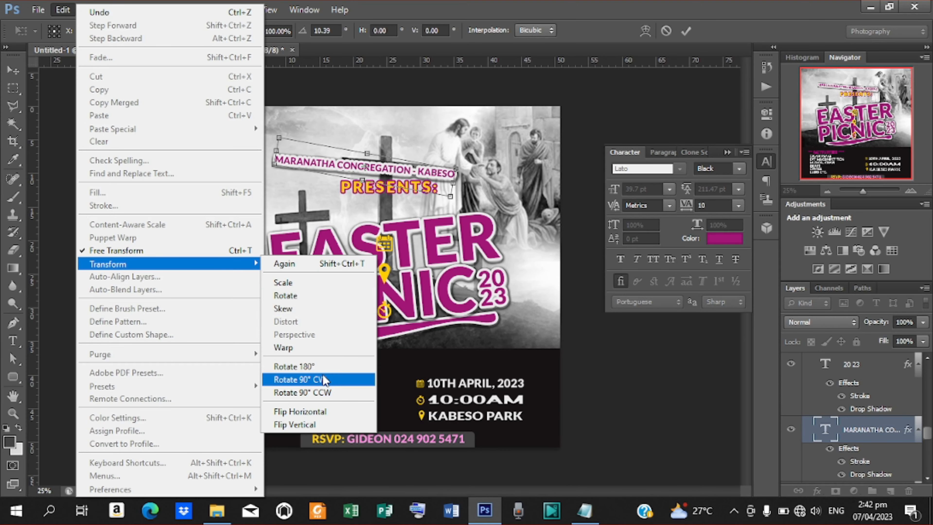
left_click(294, 367)
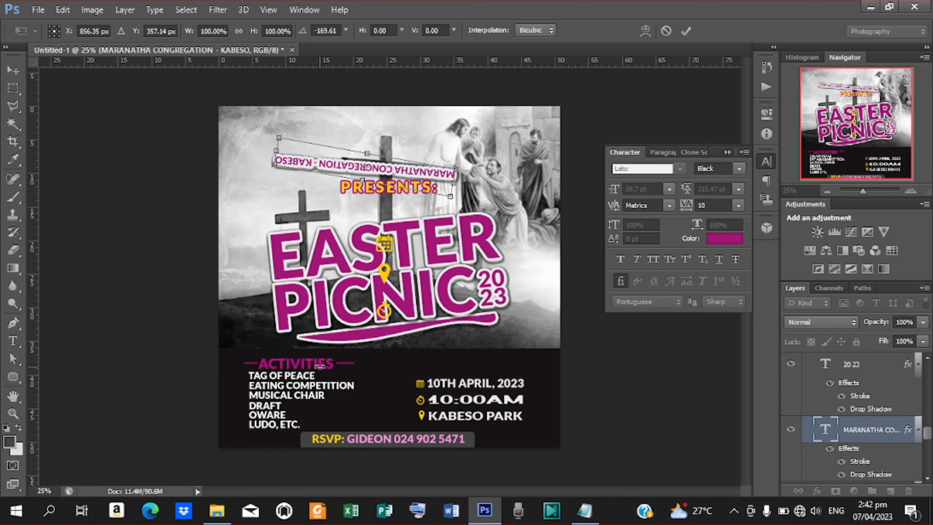
Try rotating the congregation text 90° clockwise, and turn it back 90° counterclockwise
left_click(66, 15)
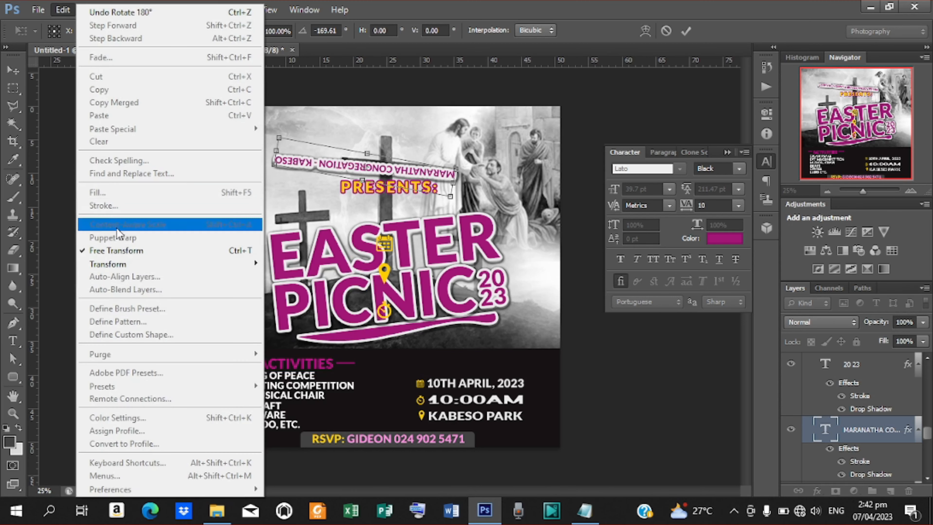
mouse_move(132, 264)
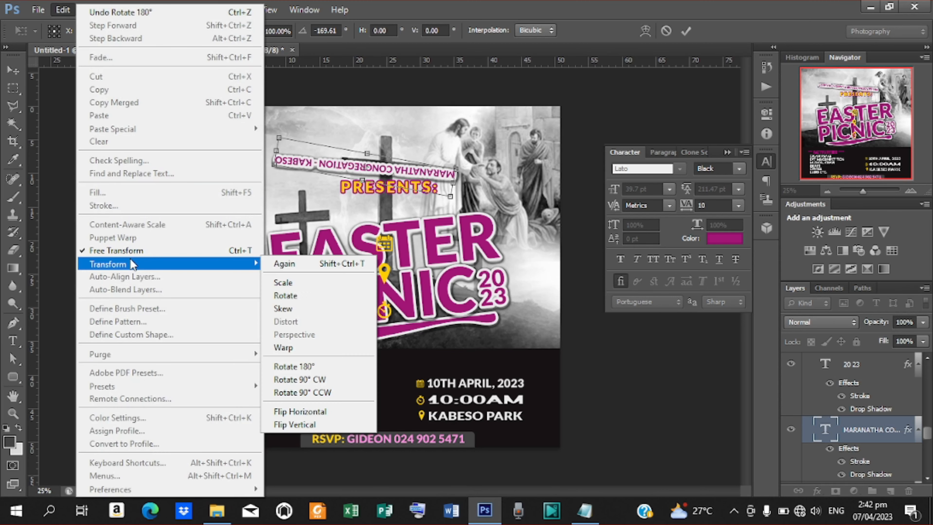
left_click(330, 379)
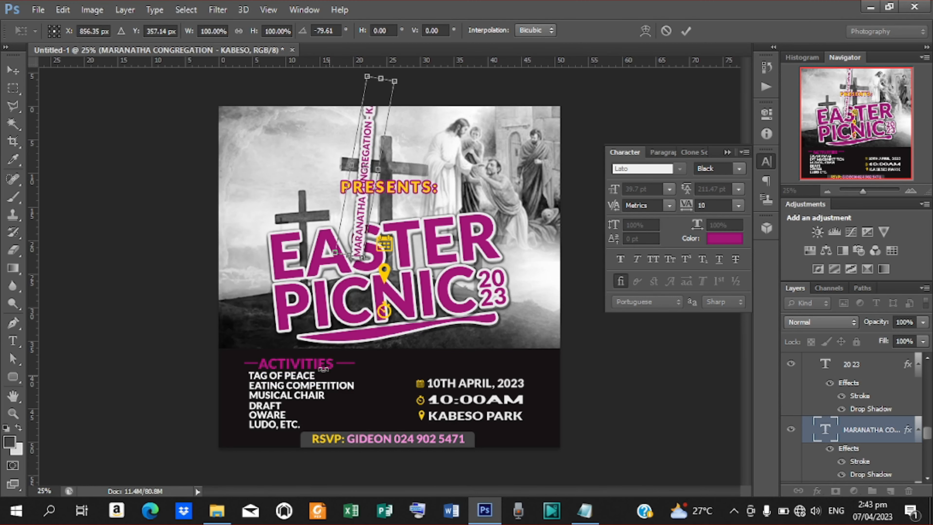
left_click(64, 10)
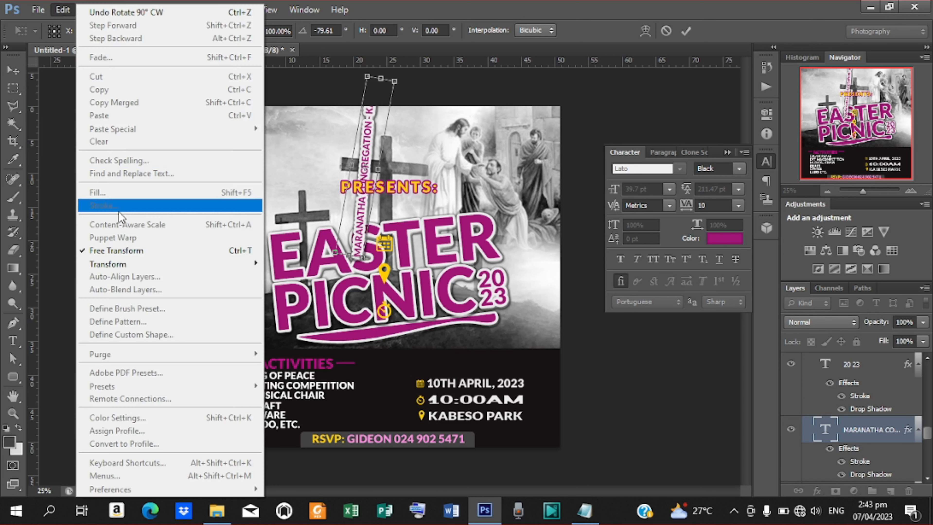
mouse_move(136, 266)
left_click(318, 391)
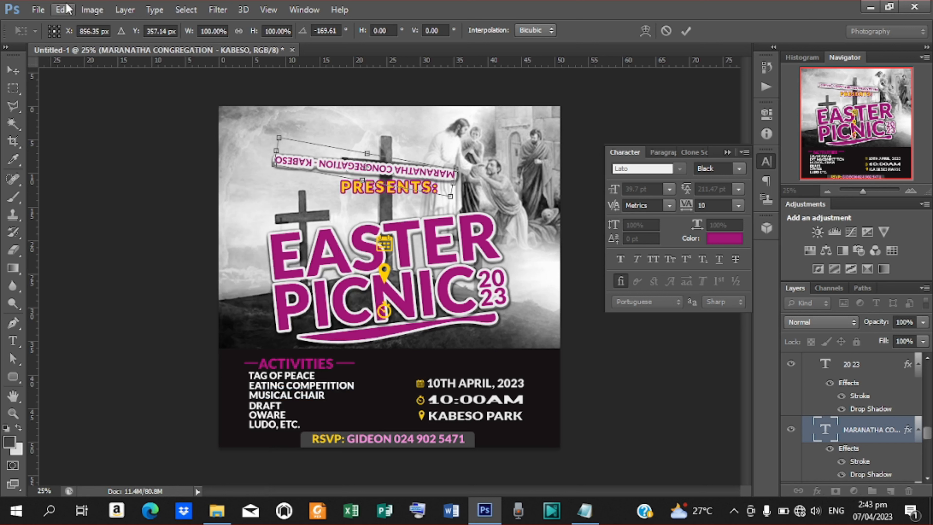
Turn the upside-down congregation text upright, move it up above "PRESENTS:" and rotate it until it is level
left_click(686, 31)
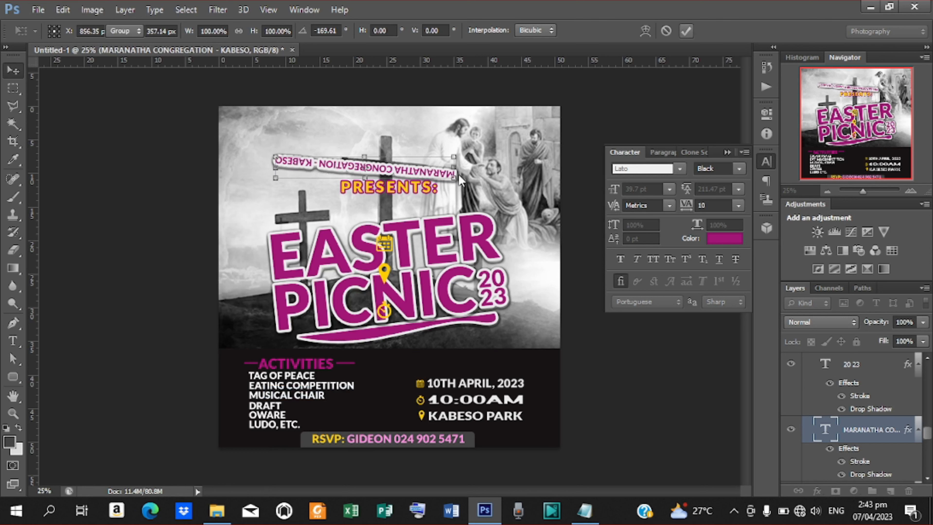
key("ctrl+t")
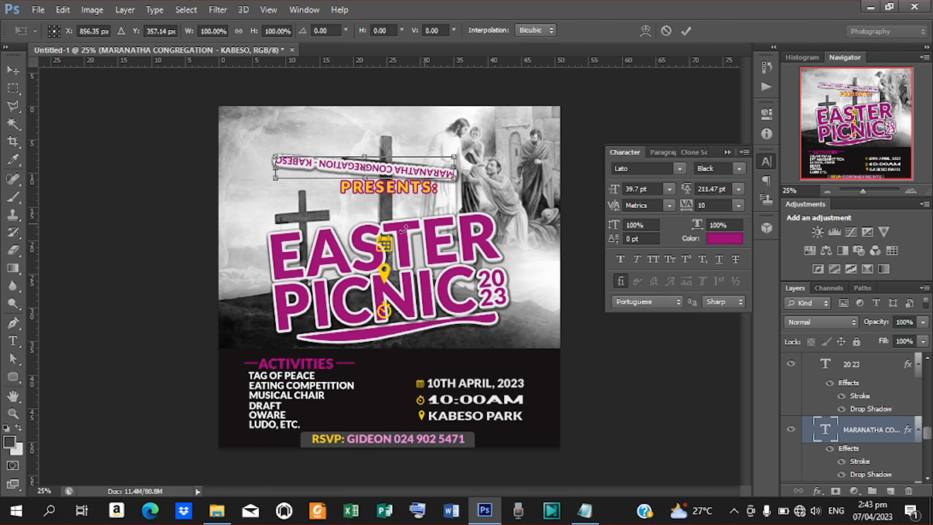
left_click_drag(460, 192, 219, 147)
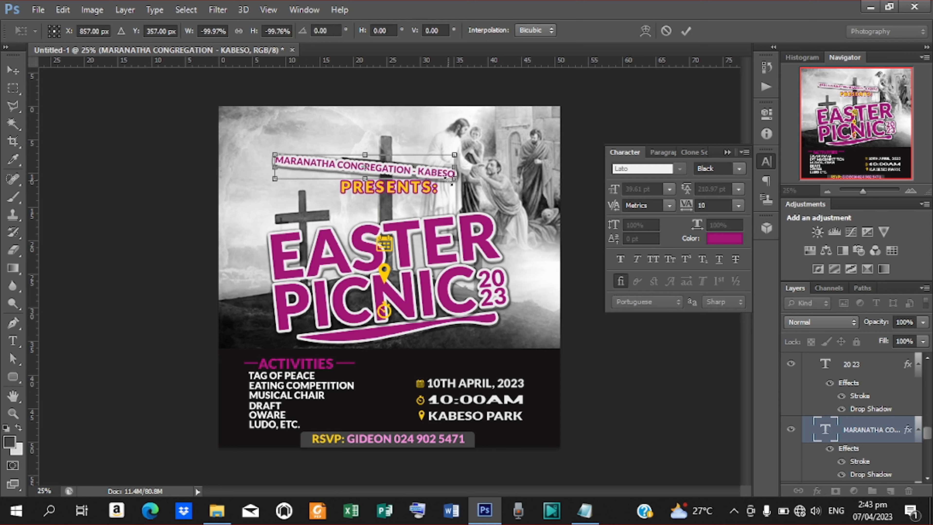
left_click_drag(462, 188, 435, 155)
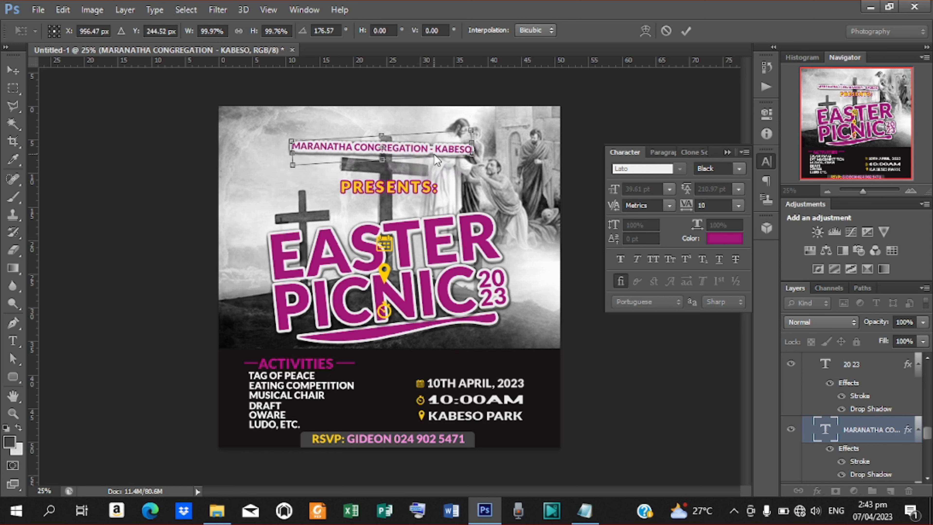
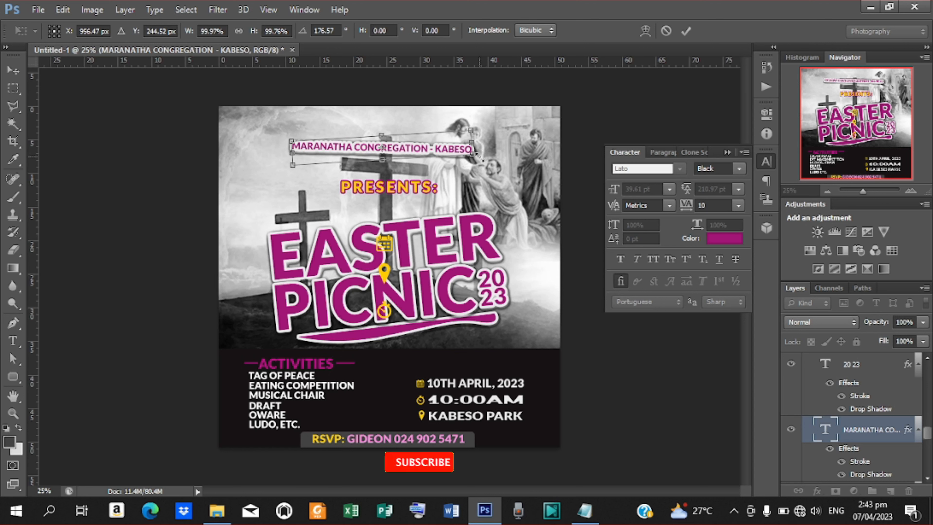
left_click_drag(478, 167, 484, 168)
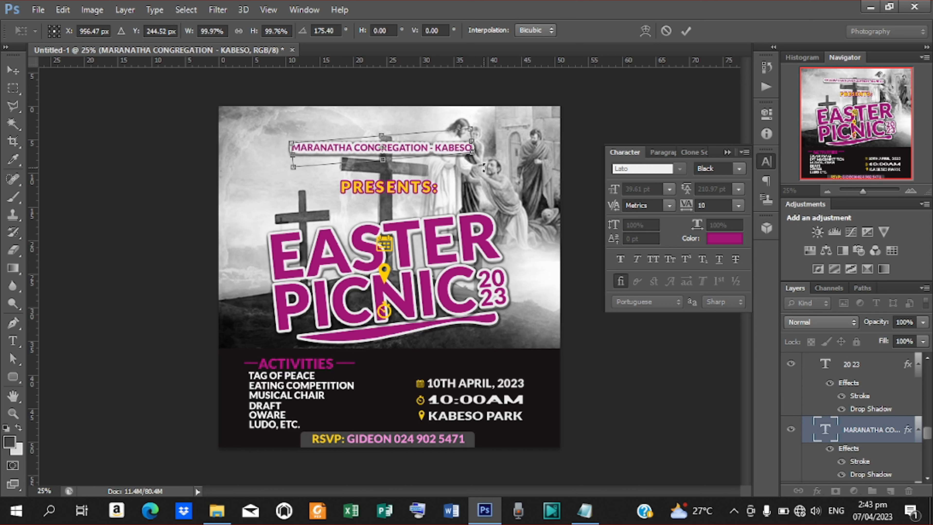
Nudge the leveled congregation text straight down to Y 296.52 px, closer to "PRESENTS:", and apply the transform
key("Down")
key("Down")
key("Down")
key("Down")
key("Down")
key("Down")
key("Down")
key("Down")
key("Down")
key("Down")
key("Down")
key("Down")
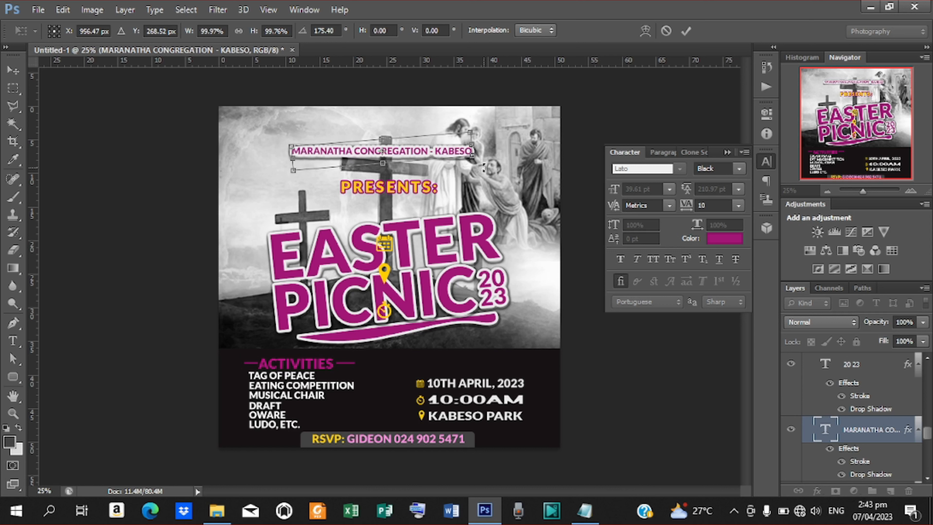
key("Down")
key("Down")
key("Down")
key("Down")
key("Down")
key("Down")
key("Down")
key("Down")
key("Down")
key("Down")
key("Down")
key("Down")
key("Down")
key("Down")
key("Down")
key("Down")
key("Down")
key("Down")
key("Down")
key("Down")
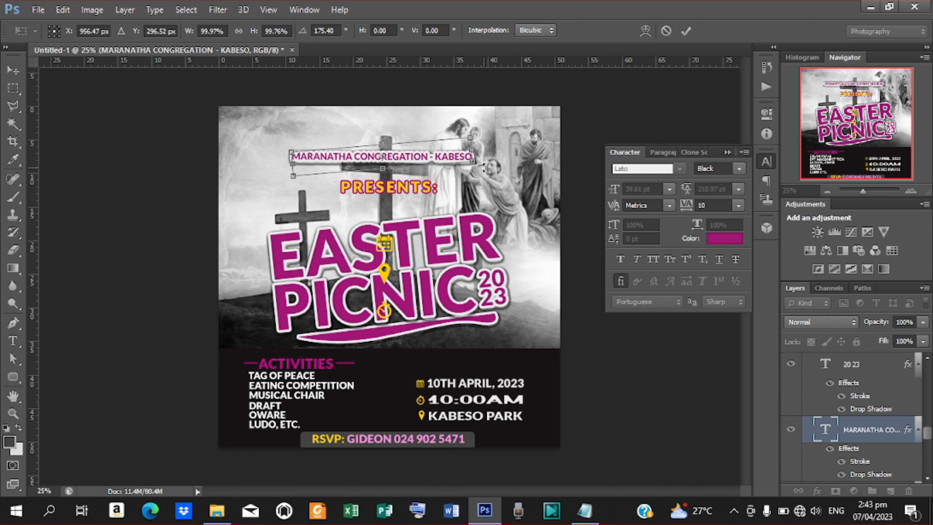
key("Return")
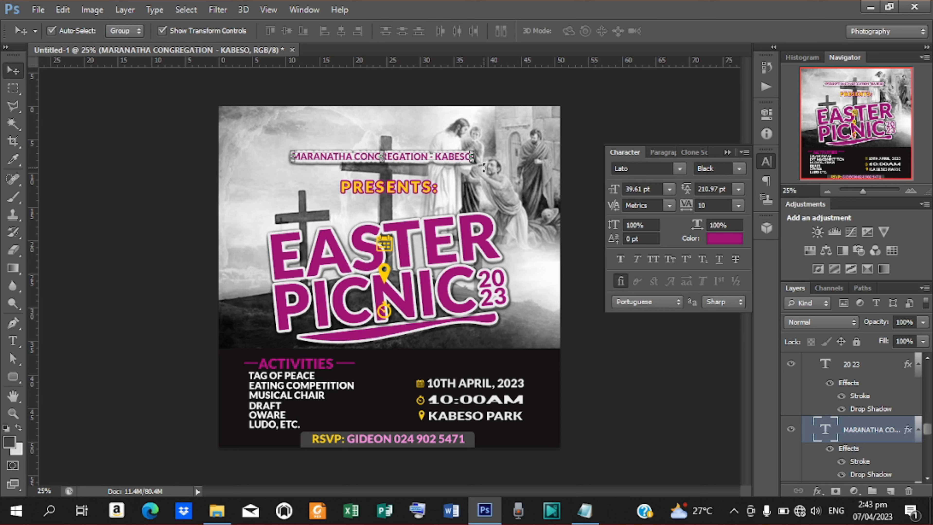
Duplicate the "MARANATHA CONGREGATION - KABESO" text and nudge the copy straight up until it sits just above the original
left_click_drag(381, 157, 382, 148)
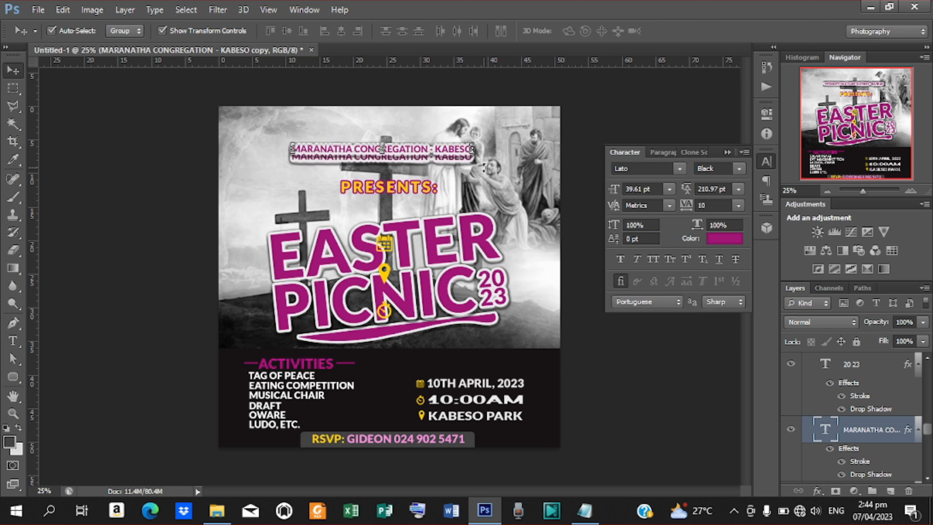
key("Up")
key("Up")
key("Up")
key("Up")
key("Up")
key("Up")
key("Up")
key("Up")
key("Up")
key("Up")
key("Up")
key("Up")
key("Up")
key("Up")
key("Up")
key("Up")
key("Up")
key("Up")
key("Up")
key("Up")
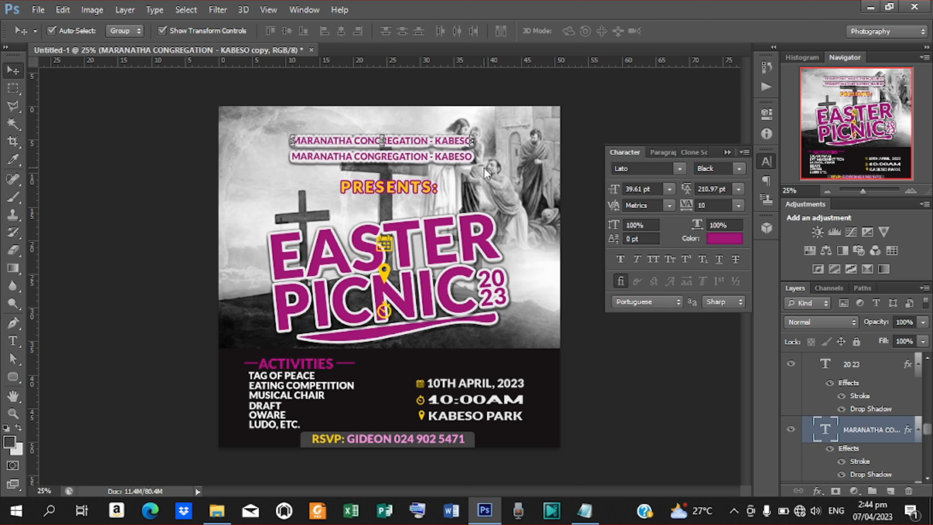
Copy the line "PRESBYTERIAN CHURCH,GHANA" from the Notepad text file and return to the flyer for editing the upper text line
key("t")
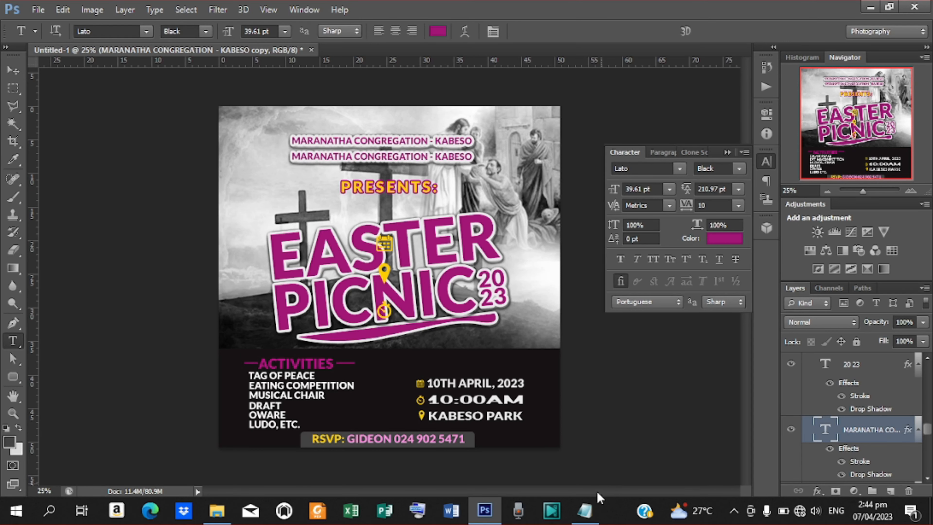
left_click(592, 506)
left_click_drag(360, 248, 225, 254)
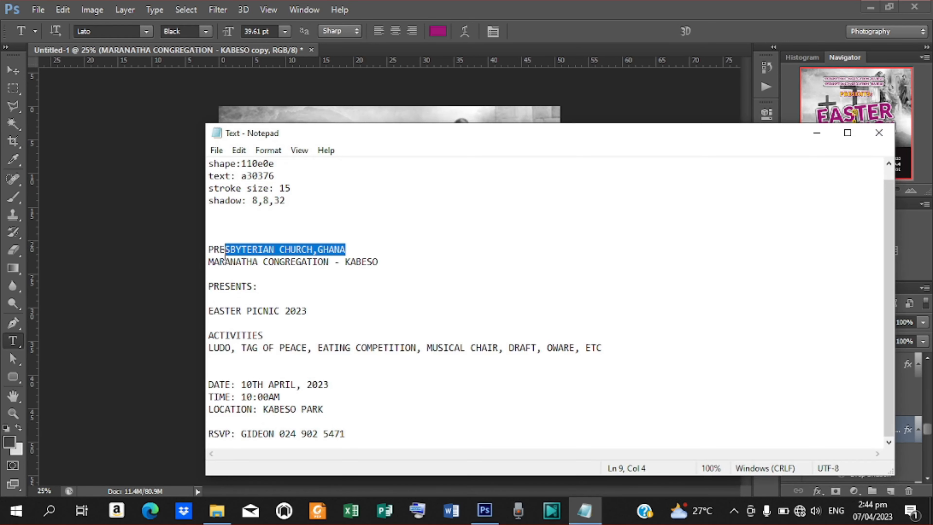
right_click(239, 249)
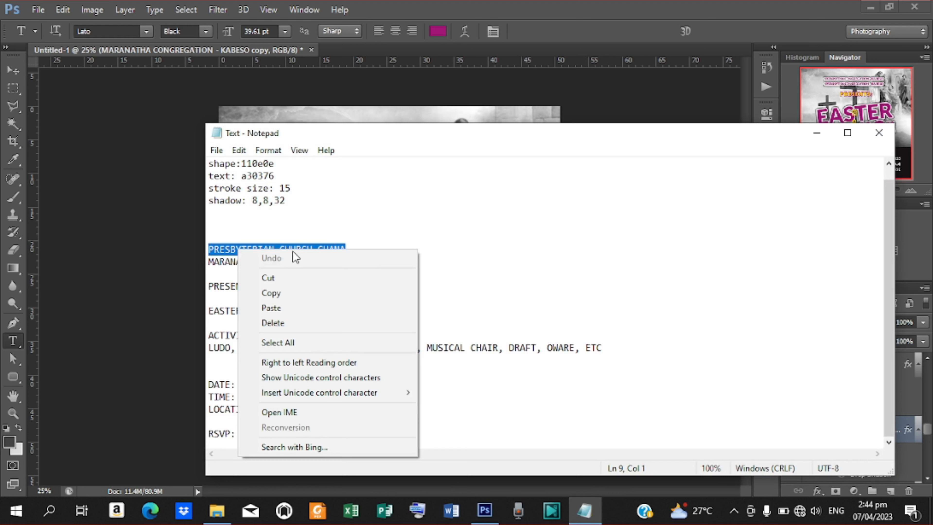
left_click(283, 292)
left_click(816, 133)
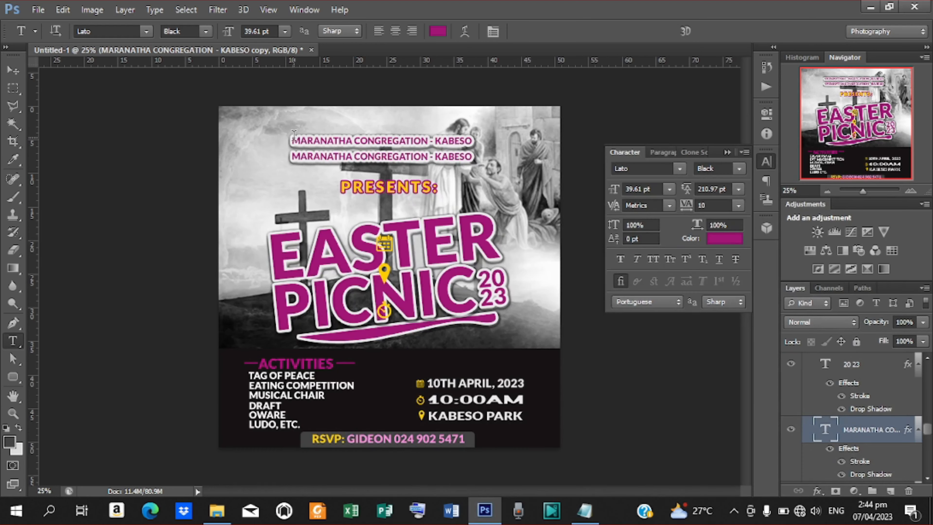
Replace the upper congregation line with the copied church name, edited to read "PRESBYTERIAN CHURCH, GHANA", and commit the text
left_click_drag(294, 139, 474, 142)
key("ctrl+v")
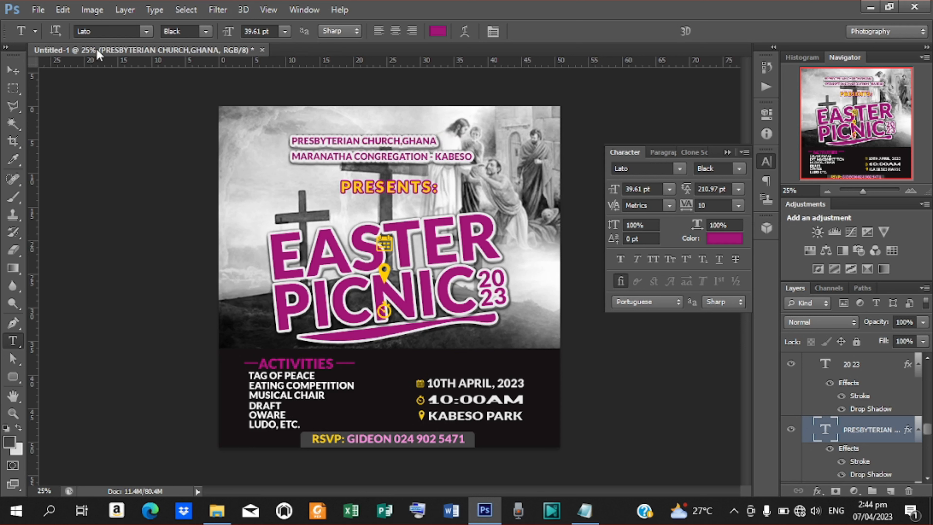
left_click(404, 140)
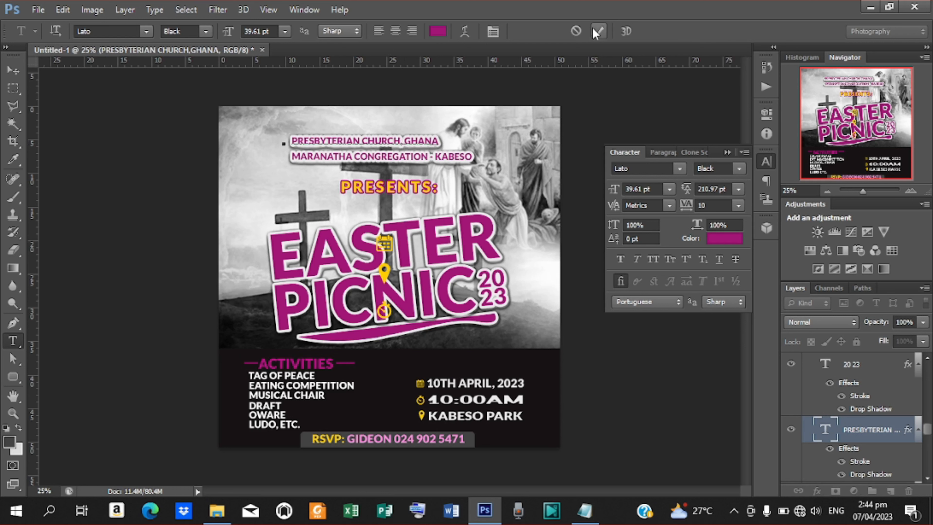
key("ctrl+Return")
Enlarge the "PRESBYTERIAN CHURCH, GHANA" line to about 145% and apply the transform
left_click(13, 71)
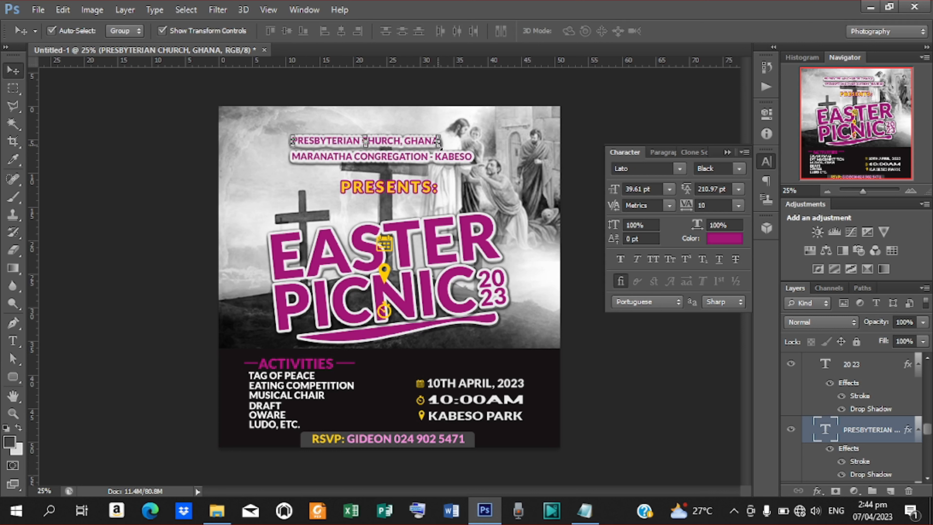
left_click_drag(441, 148, 462, 144)
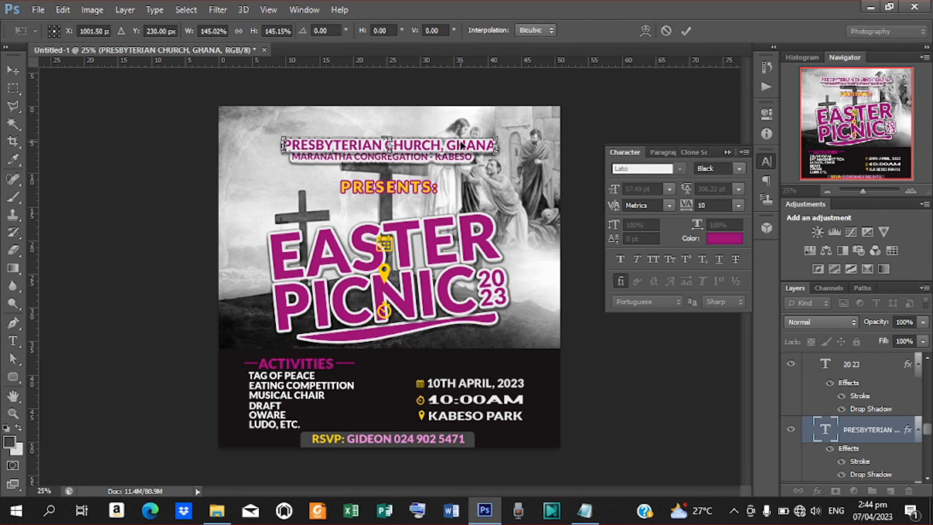
key("Return")
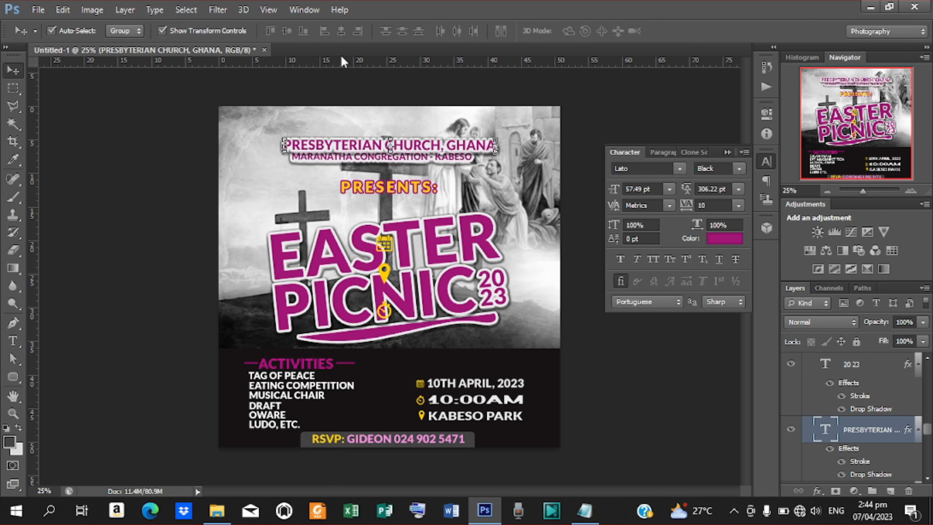
Center the church name line and the "MARANATHA CONGREGATION - KABESO" line horizontally on the whole canvas, and clear the selection
key("ctrl+a")
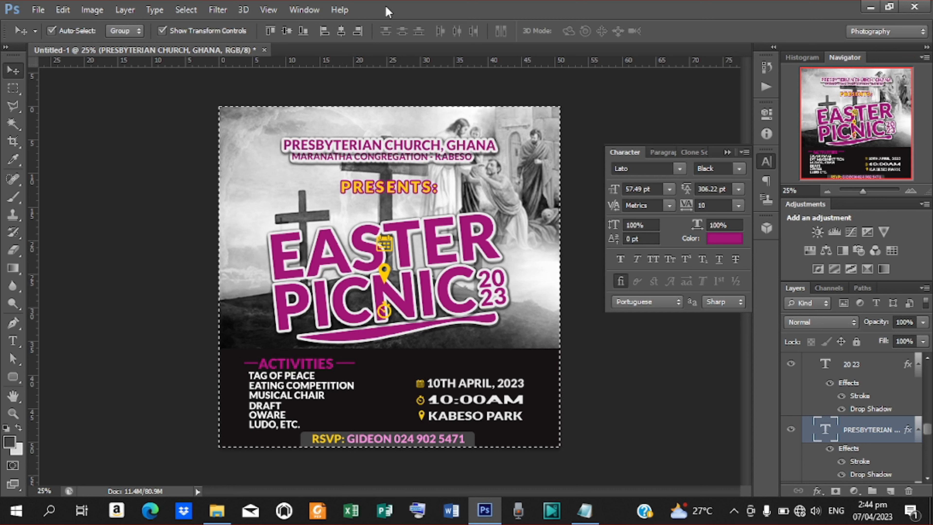
left_click(342, 32)
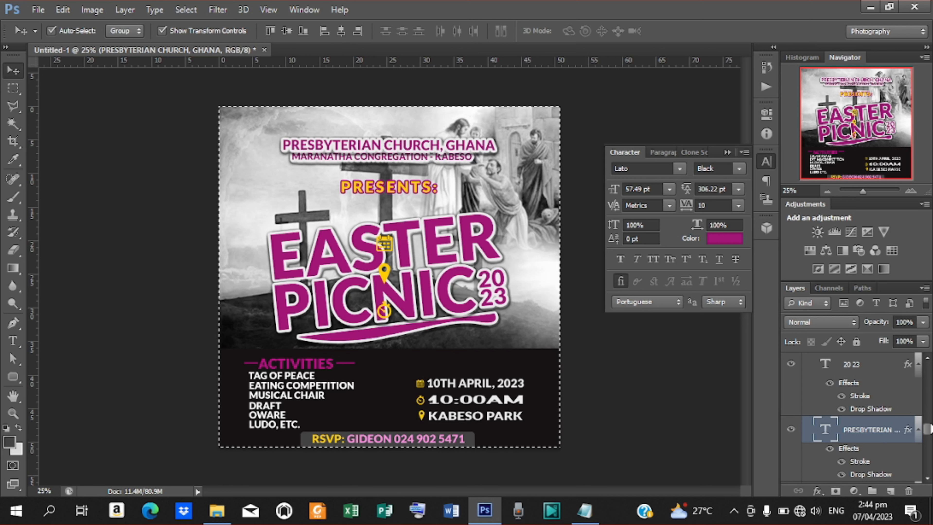
scroll(928, 438, "down", 3)
left_click(878, 396)
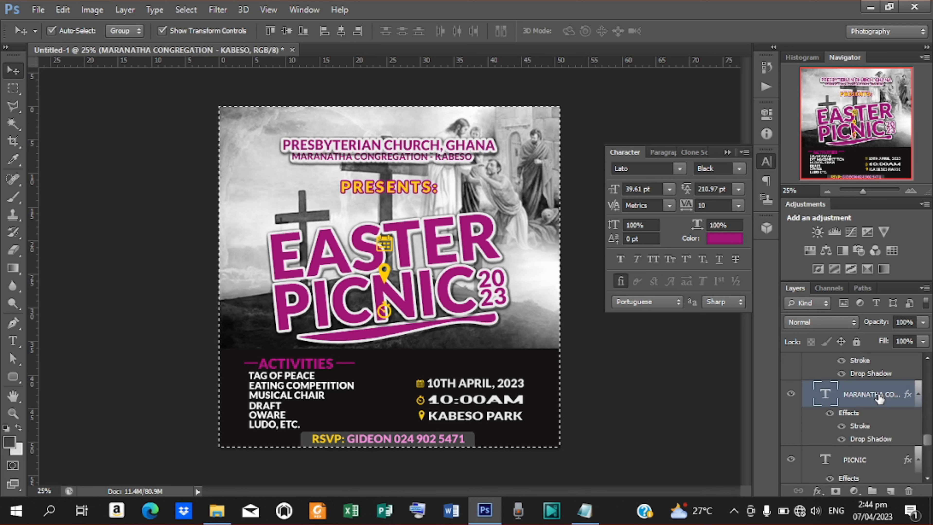
left_click(342, 31)
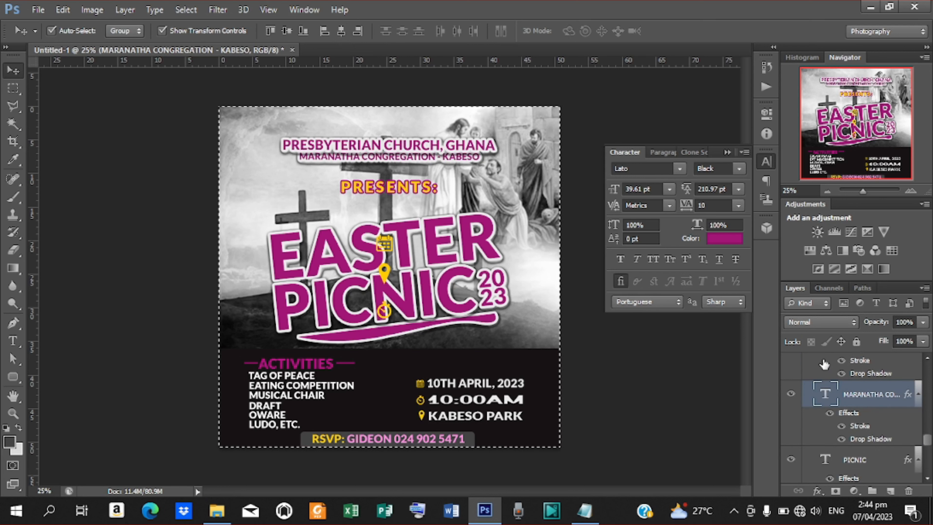
key("ctrl+d")
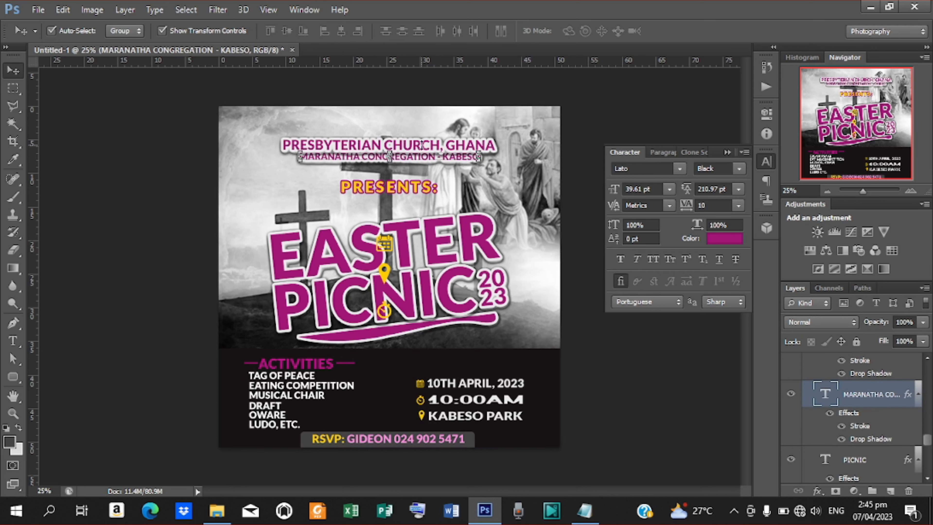
Nudge the "PRESBYTERIAN CHURCH, GHANA" line straight up until it clears the congregation line below it
left_click(588, 119)
left_click(400, 150)
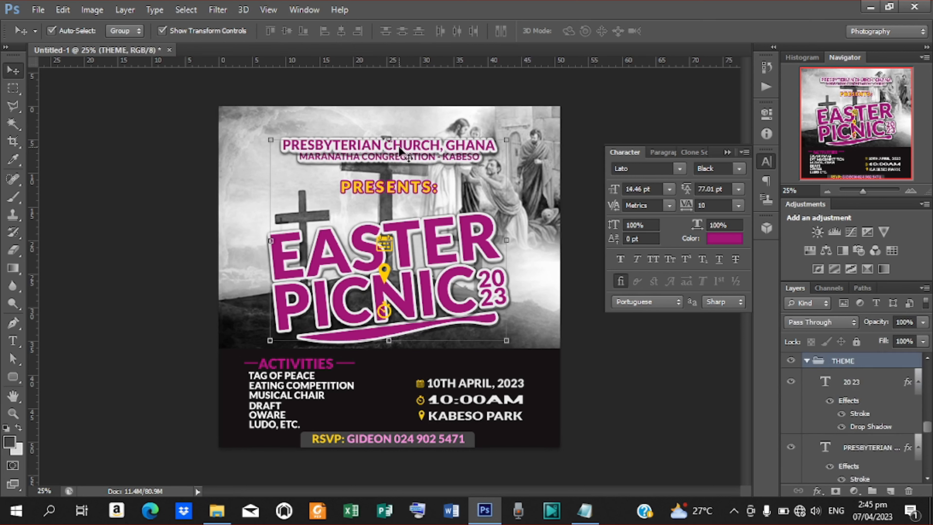
left_click(873, 449)
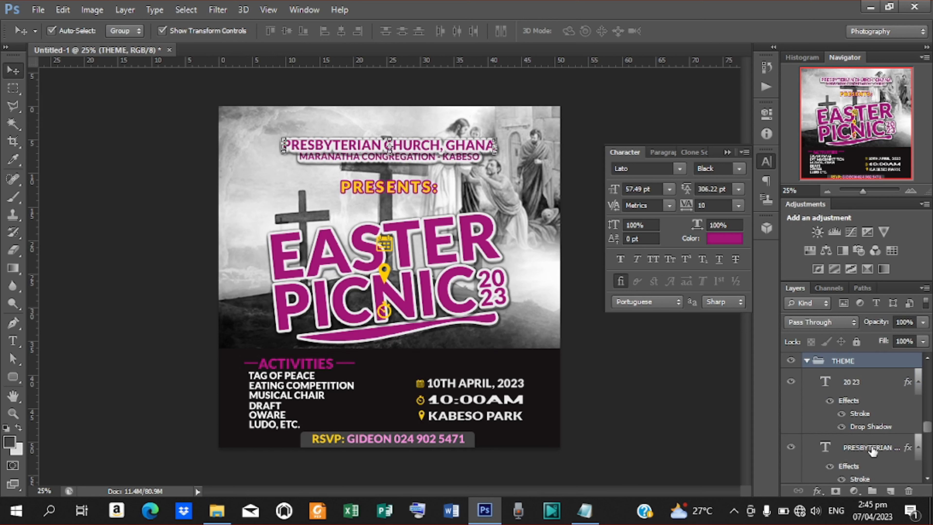
key("Up")
key("Up")
key("Up")
key("Up")
key("Up")
key("Up")
key("Up")
key("Up")
key("Up")
key("Up")
key("Up")
key("Up")
key("Up")
key("Up")
key("Up")
key("Up")
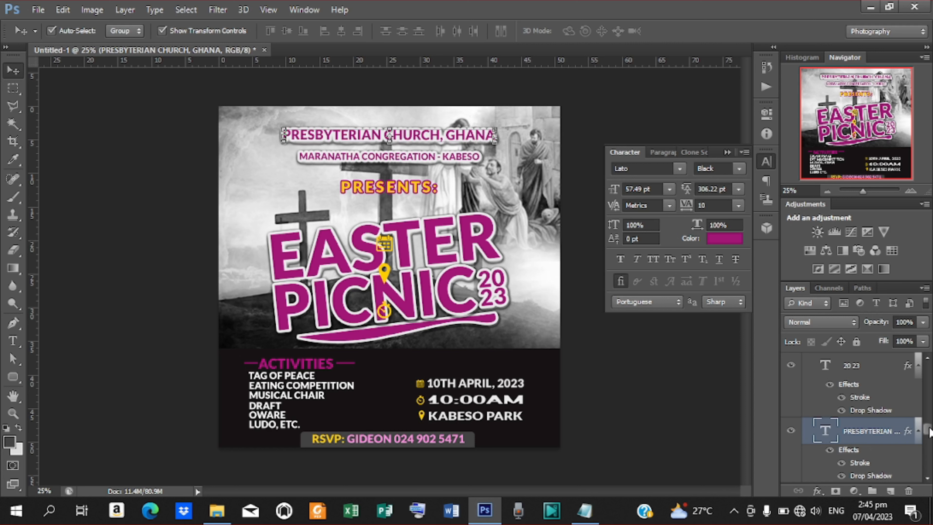
Nudge the "MARANATHA CONGREGATION - KABESO" line straight up until it sits just beneath the church name
left_click_drag(929, 427, 929, 440)
left_click(895, 427)
key("shift+Up")
key("shift+Up")
key("shift+Up")
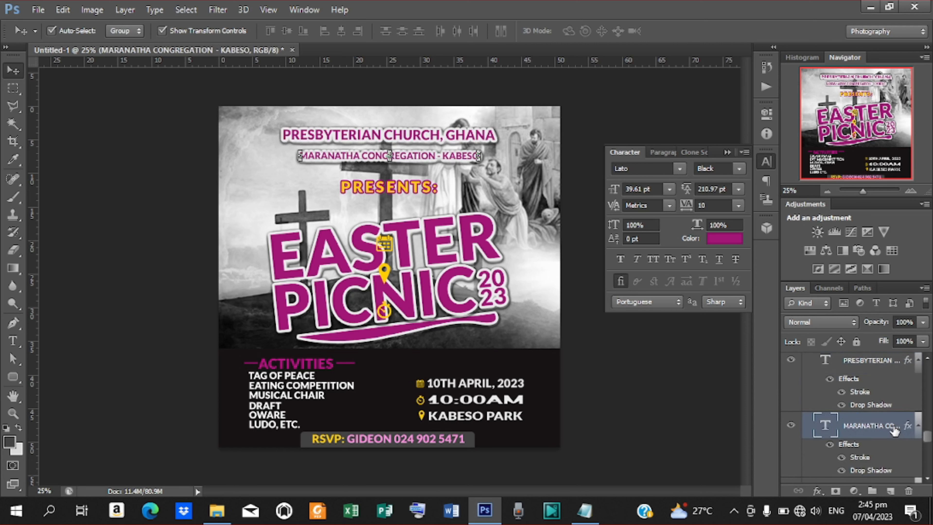
key("shift+Up")
key("shift+Up")
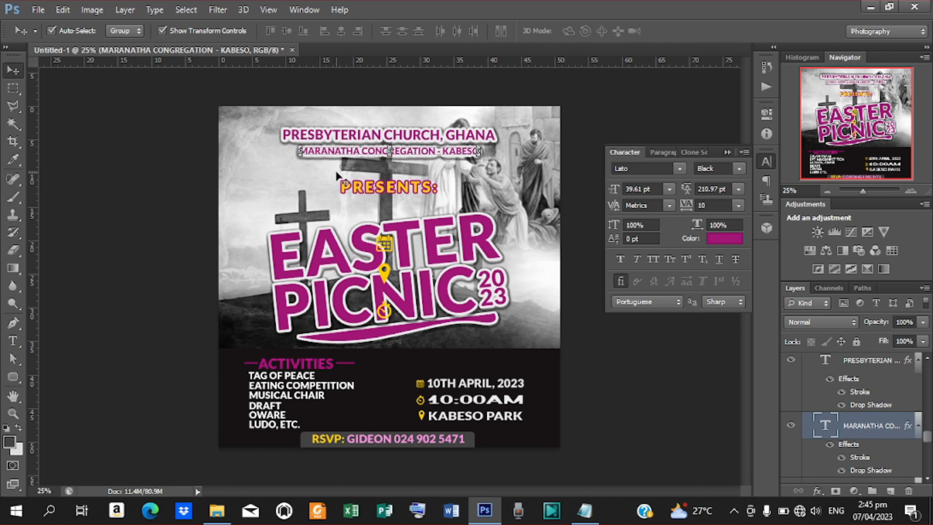
key("shift+Up")
key("shift+Up")
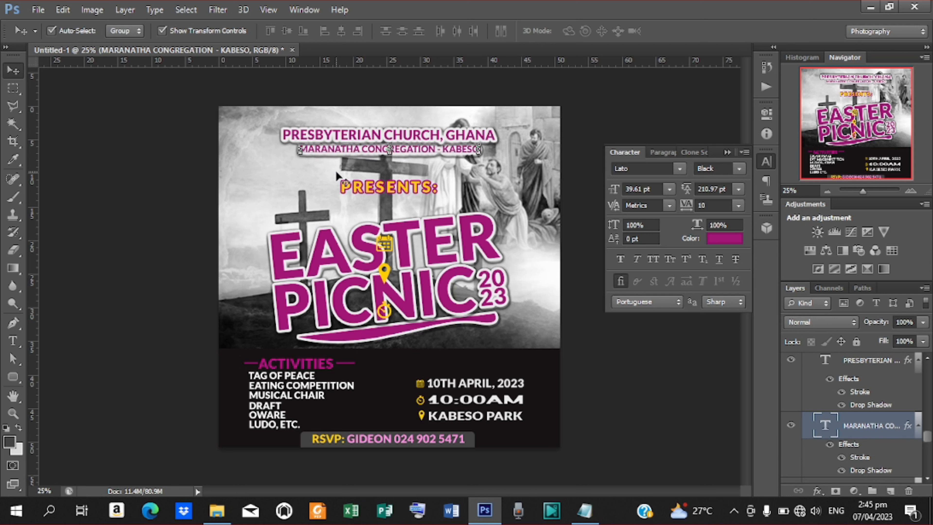
left_click(608, 352)
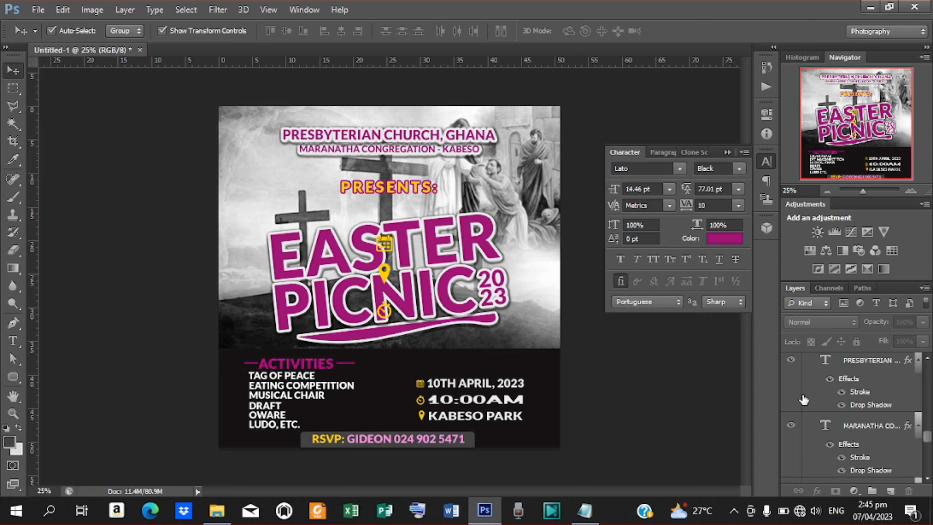
left_click(882, 426)
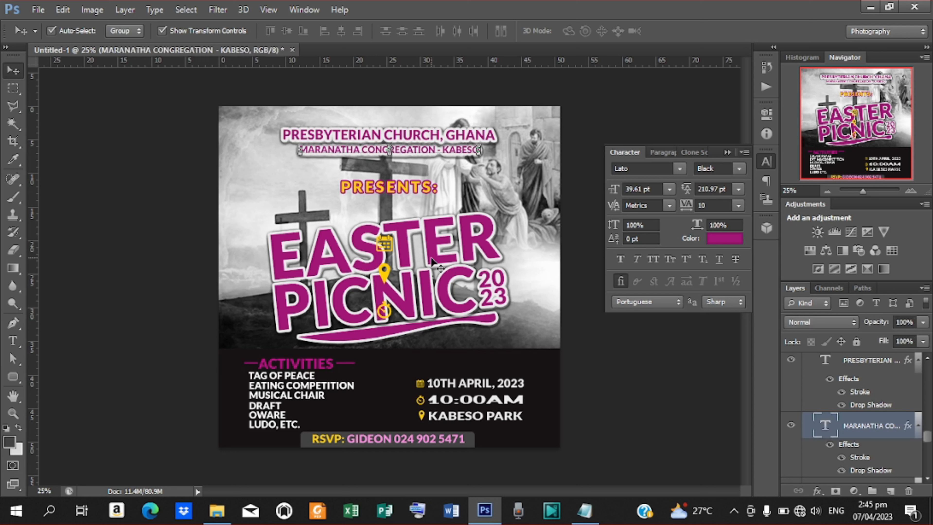
Delete the leftover "date time location icons" layer that overlaps the EASTER PICNIC title
left_click(387, 246)
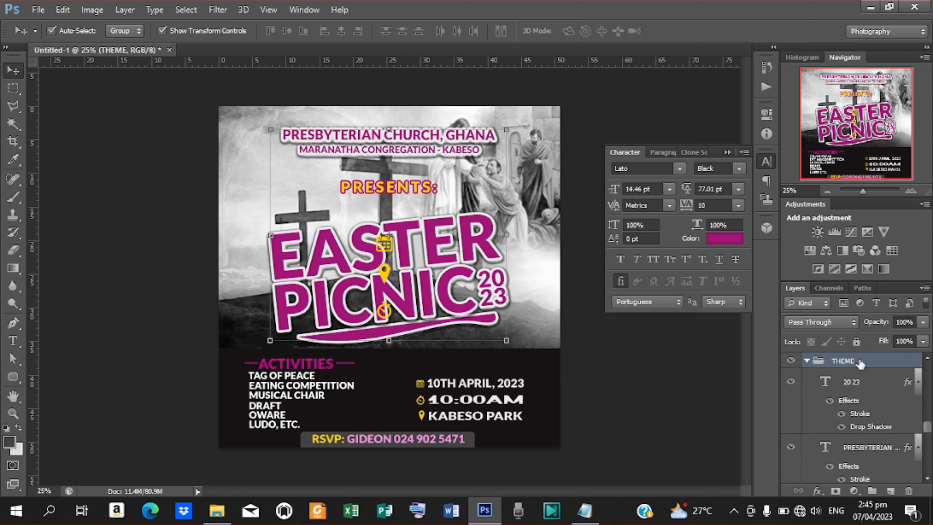
left_click_drag(930, 432, 928, 394)
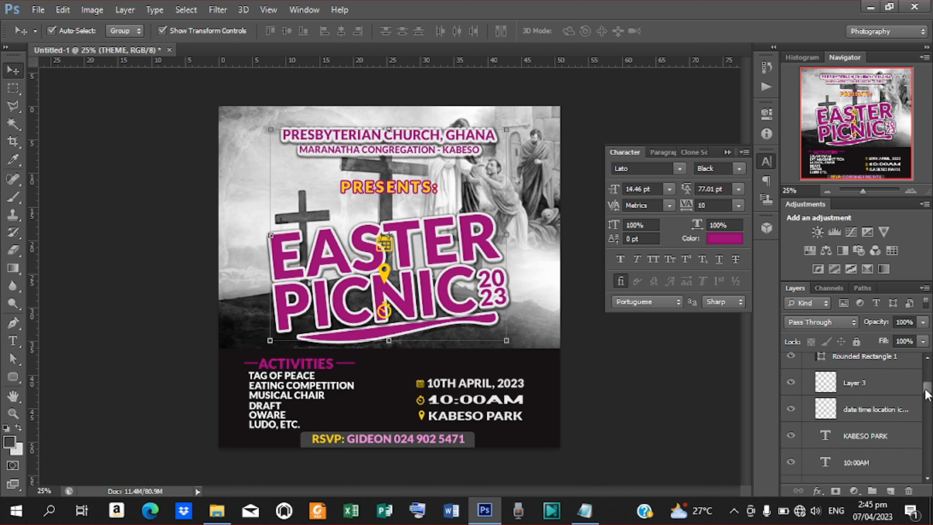
left_click(879, 412)
key("Delete")
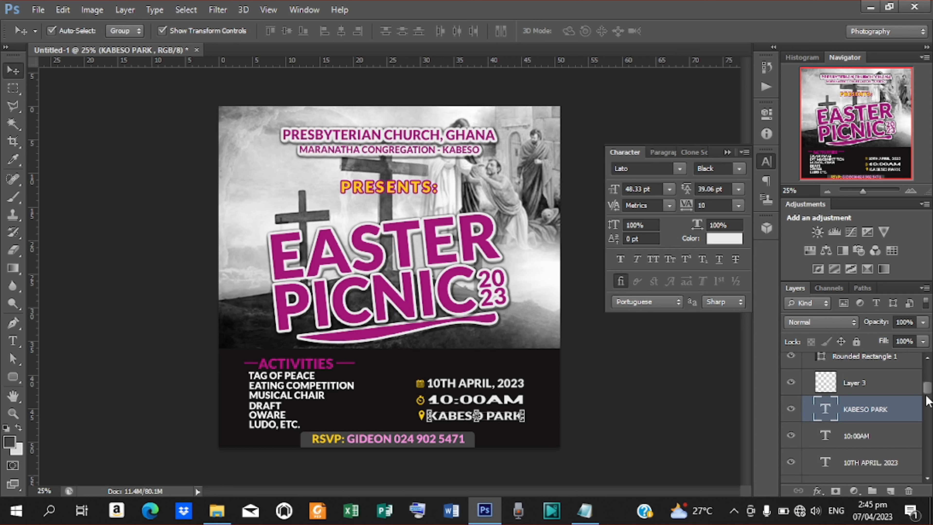
Scale the church name and congregation lines together to about 83% and shift them left, with their center at about X 704.5 px
left_click_drag(927, 395, 930, 435)
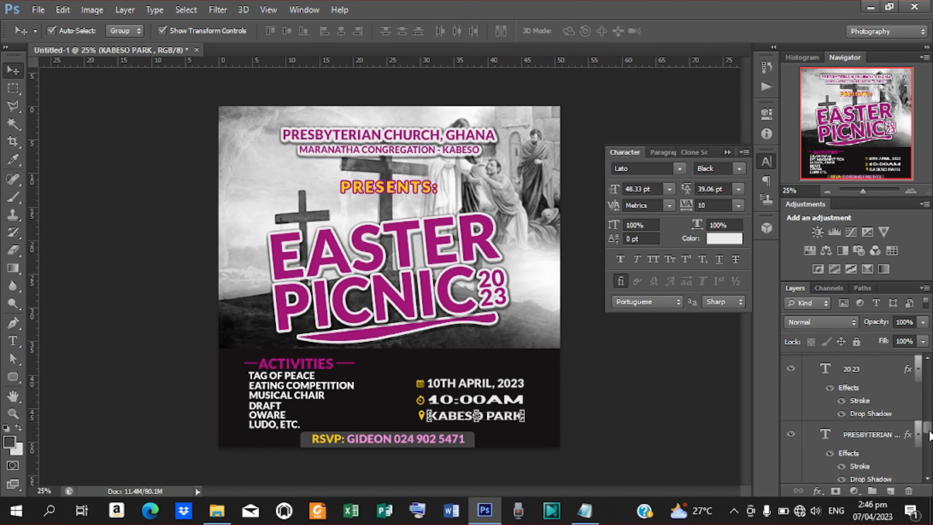
left_click(888, 439)
scroll(882, 426, "down", 2)
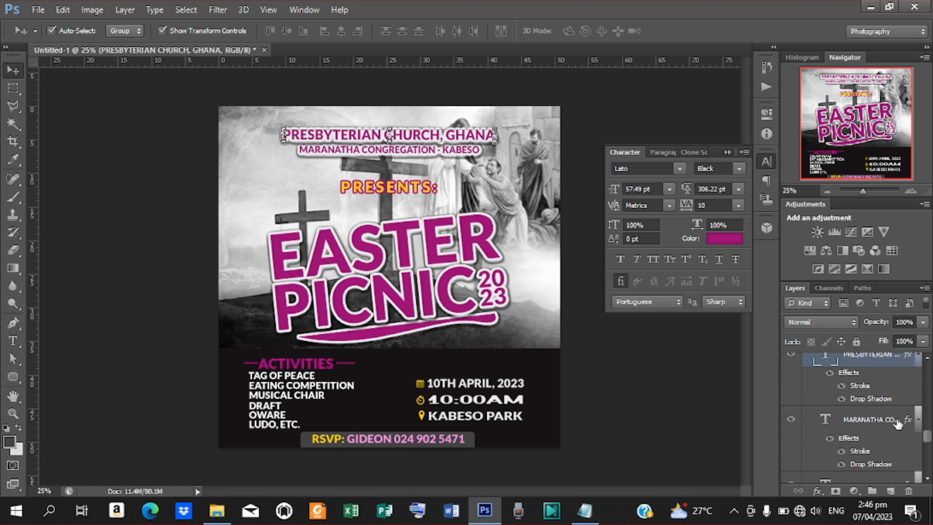
left_click(895, 424, "shift")
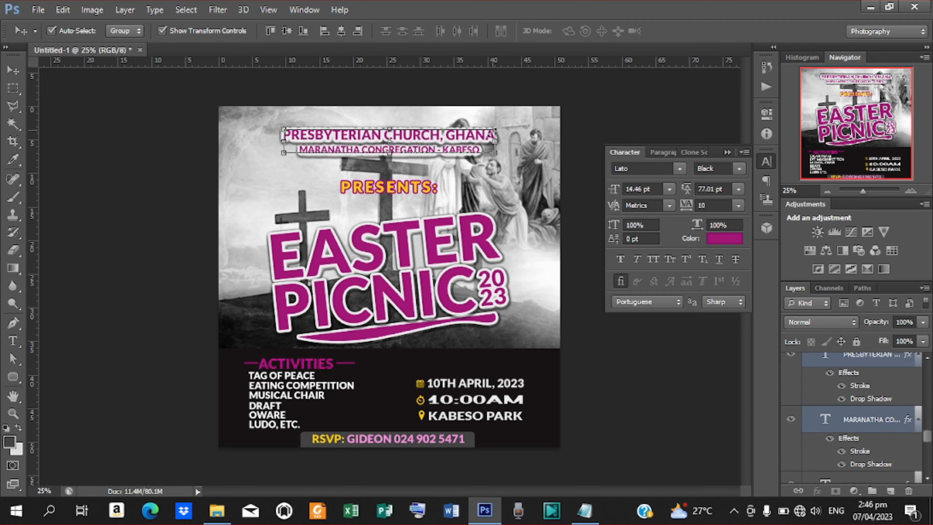
key("ctrl+t")
left_click_drag(495, 130, 409, 144)
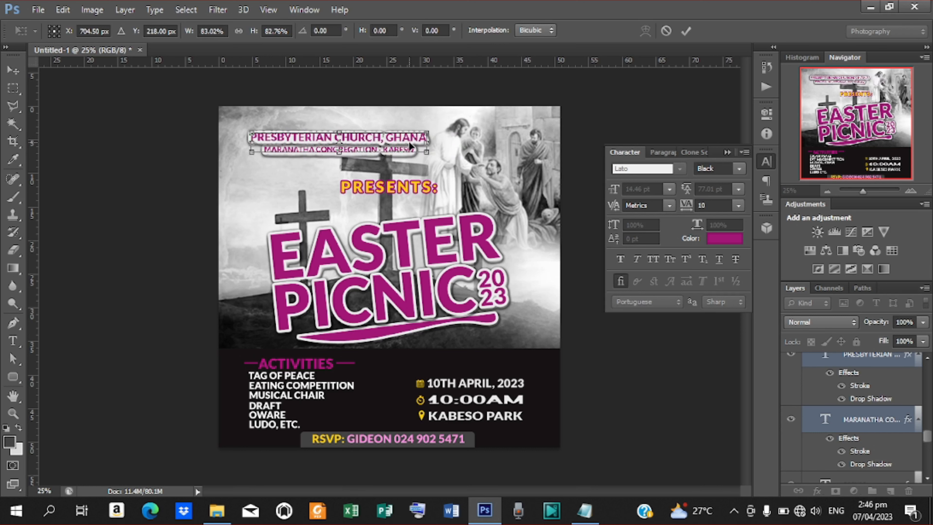
left_click(690, 32)
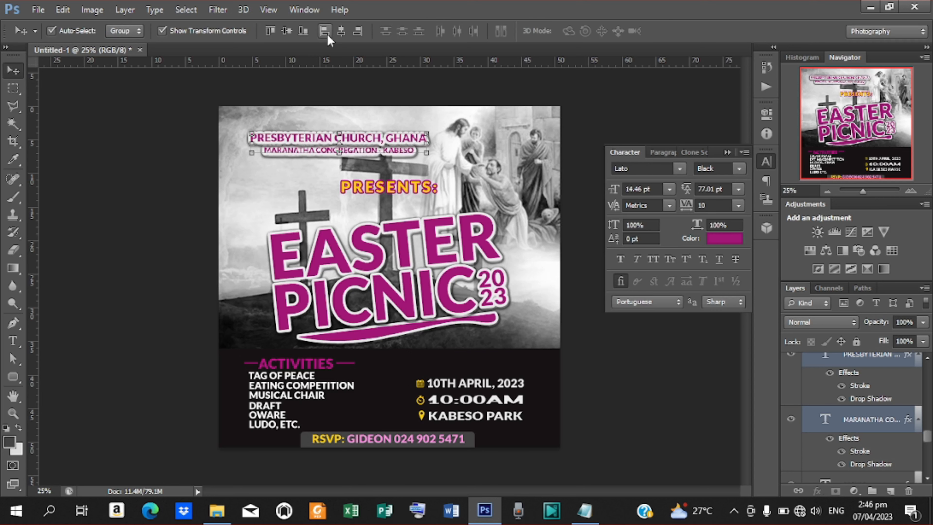
Place the crest image PCG3-1-768x842-1 on the flyer and enlarge it to about 317% width and 270% height
left_click(40, 10)
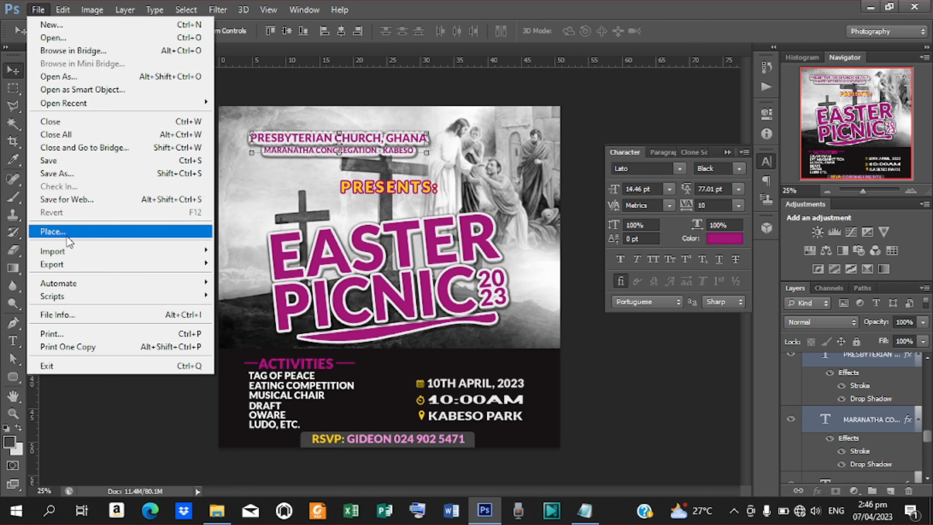
left_click(65, 232)
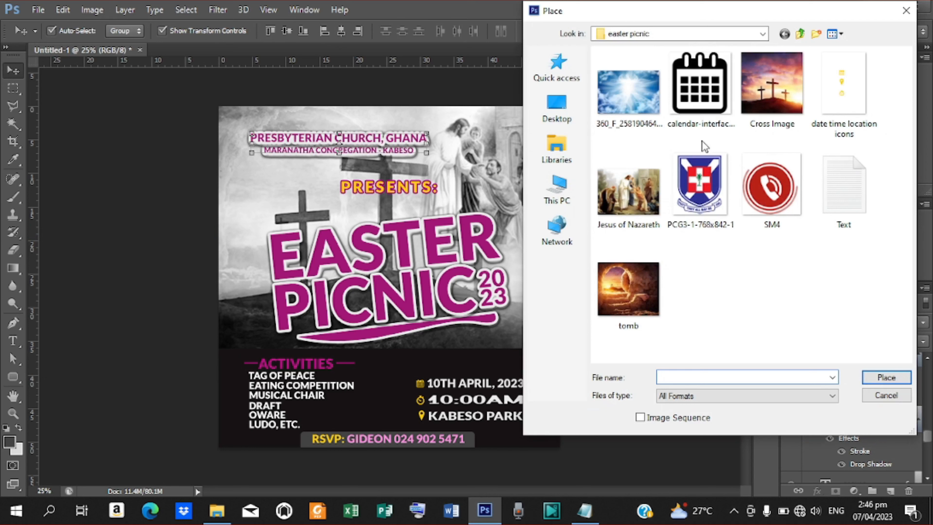
left_click(700, 187)
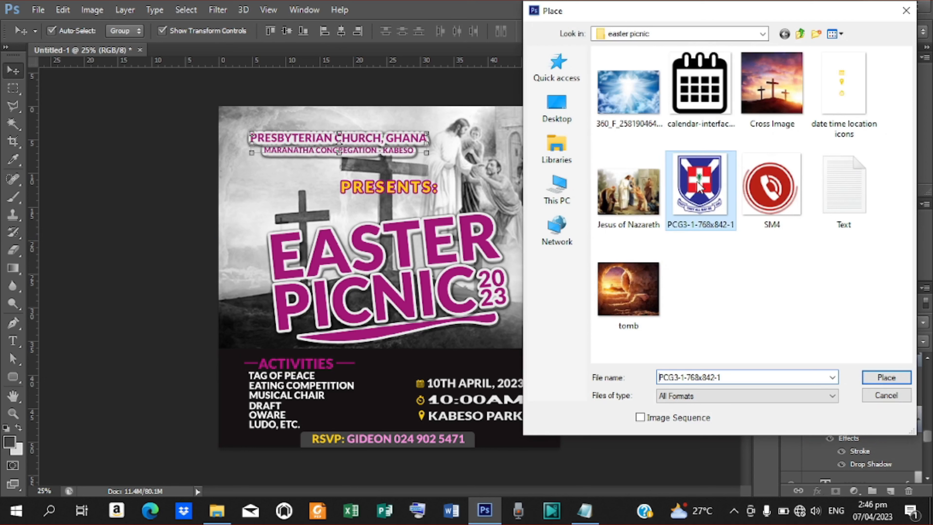
left_click(892, 376)
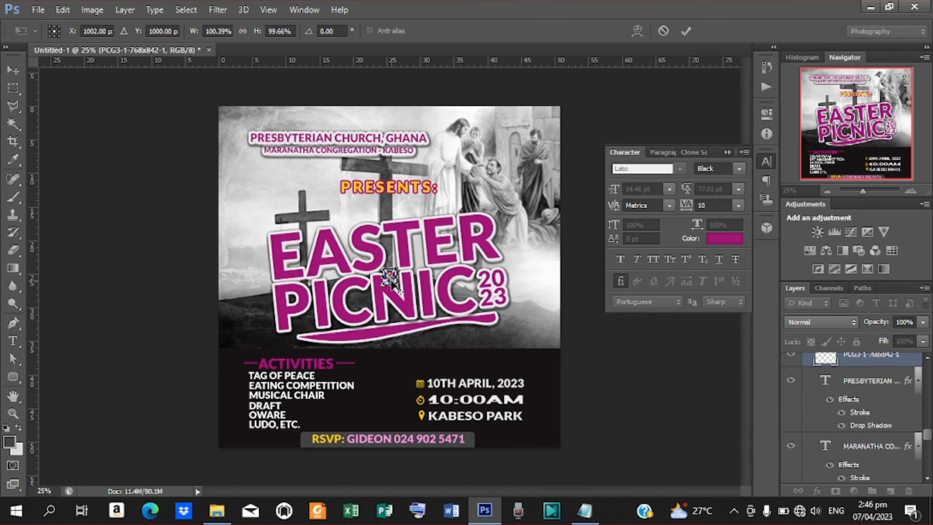
left_click_drag(391, 281, 451, 200)
left_click_drag(399, 291, 430, 315)
key("Return")
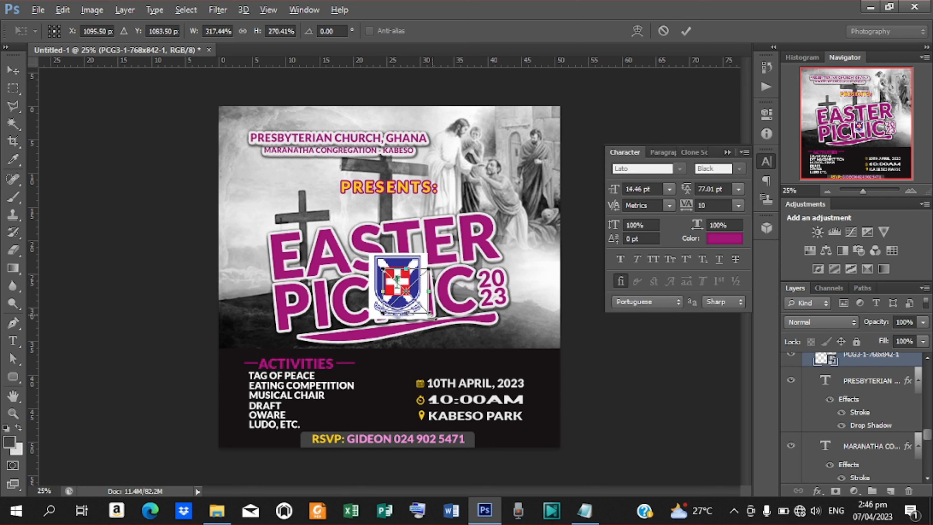
Position the crest right of the church name at about 251% width and 247% height, and rasterize its layer
left_click_drag(403, 283, 480, 138)
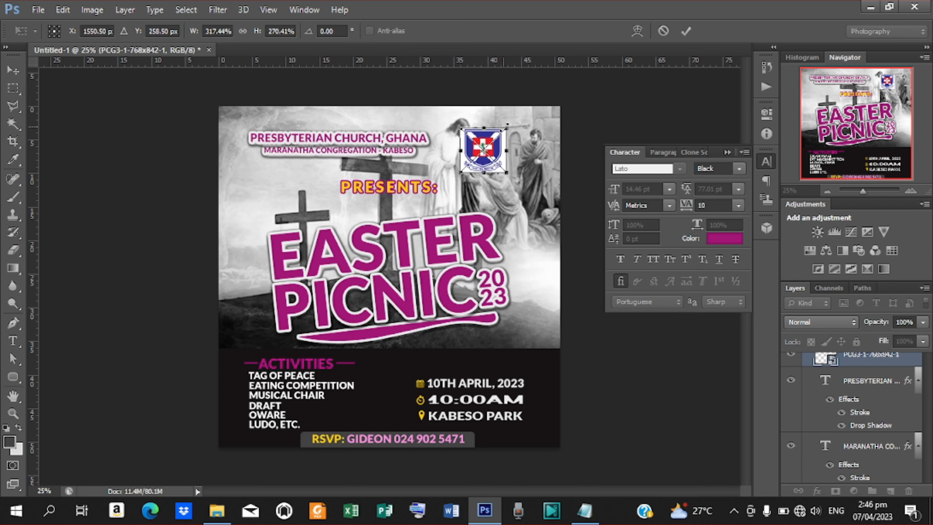
left_click_drag(508, 125, 486, 126)
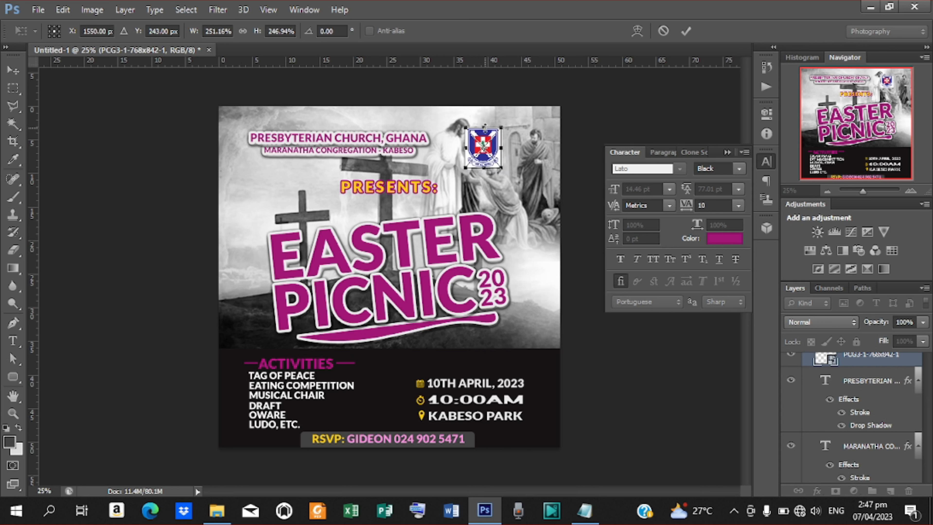
left_click(685, 30)
right_click(855, 359)
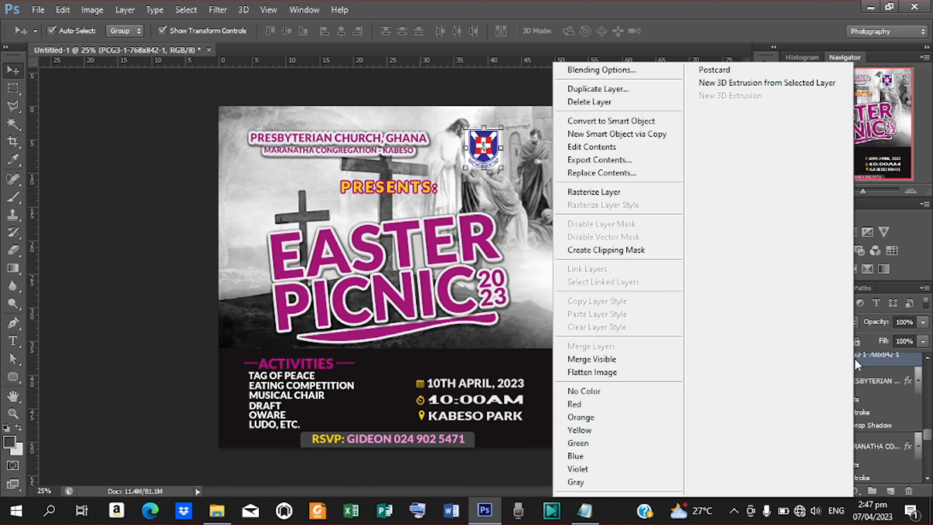
left_click(650, 194)
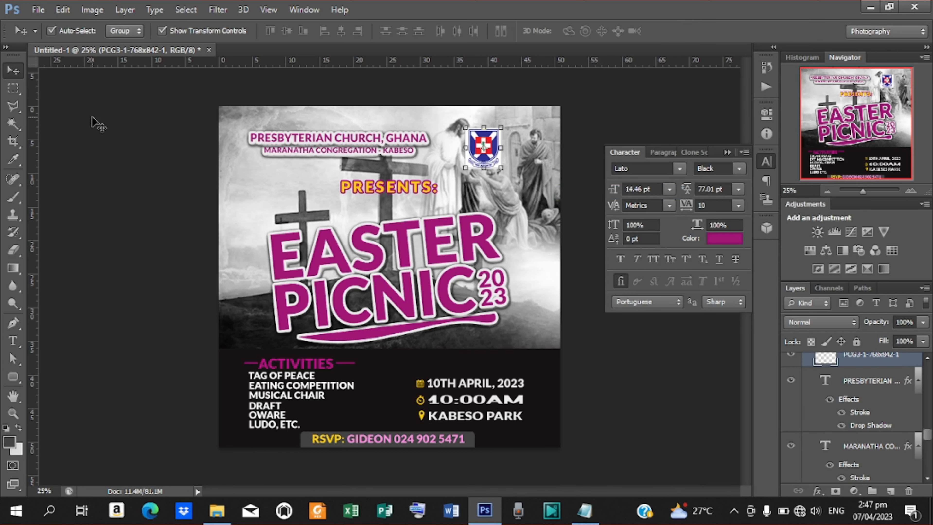
Remove the white background around the church crest with the Magic Wand at tolerance 40, and clear the selection
left_click(12, 122)
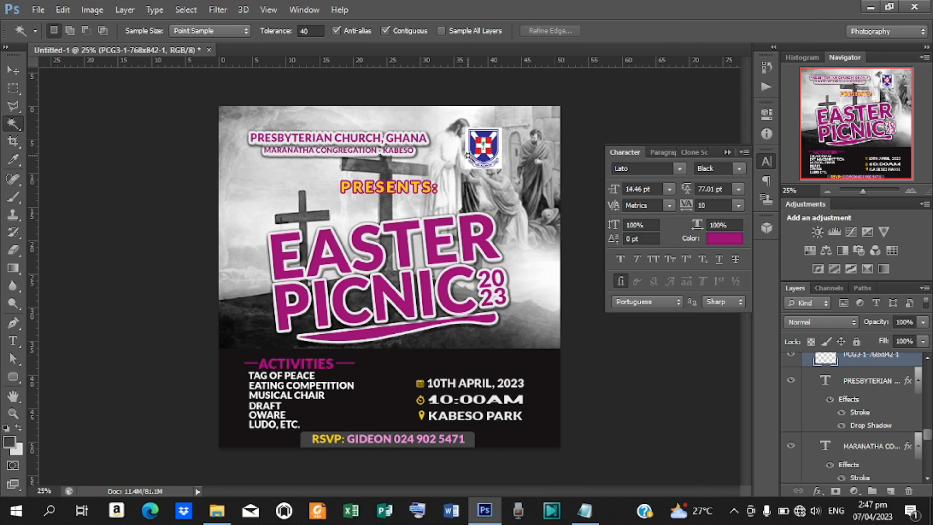
left_click(468, 154)
key("Delete")
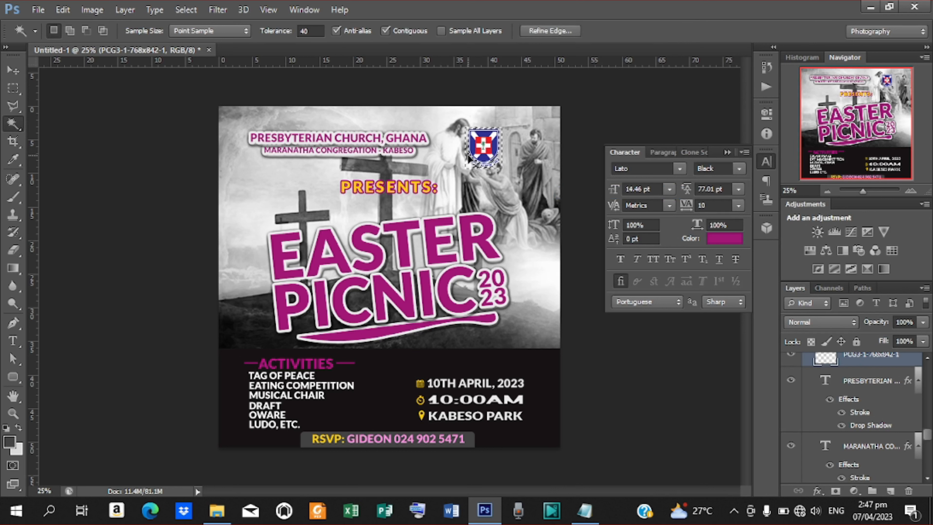
key("ctrl+d")
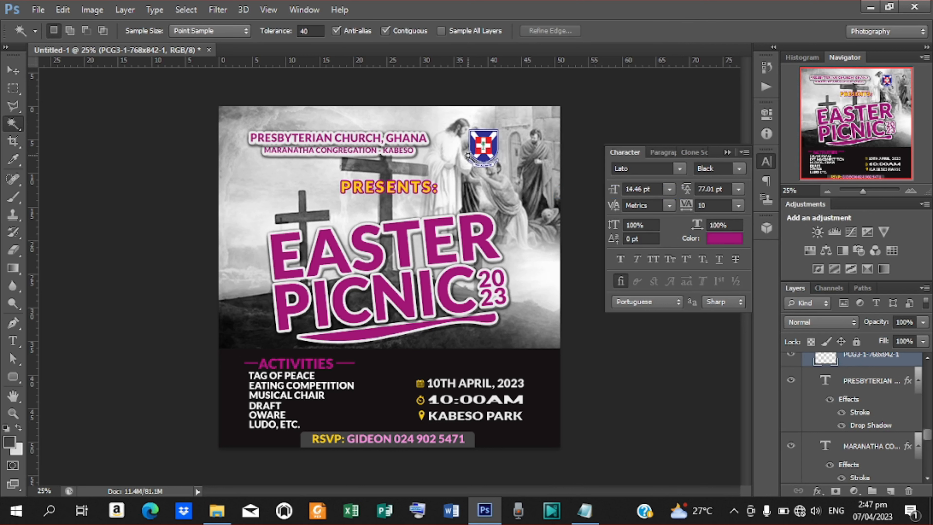
left_click(11, 71)
mouse_move(487, 144)
left_mouse_down()
mouse_move(489, 76)
mouse_move(491, 134)
left_mouse_up()
key("ctrl+z")
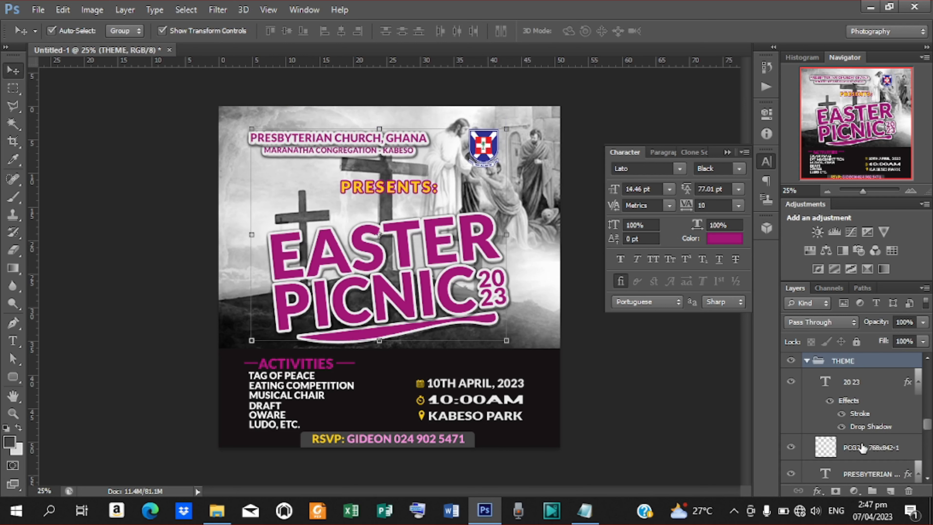
Shift the PCG3-1-768x842-1 crest layer slightly right, widening its gap from the church name
left_click(862, 447)
key("shift+Right")
key("shift+Right")
key("shift+Right")
key("shift+Right")
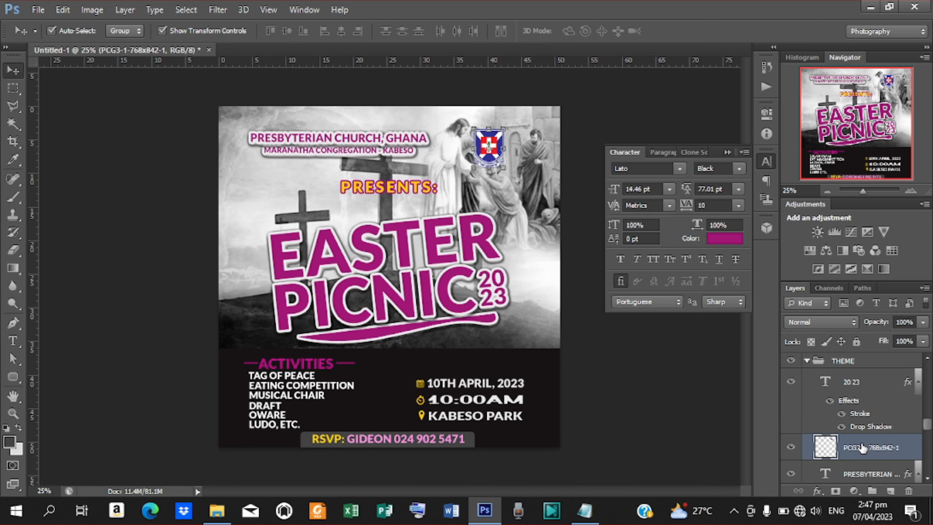
key("shift+Right")
key("shift+Right")
key("shift+Right")
key("shift+Right")
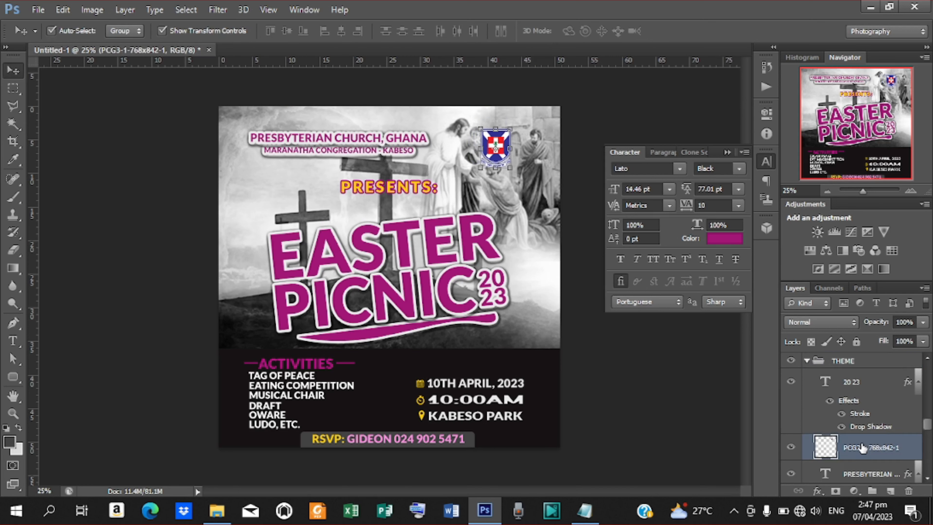
Shift the church name and congregation lines together to the right until the church name sits just beside the crest
left_click(871, 474)
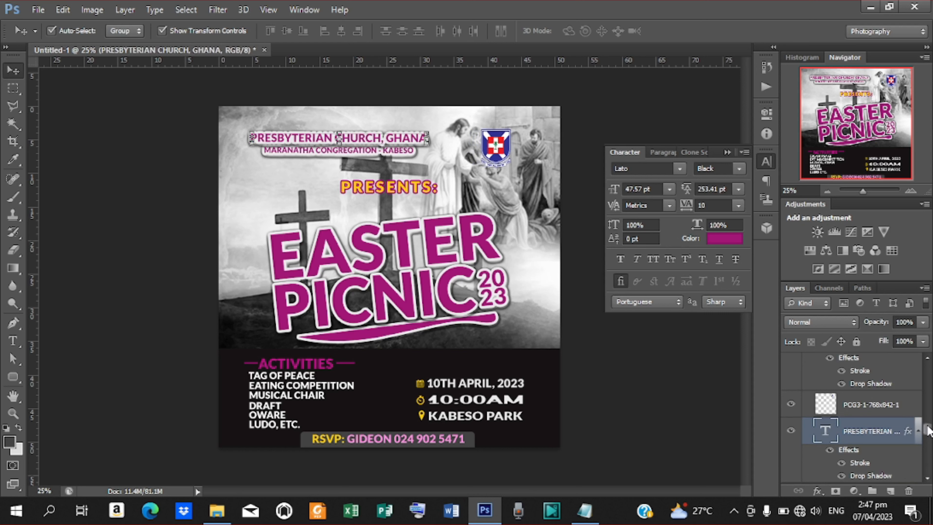
scroll(930, 432, "down", 2)
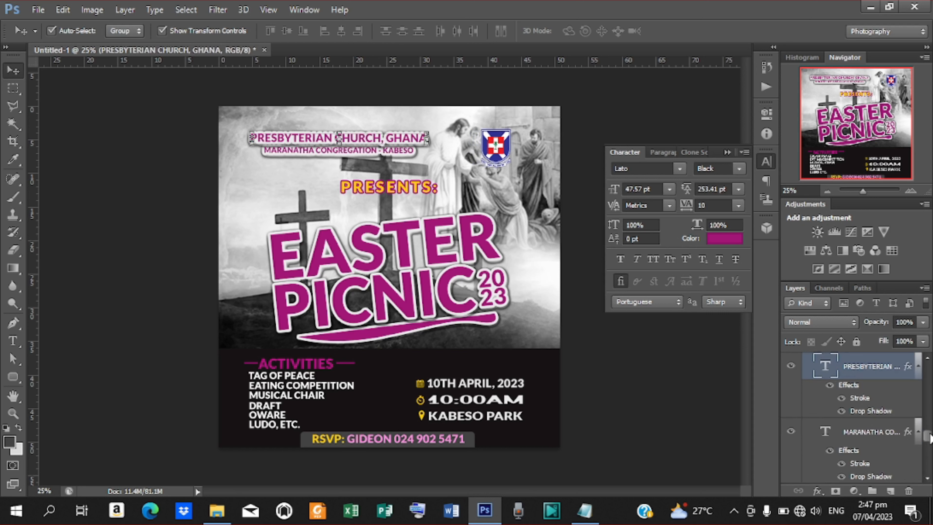
left_click(888, 436, "shift")
key("shift+Right")
key("shift+Right")
key("shift+Right")
key("shift+Right")
key("shift+Right")
key("shift+Right")
key("shift+Right")
key("shift+Right")
key("shift+Right")
key("shift+Right")
key("shift+Right")
key("shift+Right")
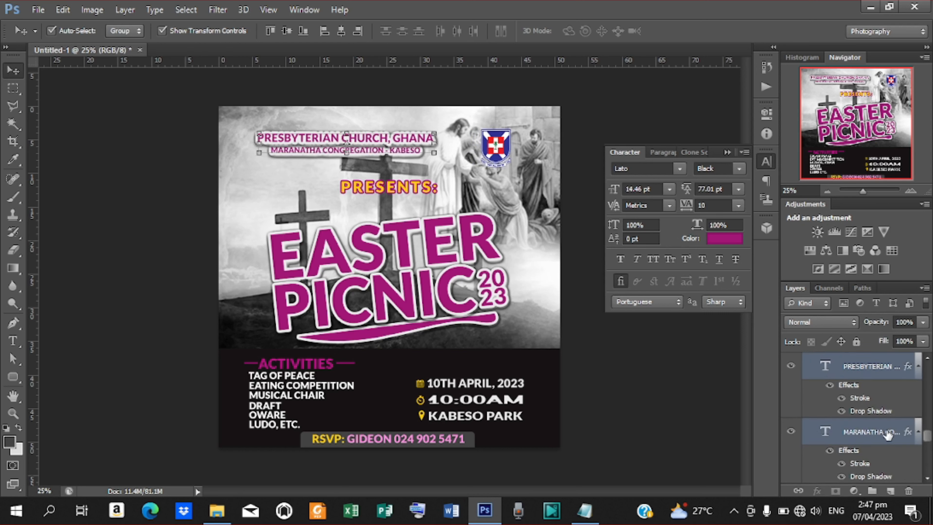
key("shift+Right")
key("shift+Right")
key("shift+Right")
key("shift+Right")
key("shift+Right")
key("shift+Right")
key("shift+Right")
key("shift+Right")
key("shift+Right")
key("shift+Right")
key("shift+Right")
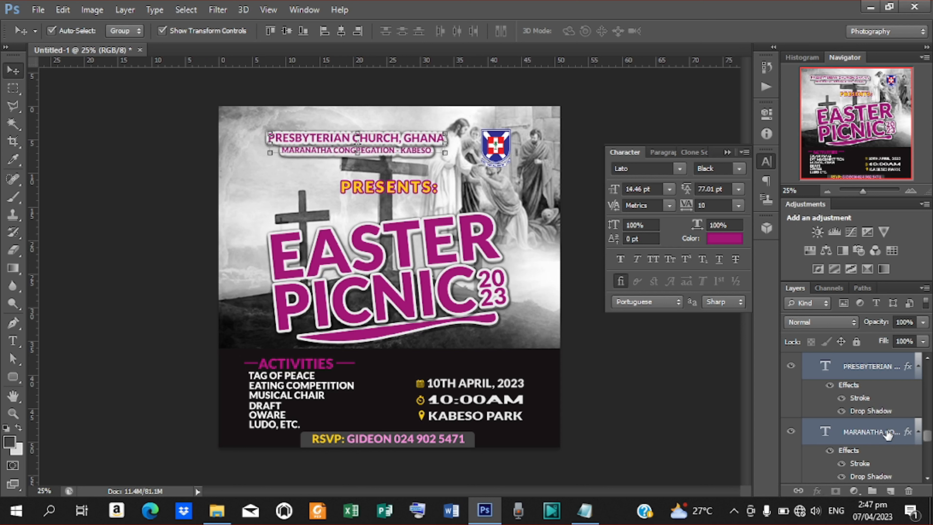
key("shift+Right")
key("shift+Right")
key("shift+Right")
key("shift+Right")
key("shift+Right")
key("shift+Right")
key("shift+Right")
key("shift+Right")
key("shift+Right")
key("shift+Right")
key("shift+Right")
key("shift+Right")
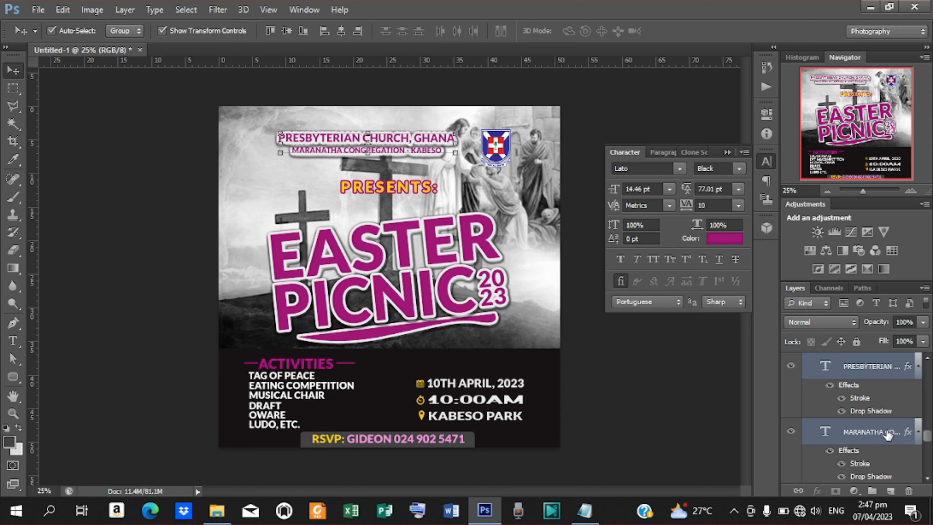
key("shift+Right")
key("shift+Right")
key("shift+Right")
key("shift+Right")
key("shift+Right")
key("shift+Right")
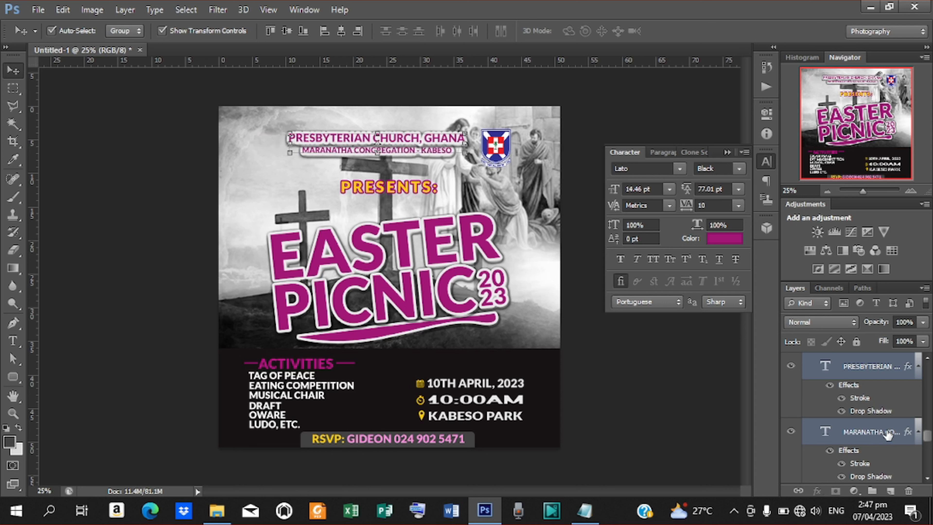
key("shift+Right")
key("shift+Right")
key("shift+Right")
key("shift+Right")
key("shift+Right")
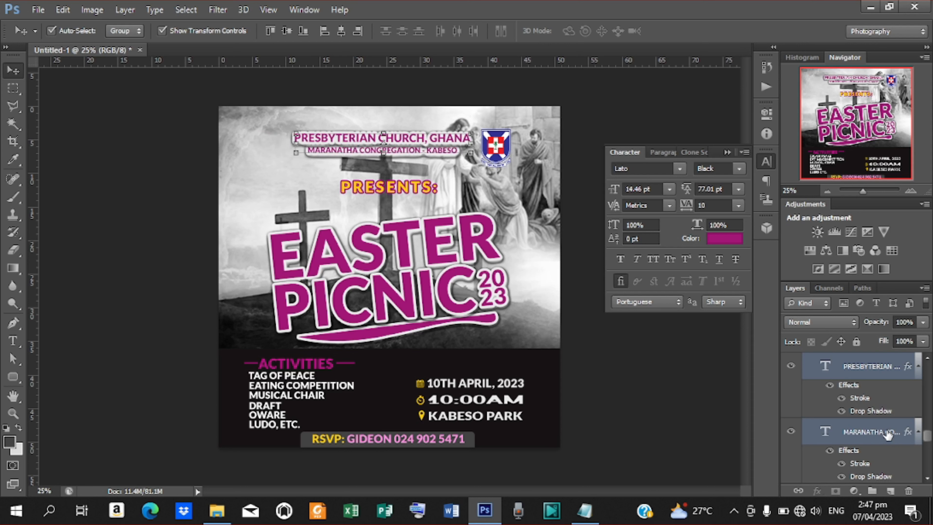
key("shift+Right")
key("shift+Right")
key("shift+Right")
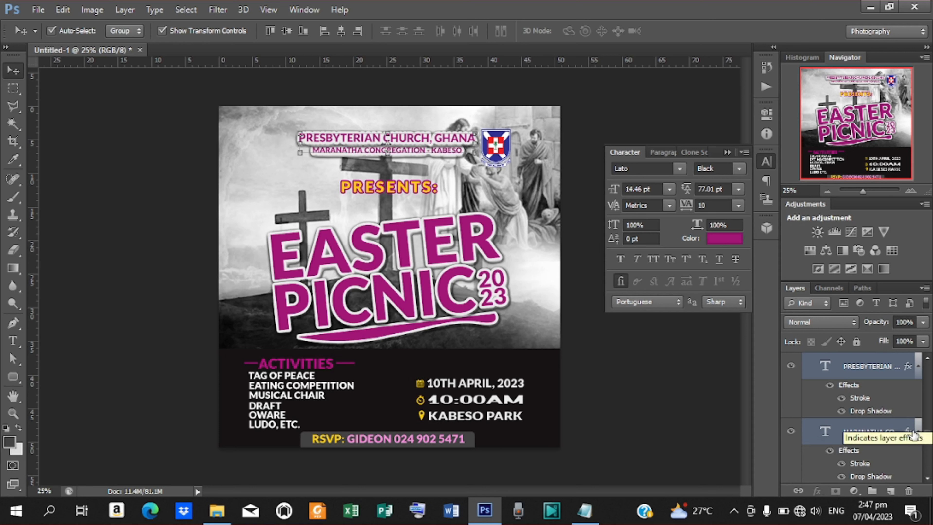
Move the PCG3-1-768x842-1 crest layer straight left across the header, from beside GHANA to over the first word of the church name
scroll(929, 434, "up", 3)
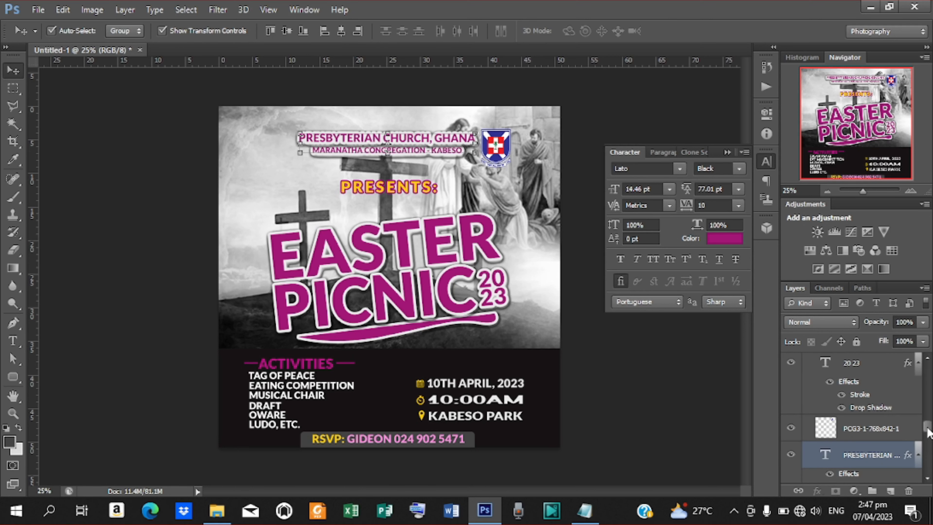
left_click(875, 432)
key("shift+Left")
key("shift+Left")
key("shift+Left")
key("shift+Left")
key("shift+Left")
key("shift+Left")
key("shift+Left")
key("shift+Left")
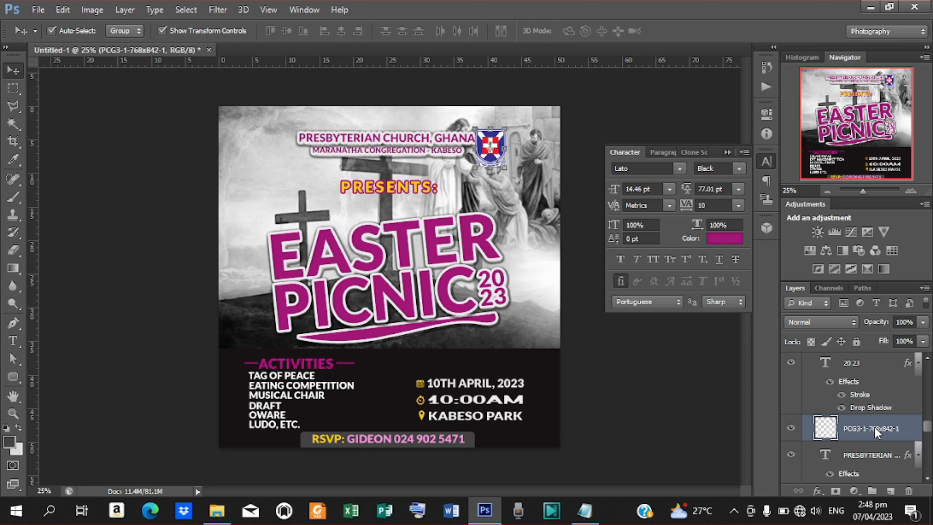
key("shift+Left")
key("shift+Left")
key("shift+Left")
key("shift+Left")
key("shift+Left")
key("shift+Left")
key("shift+Left")
key("shift+Left")
key("shift+Left")
key("shift+Left")
key("shift+Left")
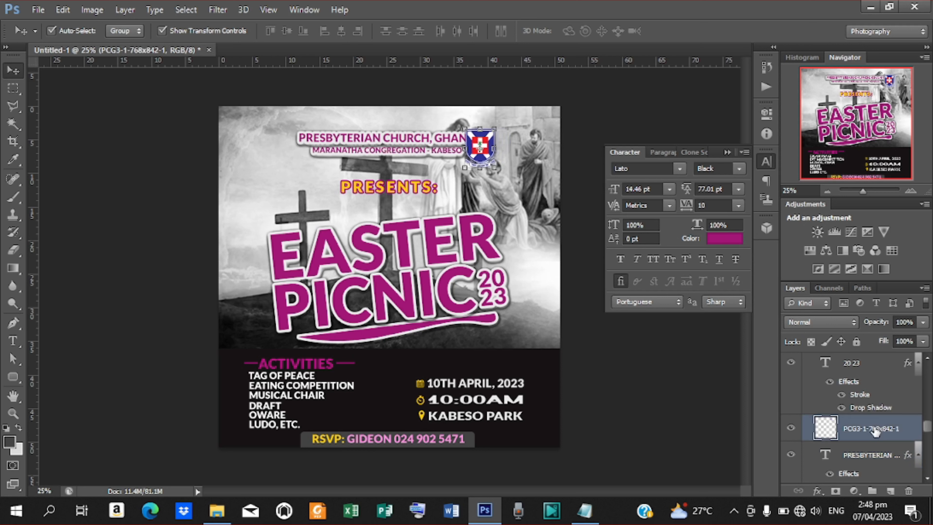
key("shift+Left")
key("shift+Left")
key("shift+Left")
key("shift+Left")
key("shift+Left")
key("shift+Left")
key("shift+Left")
key("shift+Left")
key("shift+Left")
key("shift+Left")
key("shift+Left")
key("shift+Left")
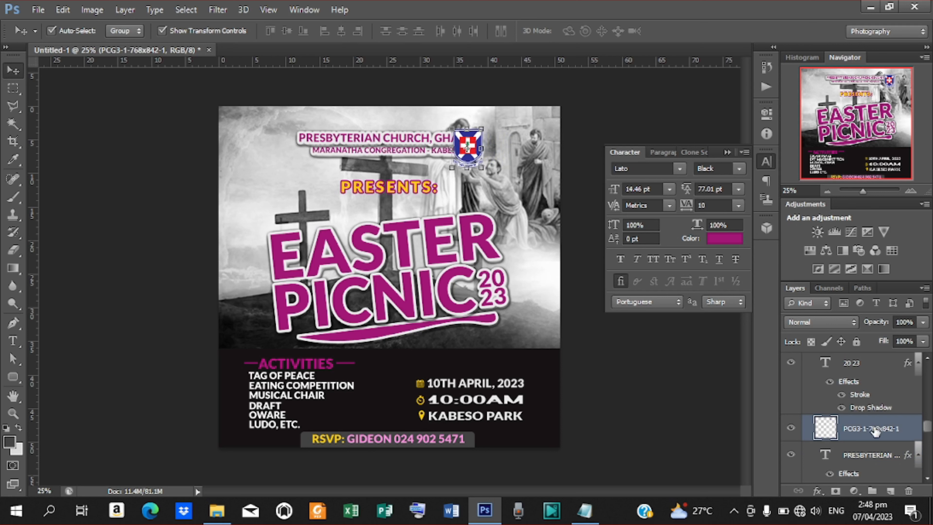
key("shift+Left")
key("shift+Left")
key("shift+Left")
key("shift+Left")
key("shift+Left")
key("shift+Left")
key("shift+Left")
key("shift+Left")
key("shift+Left")
key("shift+Left")
key("shift+Left")
key("shift+Left")
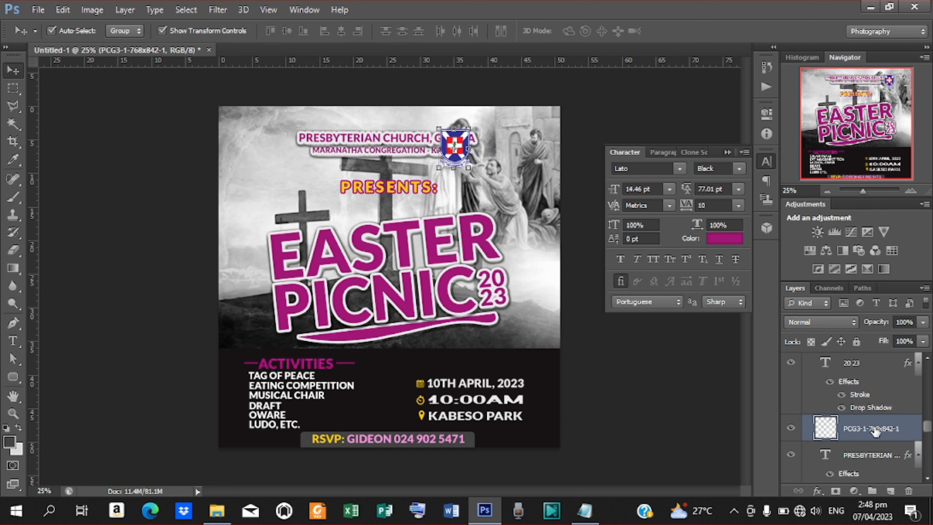
key("shift+Left")
key("shift+Left")
key("shift+Left")
key("shift+Left")
key("shift+Left")
key("shift+Left")
key("shift+Left")
key("shift+Left")
key("shift+Left")
key("shift+Left")
key("shift+Left")
key("shift+Left")
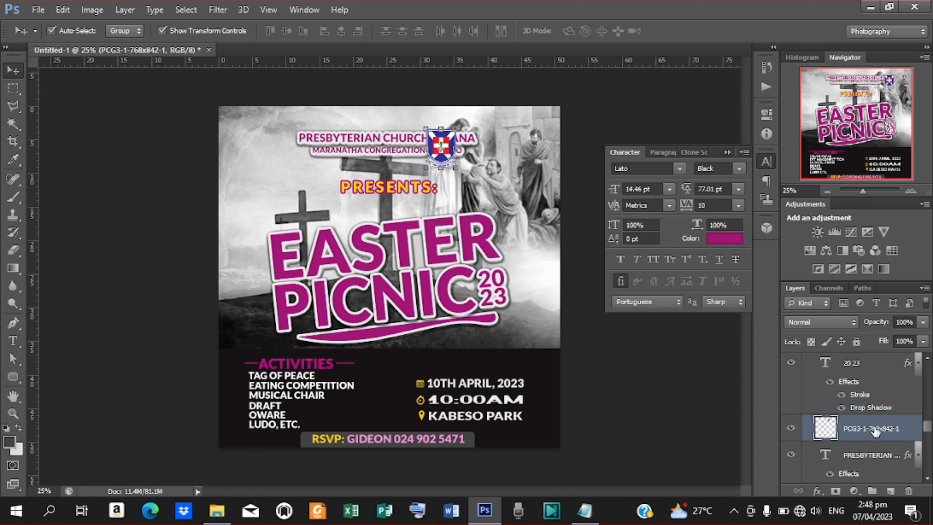
key("shift+Left")
key("shift+Left")
key("shift+Left")
key("shift+Left")
key("shift+Left")
key("shift+Left")
key("shift+Left")
key("shift+Left")
key("shift+Left")
key("shift+Left")
key("shift+Left")
key("shift+Left")
key("shift+Left")
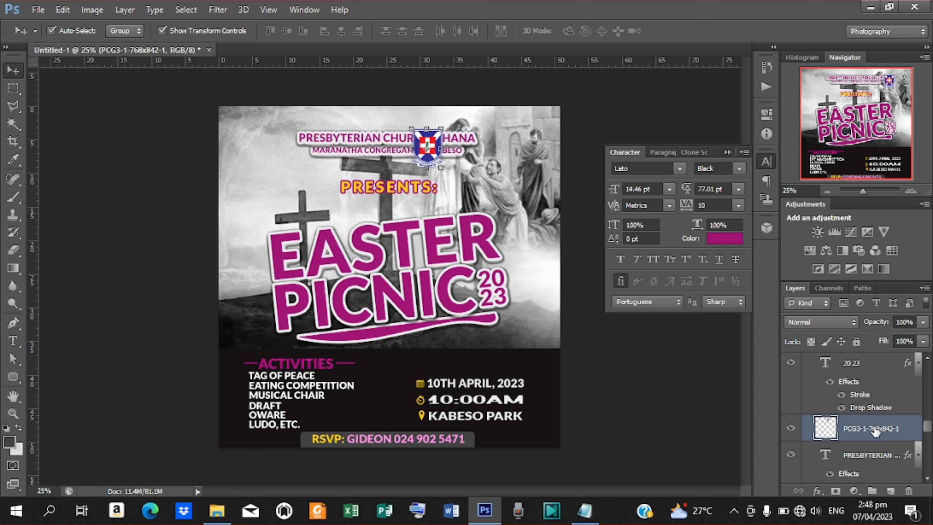
key("shift+Left")
key("shift+Left")
key("shift+Left")
key("shift+Left")
key("shift+Left")
key("shift+Left")
key("shift+Left")
key("shift+Left")
key("shift+Left")
key("shift+Left")
key("shift+Left")
key("shift+Left")
key("shift+Left")
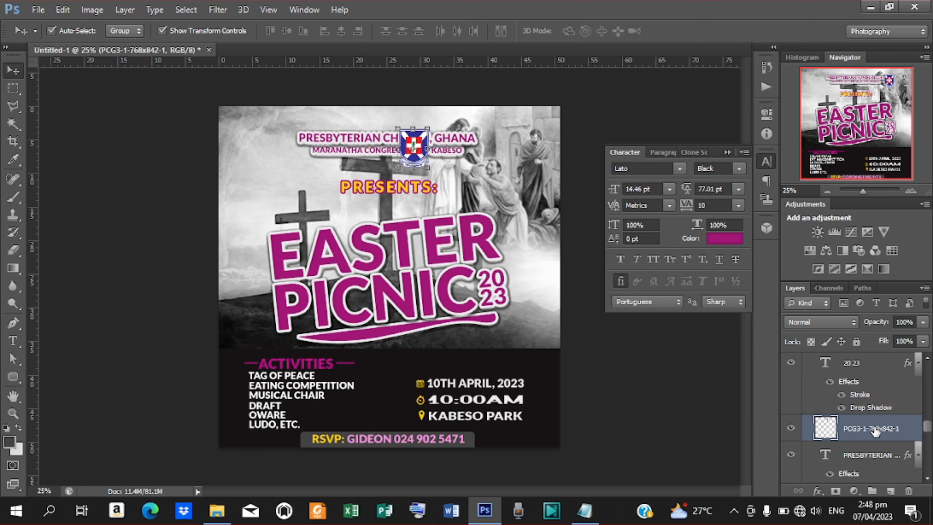
key("shift+Left")
key("shift+Left")
key("shift+Left")
key("shift+Left")
key("shift+Left")
key("shift+Left")
key("shift+Left")
key("shift+Left")
key("shift+Left")
key("shift+Left")
key("shift+Left")
key("shift+Left")
key("shift+Left")
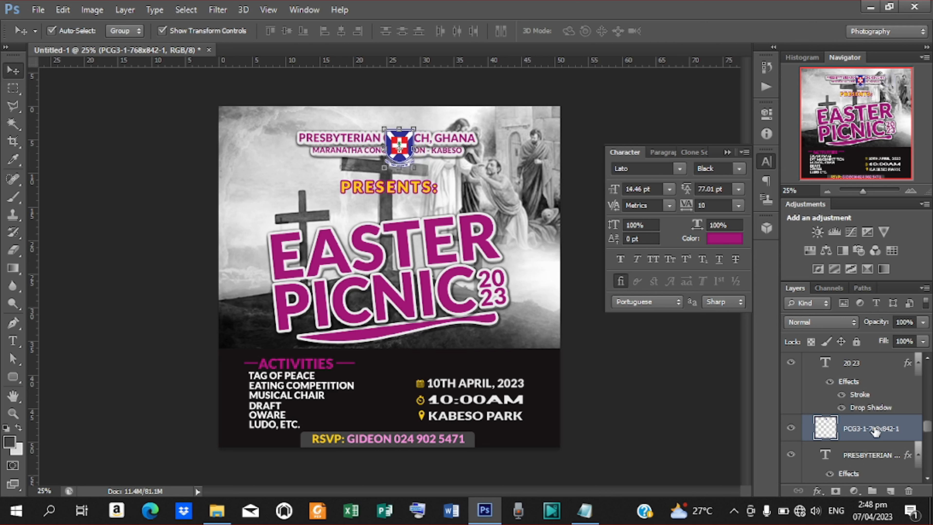
key("shift+Left")
key("shift+Left")
key("shift+Left")
key("shift+Left")
key("shift+Left")
key("shift+Left")
key("shift+Left")
key("shift+Left")
key("shift+Left")
key("shift+Left")
key("shift+Left")
key("shift+Left")
key("shift+Left")
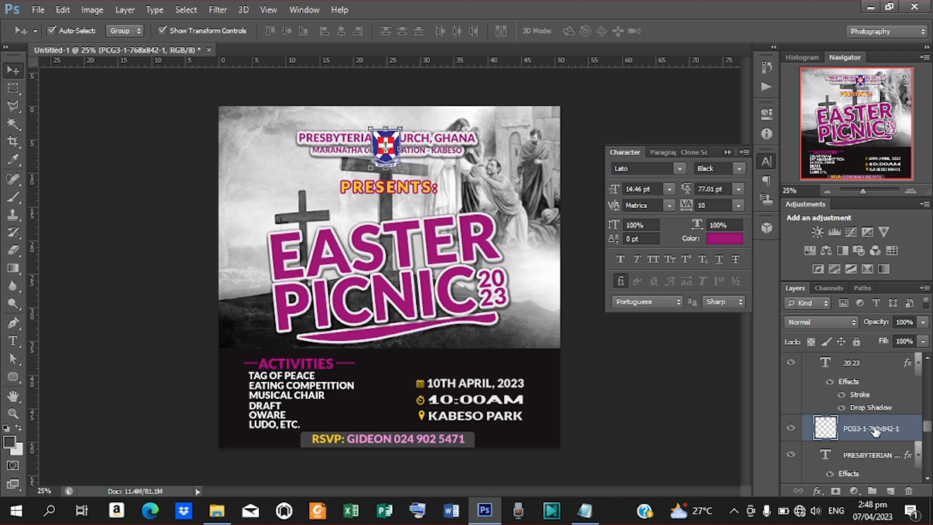
key("shift+Left")
key("shift+Left")
key("shift+Left")
key("shift+Left")
key("shift+Left")
key("shift+Left")
key("shift+Left")
key("shift+Left")
key("shift+Left")
key("shift+Left")
key("shift+Left")
key("shift+Left")
key("shift+Left")
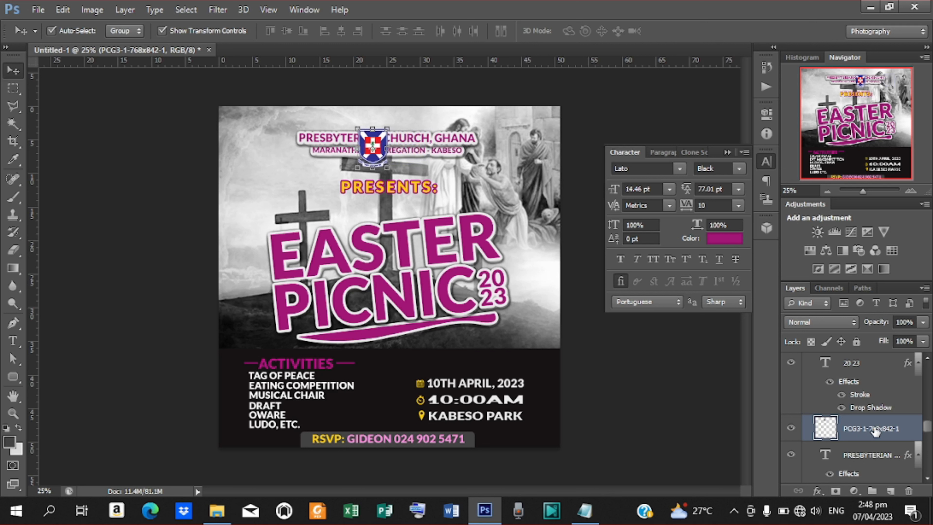
key("shift+Left")
key("shift+Left")
key("shift+Left")
key("shift+Left")
key("shift+Left")
key("shift+Left")
key("shift+Left")
key("shift+Left")
key("shift+Left")
key("shift+Left")
key("shift+Left")
key("shift+Left")
key("shift+Left")
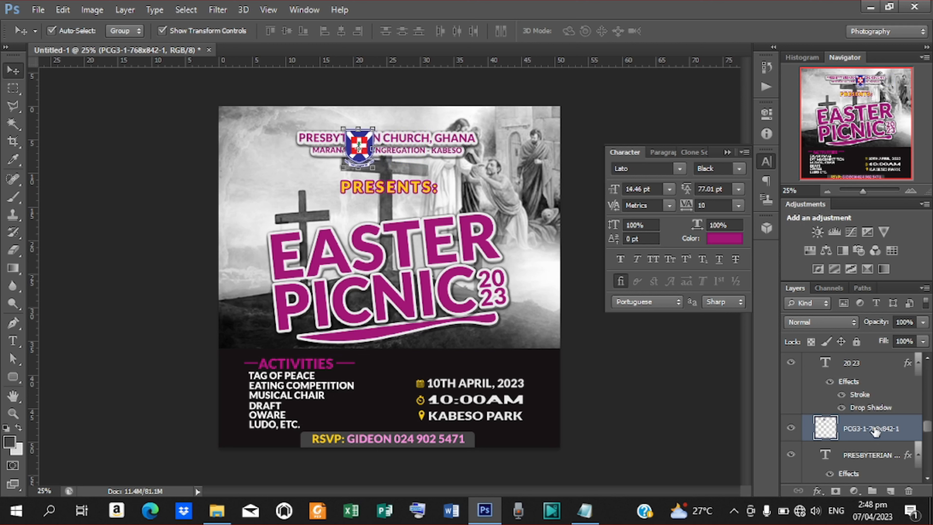
key("shift+Left")
key("shift+Left")
key("shift+Left")
key("shift+Left")
key("shift+Left")
key("shift+Left")
key("shift+Left")
key("shift+Left")
key("shift+Left")
key("shift+Left")
key("shift+Left")
key("shift+Left")
key("shift+Left")
key("shift+Left")
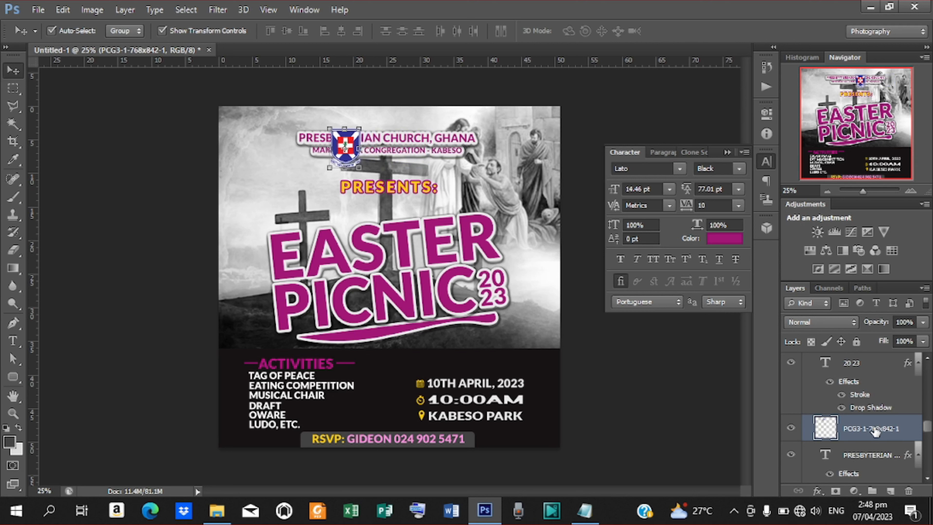
Move the PCG3-1-768x842-1 crest layer straight left across the header until it clears the first letter of the church name
key("shift+Left")
key("shift+Left")
key("shift+Left")
key("shift+Left")
key("shift+Left")
key("shift+Left")
key("shift+Left")
key("shift+Left")
key("shift+Left")
key("shift+Left")
key("shift+Left")
key("shift+Left")
key("shift+Left")
key("shift+Left")
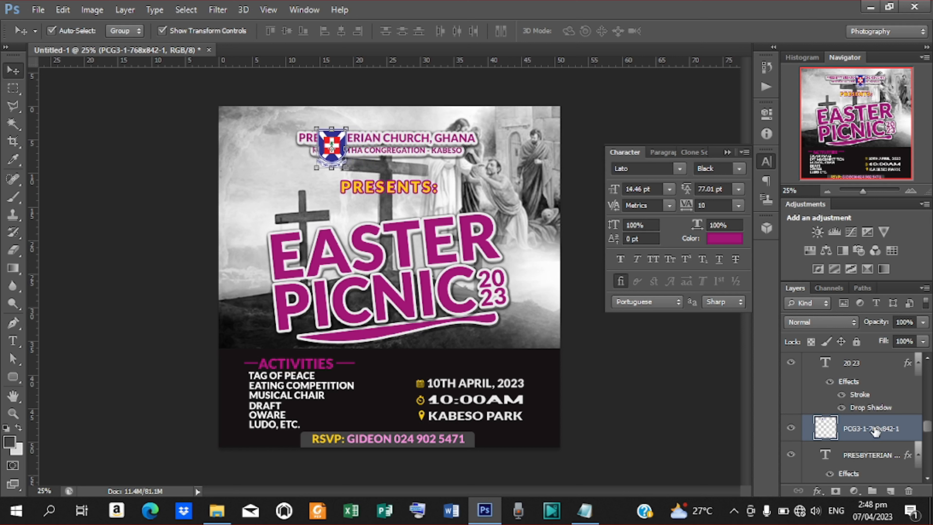
key("shift+Left")
key("shift+Left")
key("shift+Left")
key("shift+Left")
key("shift+Left")
key("shift+Left")
key("shift+Left")
key("shift+Left")
key("shift+Left")
key("shift+Left")
key("shift+Left")
key("shift+Left")
key("shift+Left")
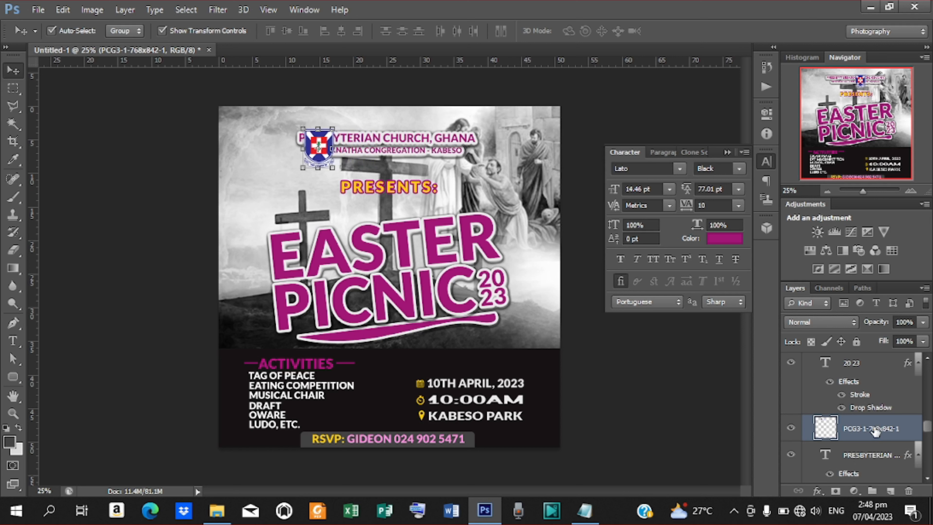
key("shift+Left")
key("shift+Left")
key("shift+Left")
key("shift+Left")
key("shift+Left")
key("shift+Left")
key("shift+Left")
key("shift+Left")
key("shift+Left")
key("shift+Left")
key("shift+Left")
key("shift+Left")
key("shift+Left")
key("shift+Left")
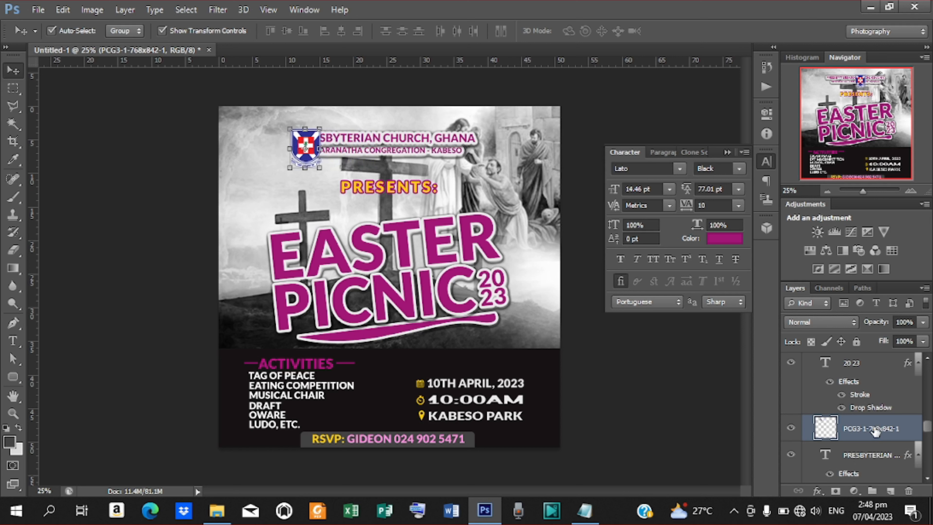
key("shift+Left")
key("shift+Left")
key("shift+Left")
key("shift+Left")
key("shift+Left")
key("shift+Left")
key("shift+Left")
key("shift+Left")
key("shift+Left")
key("shift+Left")
key("shift+Left")
key("shift+Left")
key("shift+Left")
key("shift+Left")
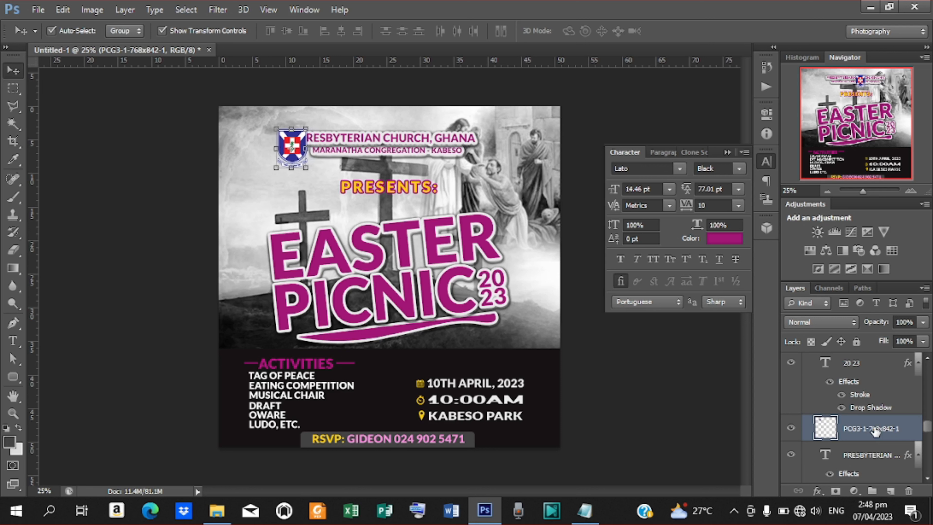
key("shift+Left")
key("shift+Left")
key("shift+Left")
key("shift+Left")
key("shift+Left")
key("shift+Left")
key("shift+Left")
key("shift+Left")
key("shift+Left")
key("shift+Left")
key("shift+Left")
key("shift+Left")
key("shift+Left")
key("shift+Left")
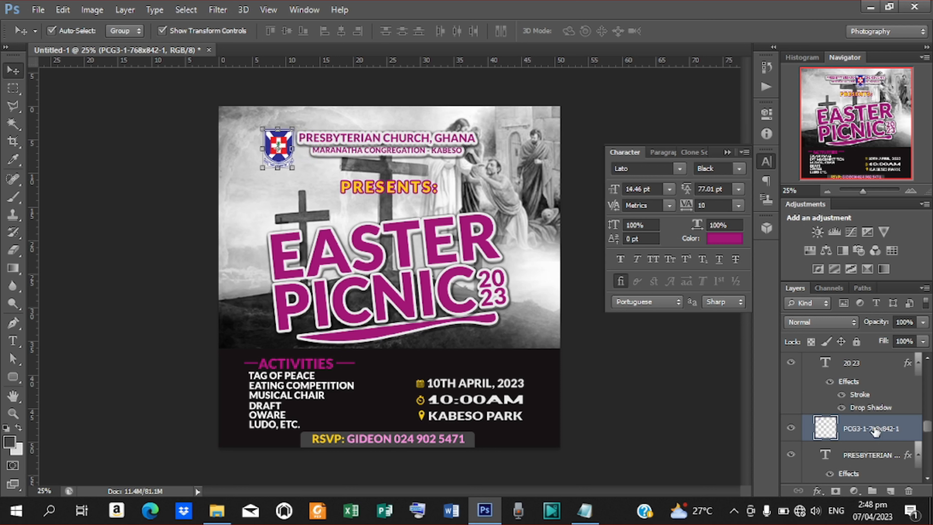
key("shift+Left")
key("shift+Left")
key("shift+Left")
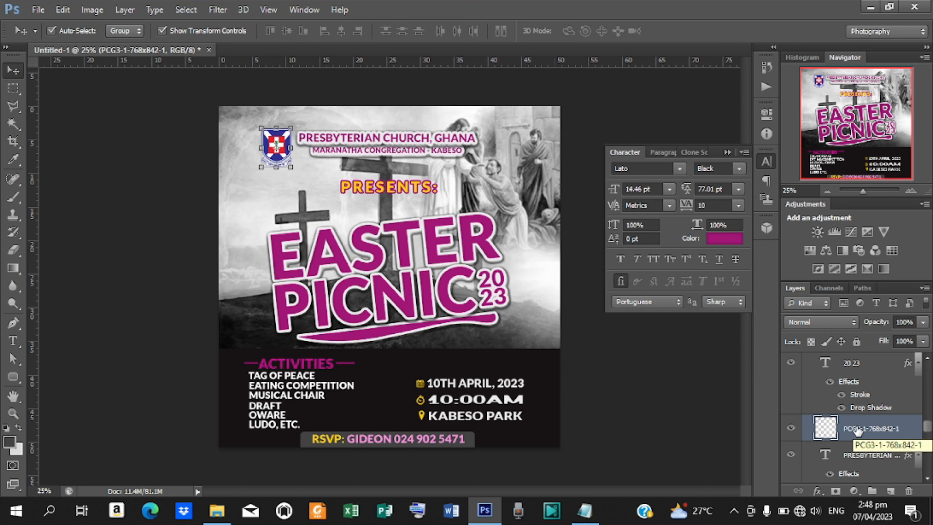
Shift the crest slightly right so it sits closer to the start of the church name, and deselect it
key("shift+Right")
key("shift+Right")
key("shift+Right")
key("shift+Right")
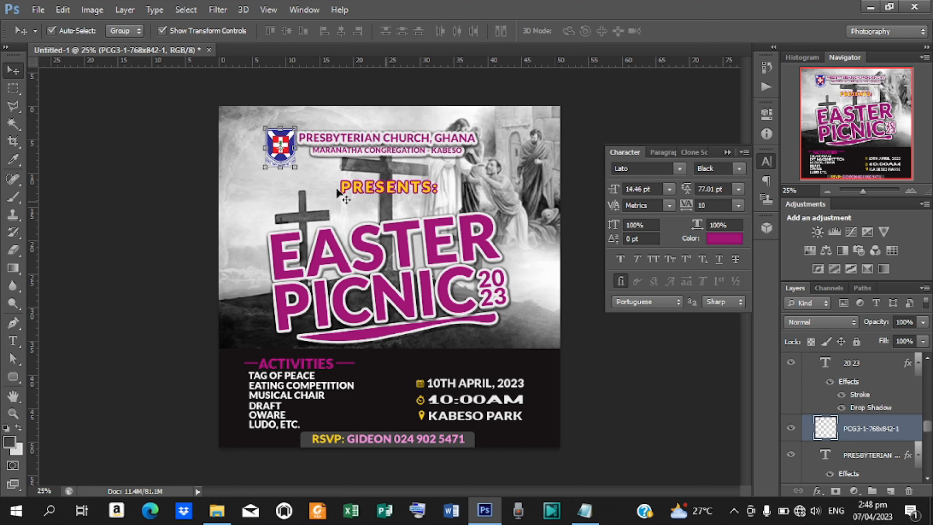
left_click(110, 353)
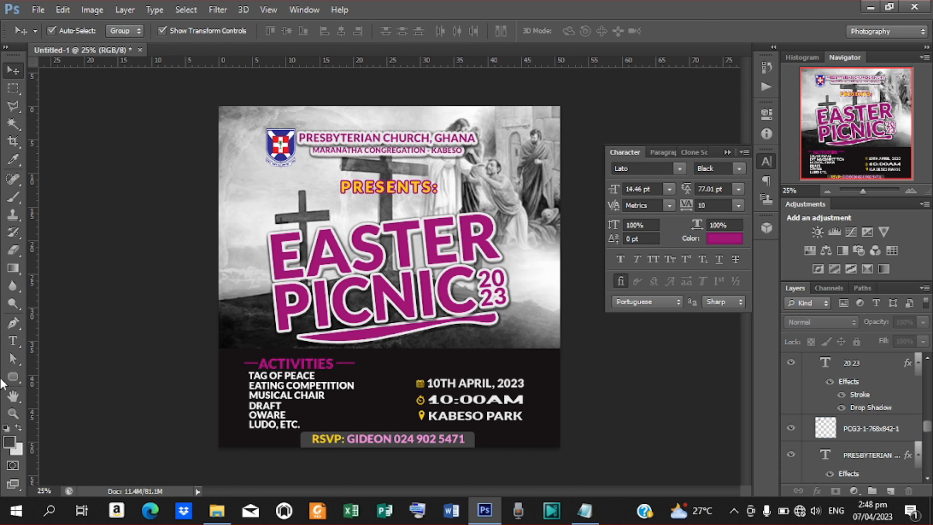
Draw a dark grey circle about 284 px in diameter around the church crest with the Ellipse tool
left_click(13, 377)
left_click(90, 401)
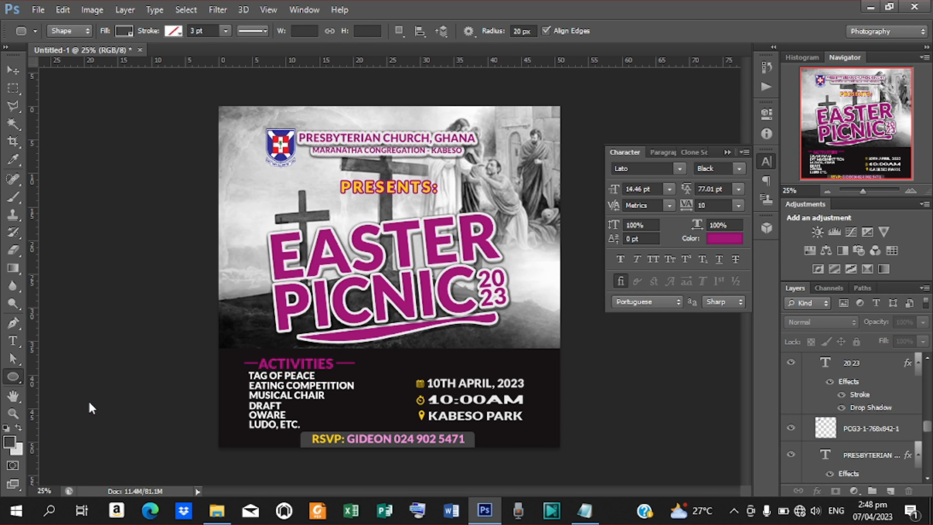
left_click_drag(260, 125, 311, 170)
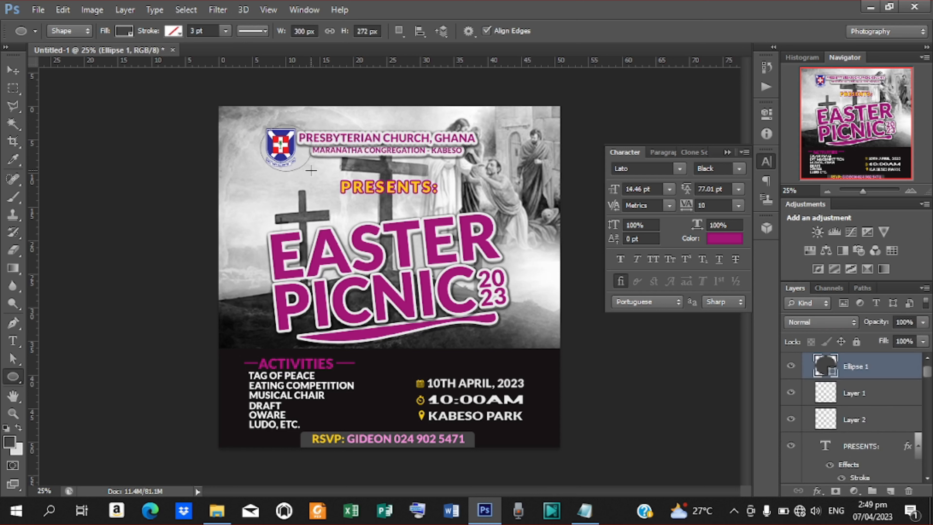
key("ctrl+z")
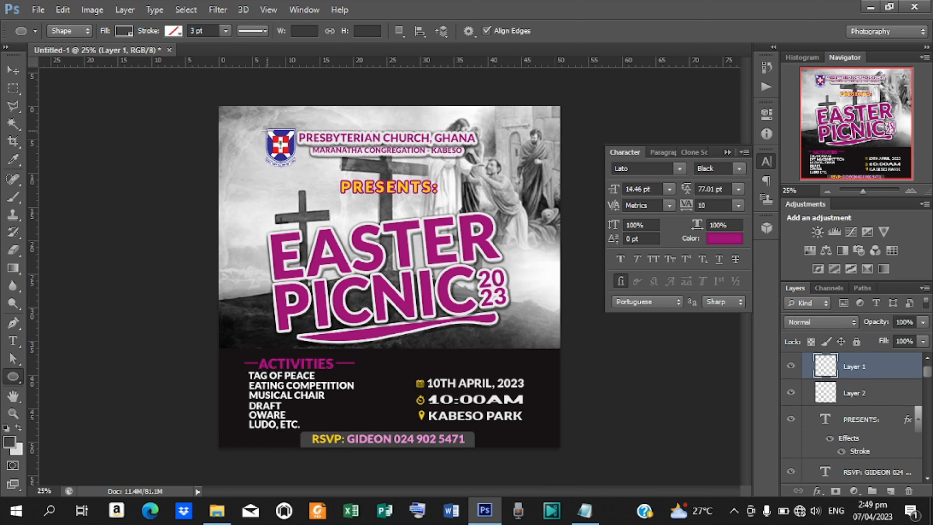
left_click_drag(257, 124, 310, 172)
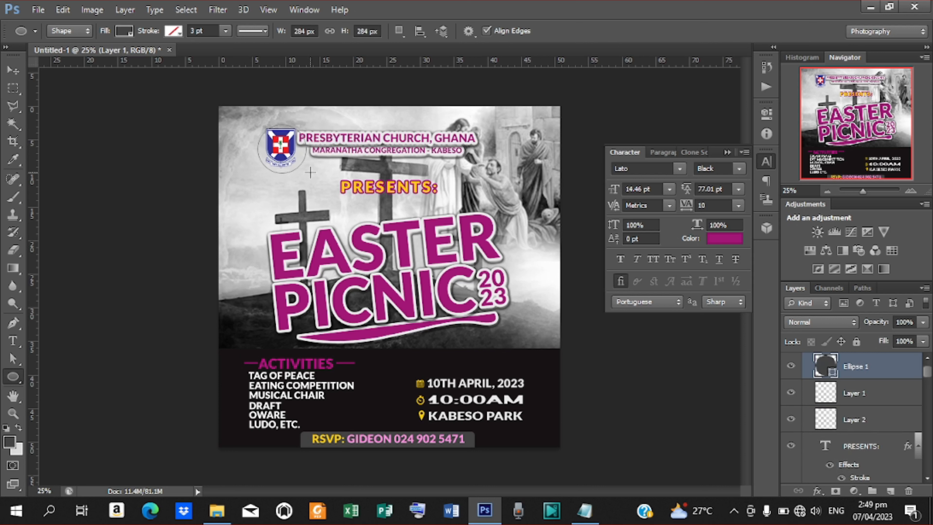
Shift the new circle slightly left and up so it is roughly centred on the crest
left_click(13, 69)
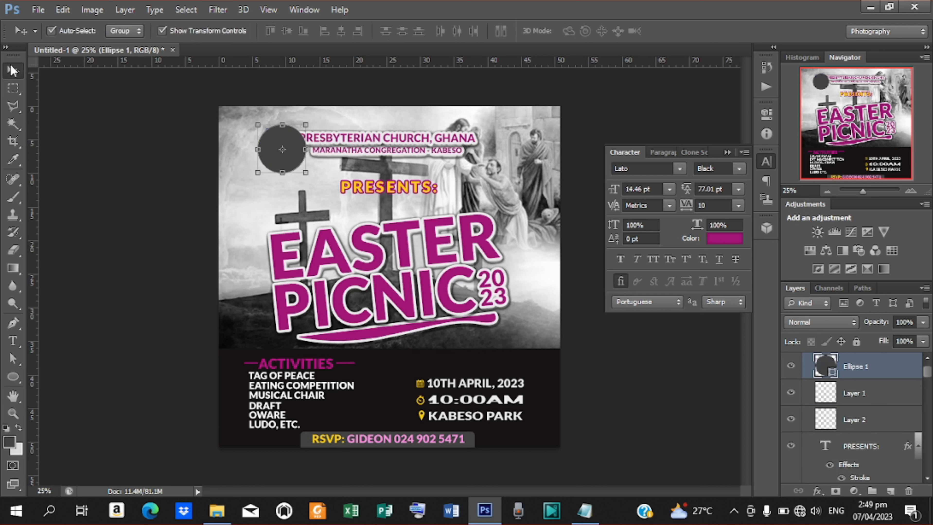
key("shift+Left")
key("shift+Left")
key("shift+Left")
key("shift+Up")
key("shift+Up")
key("shift+Up")
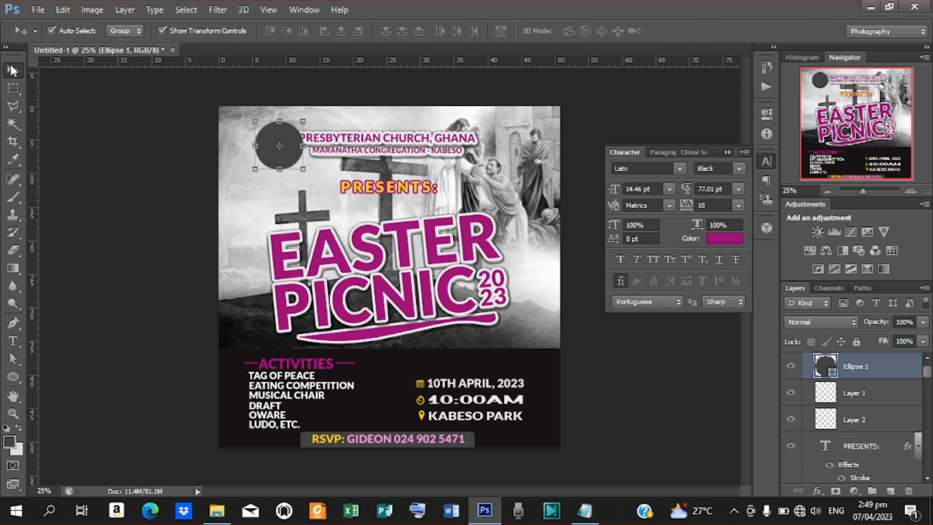
Reorder the Ellipse 1 layer so it sits directly below the crest layer and above the church name layer
left_click_drag(867, 368, 837, 368)
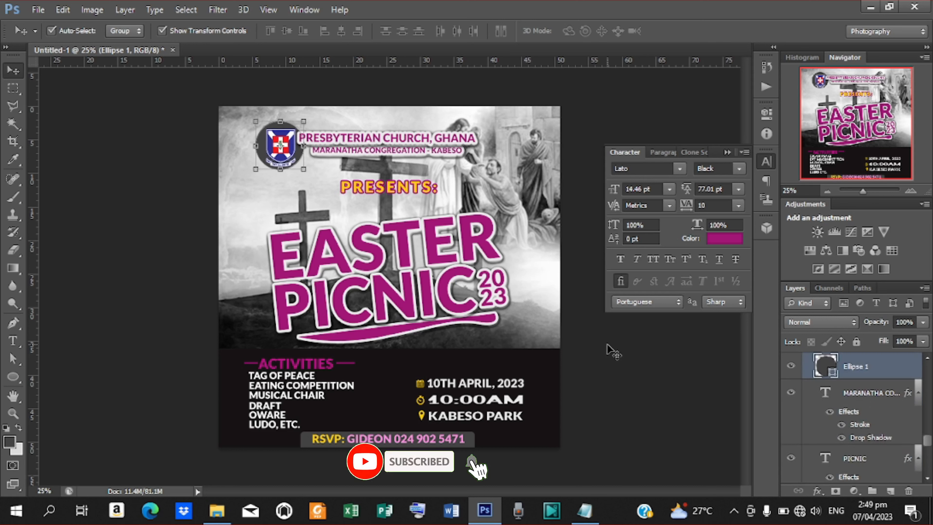
scroll(856, 416, "up", 3)
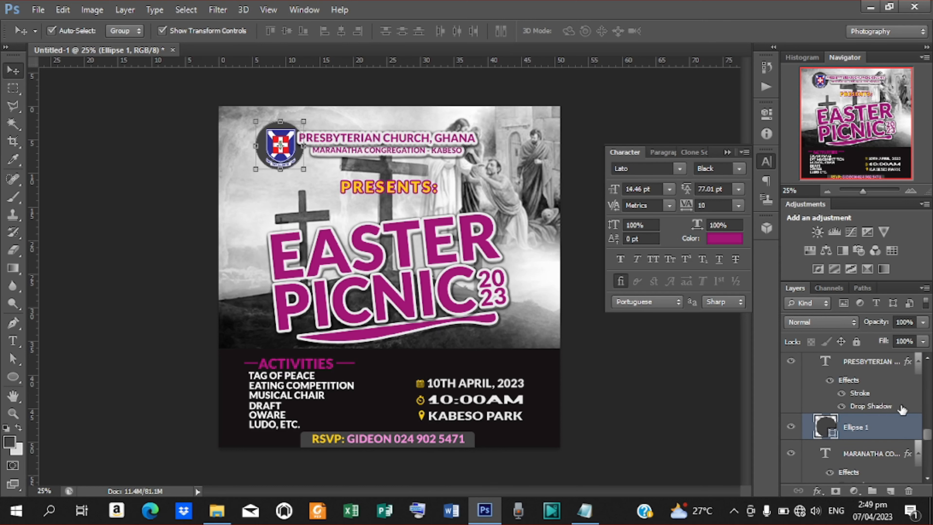
scroll(927, 439, "up", 3)
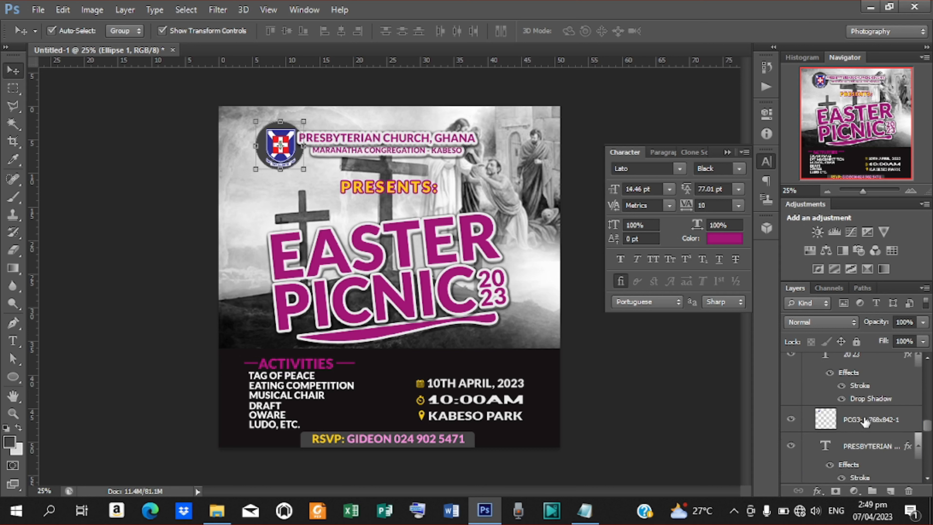
left_click_drag(930, 432, 930, 436)
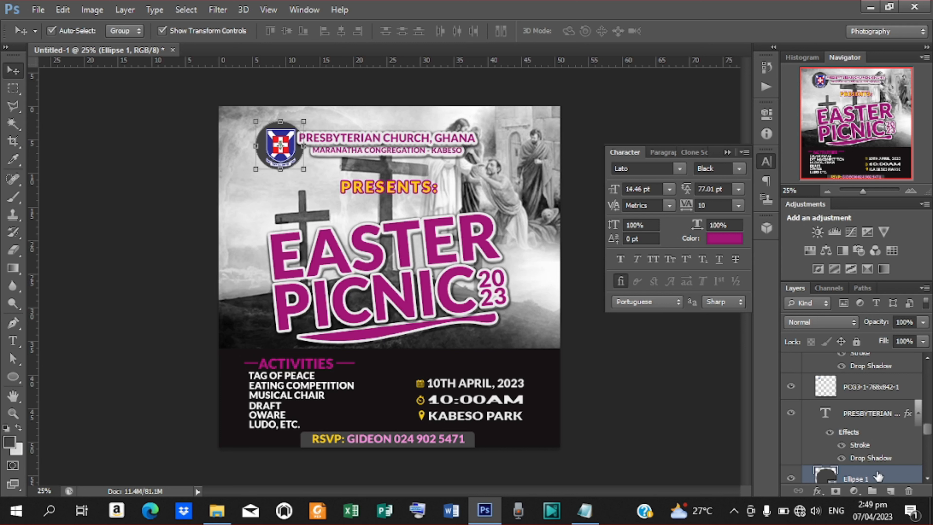
left_click_drag(879, 477, 854, 402)
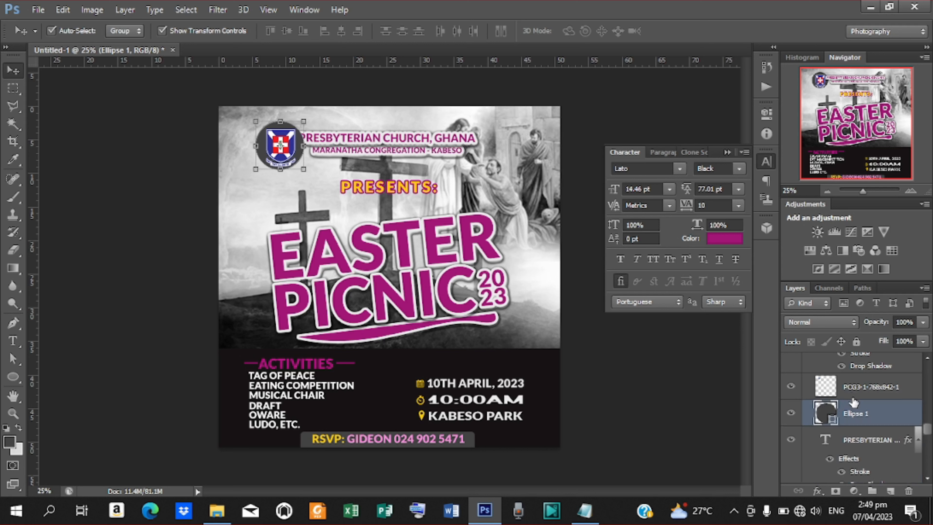
Align the crest and the Ellipse 1 circle on their horizontal and vertical centres
left_click(853, 388, "ctrl")
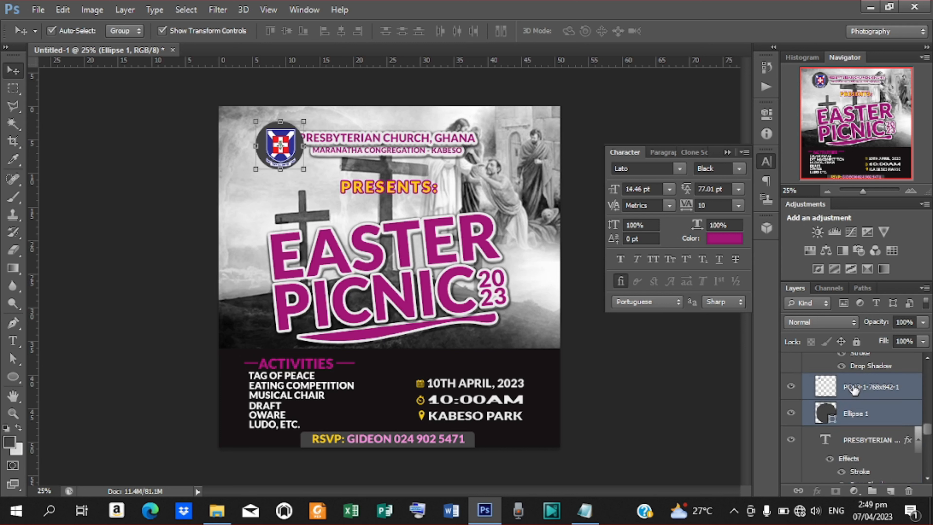
left_click(341, 32)
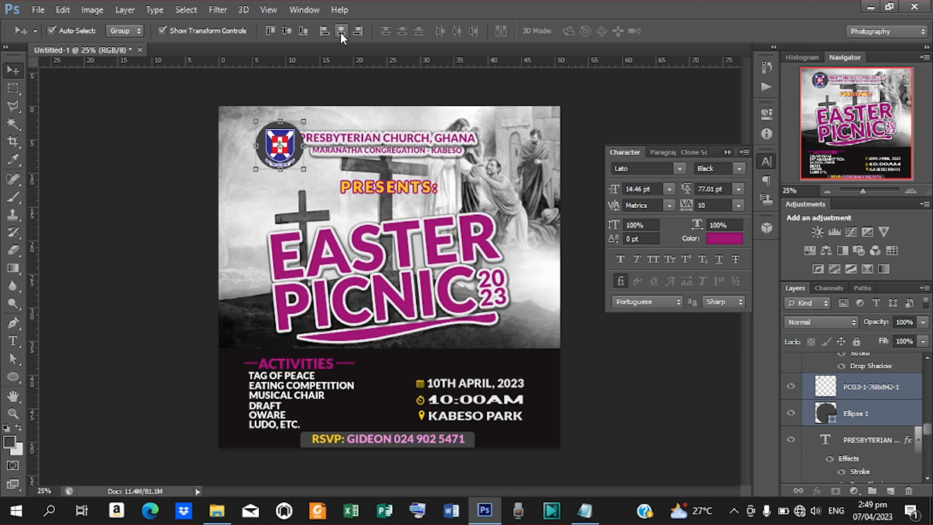
left_click(287, 32)
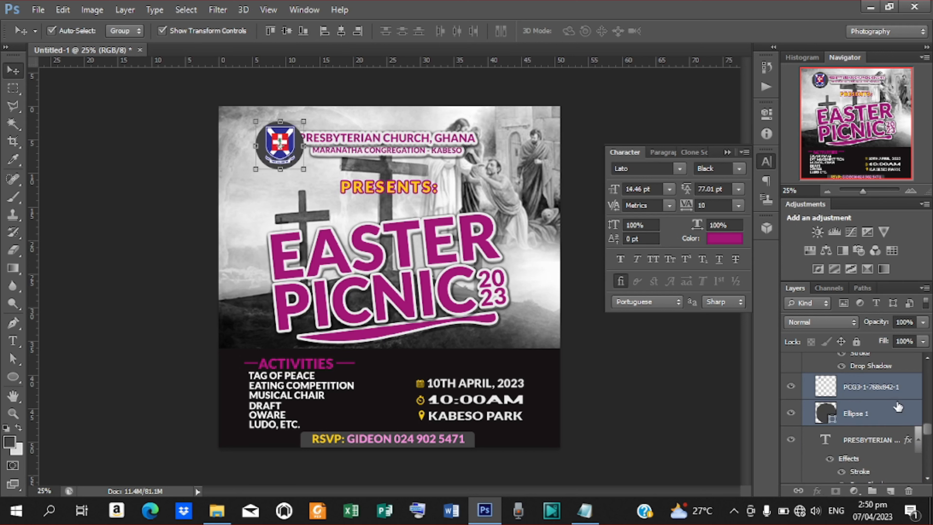
Move the crest and circle together to the left until the circle sits just clear of the church name
key("Left")
key("Left")
key("Left")
key("Left")
key("Left")
key("Left")
key("Left")
key("Left")
key("Left")
key("Left")
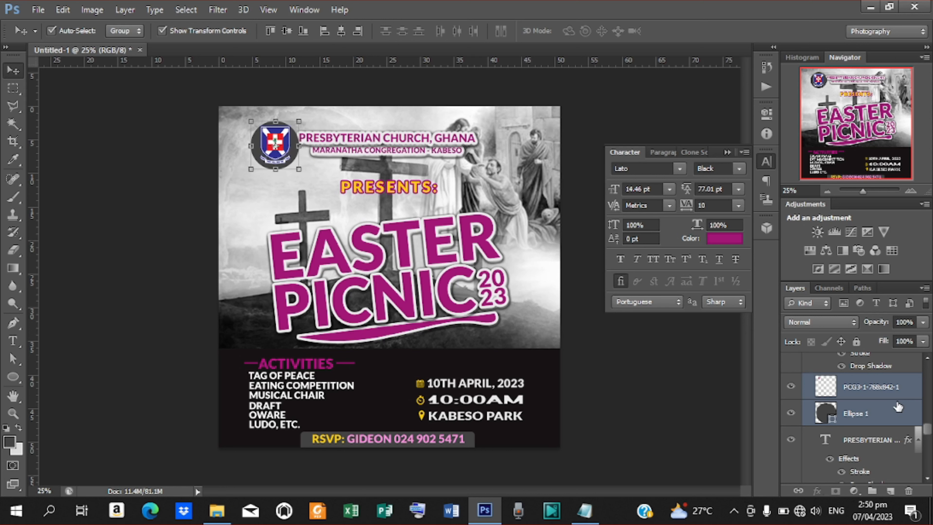
key("Left")
key("Left")
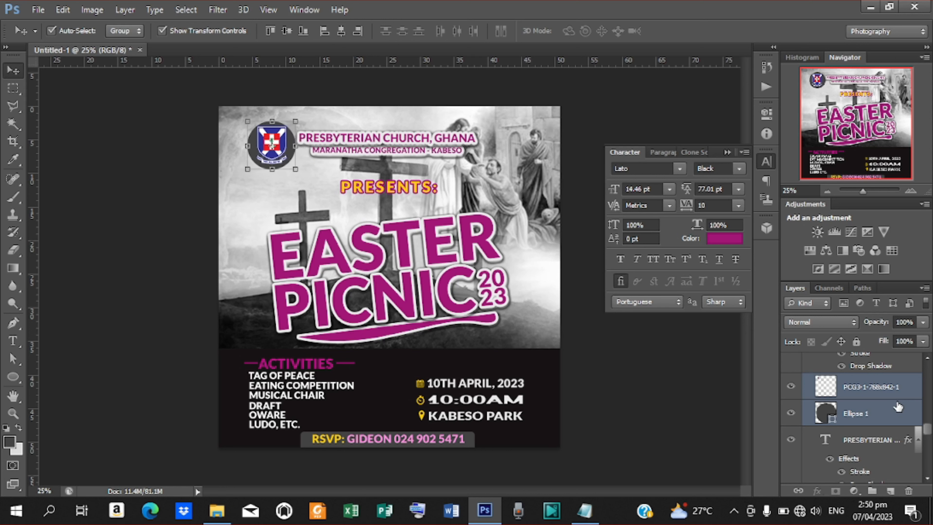
key("Right")
key("Right")
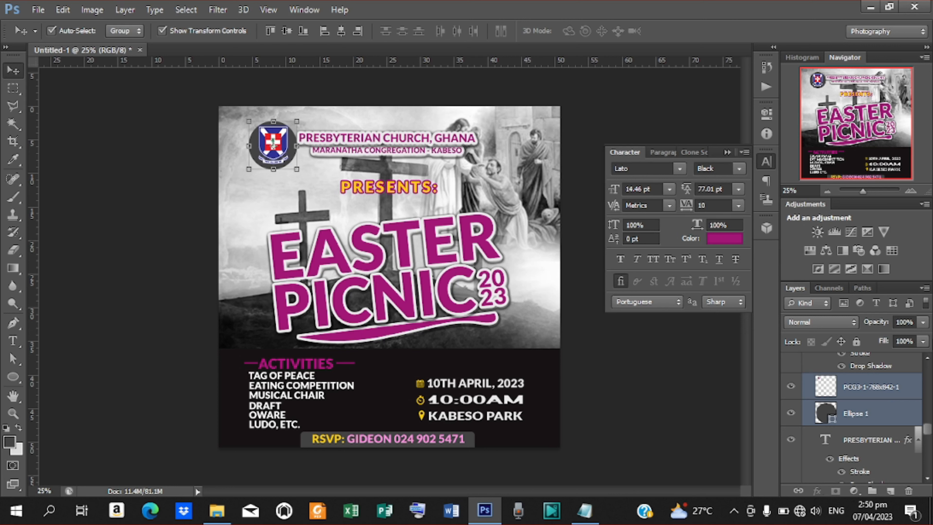
Set the Ellipse 1 layer's opacity to 76% and duplicate the layer
left_click(866, 408)
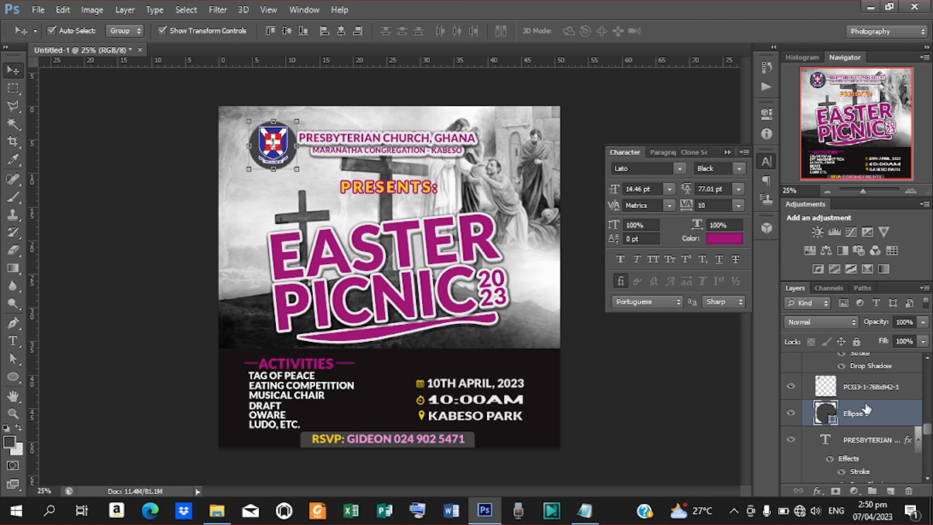
left_click_drag(882, 325, 869, 324)
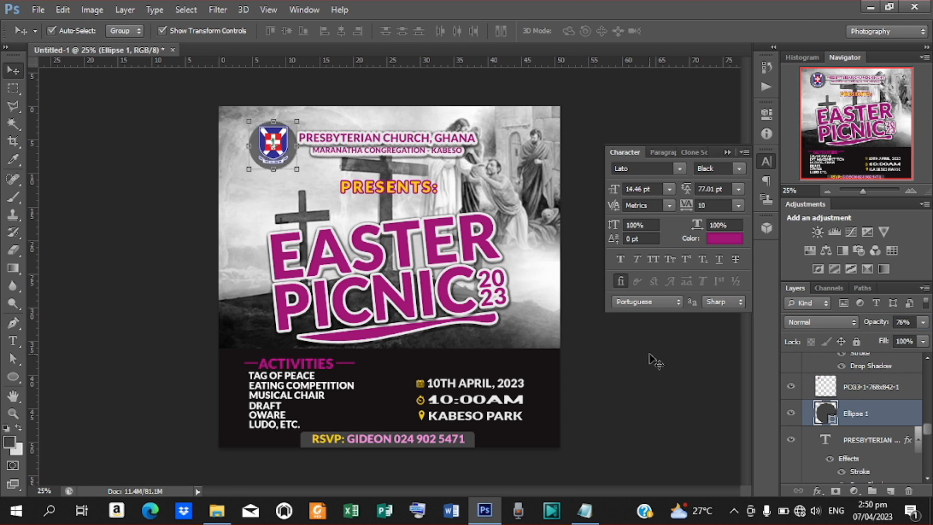
key("ctrl+j")
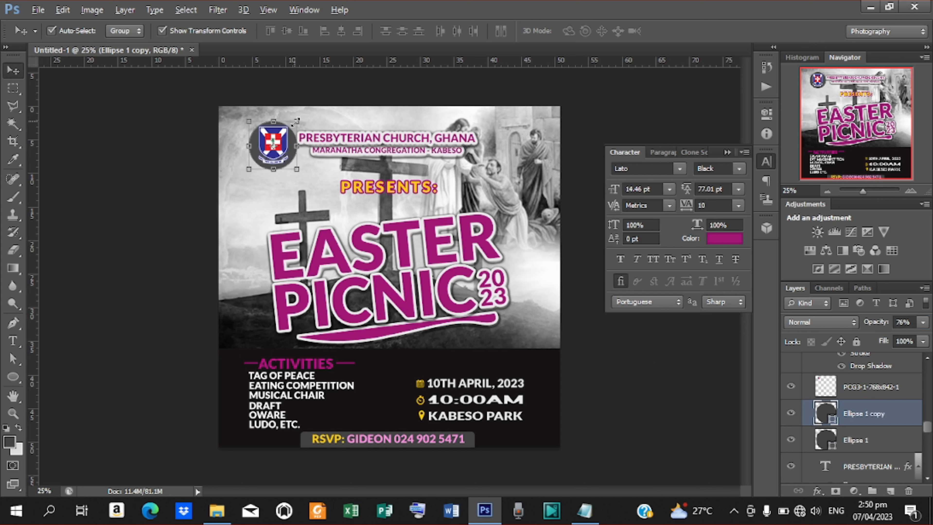
Scale the Ellipse 1 copy circle down proportionally about its centre to about 90%
key("ctrl+t")
left_click_drag(293, 124, 291, 125)
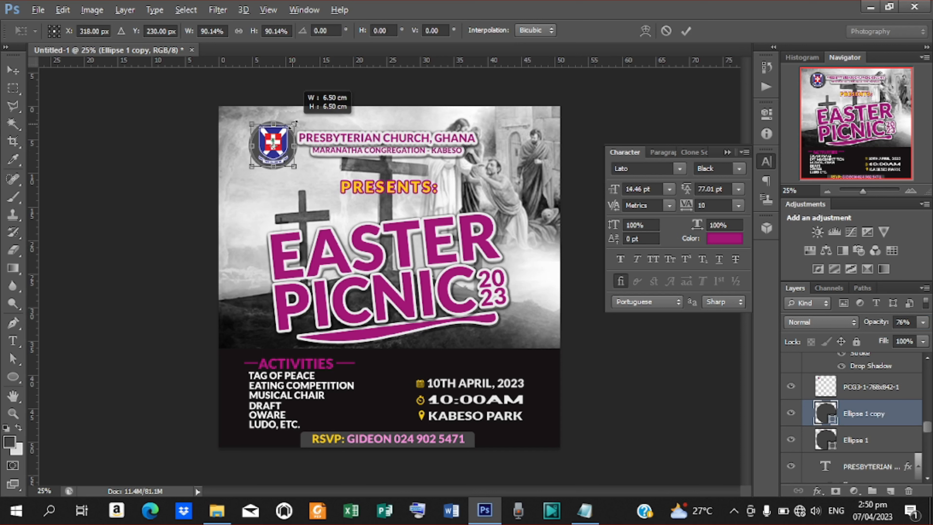
left_click(687, 32)
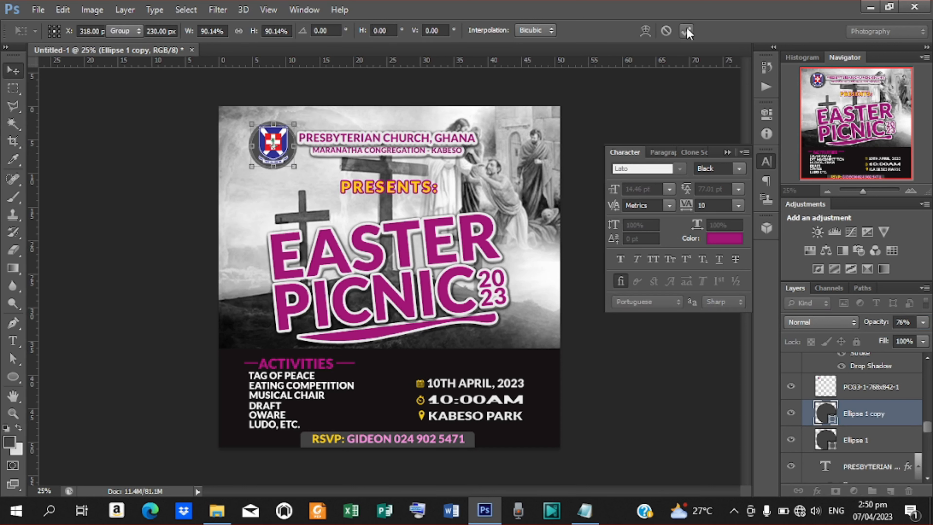
Fill the Ellipse 1 copy circle with the recently used magenta that matches the title text
left_click(734, 240)
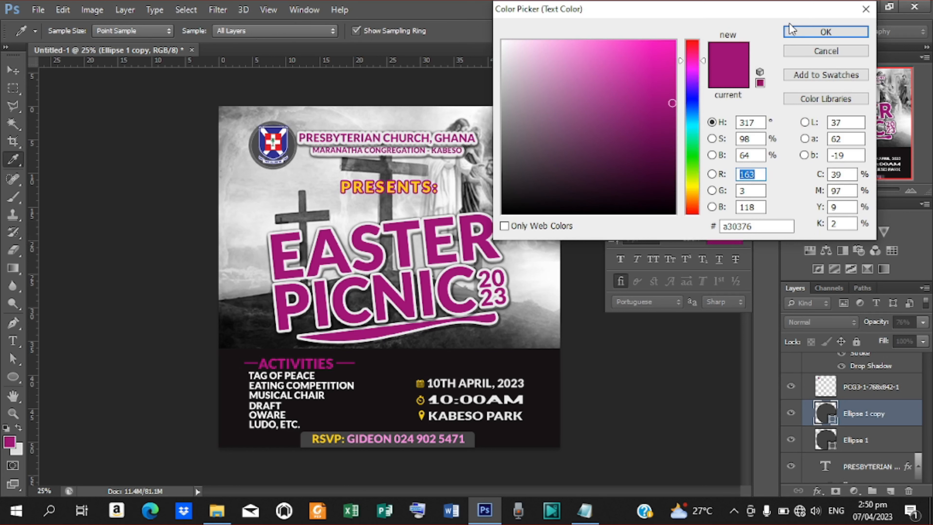
left_click(800, 32)
left_click(13, 377)
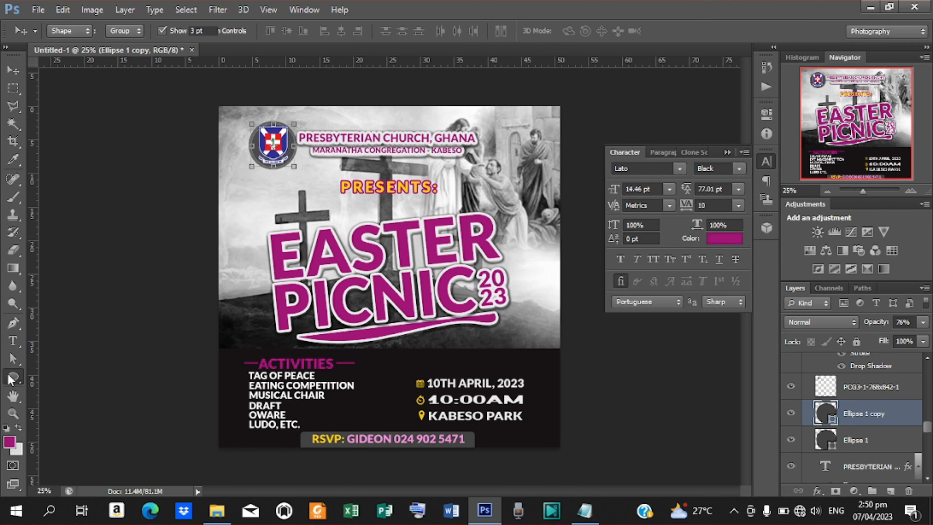
left_click(127, 32)
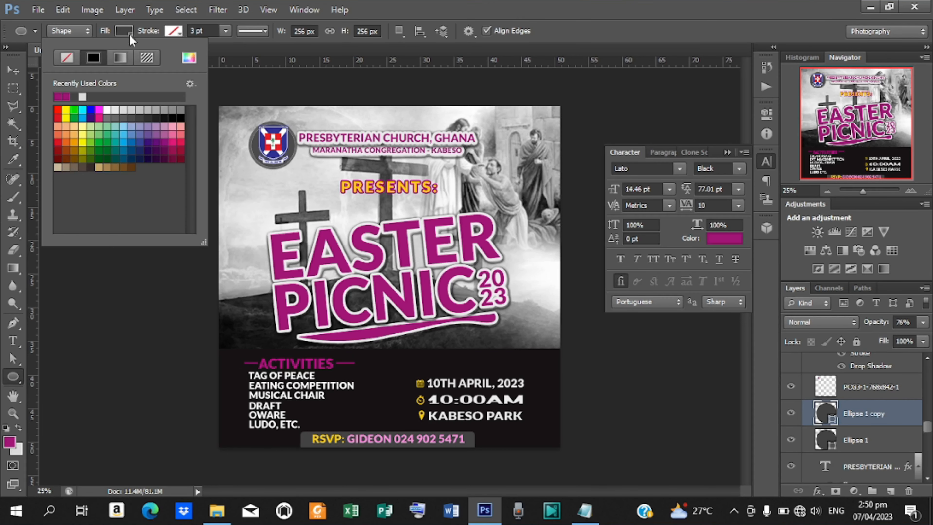
left_click(62, 95)
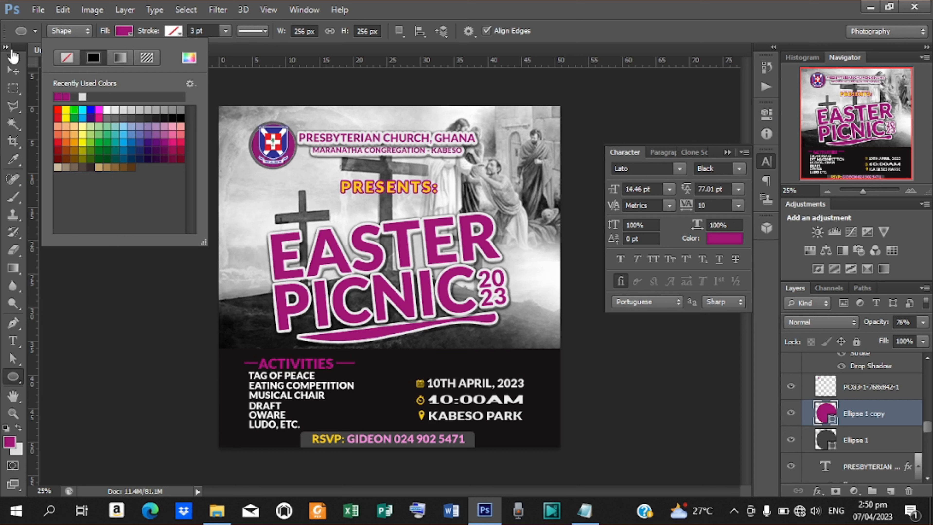
left_click(12, 72)
left_click(12, 72)
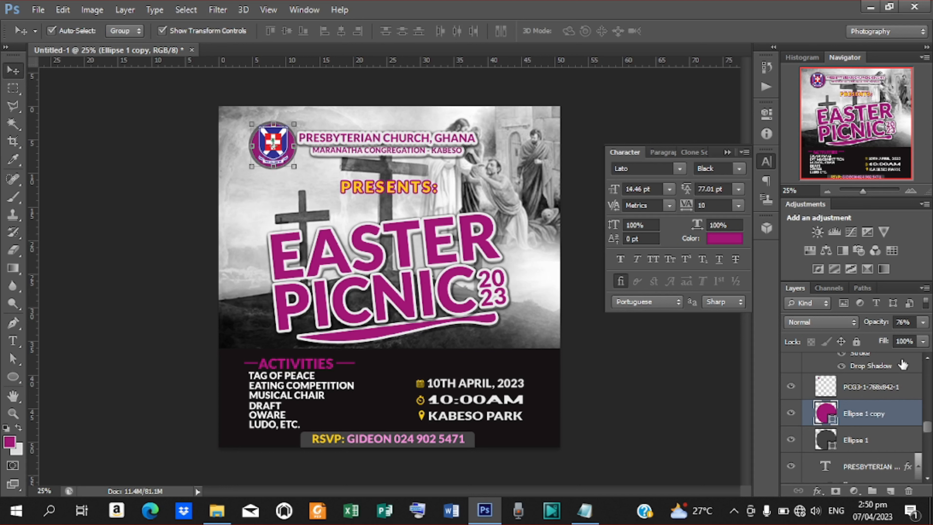
Lower the Ellipse 1 copy layer's opacity and scale the crest down slightly so it sits inside the magenta circle
left_click_drag(882, 328, 869, 327)
left_click(856, 392)
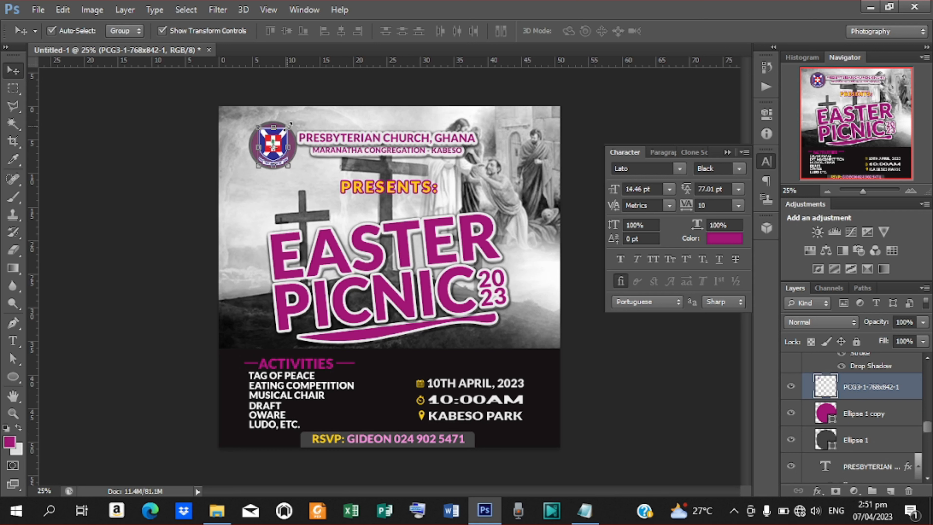
left_click_drag(290, 124, 289, 125)
left_click(686, 32)
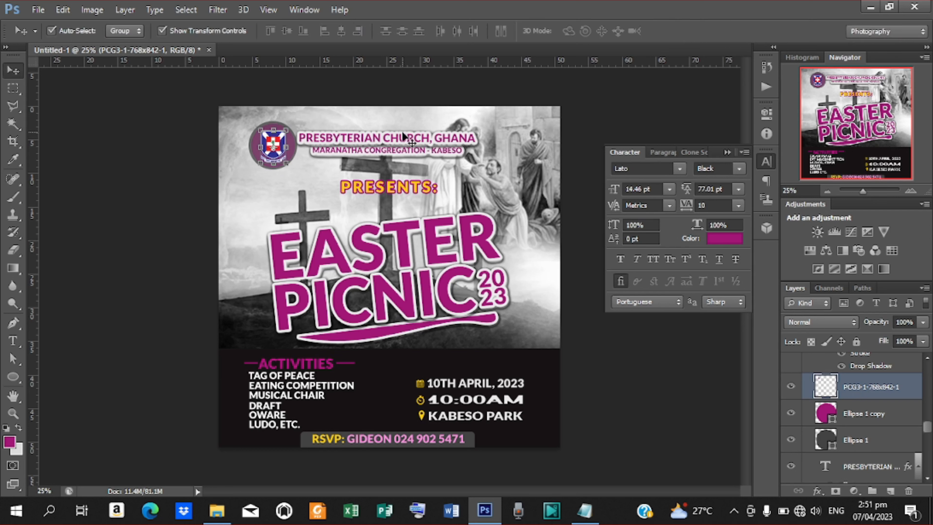
Nudge the church name and the Maranatha Congregation line together slightly to the right, away from the crest badge
left_click(877, 467)
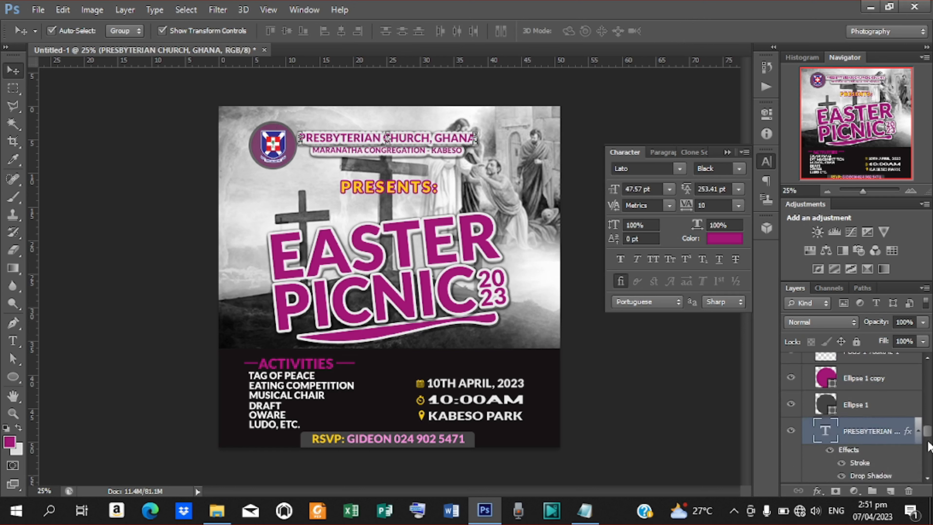
left_click_drag(930, 439, 930, 446)
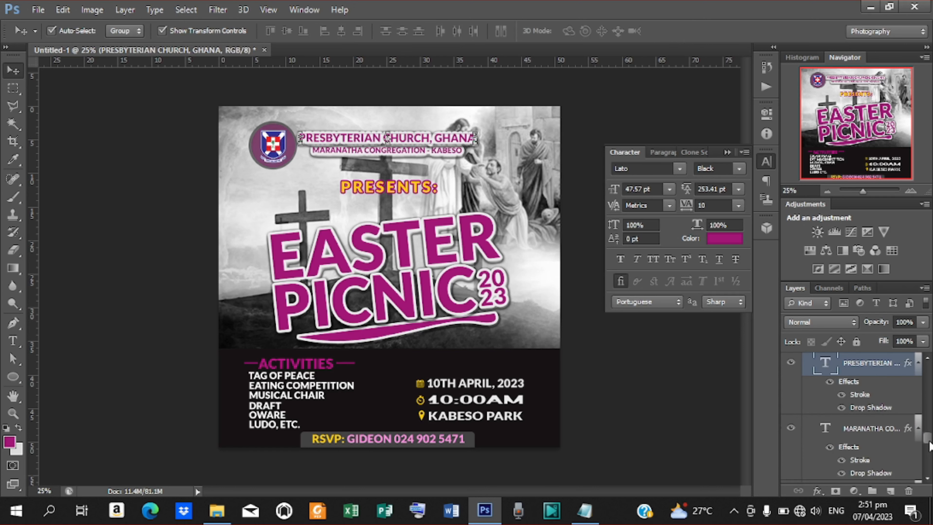
left_click(890, 429, "ctrl")
key("shift+Right")
key("shift+Right")
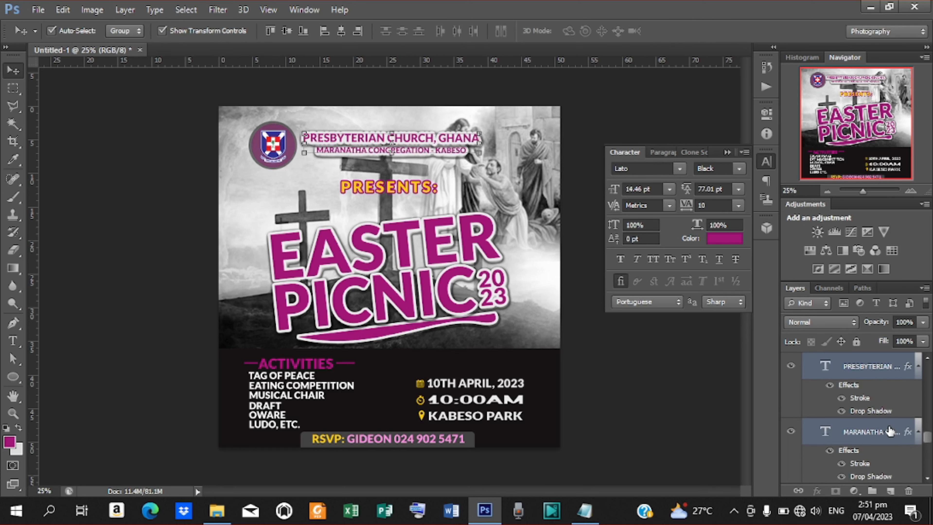
Set the stroke size of the PRESBYTERIAN CHURCH, GHANA text to 10 px
left_click(867, 398)
double_click(867, 399)
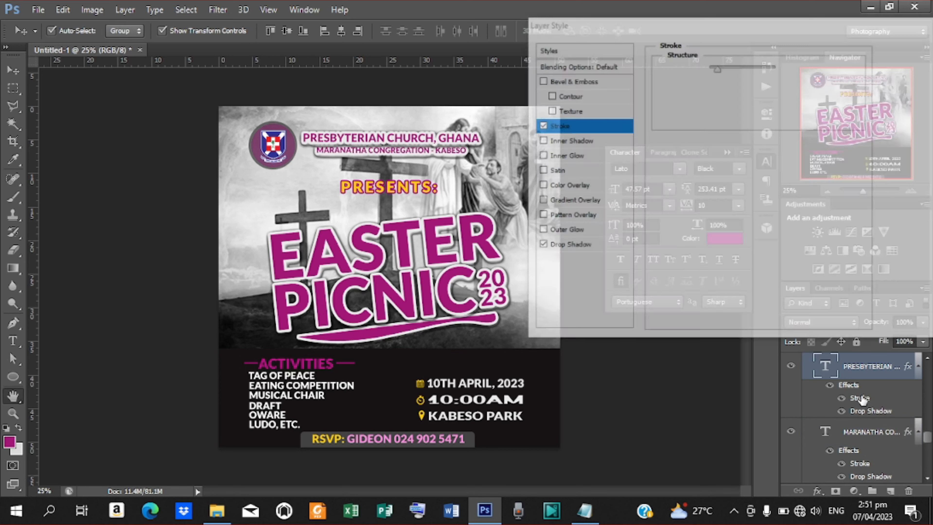
type("10")
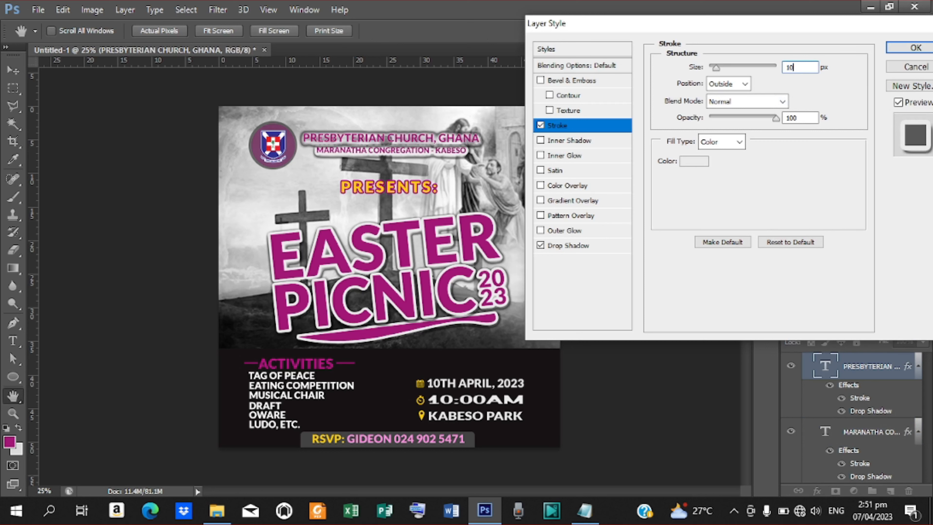
left_click(911, 48)
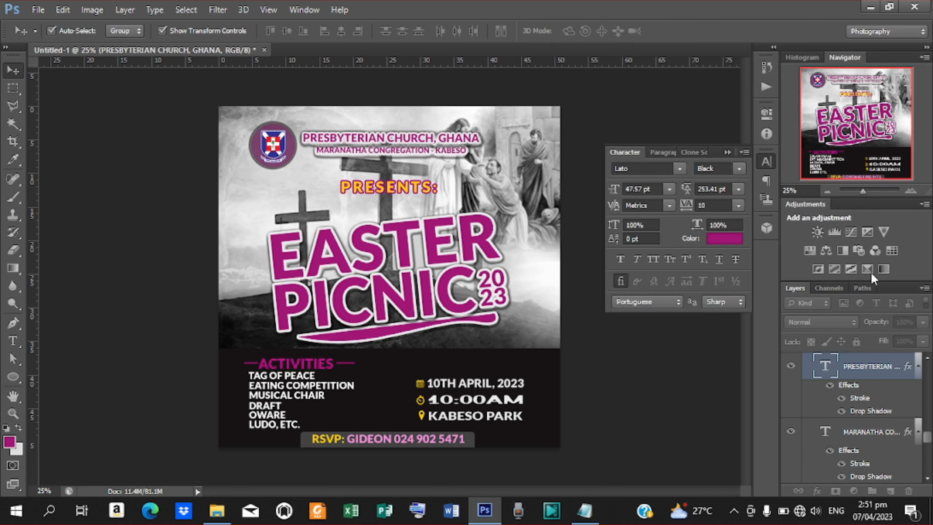
Set the stroke size of the MARANATHA CONGREGATION - KABESO text to 10 px
left_click(857, 464)
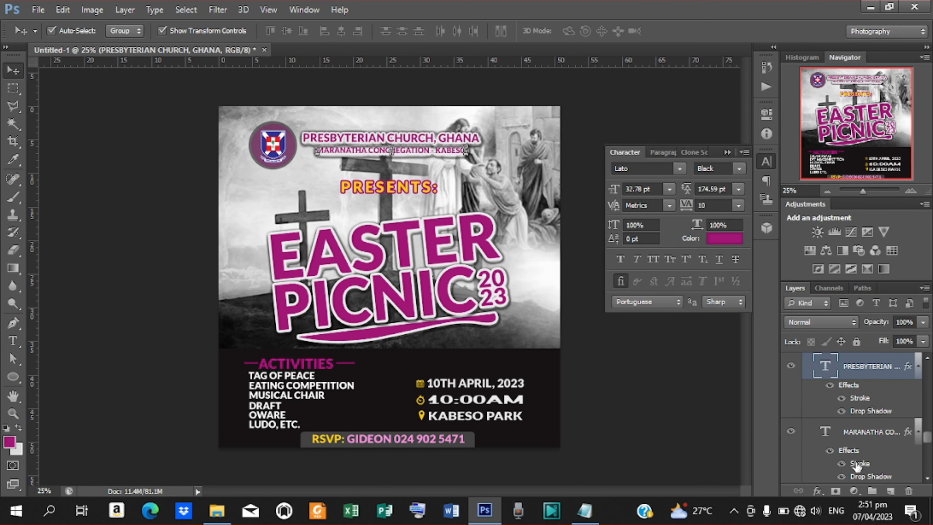
double_click(858, 464)
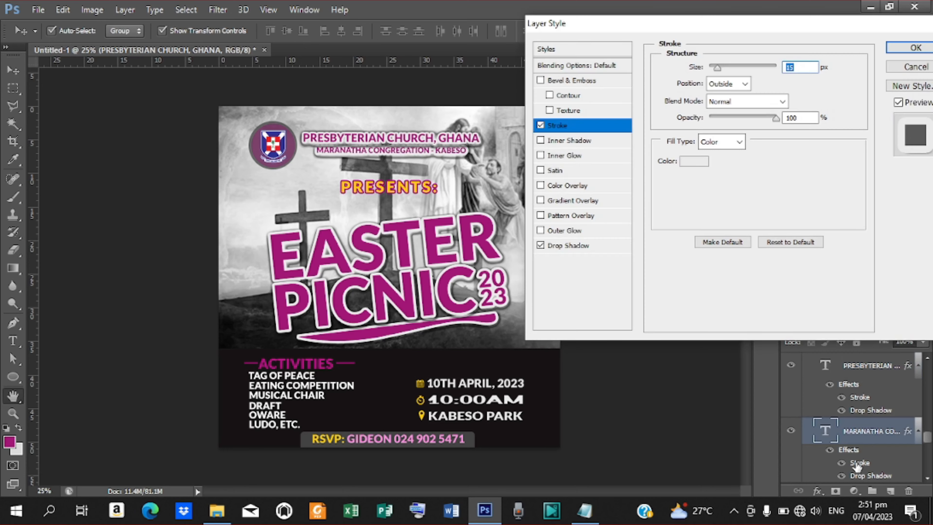
type("10")
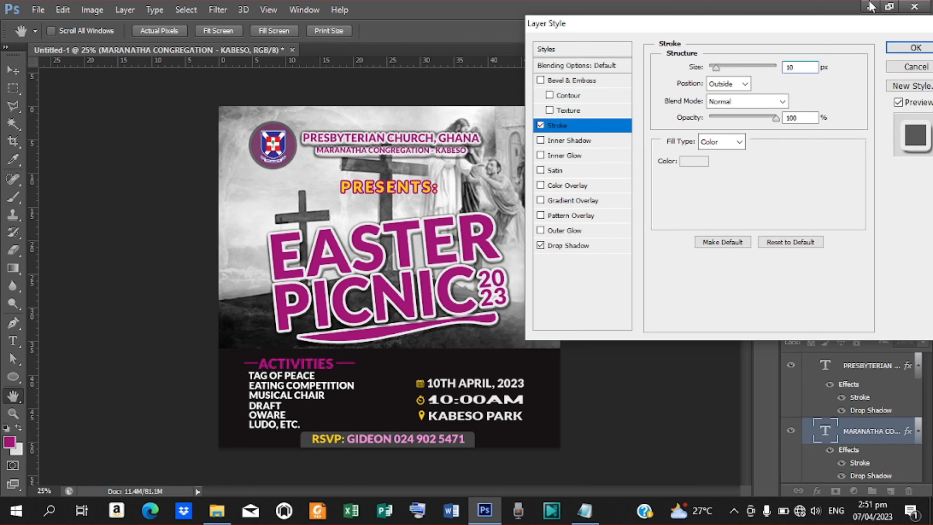
left_click(907, 49)
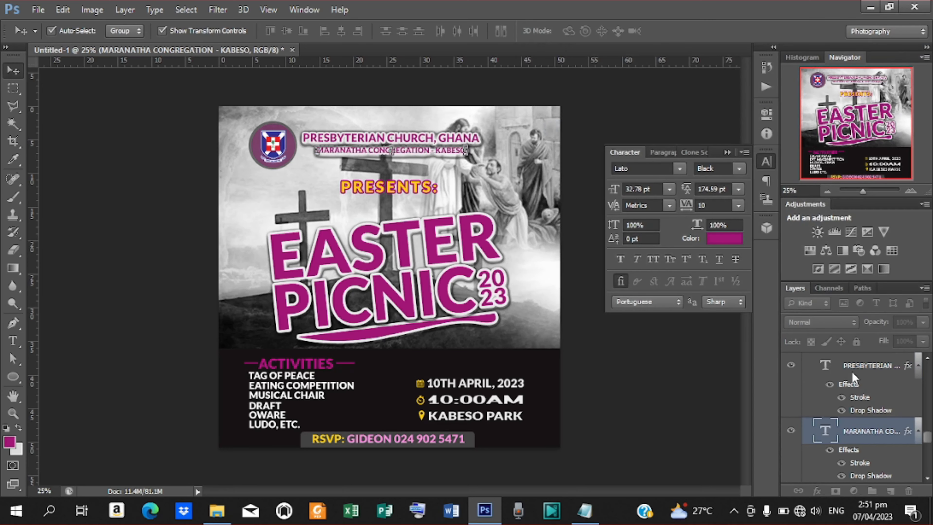
Nudge the MARANATHA CONGREGATION - KABESO line down slightly to widen its gap below the church name, and deselect it
key("shift+Down")
key("shift+Down")
key("shift+Down")
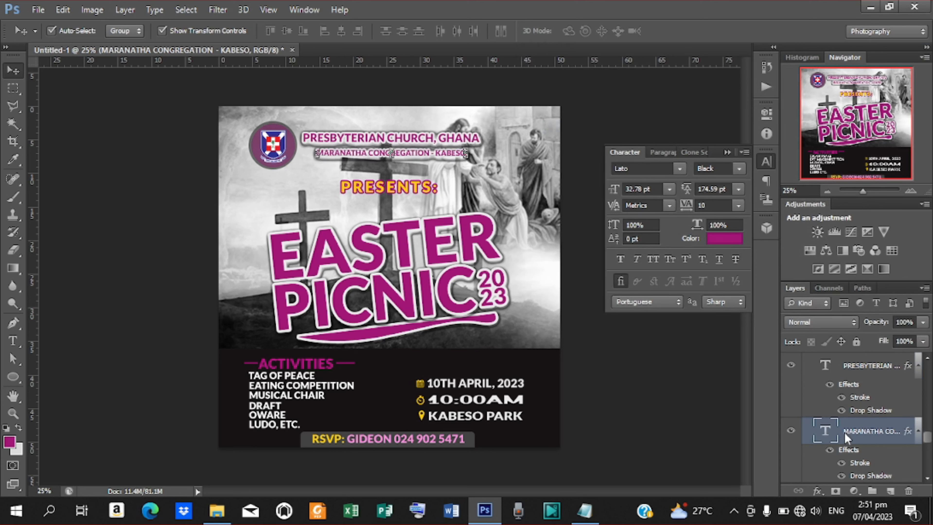
key("Up")
key("Up")
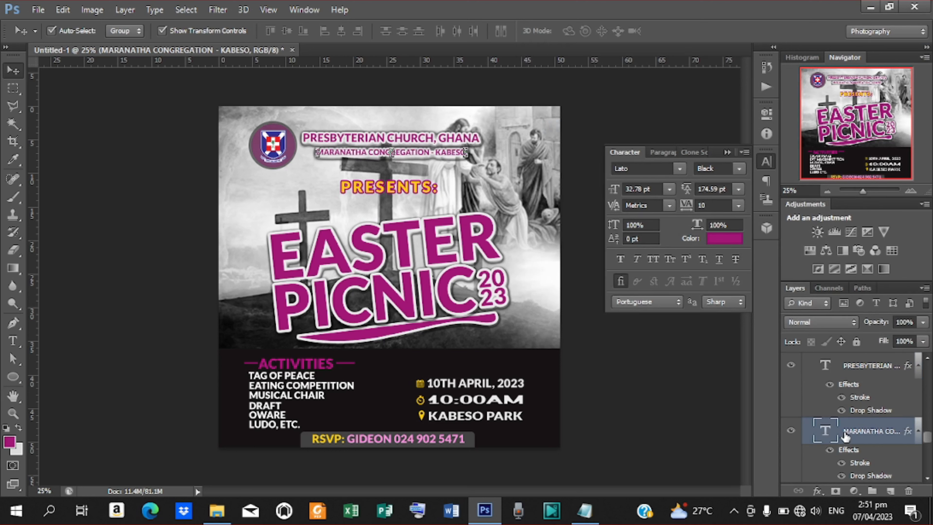
left_click(687, 368)
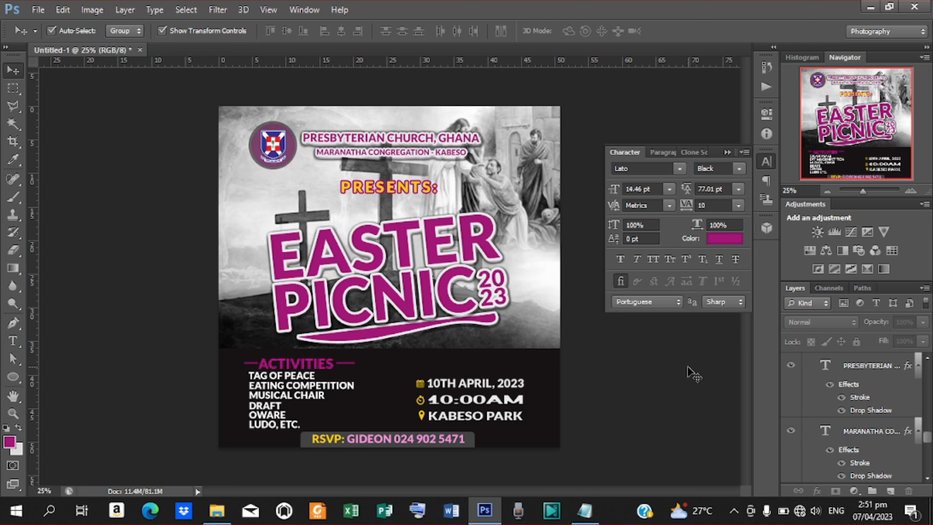